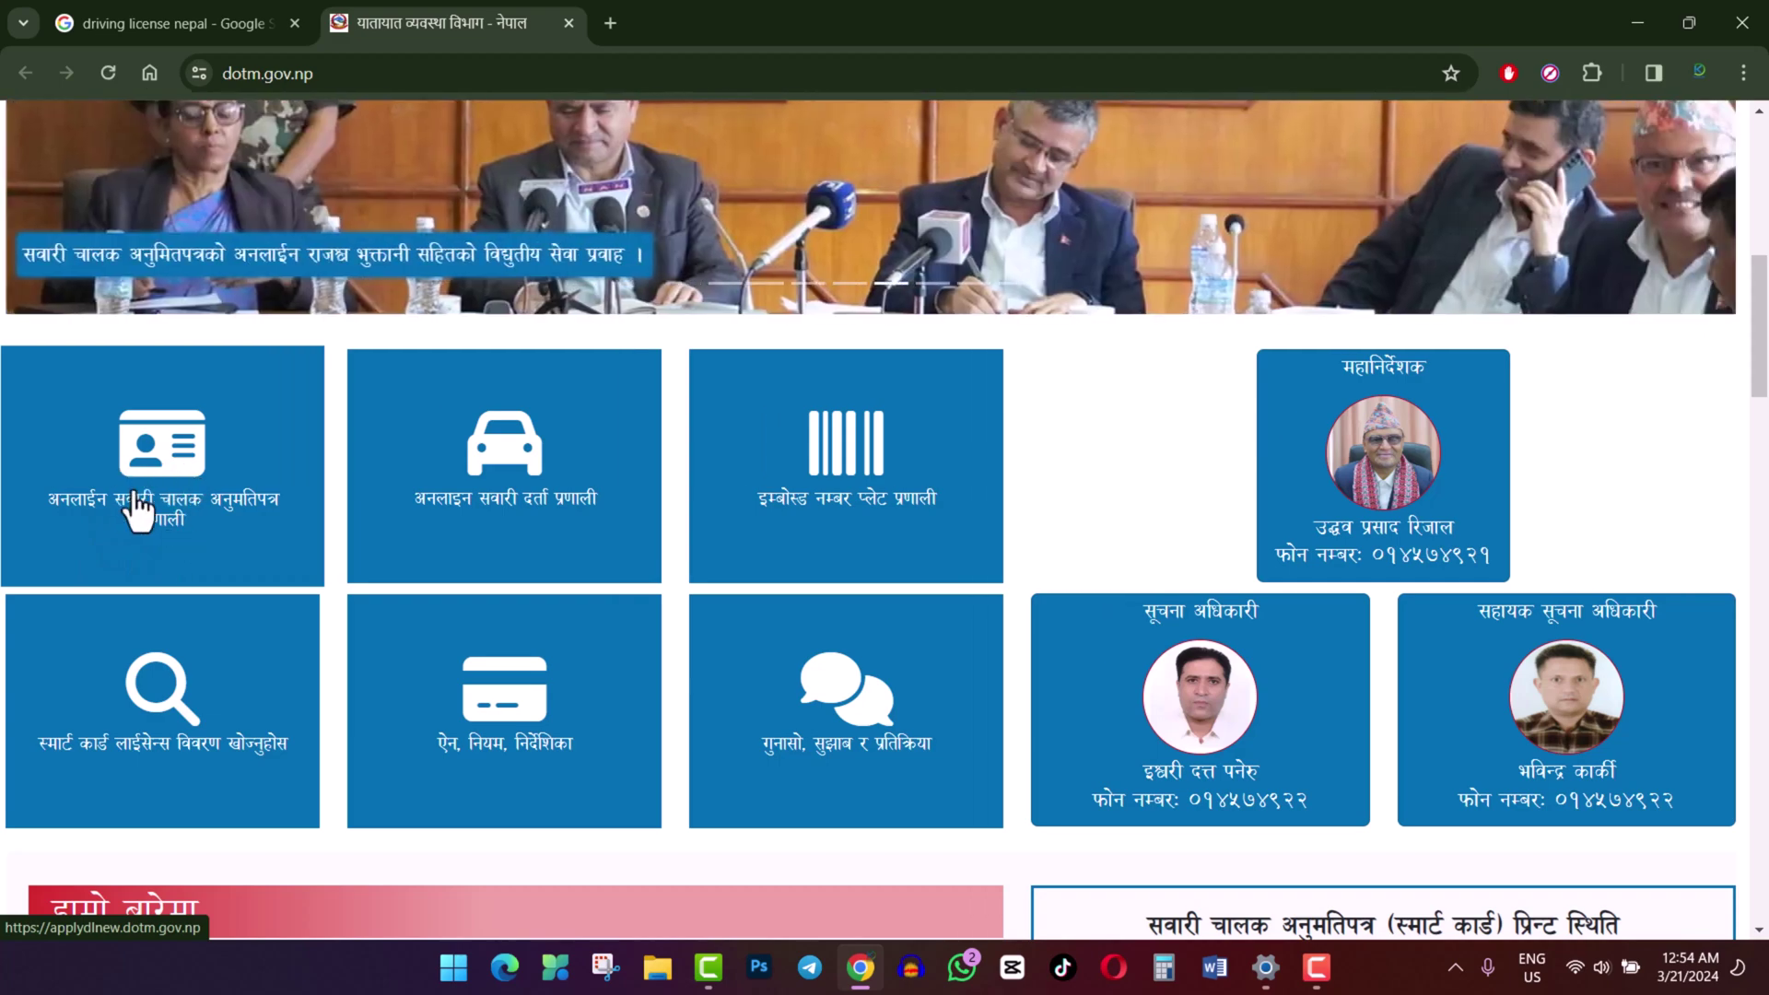
# Step: Open the online driving license application portal and submit the applicant's mobile number together with the captcha text
pyautogui.click(193, 502)
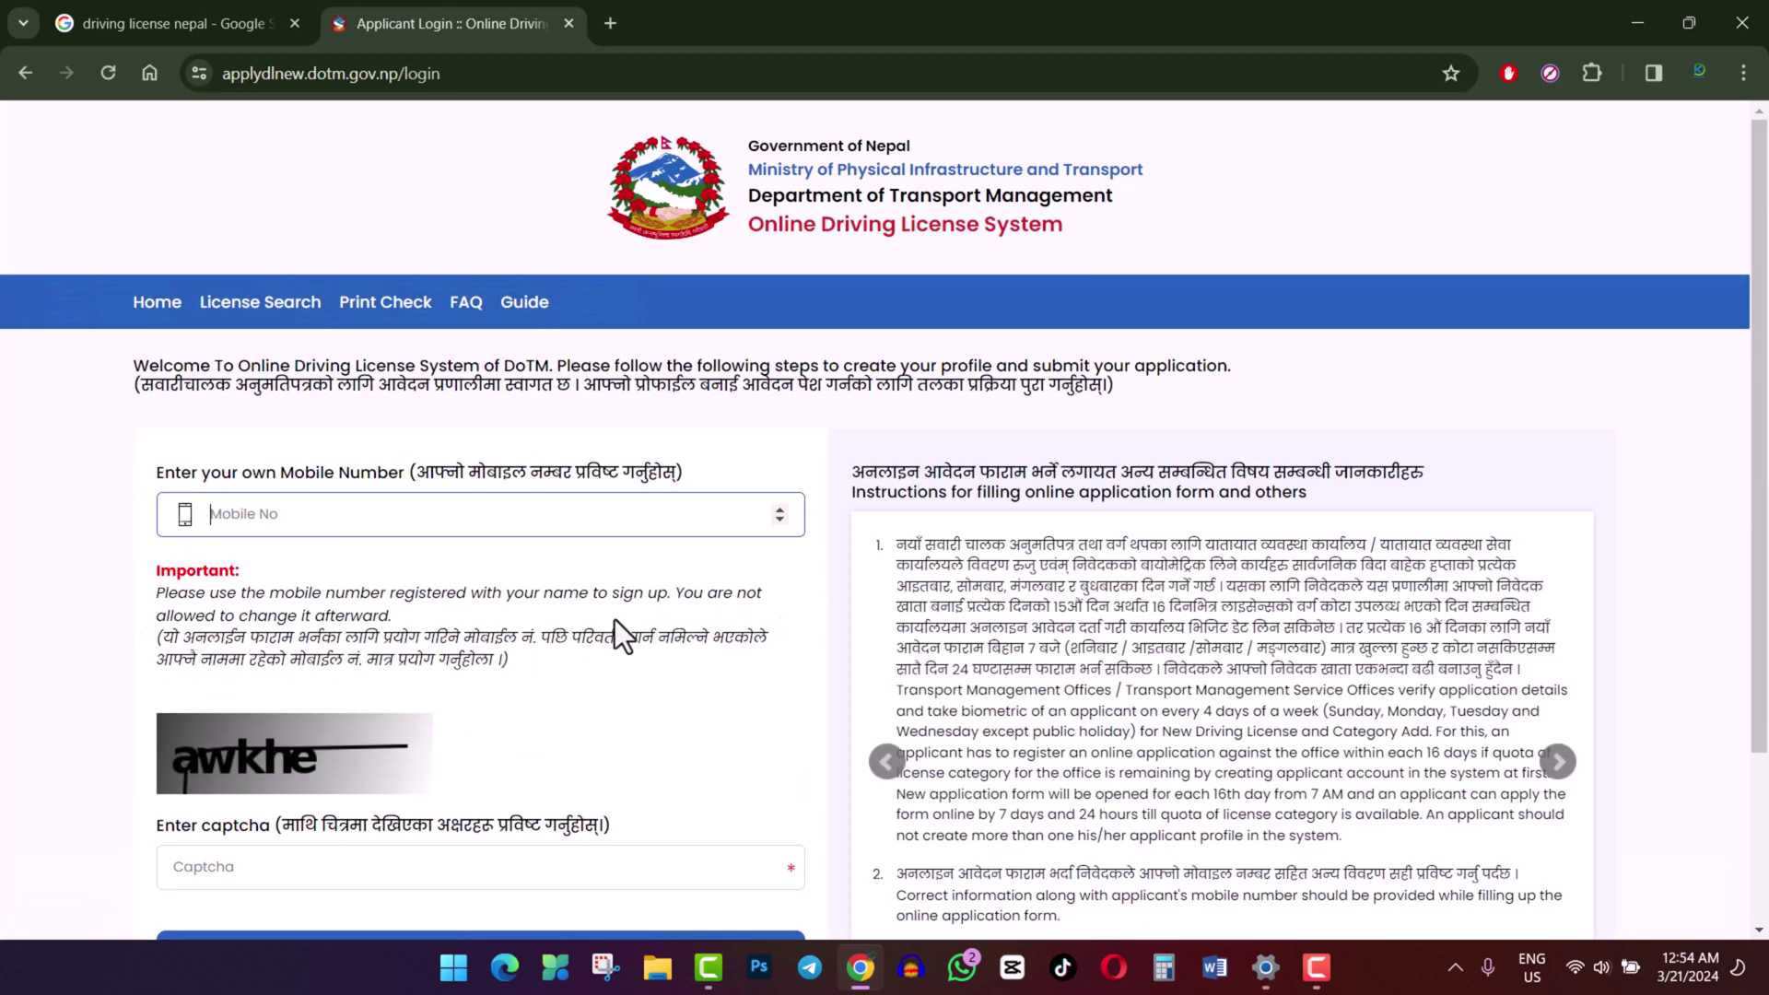
pyautogui.moveTo(1762, 487); pyautogui.dragTo(1765, 594)
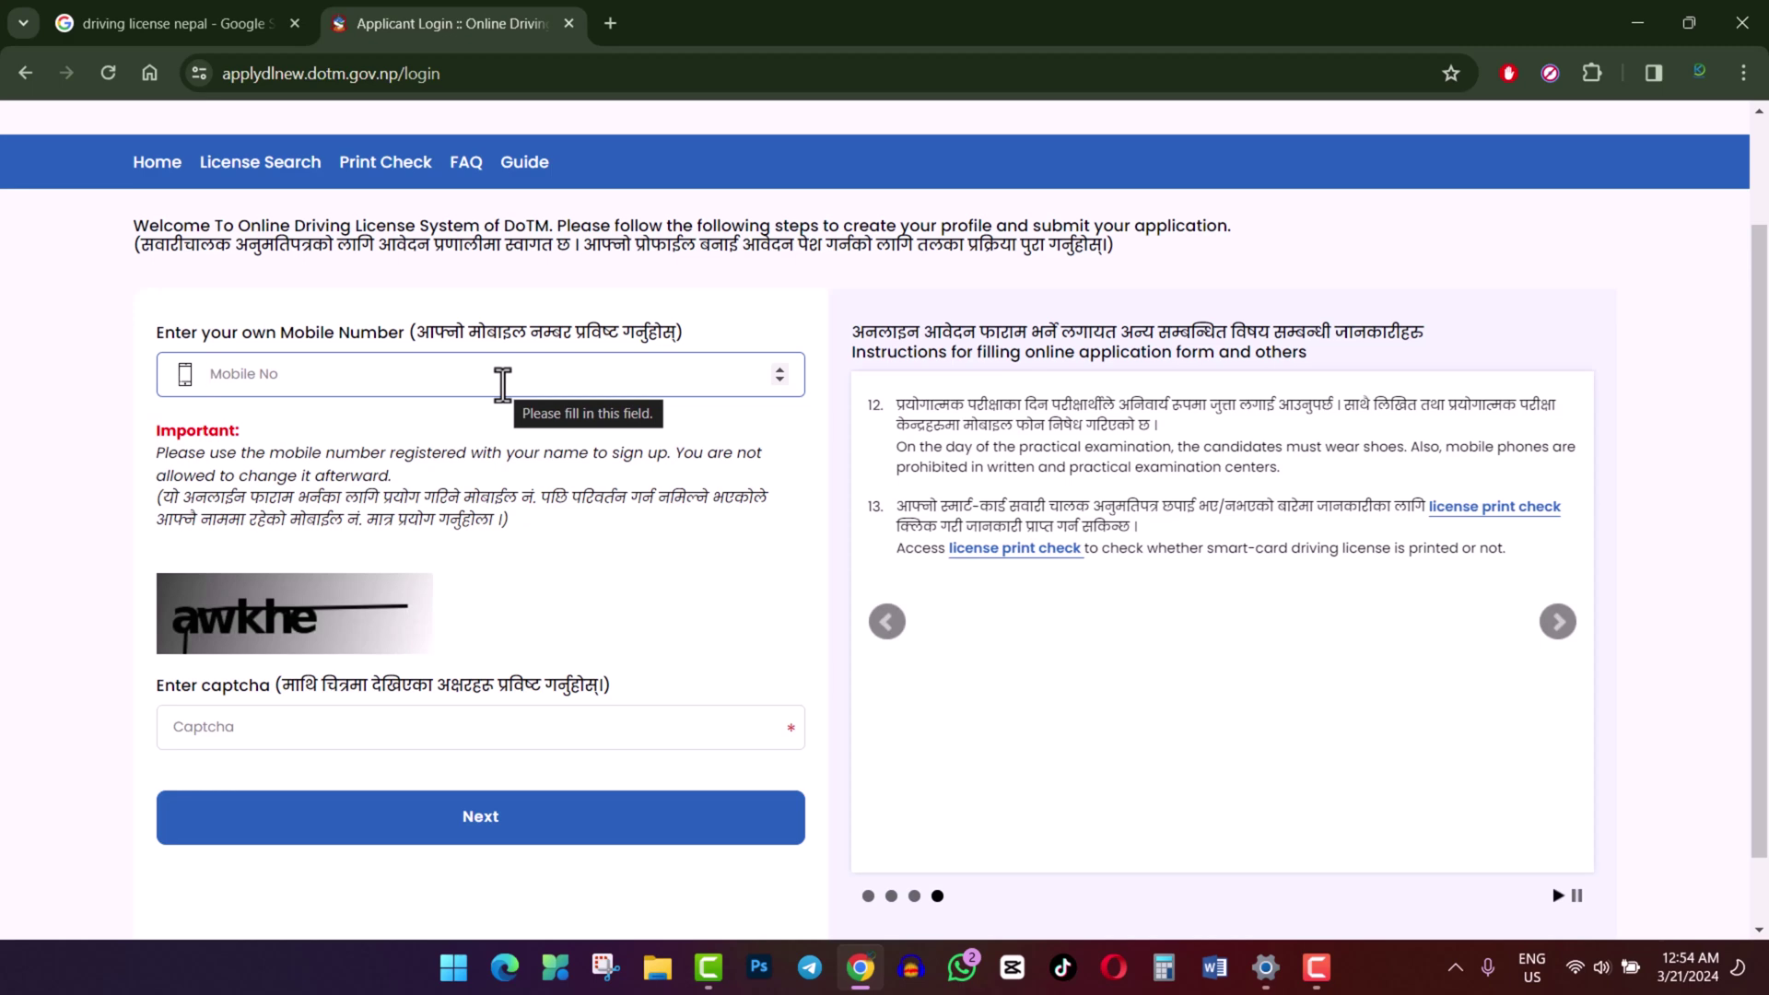
pyautogui.hotkey('ctrl', 'v')
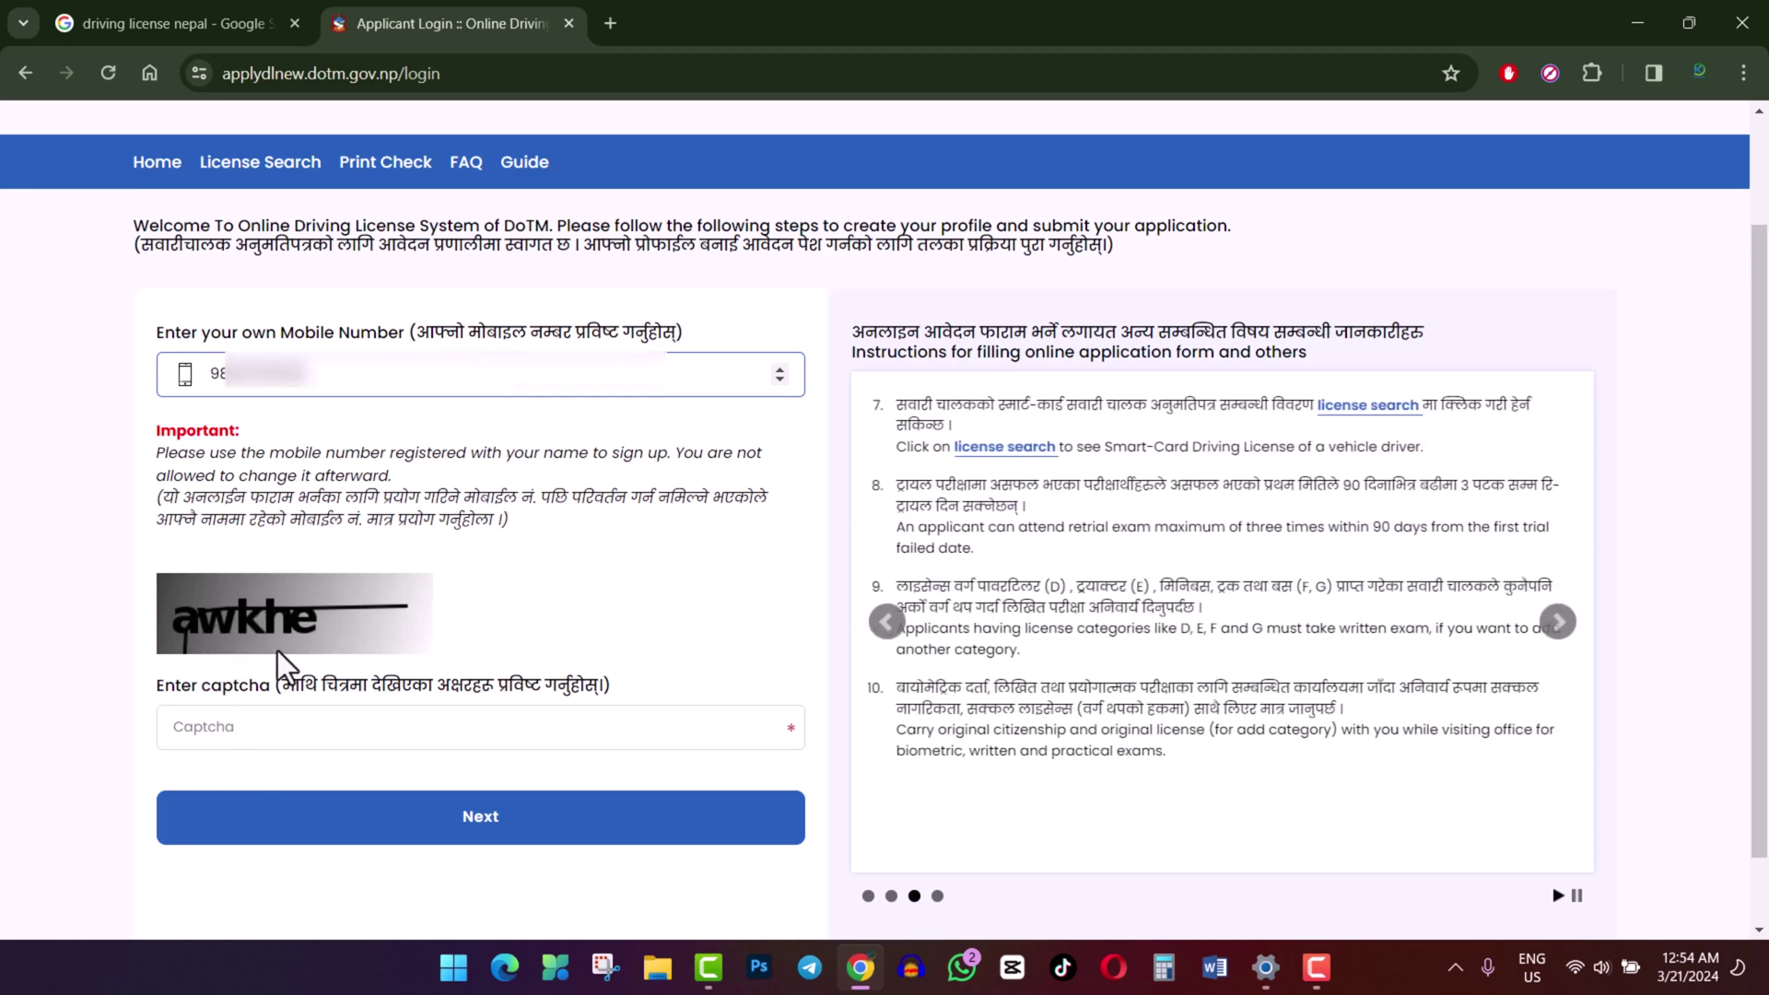
pyautogui.click(224, 724)
pyautogui.write('aw')
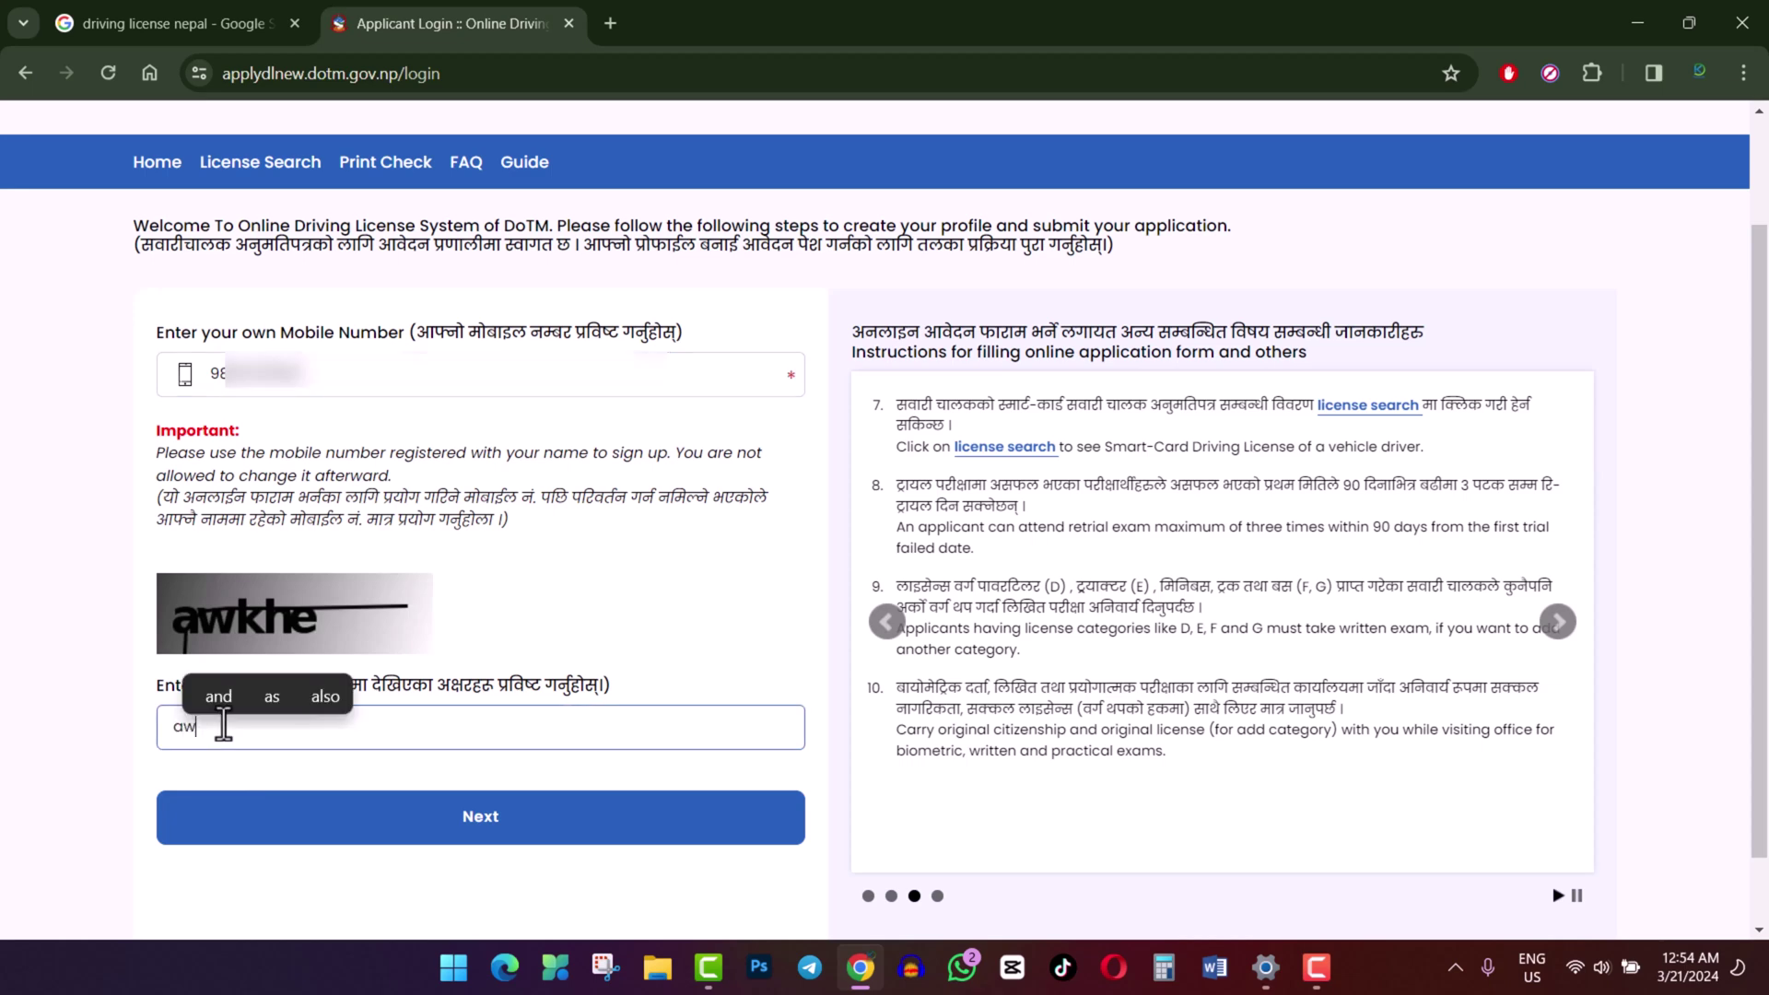
pyautogui.write('khe')
pyautogui.click(550, 834)
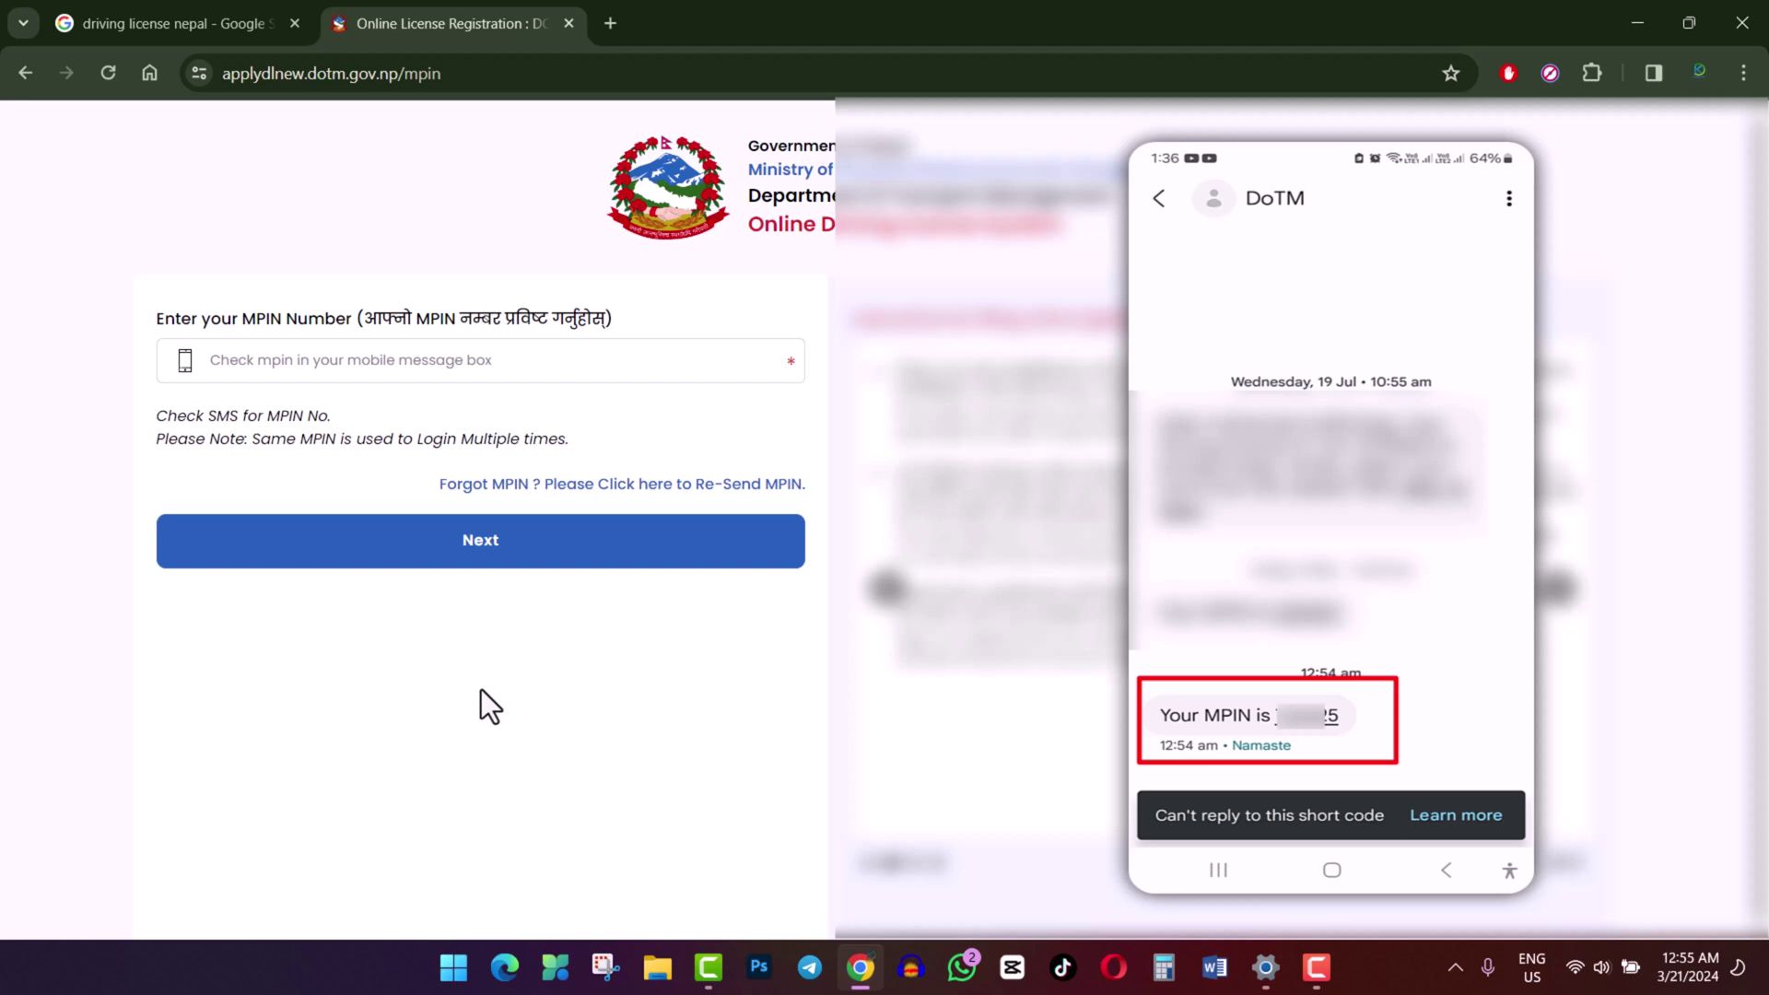
# Step: Enter the MPIN received by SMS and submit it to log in
pyautogui.click(245, 362)
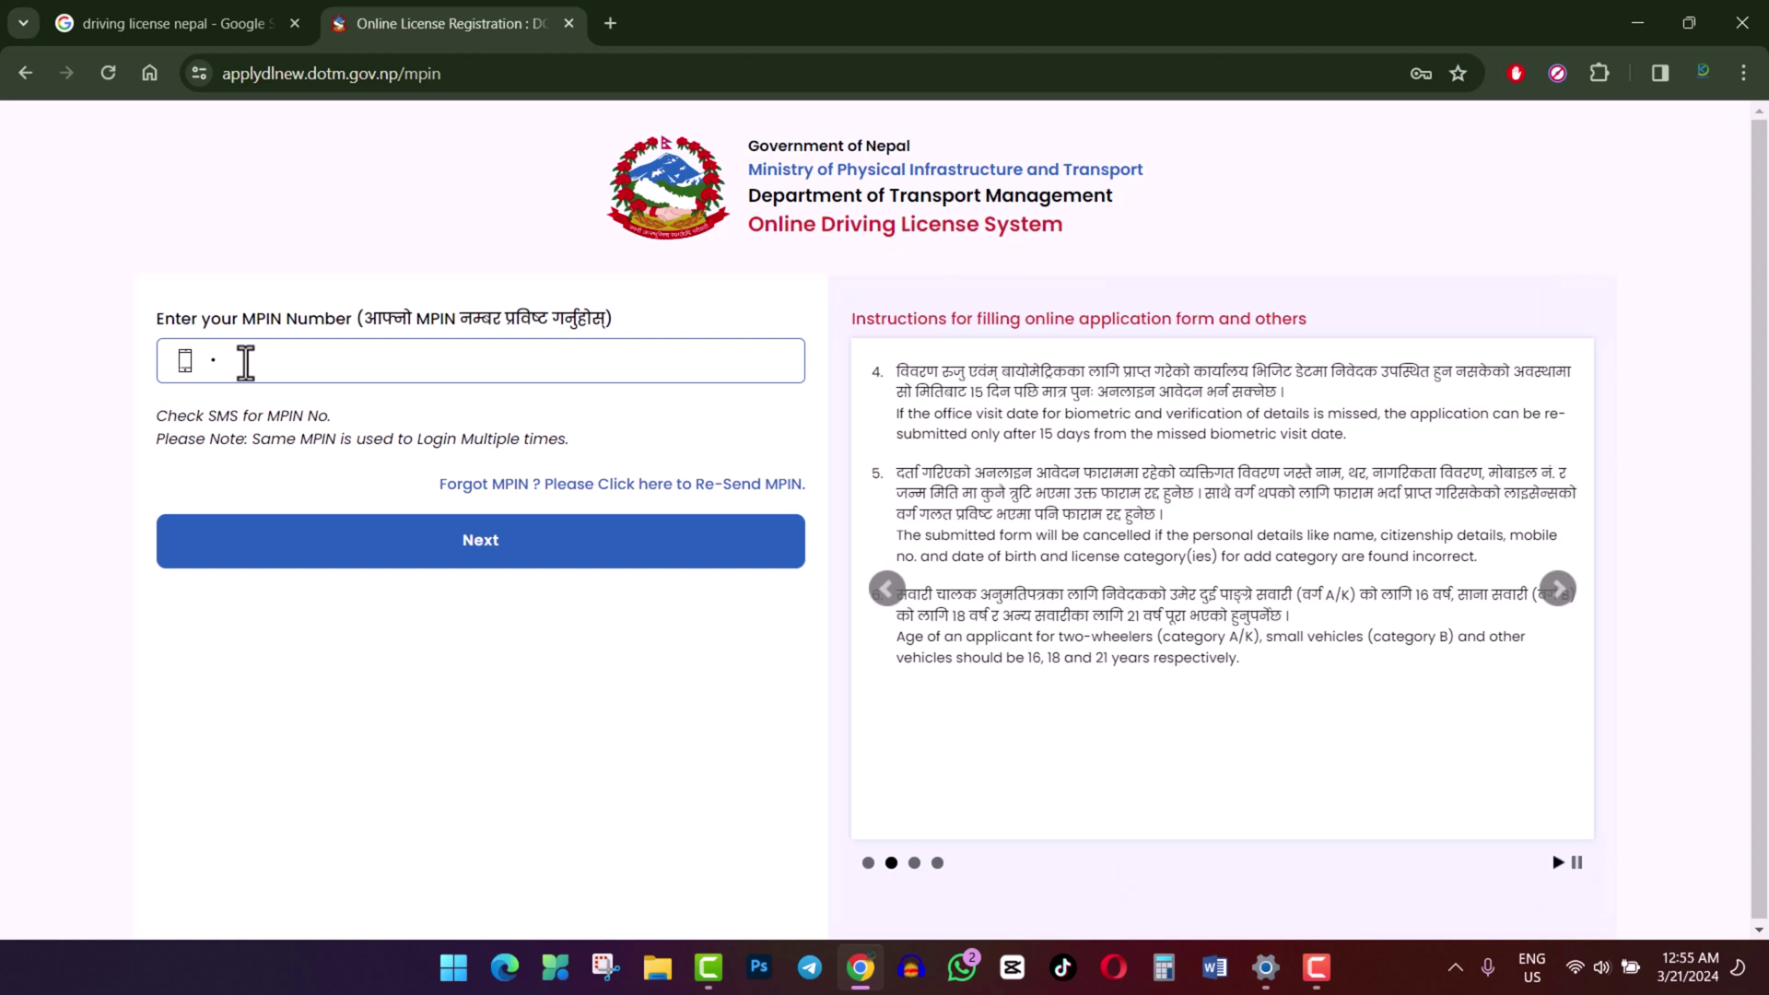
pyautogui.click(372, 557)
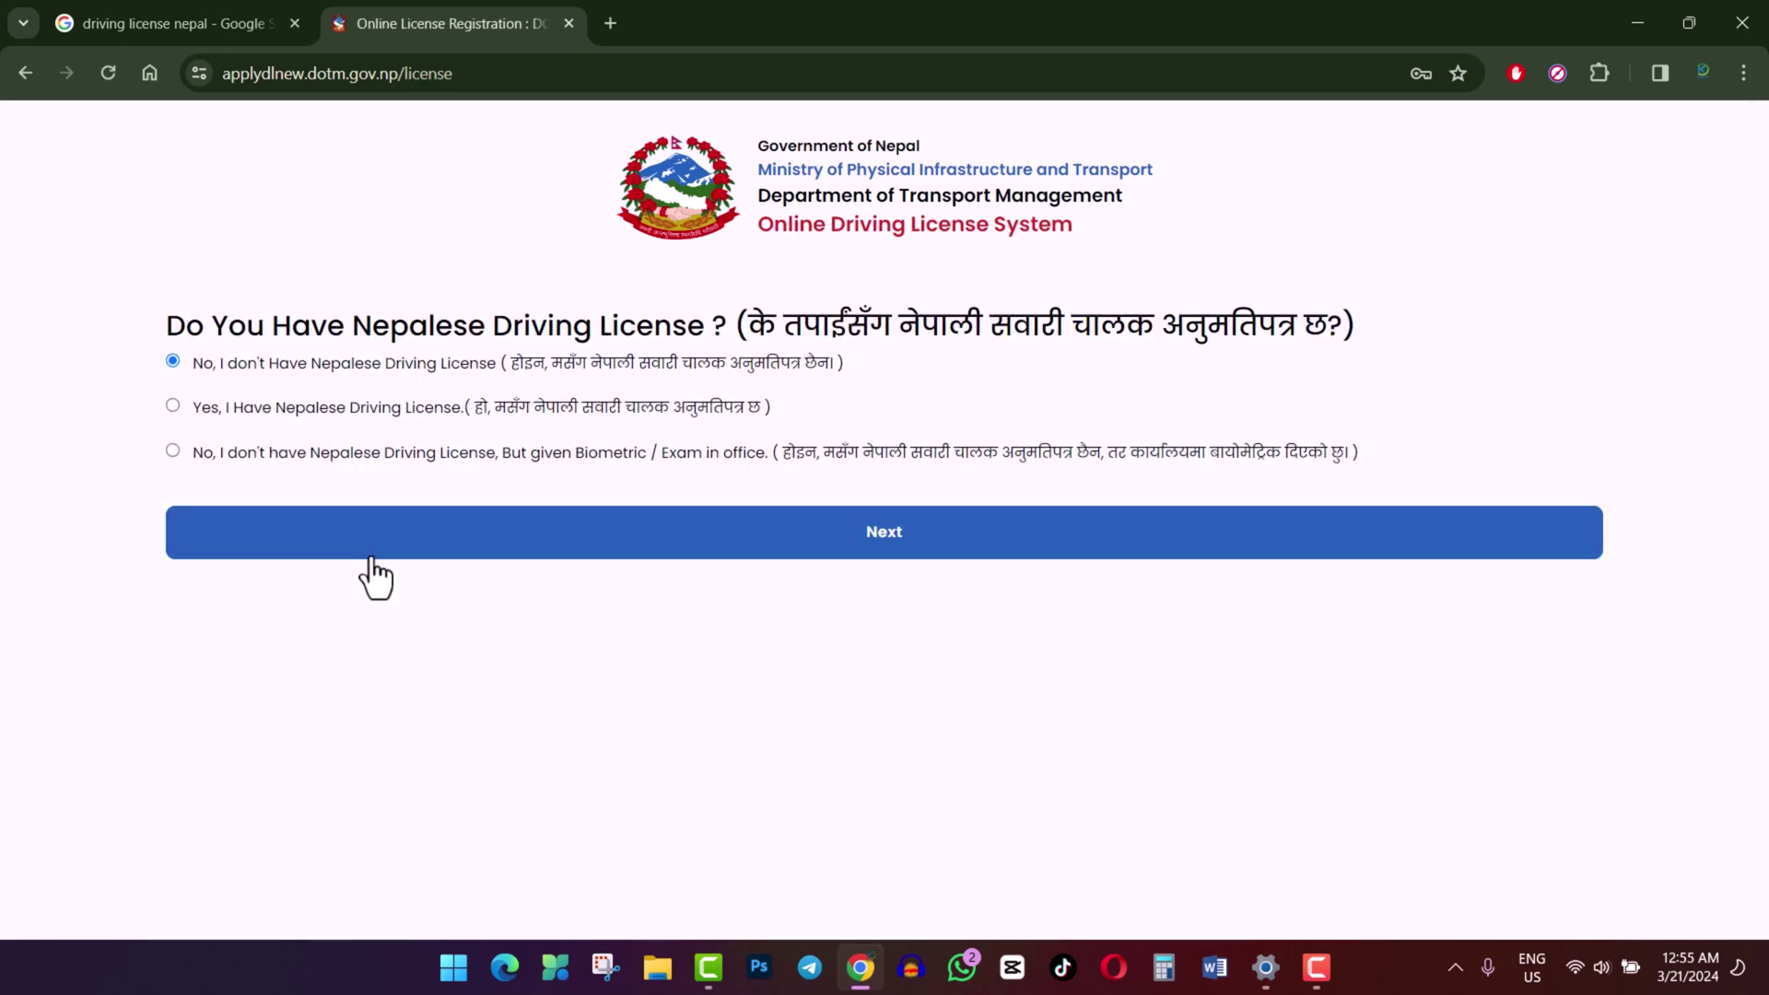
# Step: Confirm that the applicant has no Nepalese driving license and continue with Nepal as the citizenship country
pyautogui.moveTo(753, 324); pyautogui.dragTo(1328, 326)
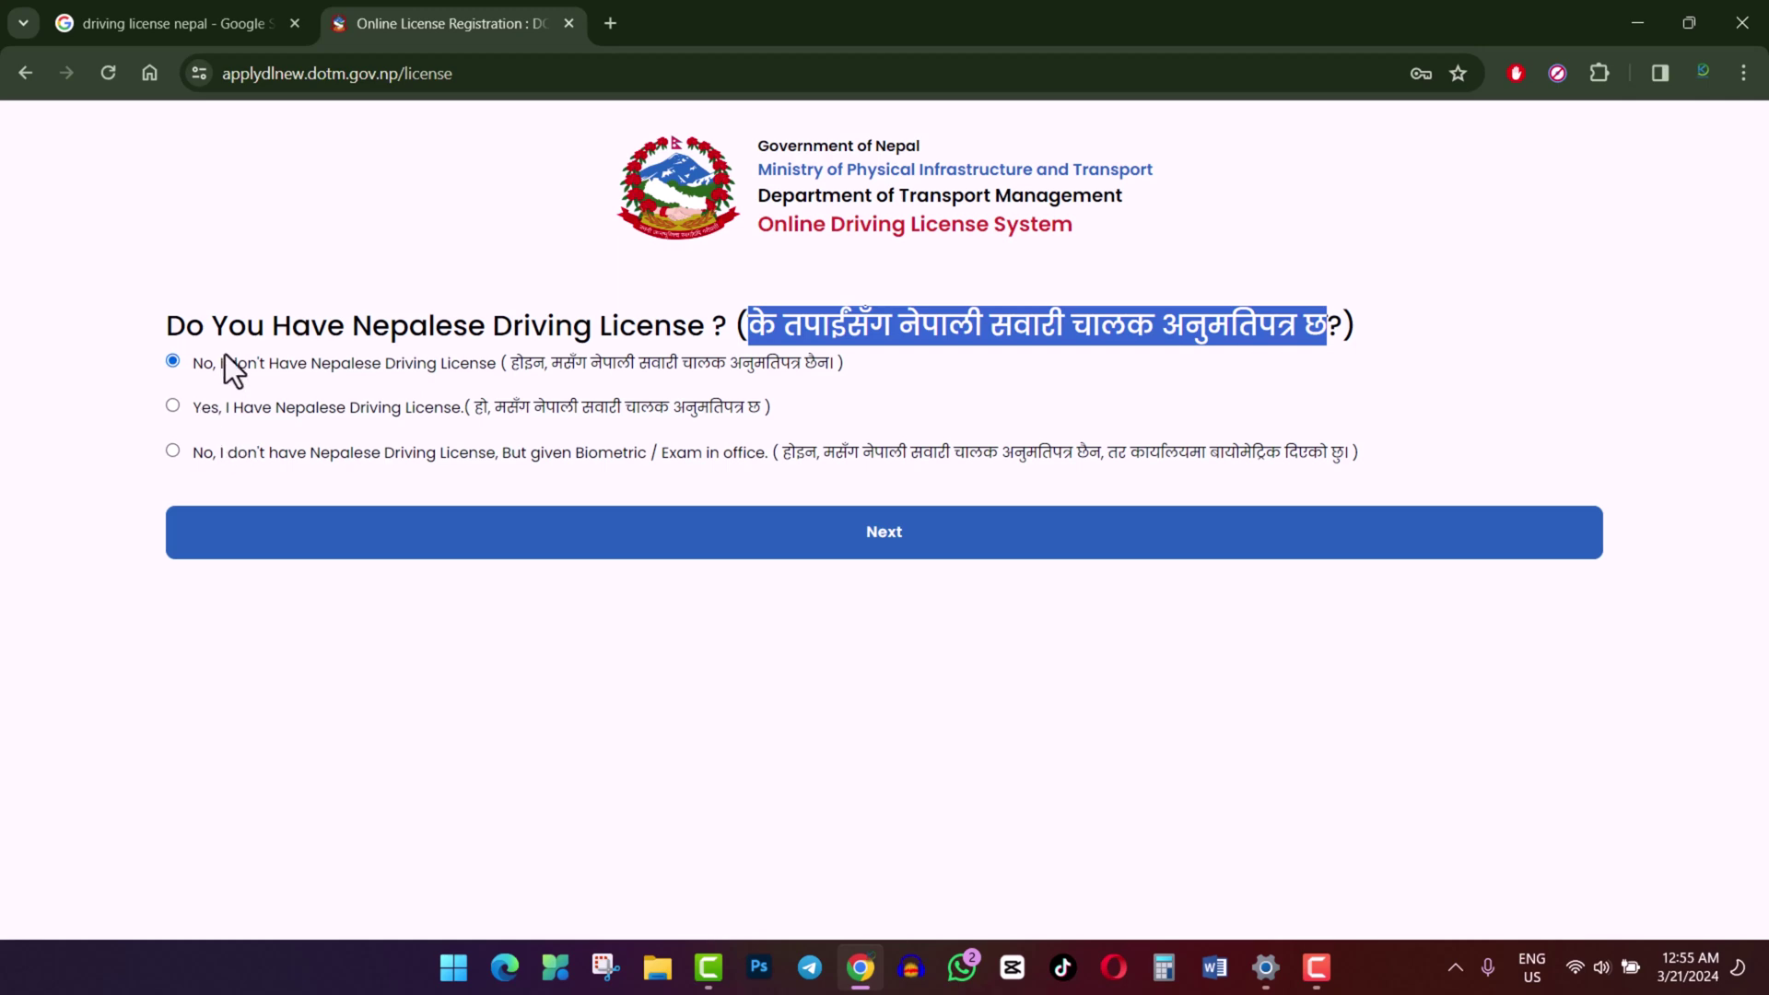
pyautogui.click(837, 551)
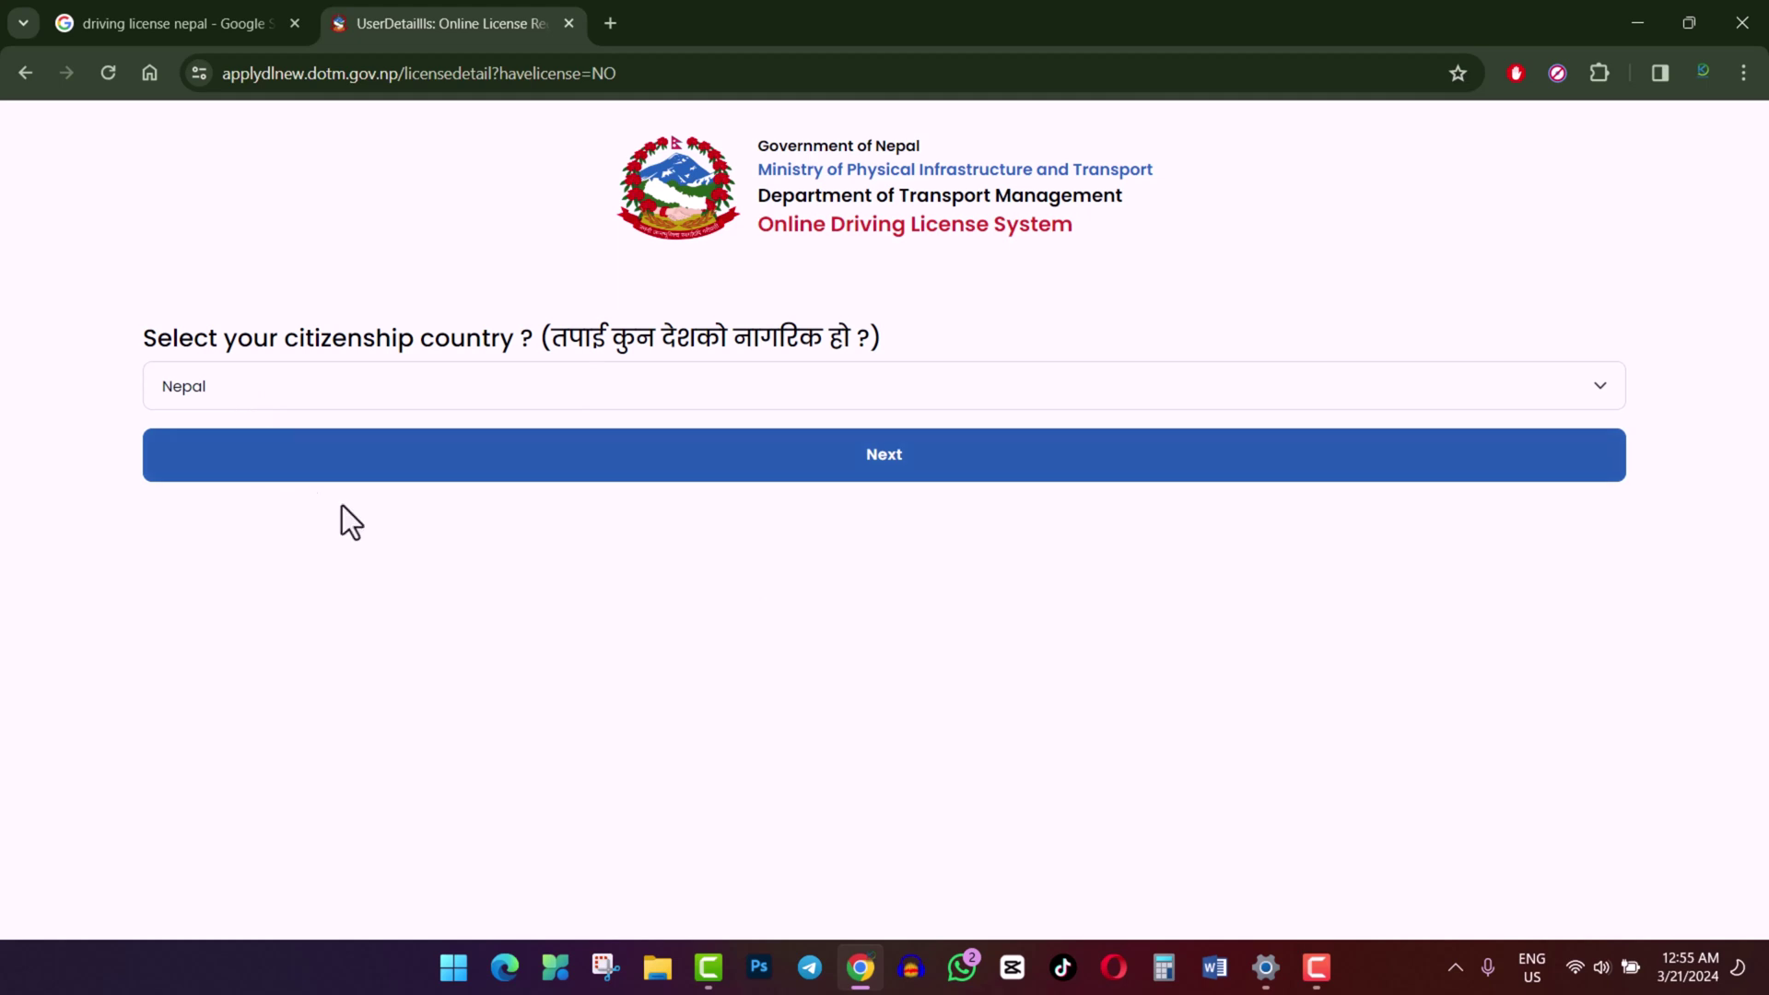
pyautogui.click(870, 458)
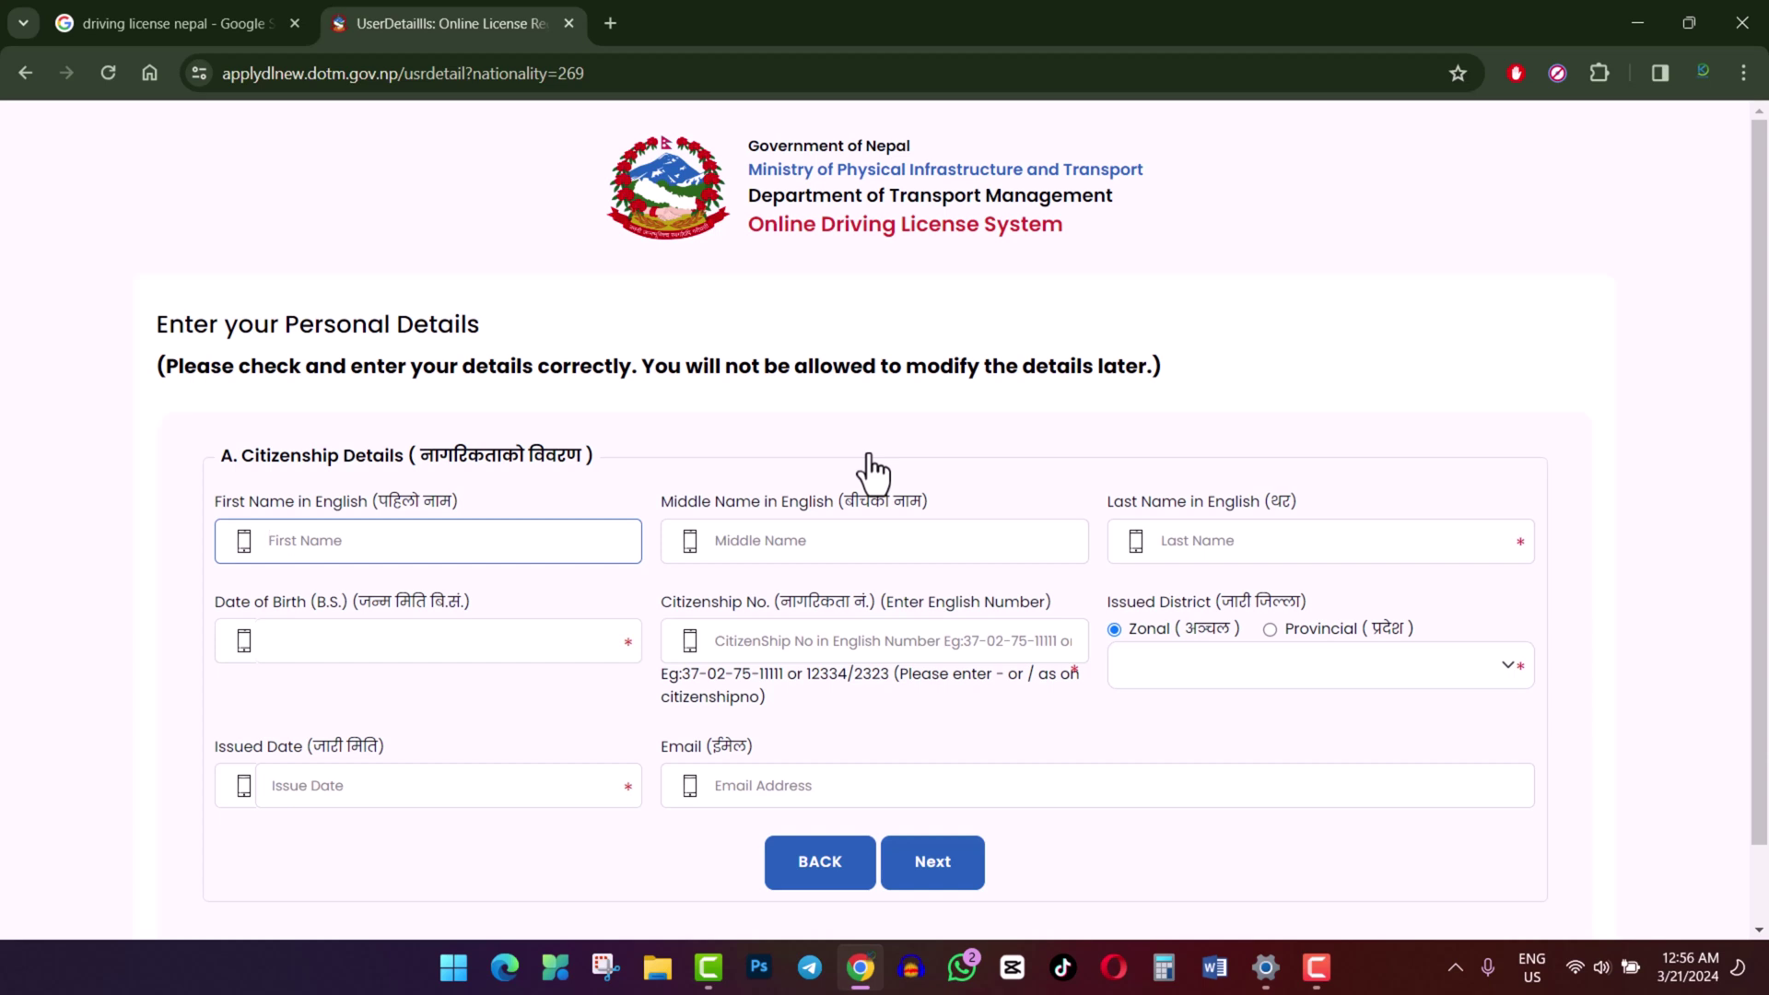
# Step: Fill in the applicant's first, middle and last names in English in the citizenship details
pyautogui.write('mohamad')
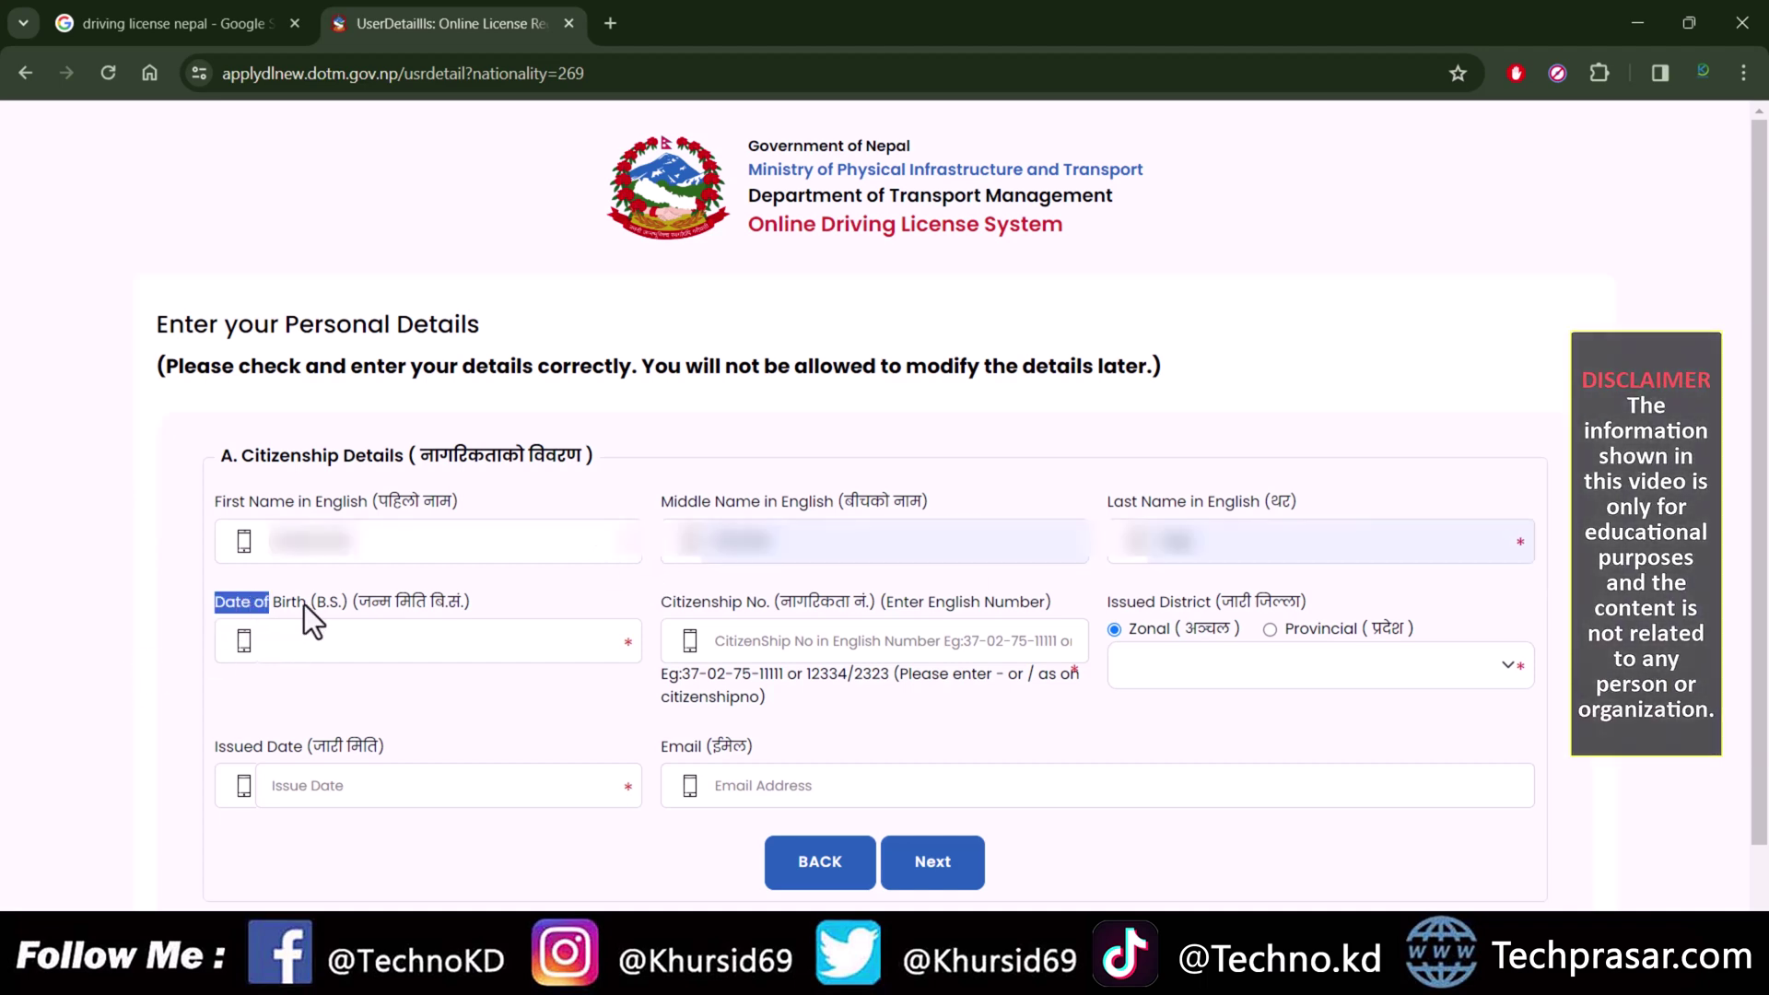
pyautogui.moveTo(495, 597); pyautogui.dragTo(313, 597)
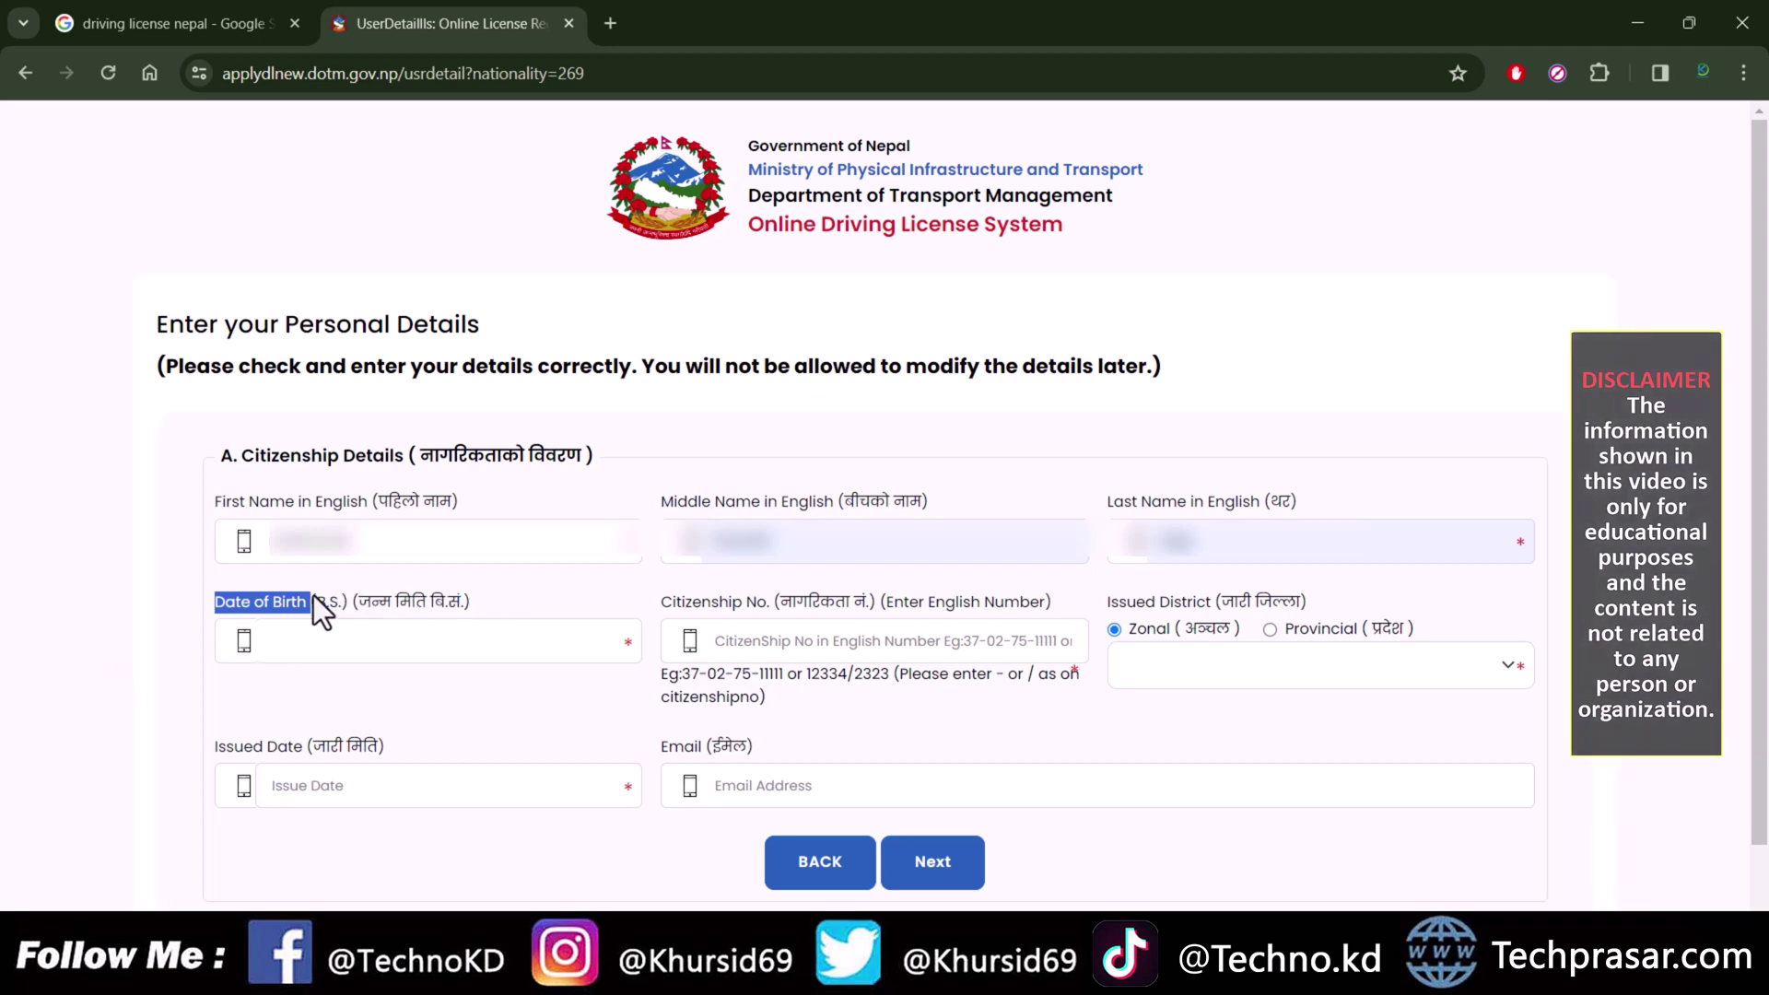
pyautogui.click(136, 603)
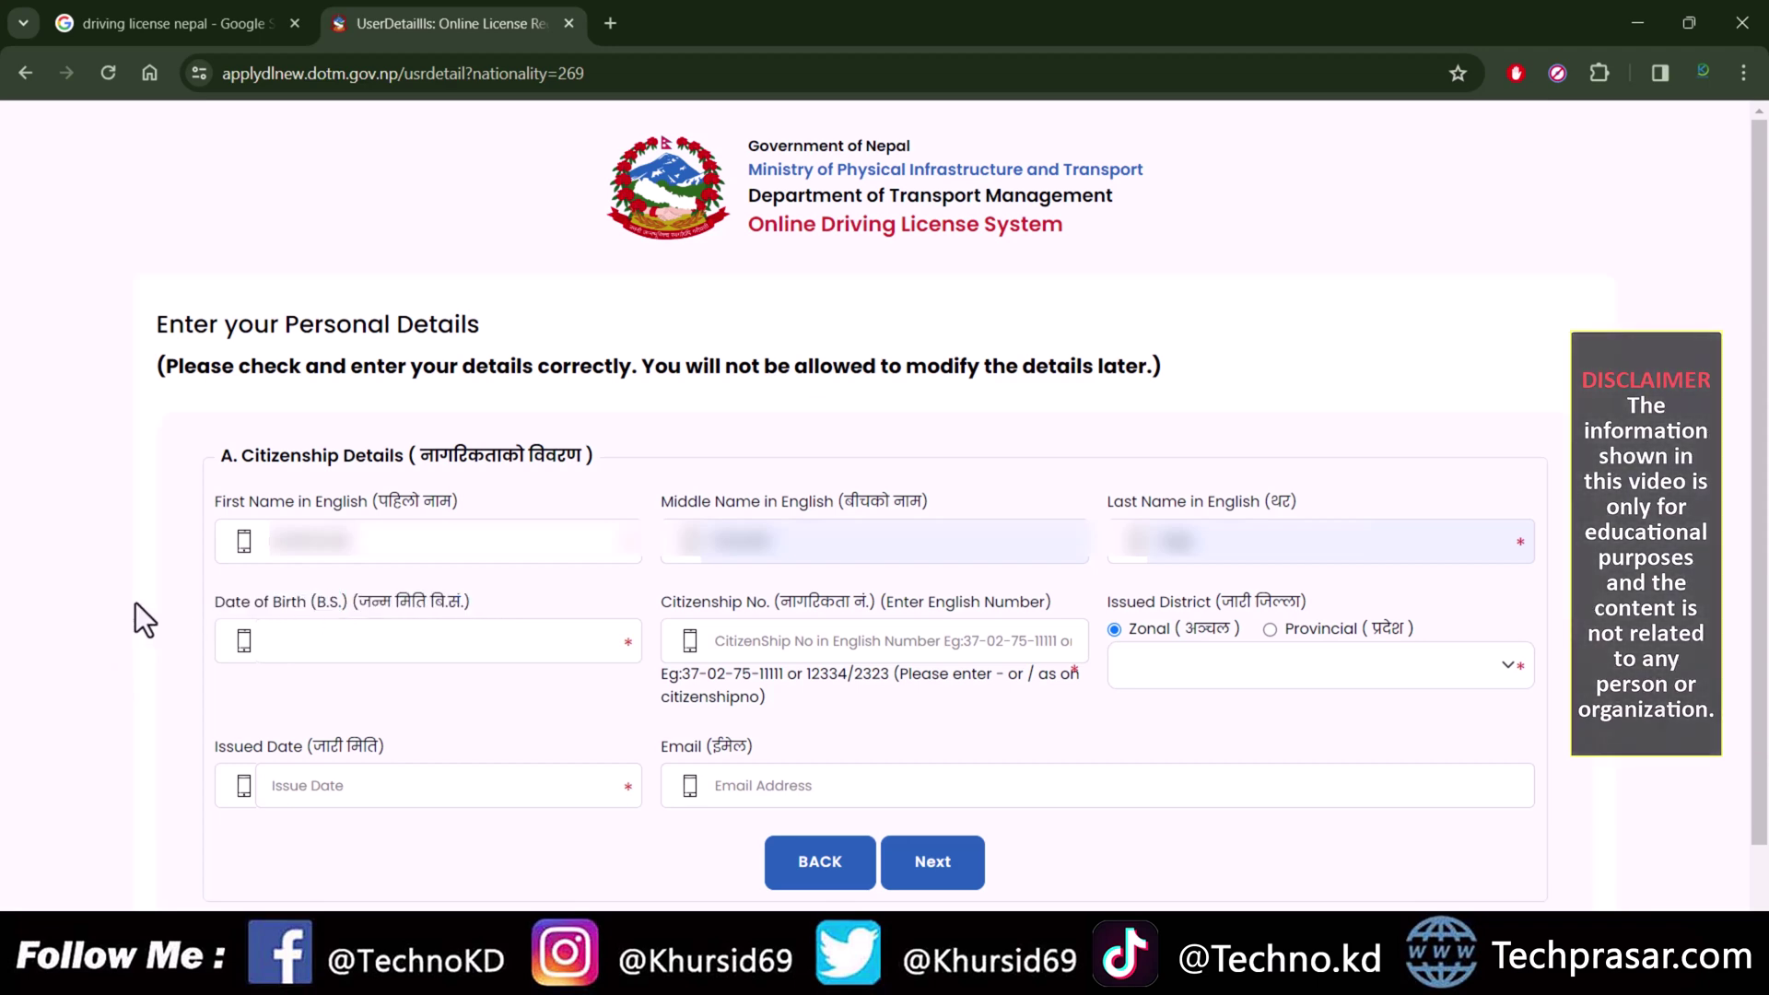
# Step: Set the applicant's date of birth in the B.S. calendar by choosing its year, month and day
pyautogui.click(263, 642)
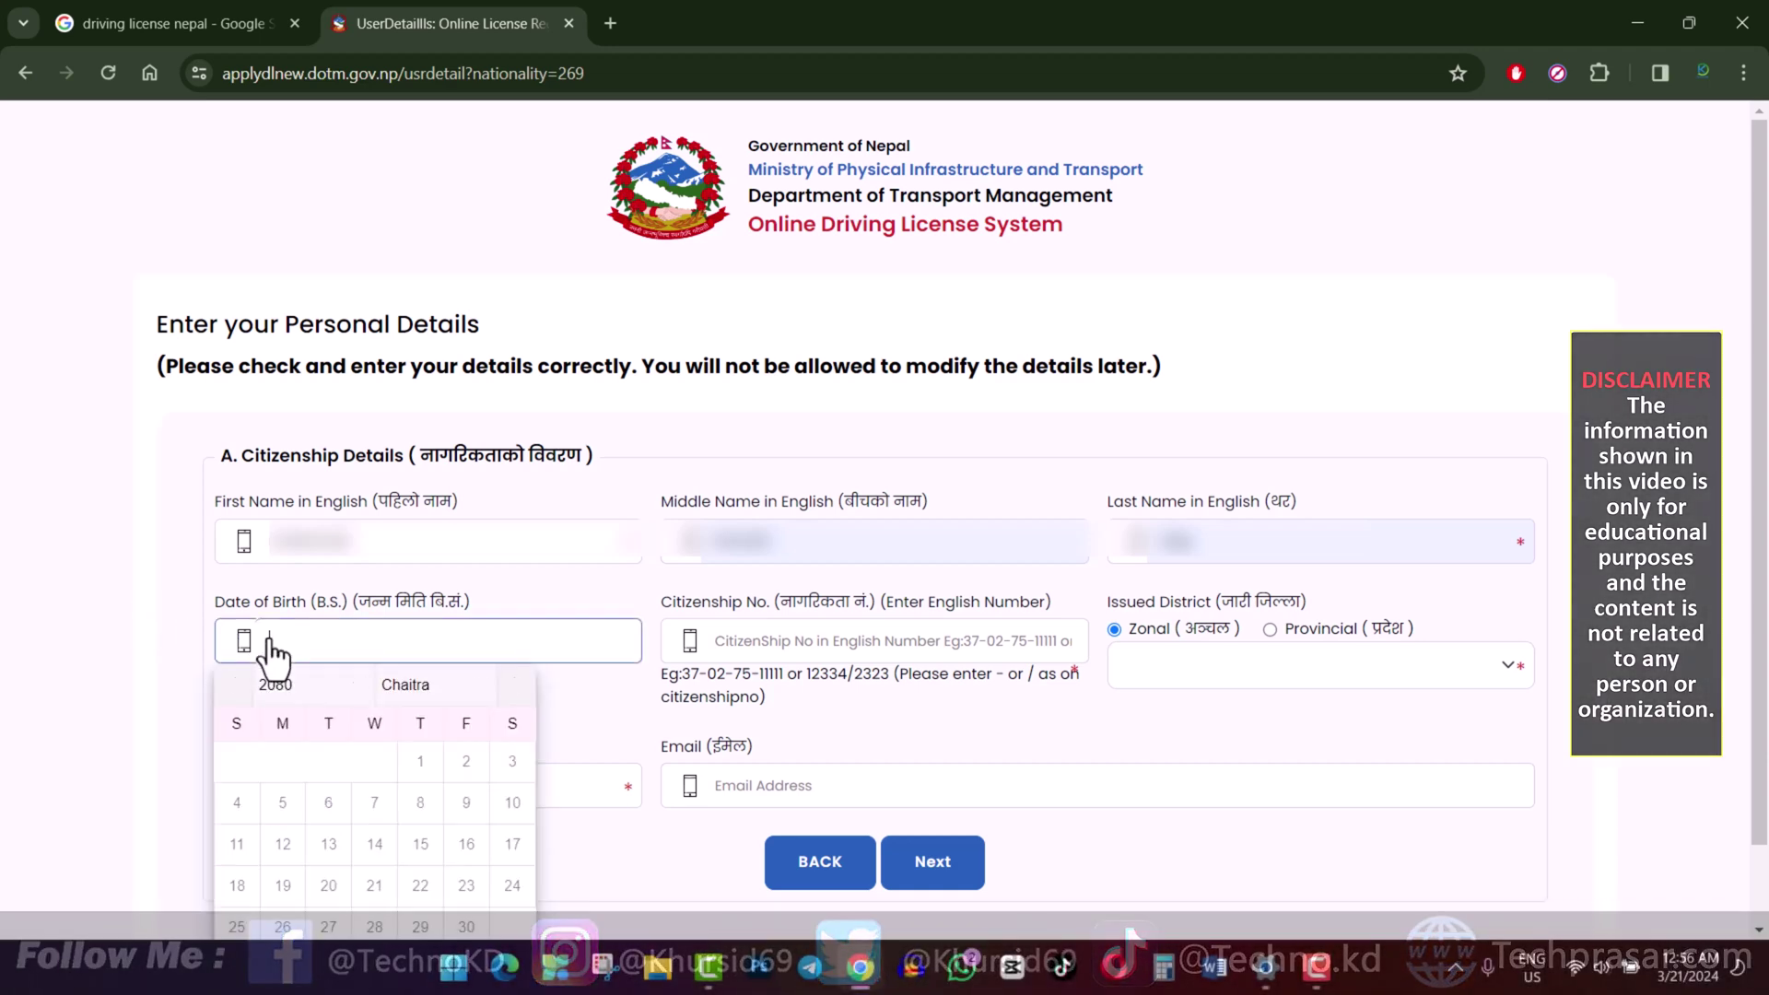
pyautogui.click(334, 693)
pyautogui.scroll(10, 324, 460)
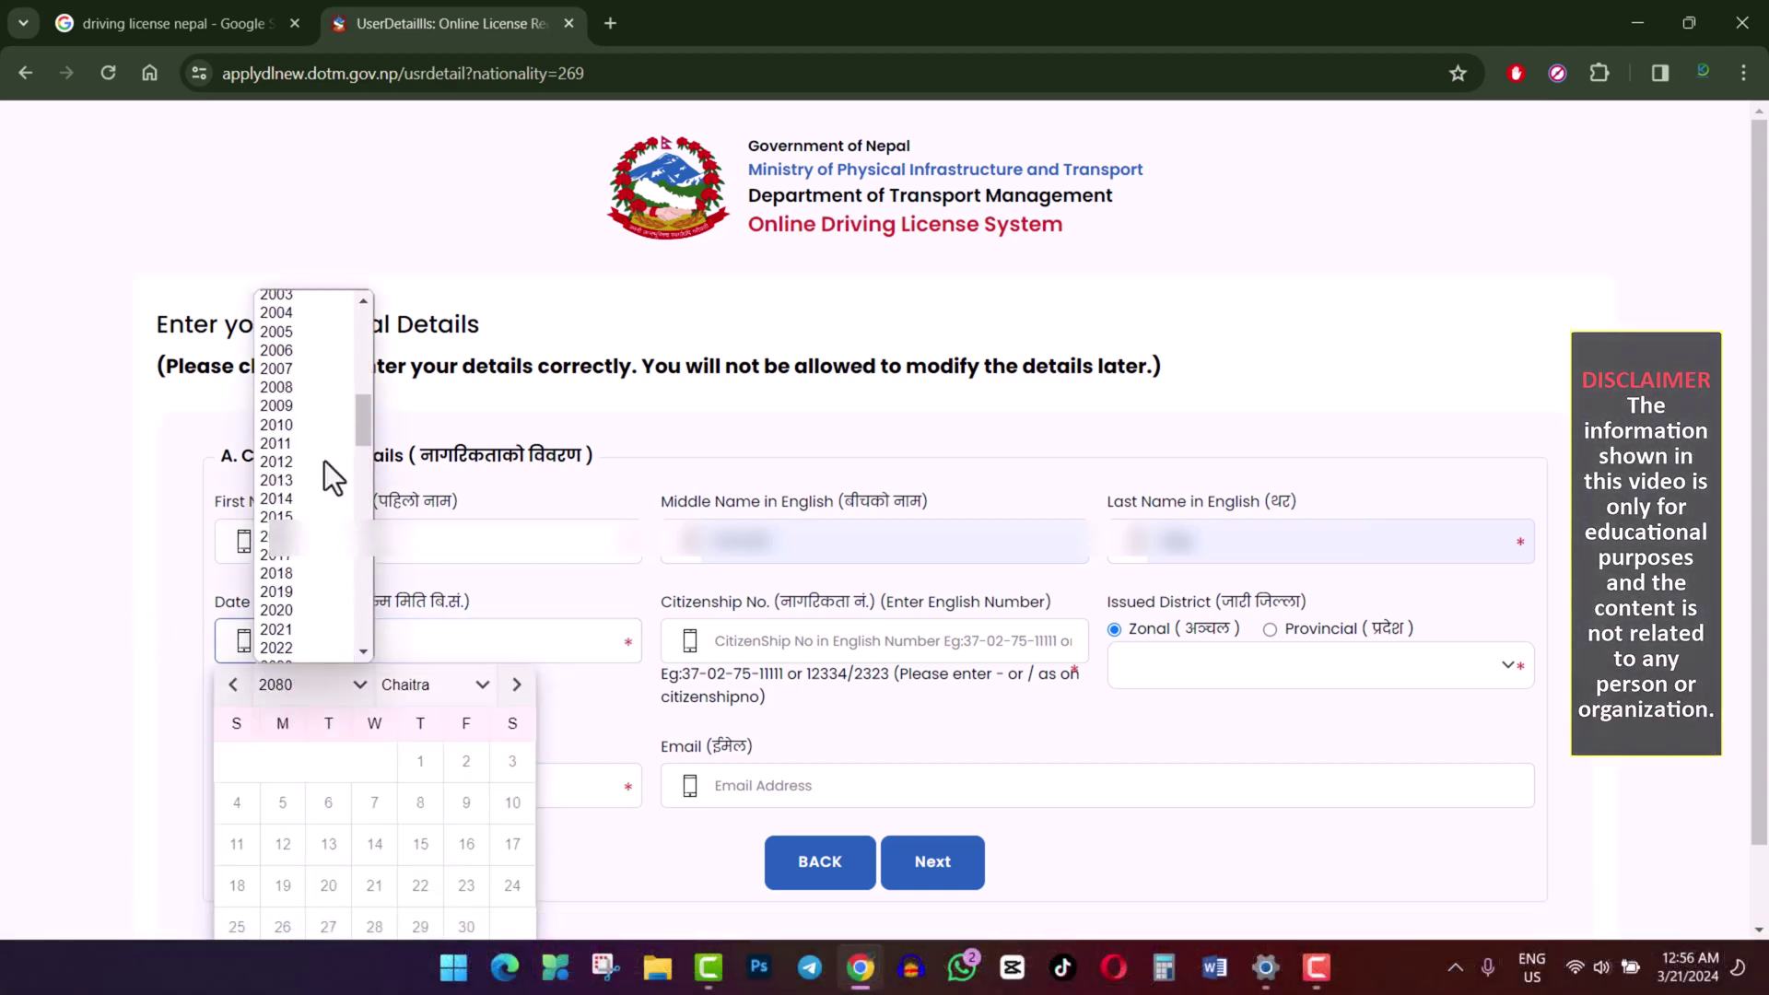
pyautogui.scroll(-10, 324, 461)
pyautogui.scroll(5, 333, 469)
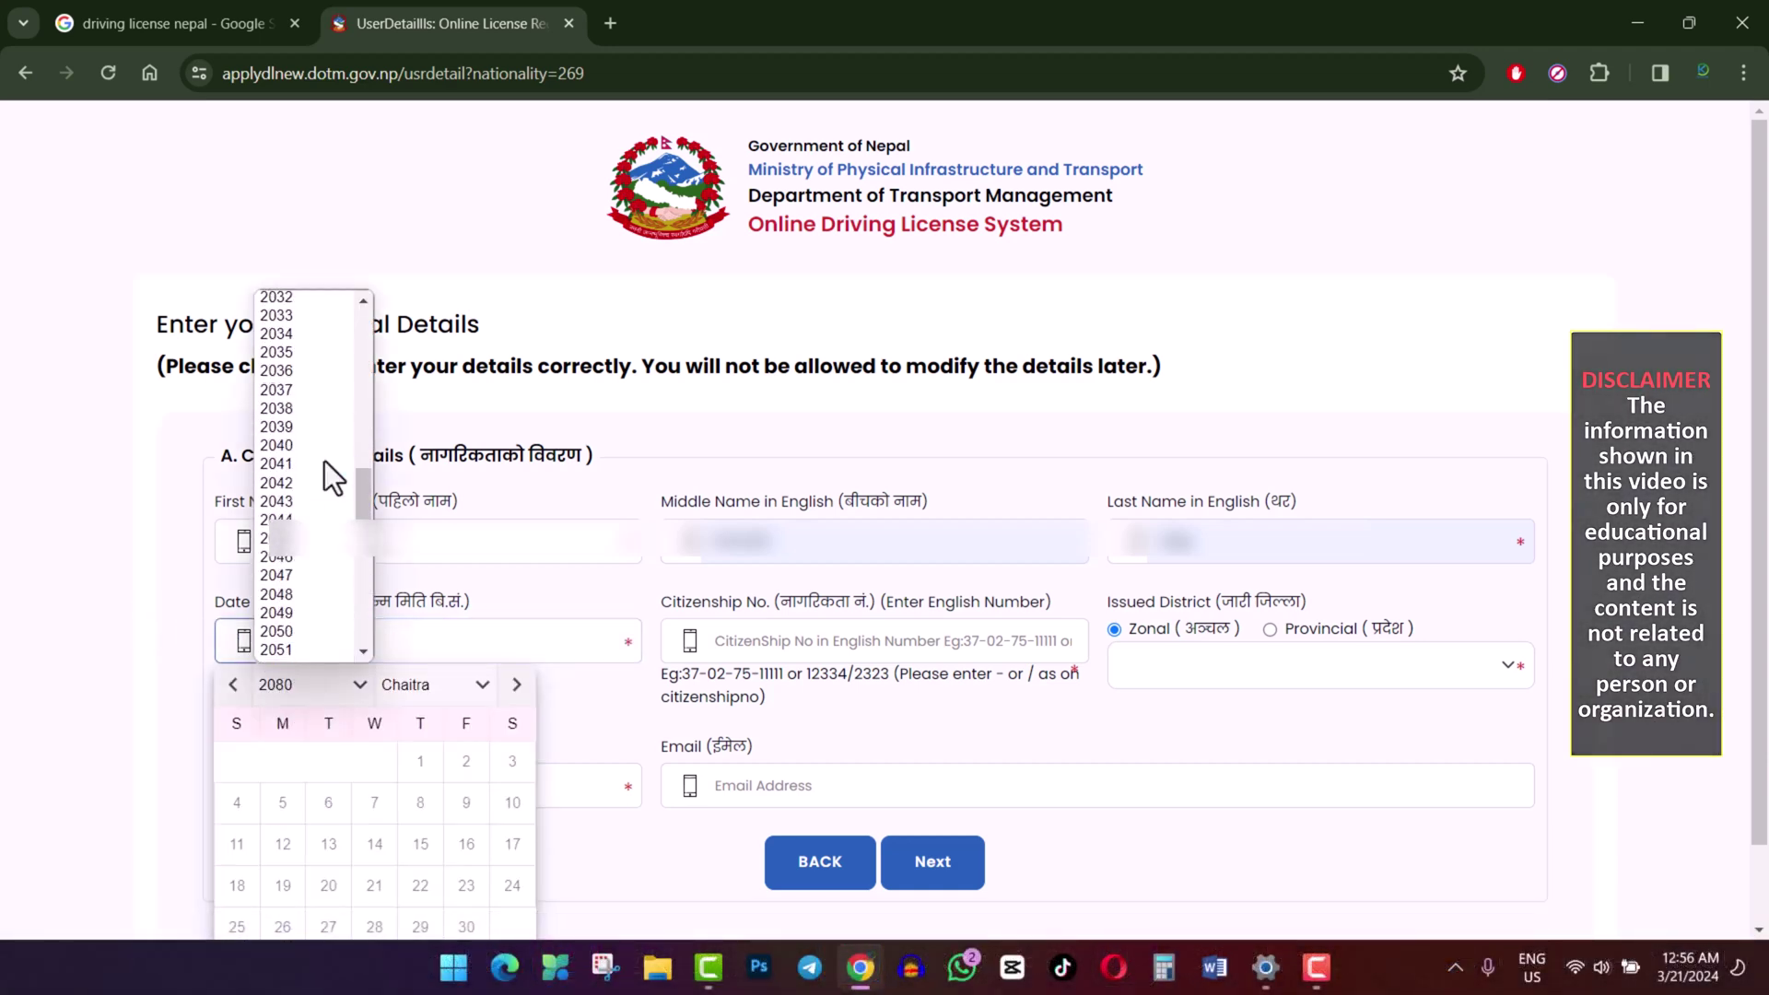
pyautogui.click(330, 519)
pyautogui.click(431, 684)
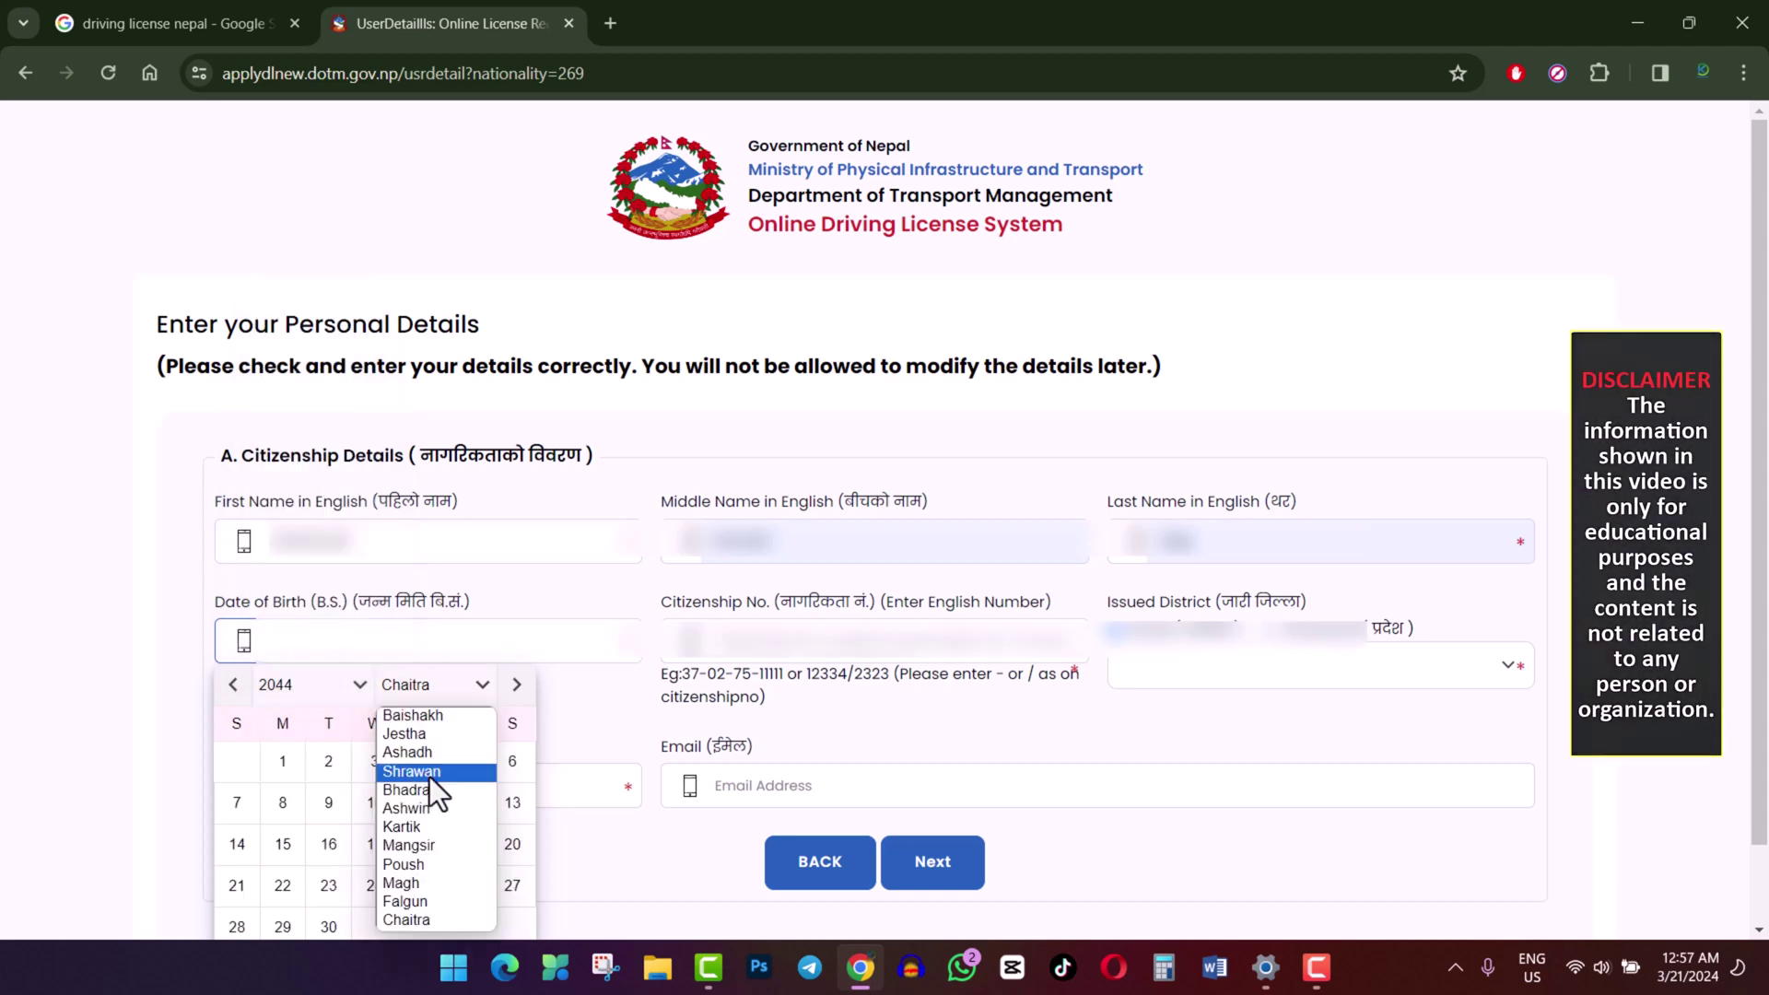
pyautogui.click(426, 902)
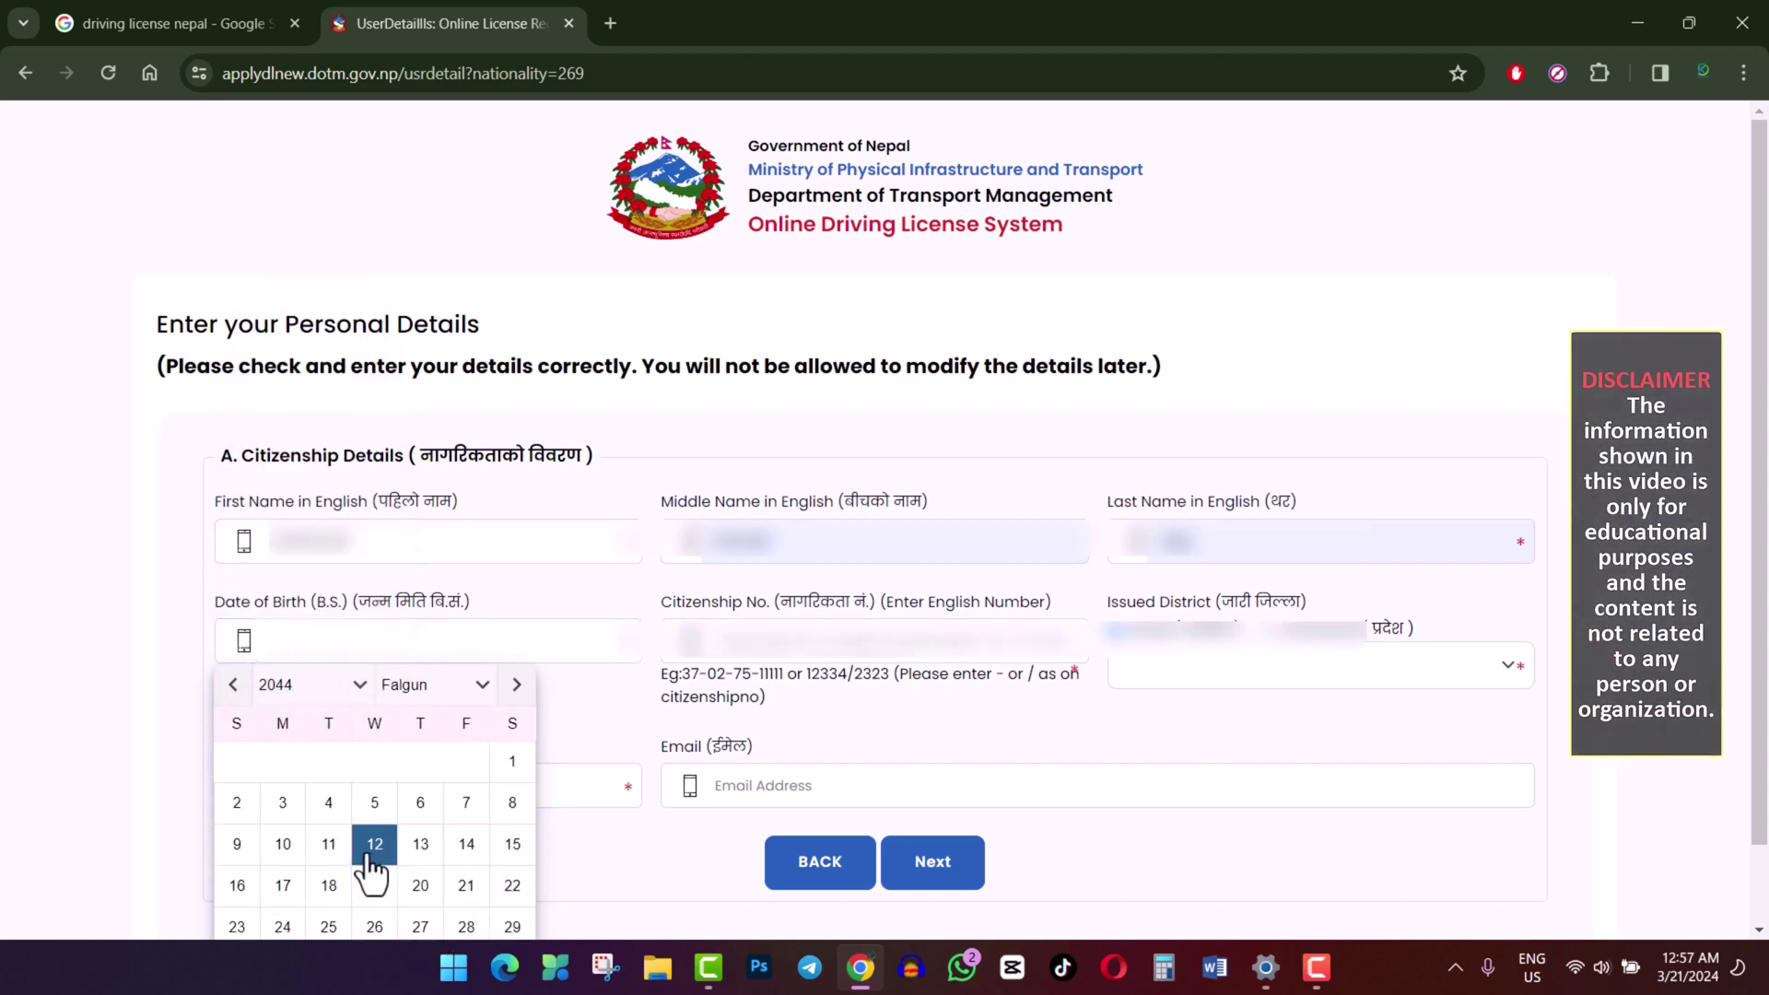
pyautogui.click(329, 844)
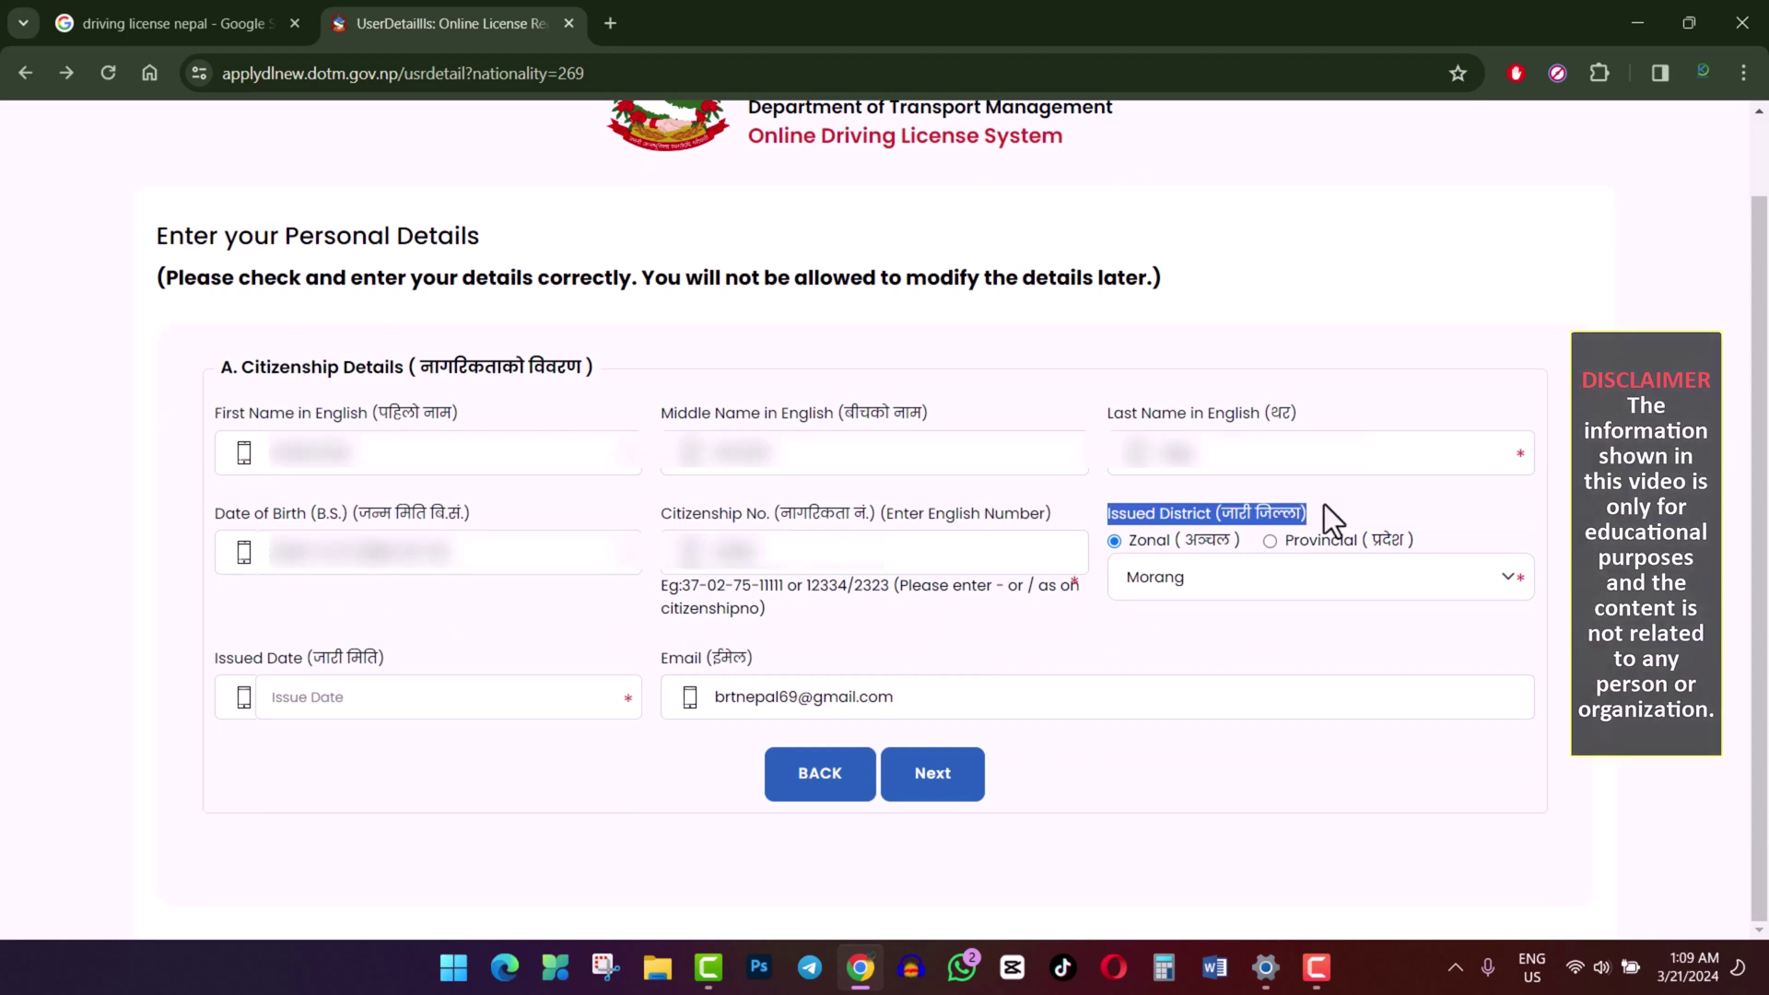
# Step: Set the citizenship issue date in the B.S. calendar and submit the completed citizenship details
pyautogui.click(1329, 507)
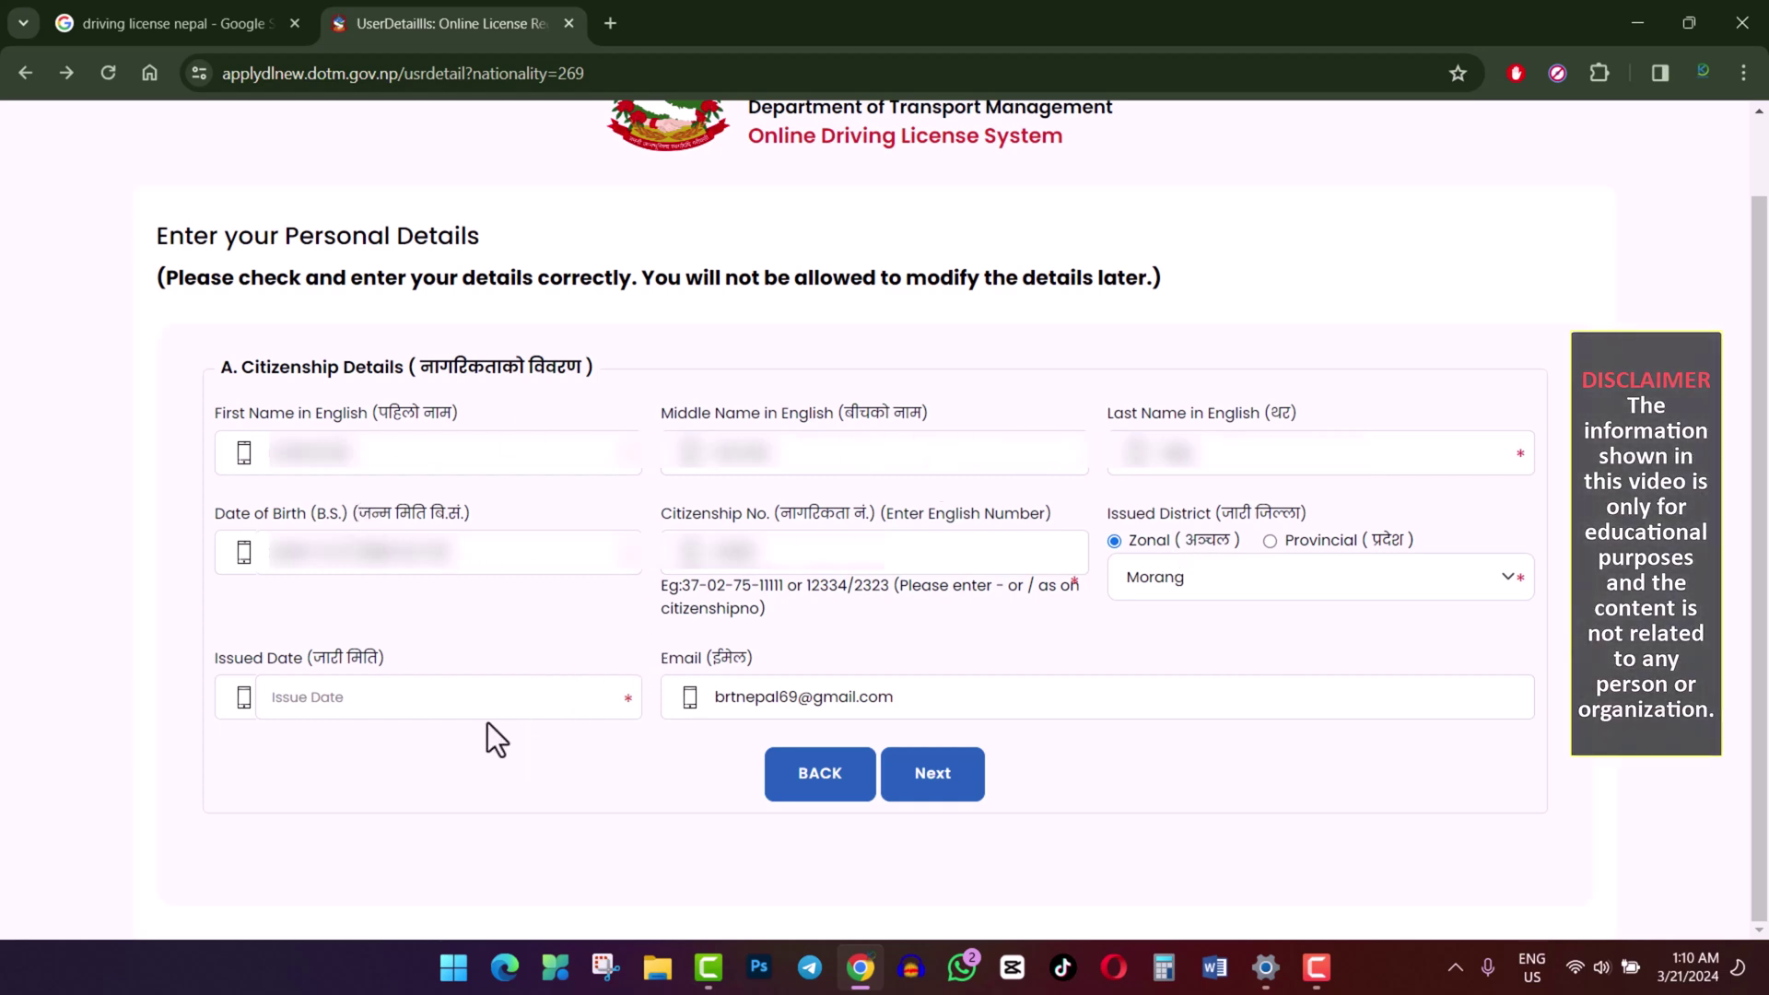
pyautogui.click(318, 714)
pyautogui.click(289, 743)
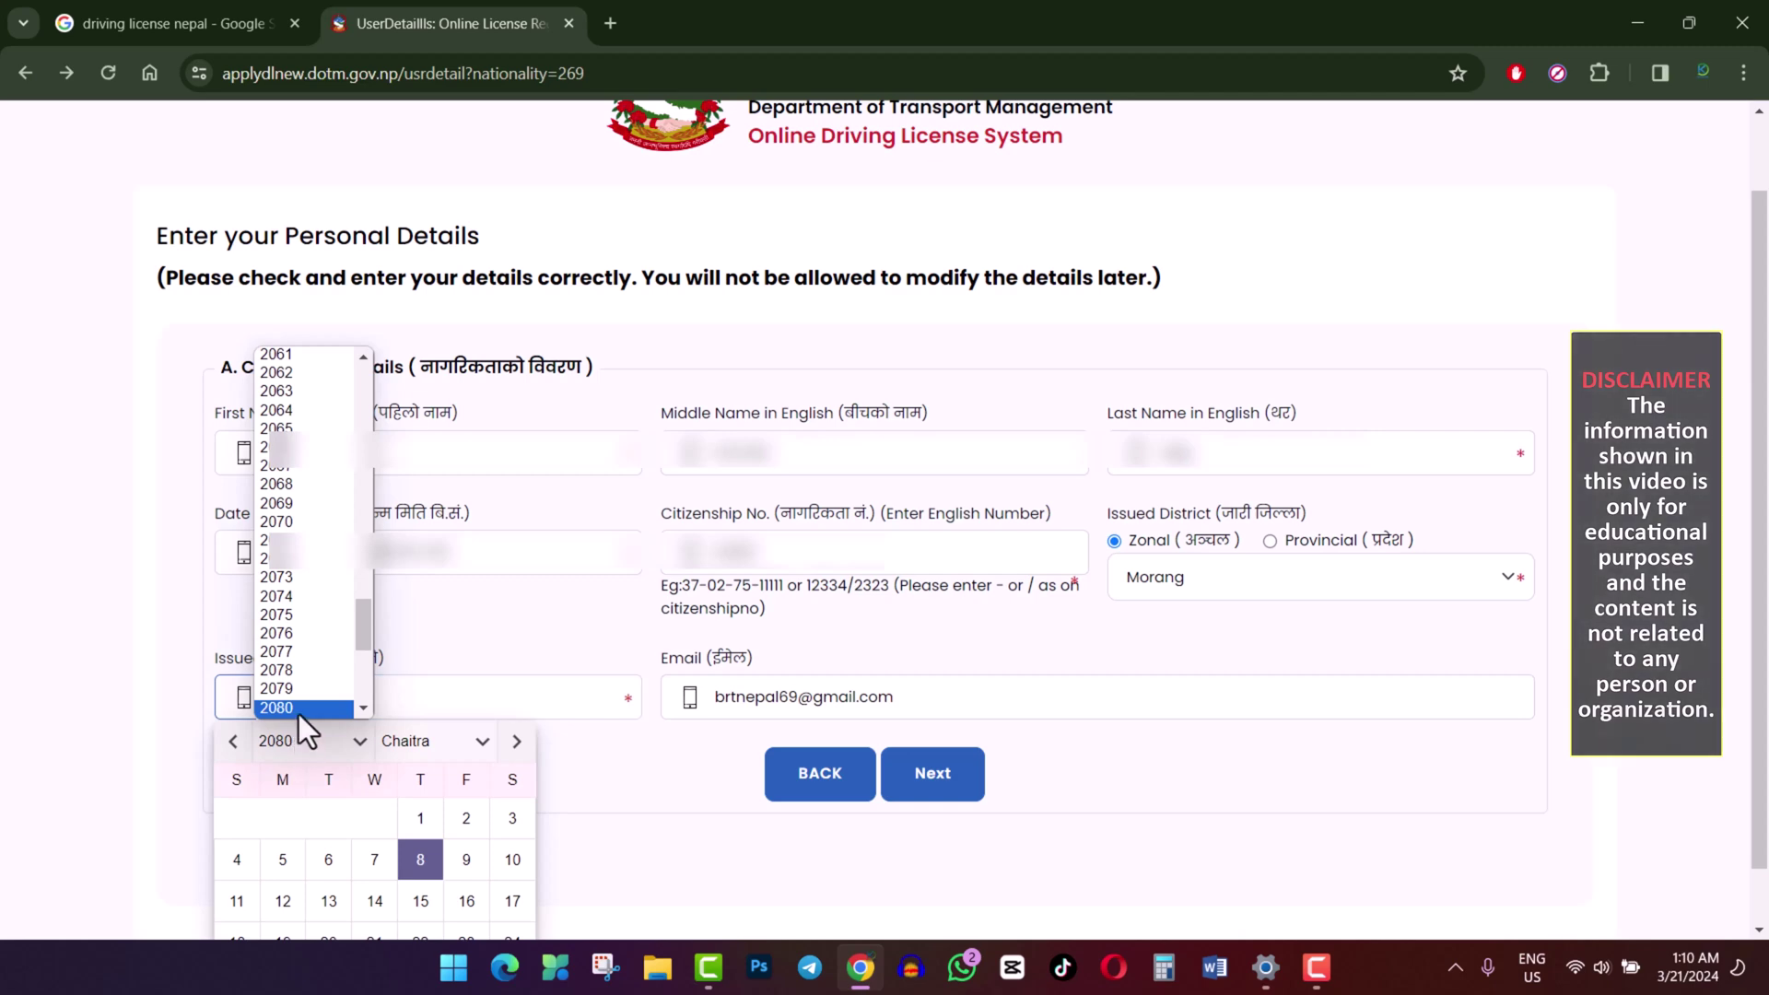
pyautogui.scroll(12, 311, 562)
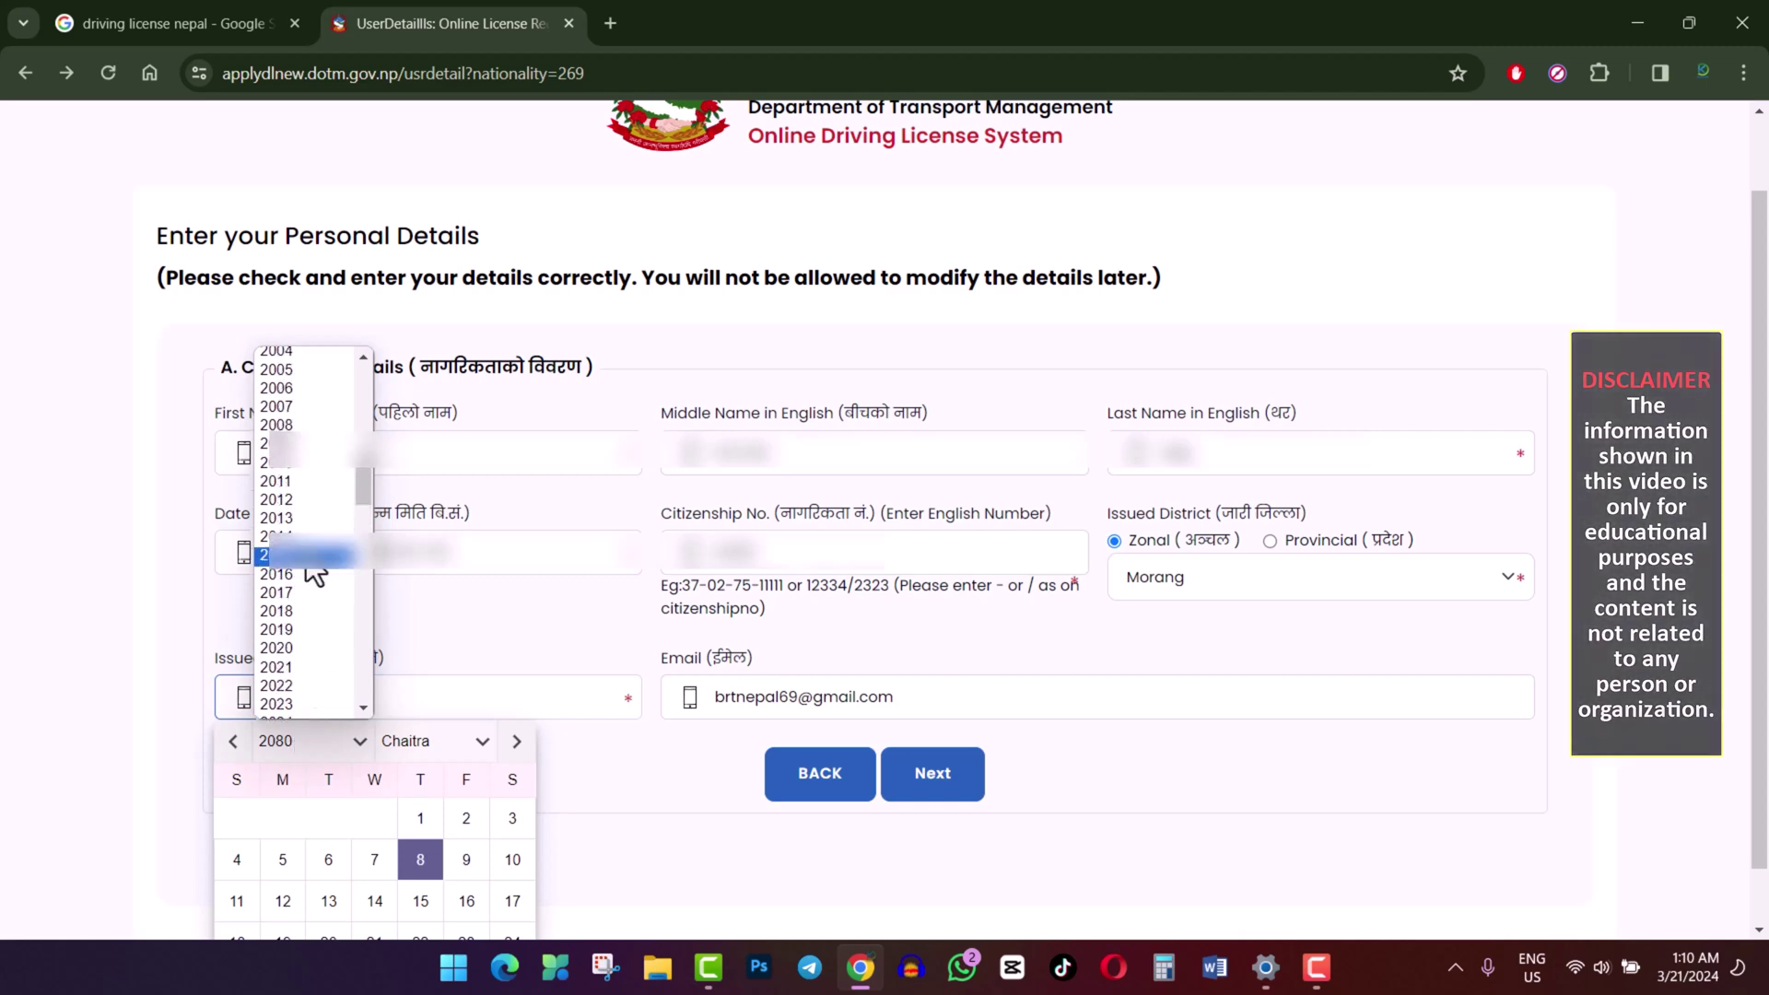
pyautogui.scroll(-6, 307, 566)
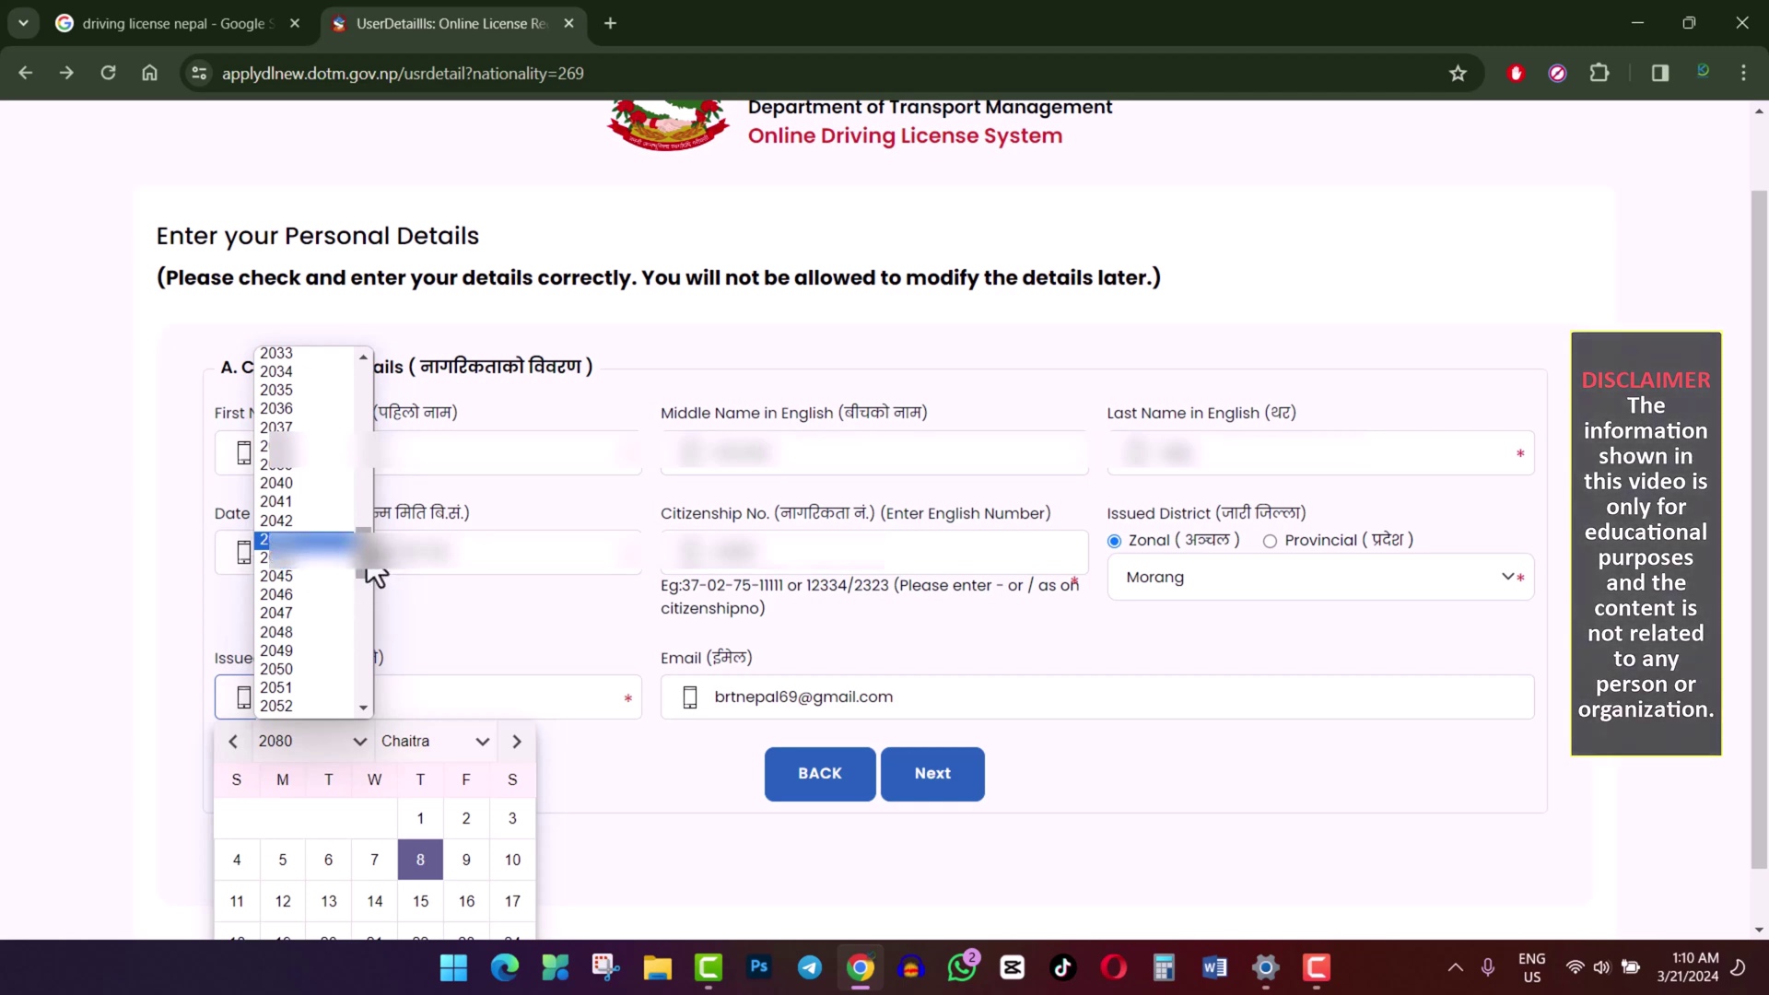
pyautogui.scroll(-5, 362, 574)
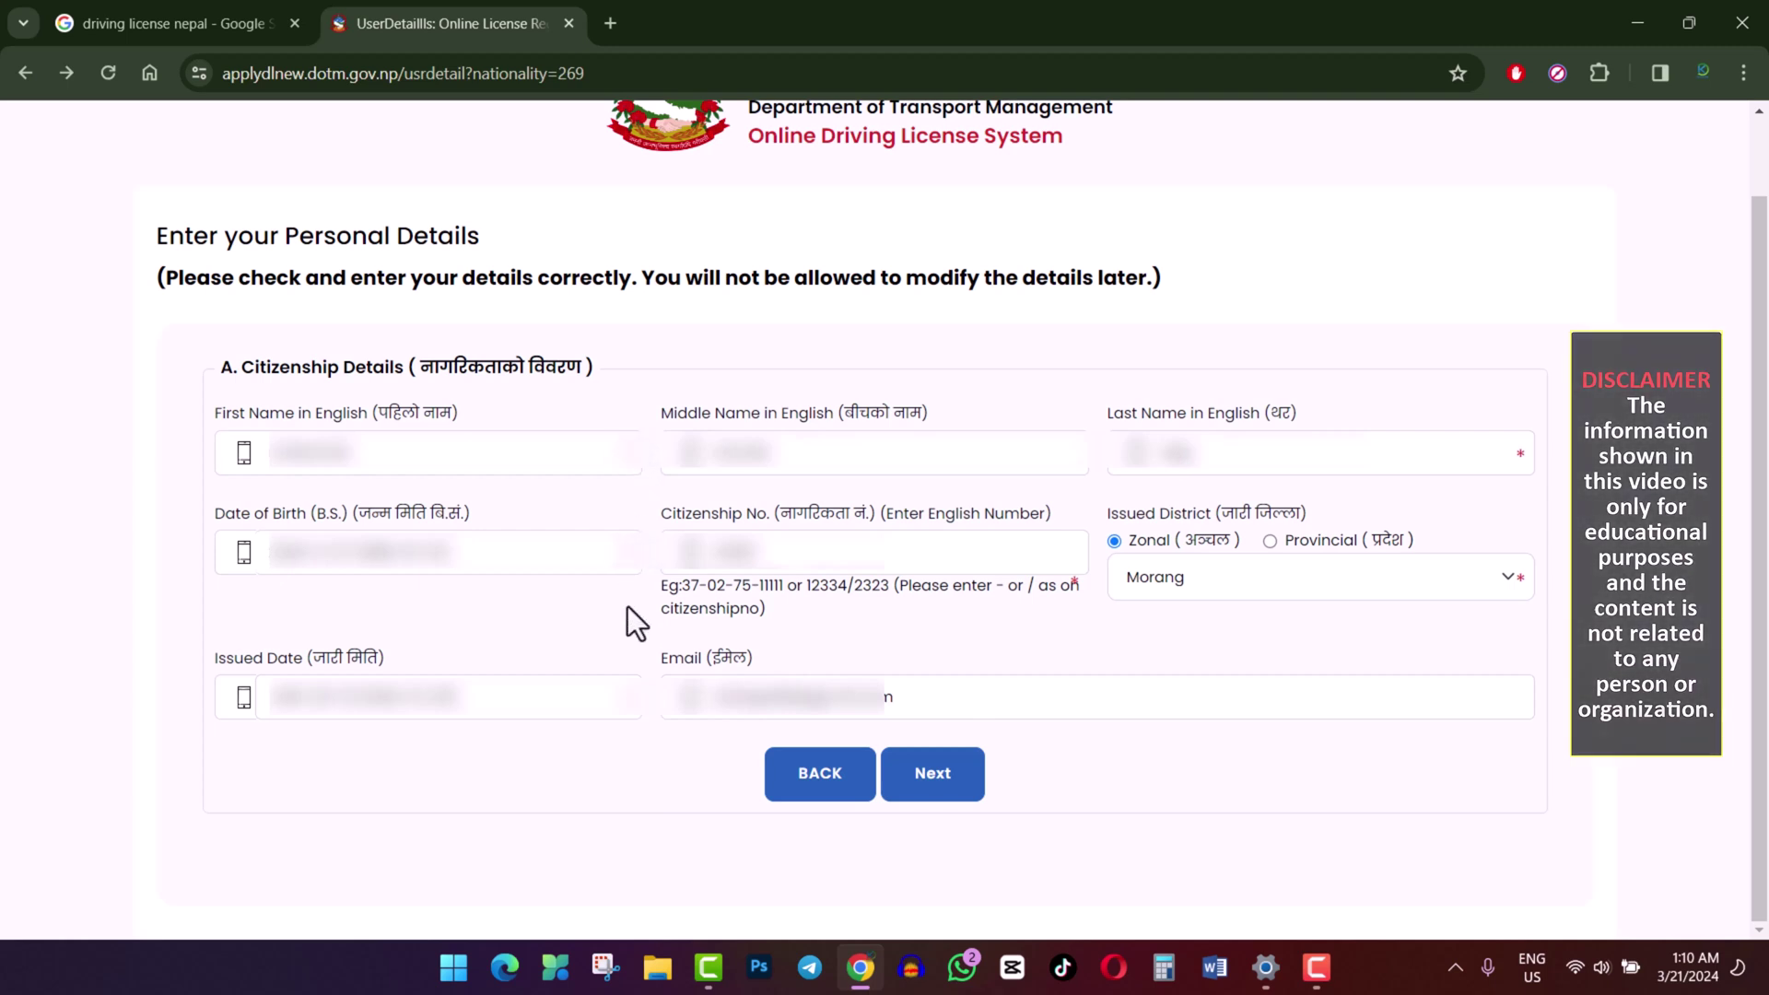
pyautogui.click(940, 778)
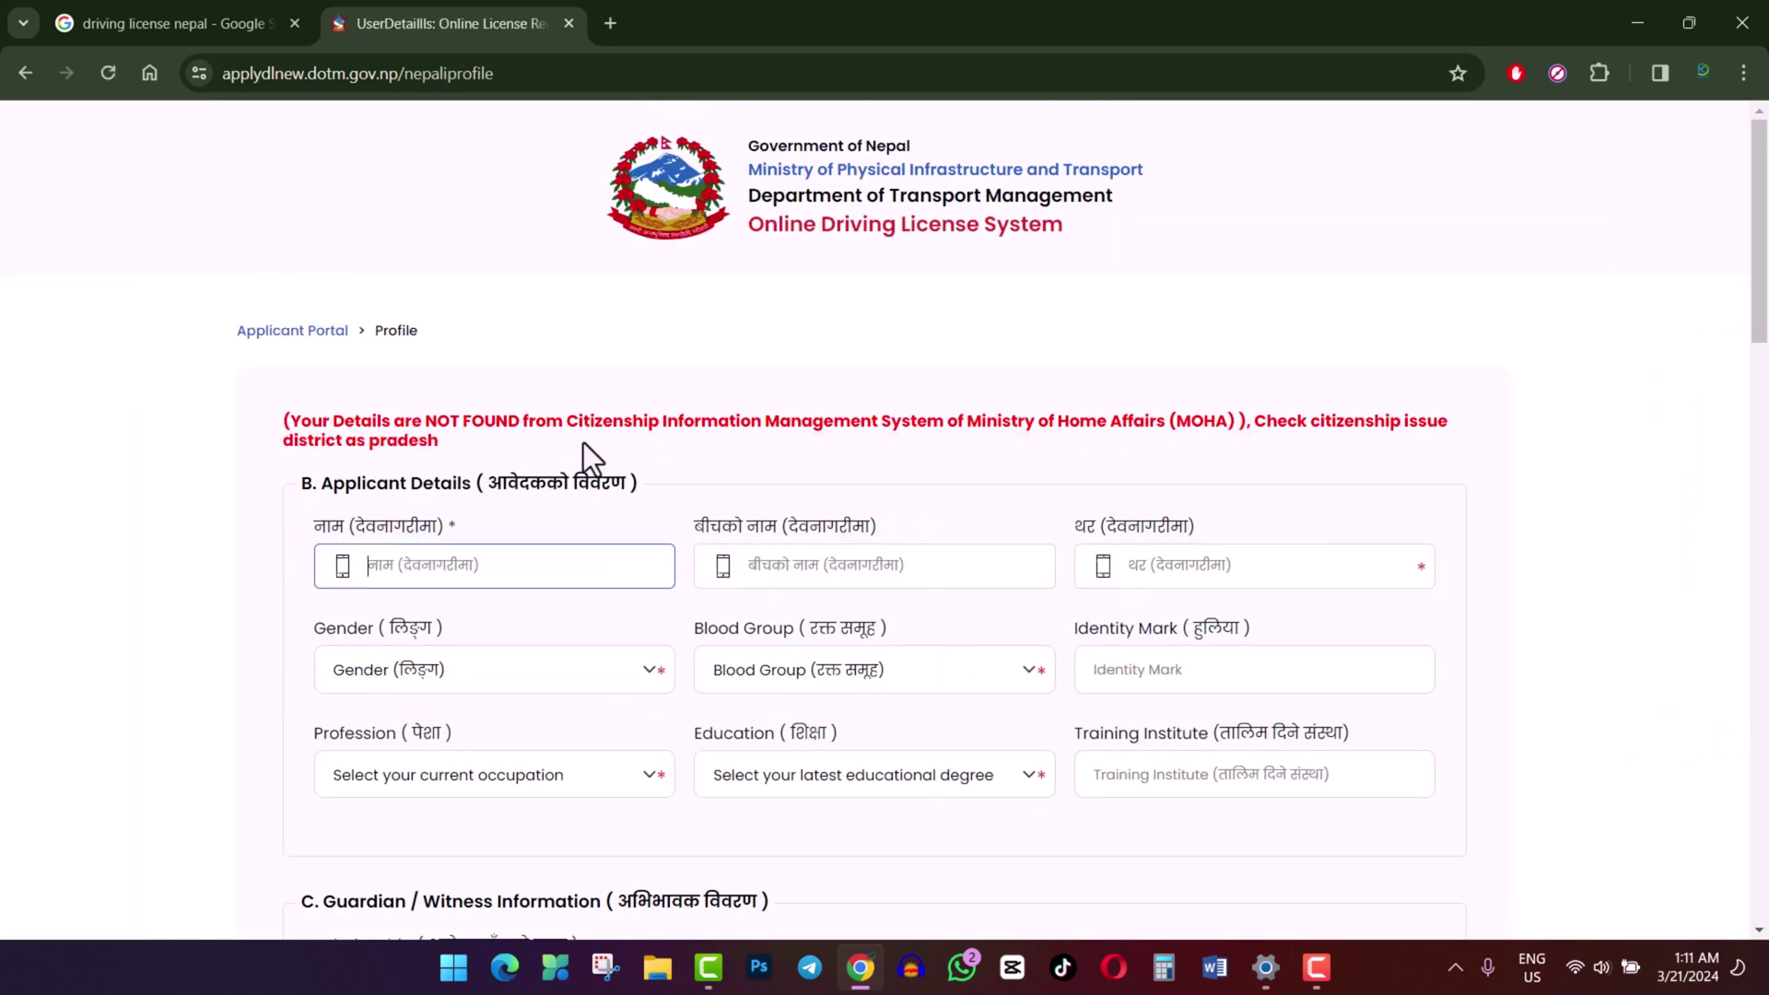
# Step: Examine the citizenship record notice and the Devanagari first, middle and last name fields in the applicant details
pyautogui.moveTo(291, 420); pyautogui.dragTo(492, 437)
pyautogui.click(931, 468)
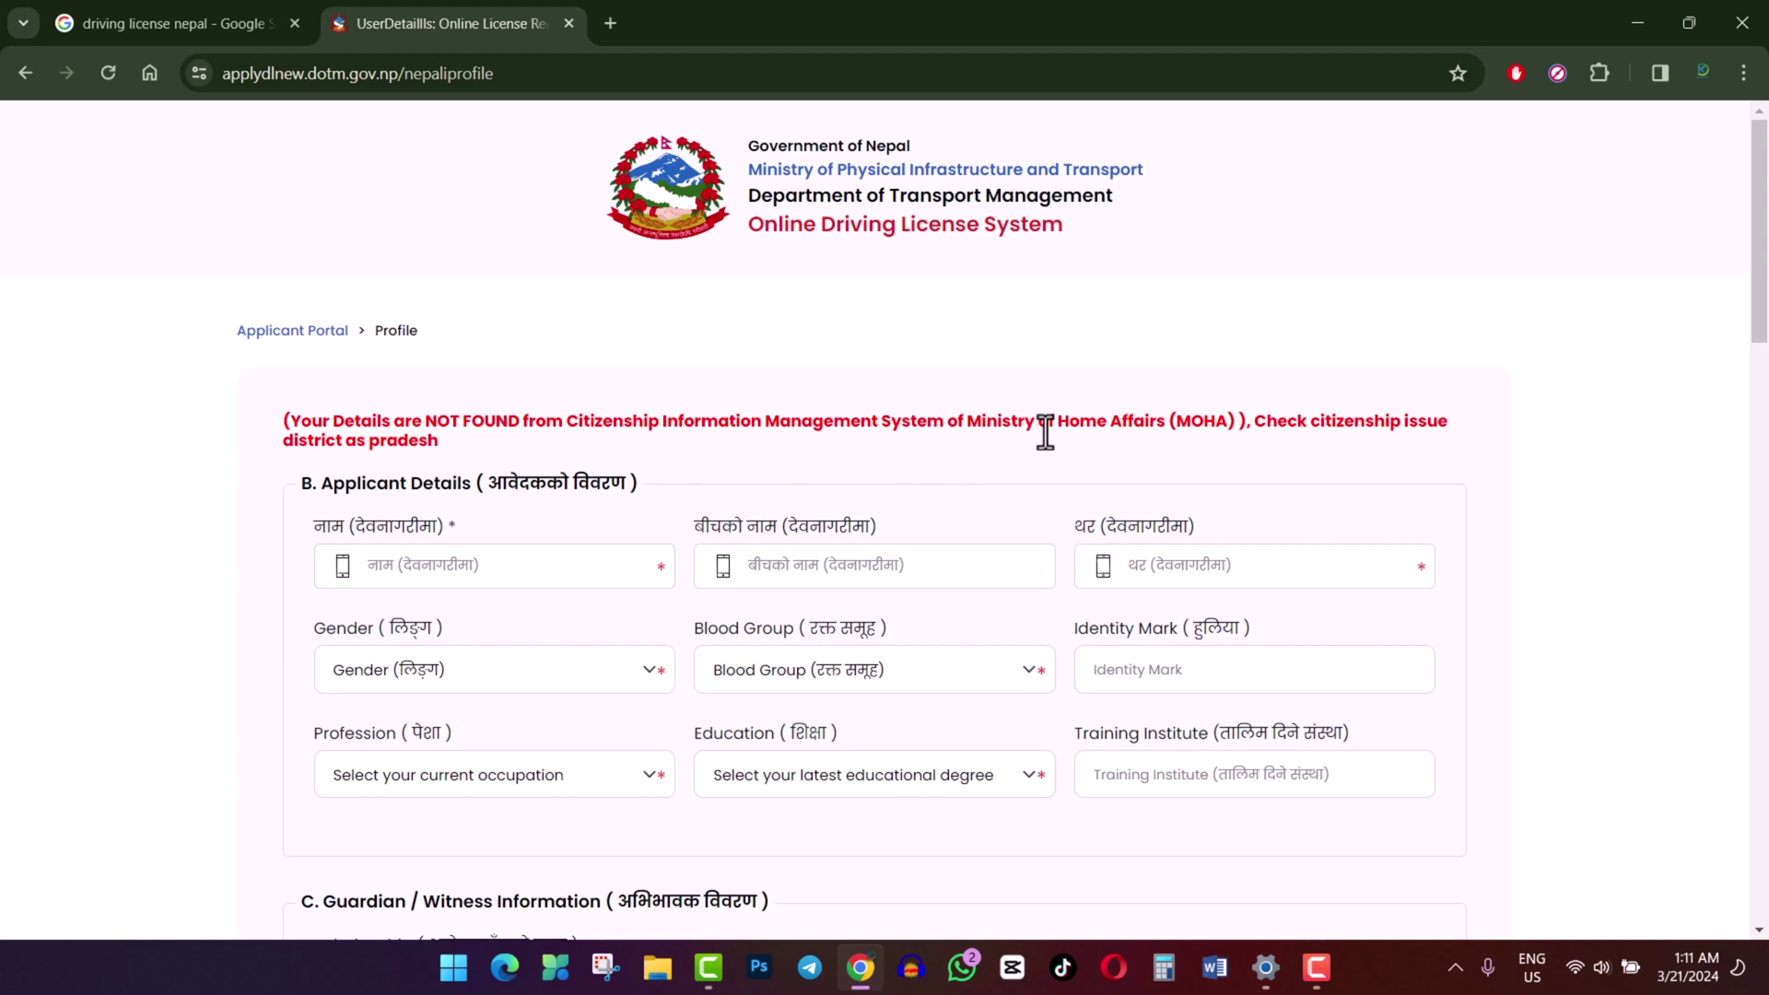
pyautogui.moveTo(1757, 275); pyautogui.dragTo(1760, 326)
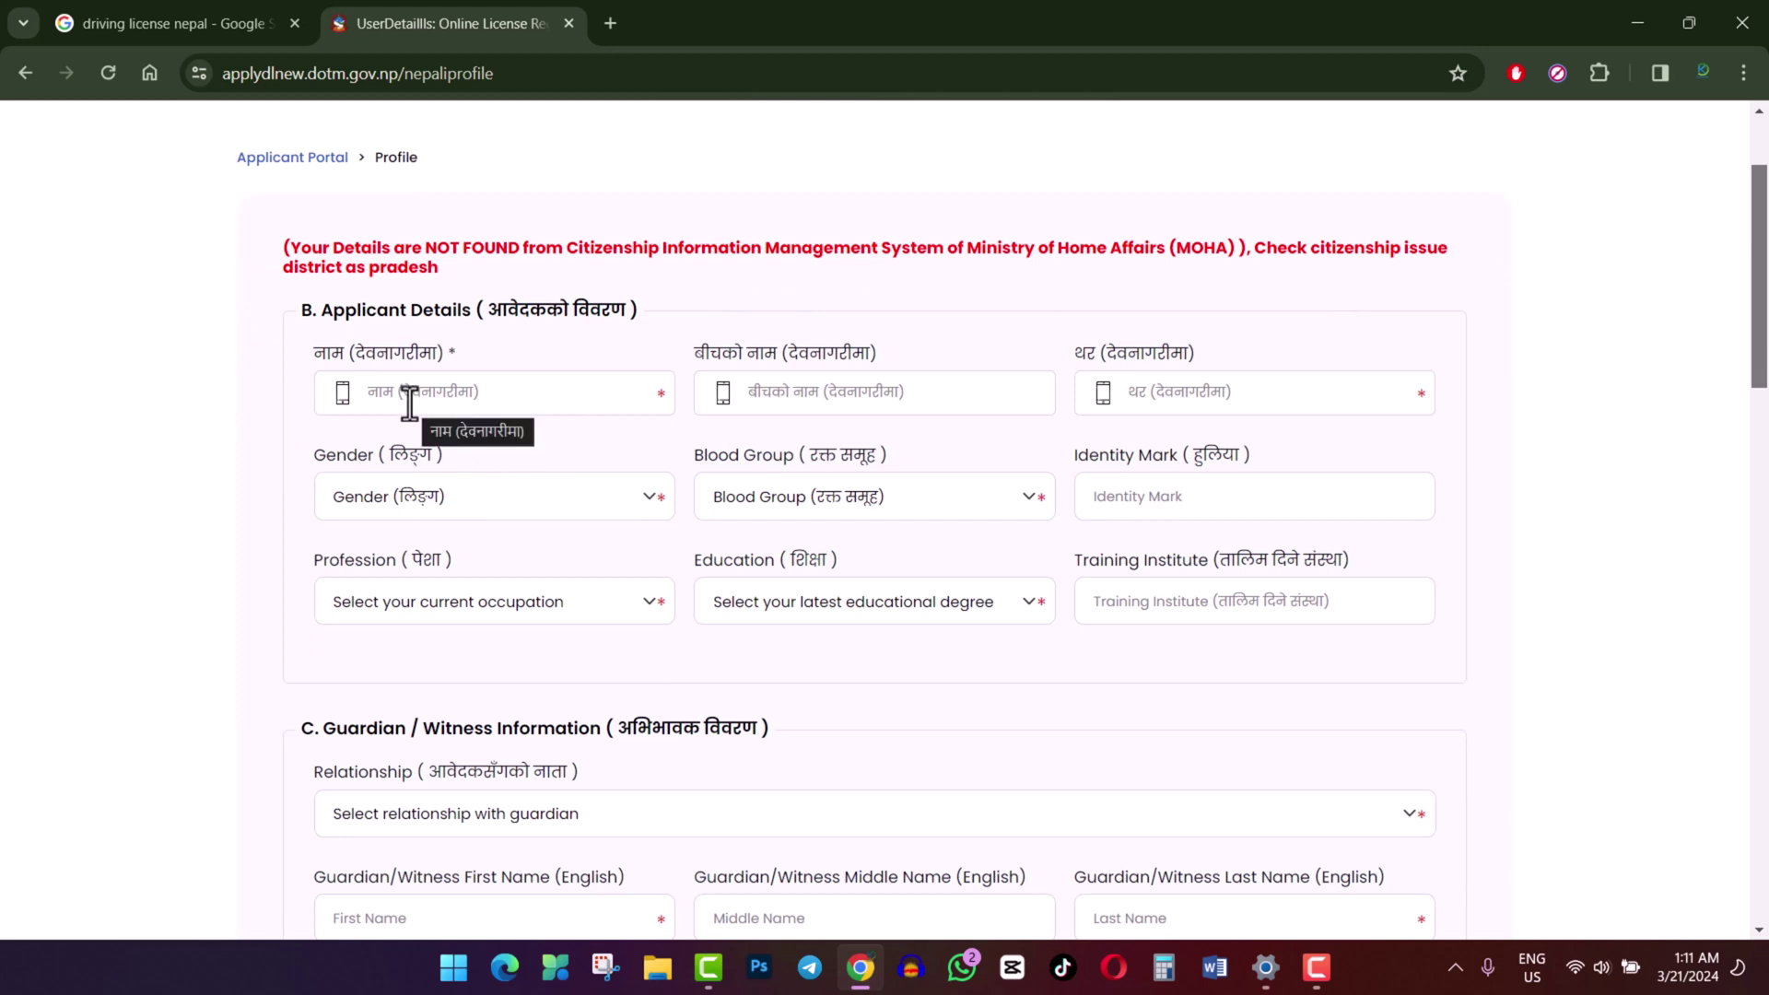
pyautogui.moveTo(313, 347); pyautogui.dragTo(578, 349)
pyautogui.moveTo(688, 348); pyautogui.dragTo(652, 351)
pyautogui.click(587, 344)
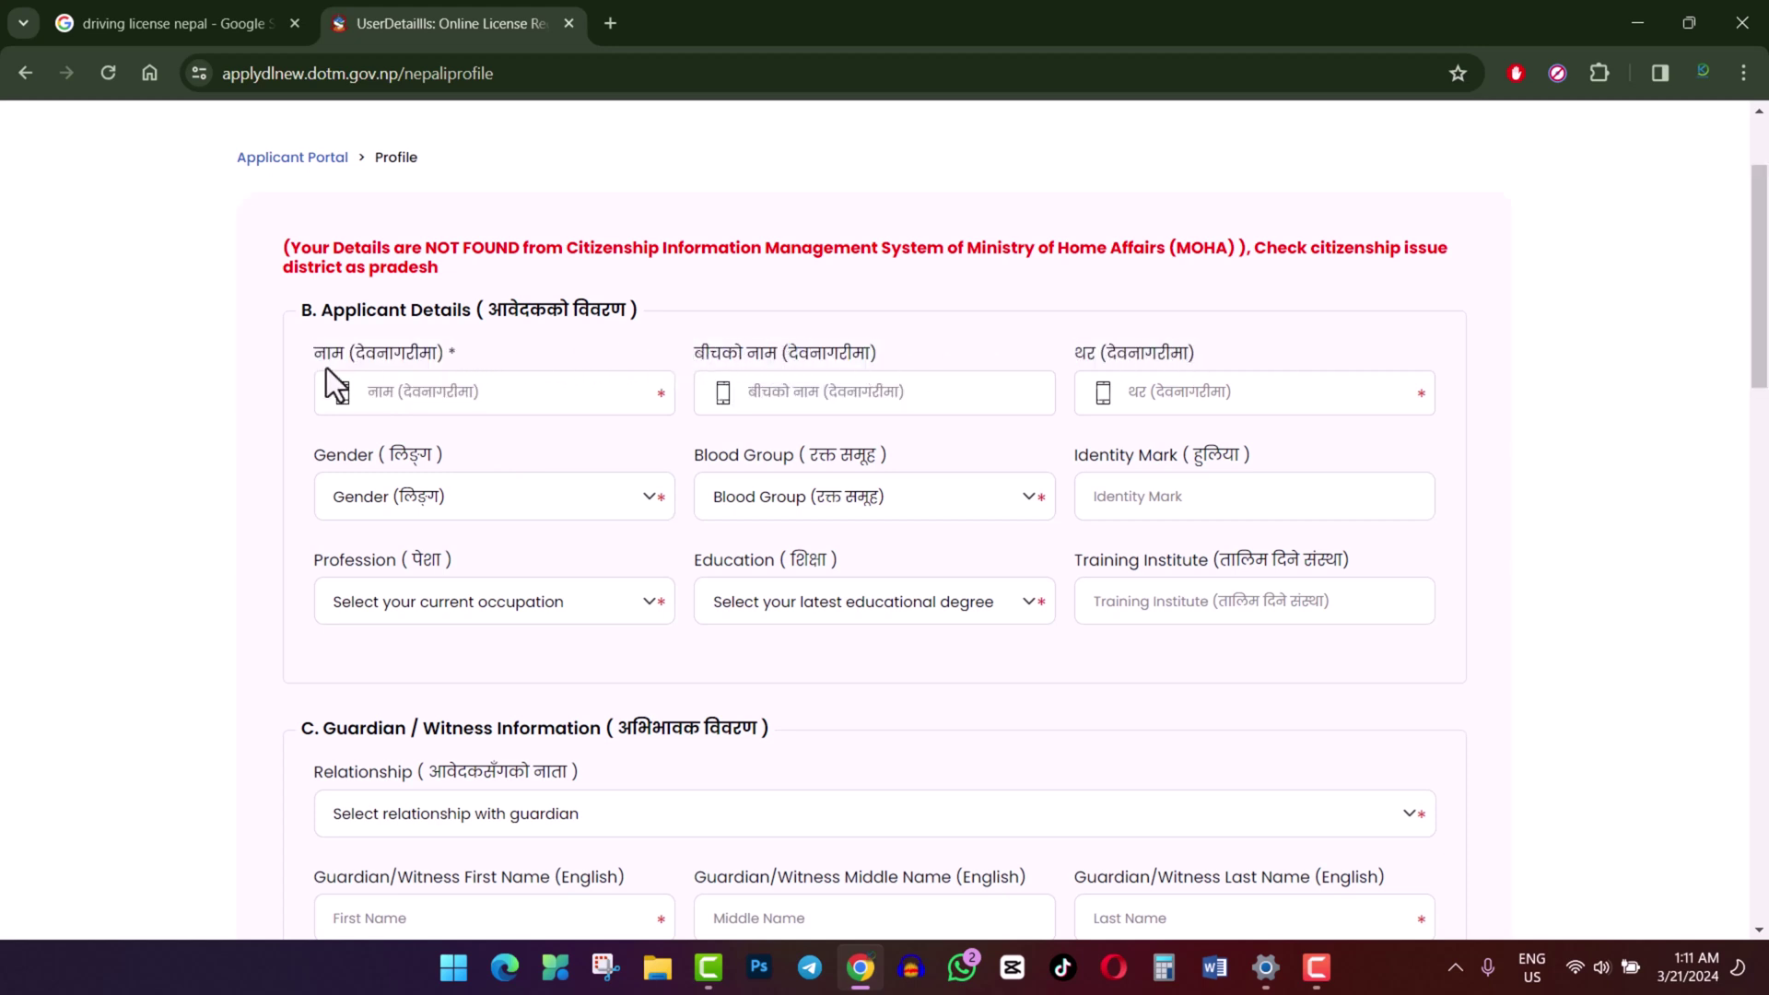
pyautogui.moveTo(313, 361); pyautogui.dragTo(1199, 348)
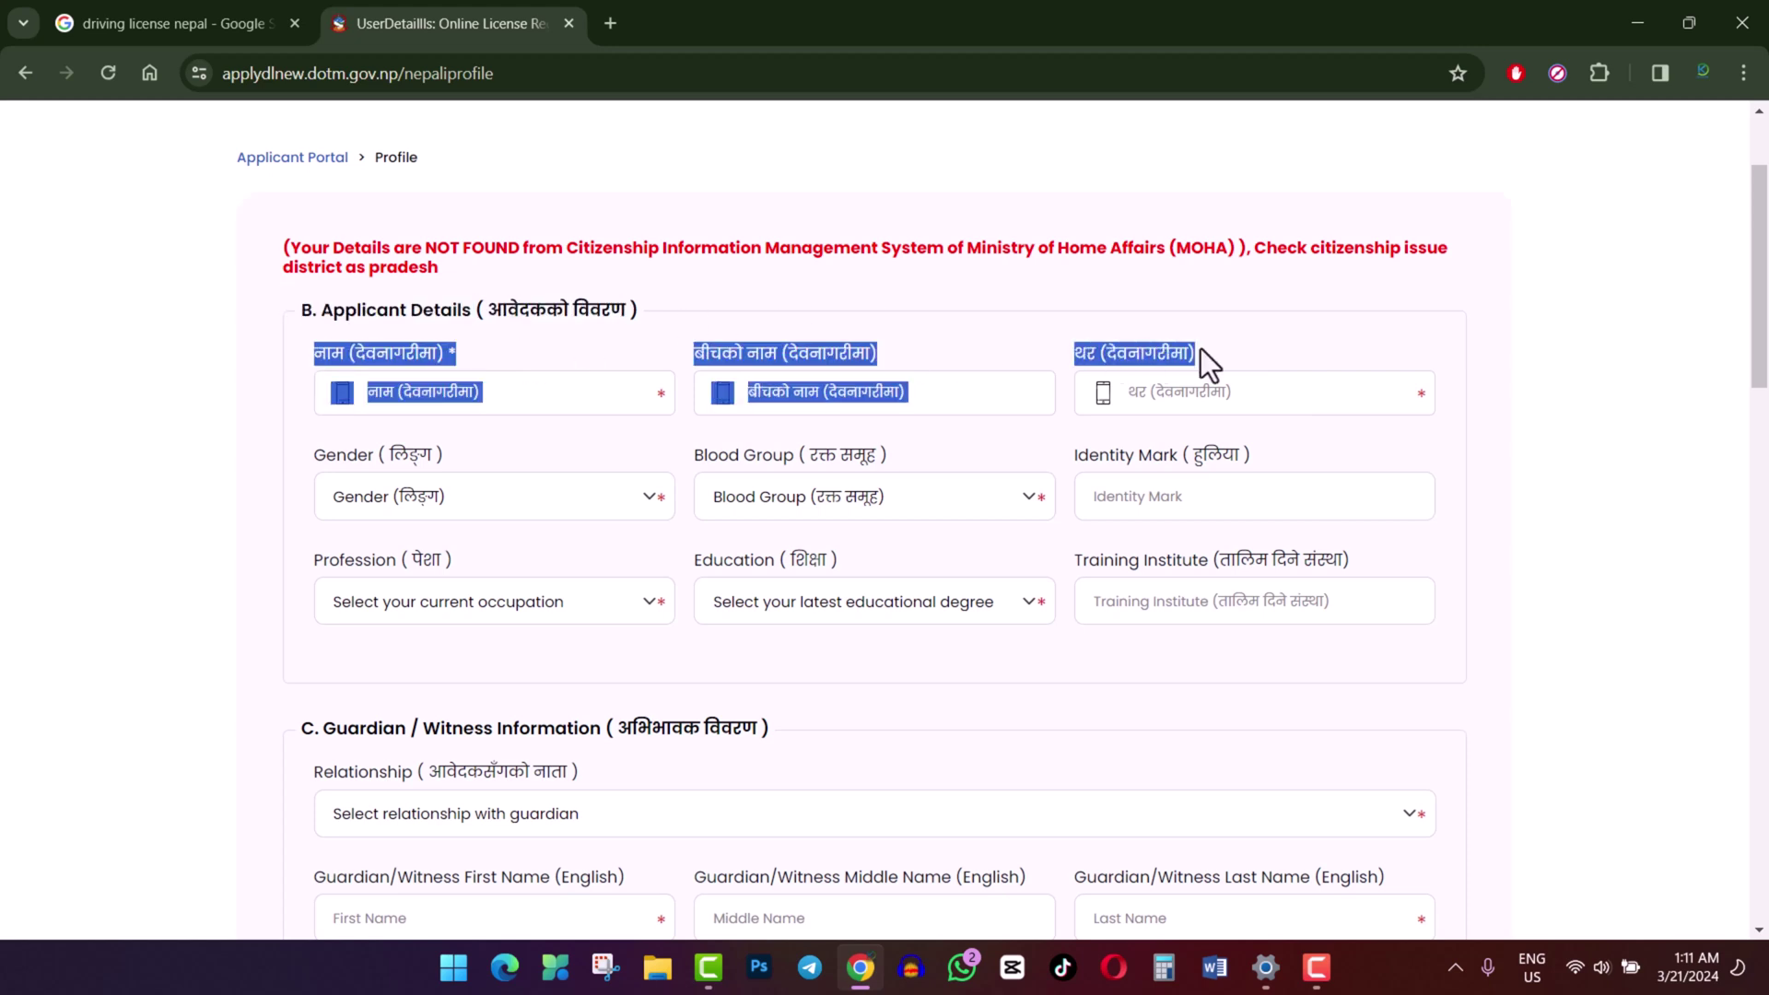
pyautogui.click(1244, 343)
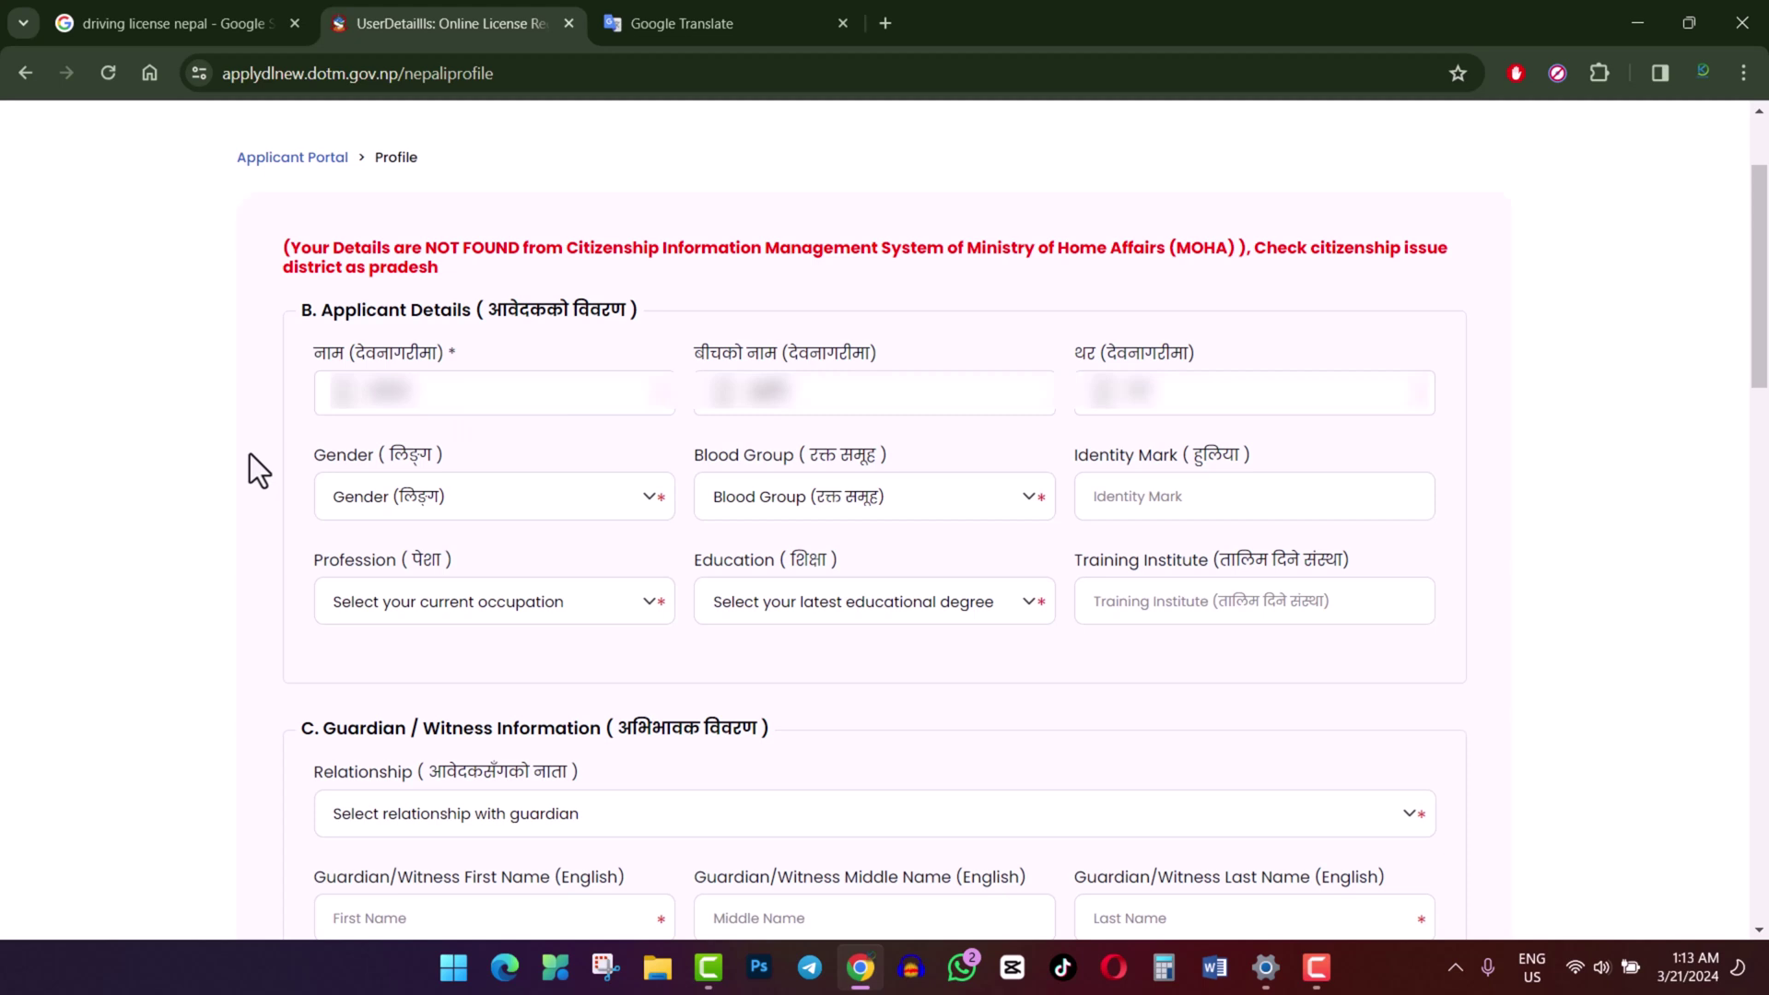
# Step: Set the applicant's gender to Male and the blood group to B+
pyautogui.click(417, 505)
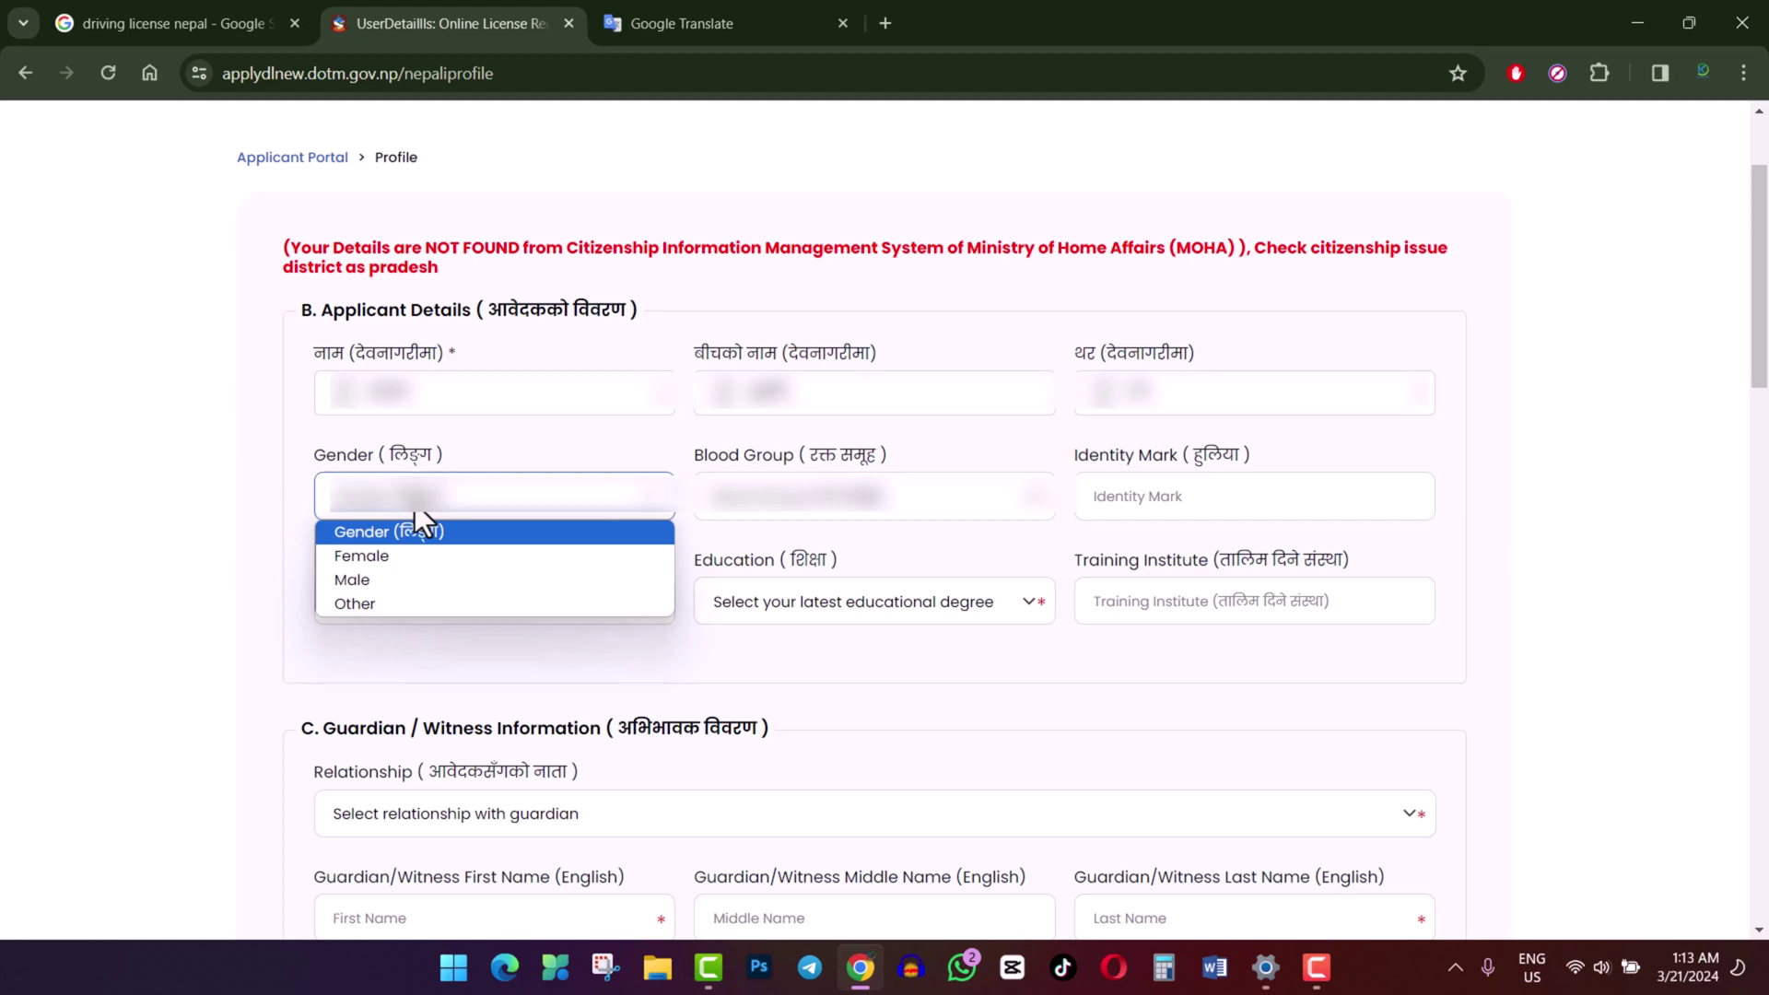
pyautogui.click(373, 580)
pyautogui.click(773, 516)
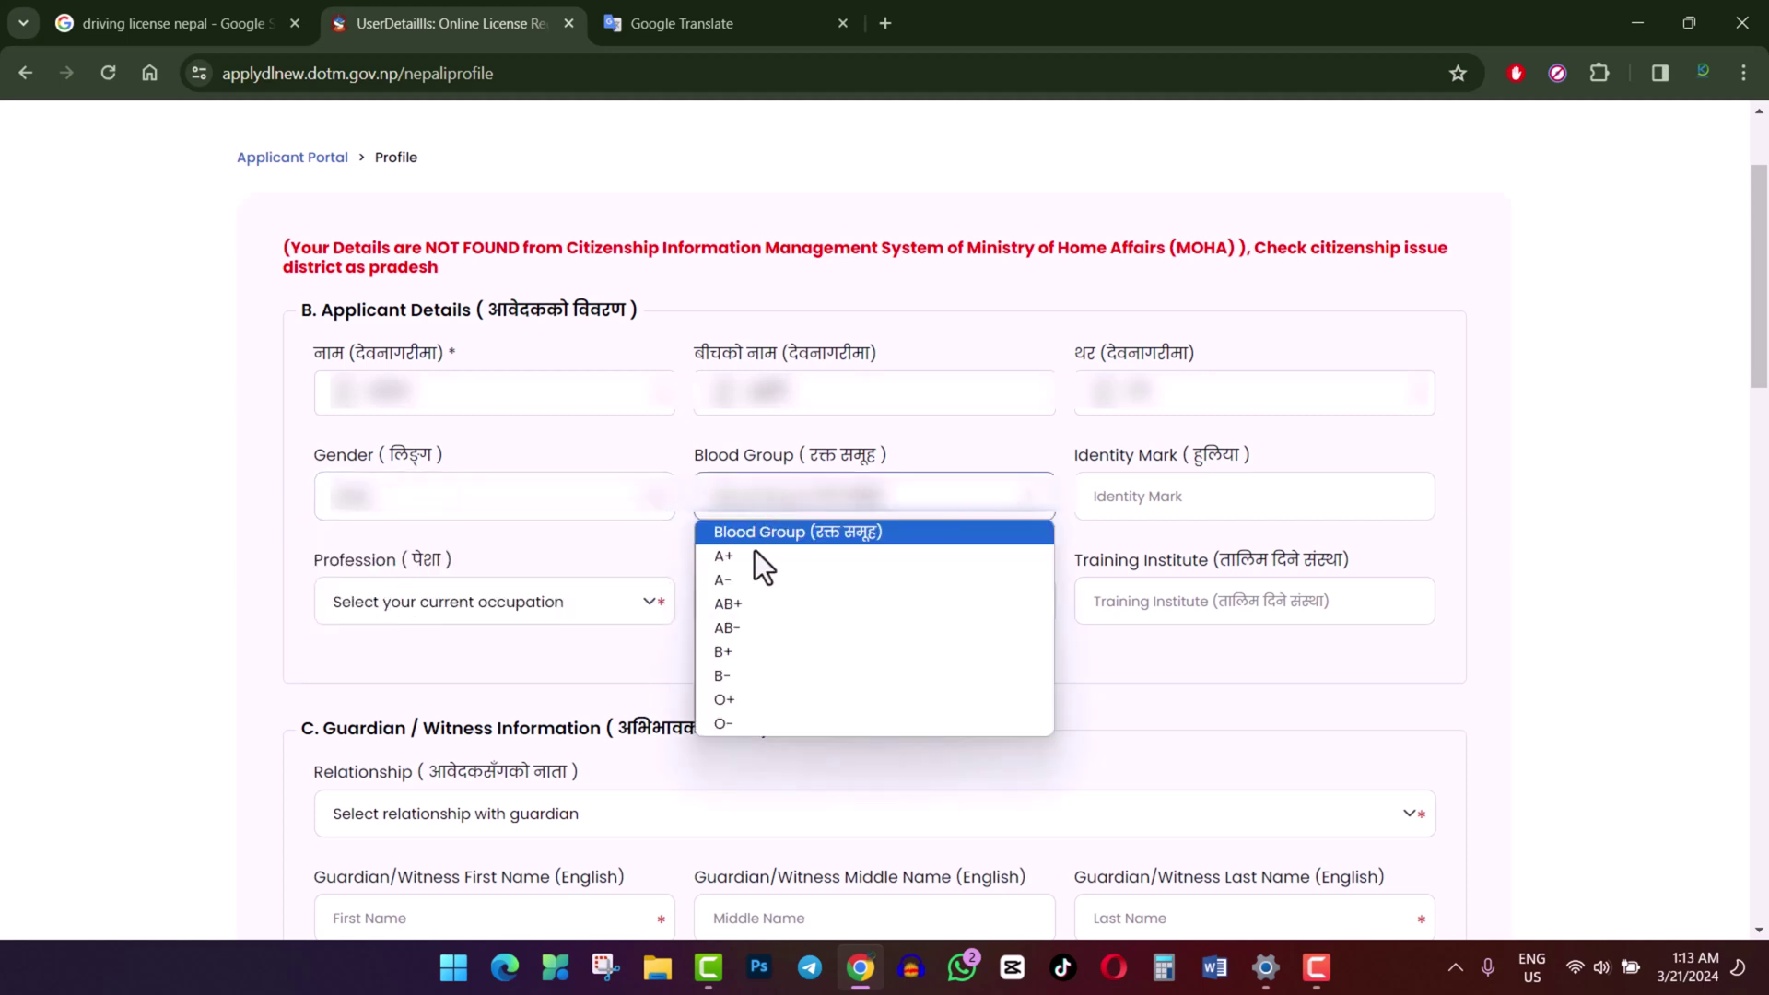
pyautogui.click(738, 648)
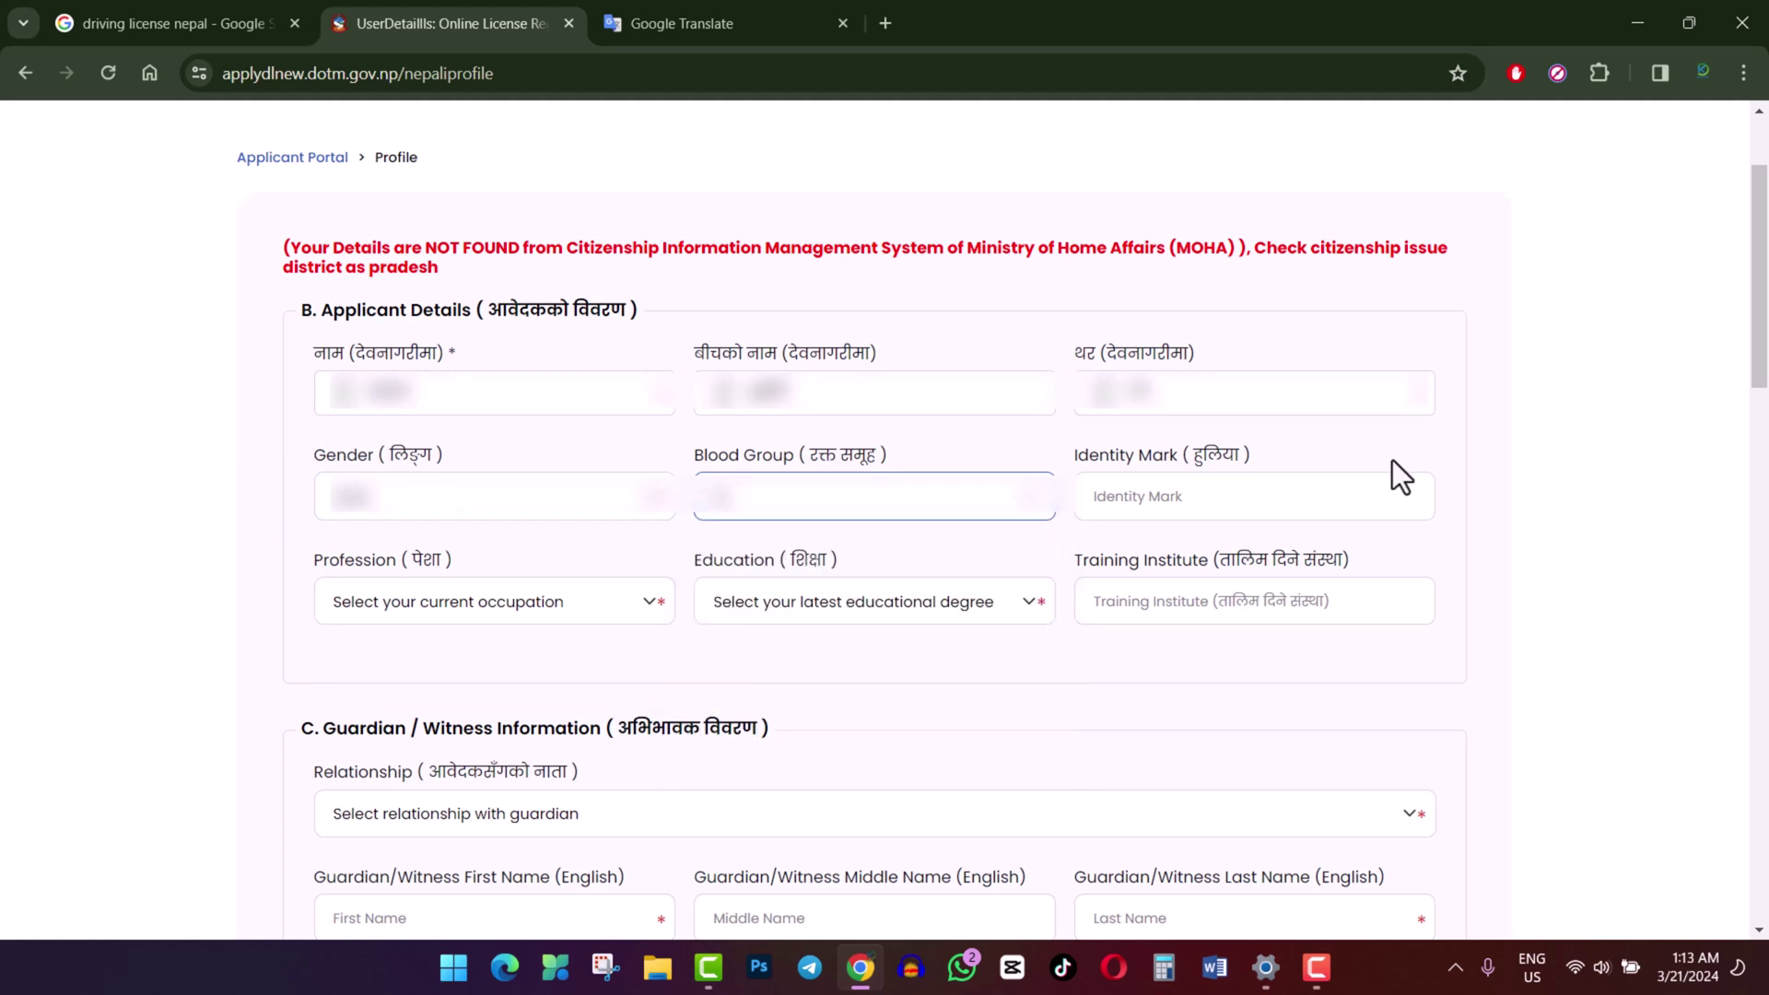
# Step: Set the profession to Other and the education to High School Level, leaving the identity mark and training institute blank
pyautogui.click(1183, 495)
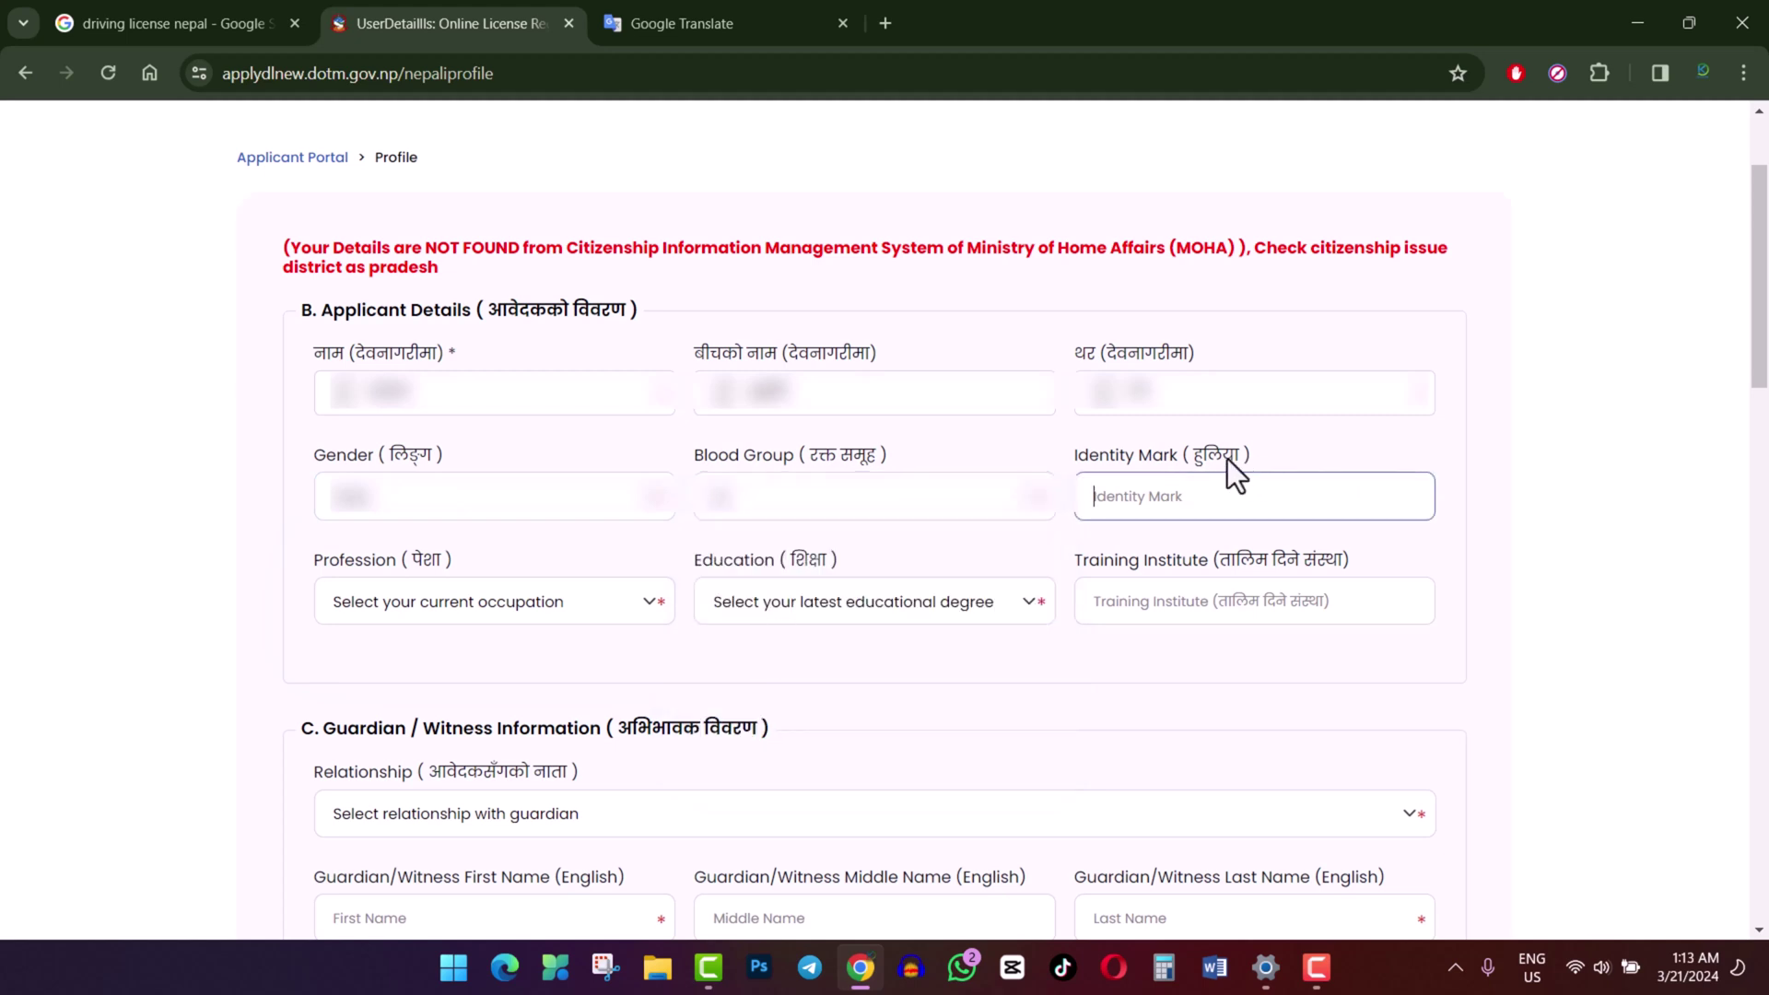
pyautogui.moveTo(1076, 451); pyautogui.dragTo(1199, 452)
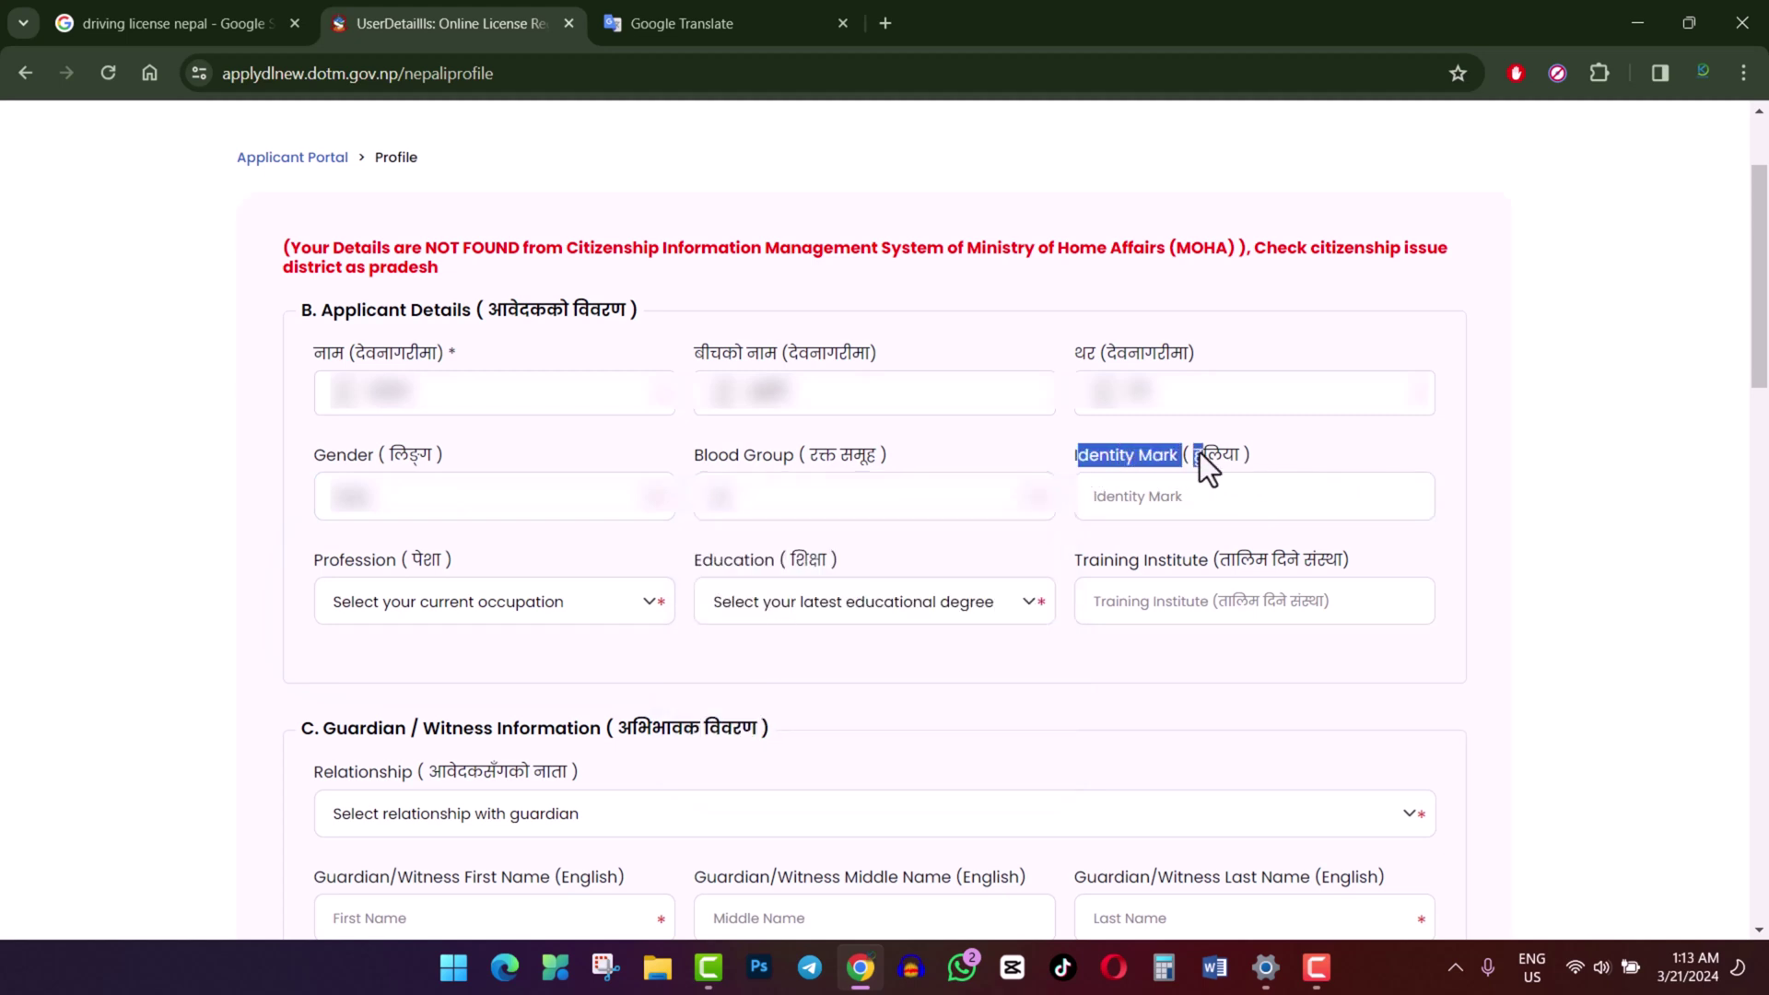
pyautogui.click(1163, 497)
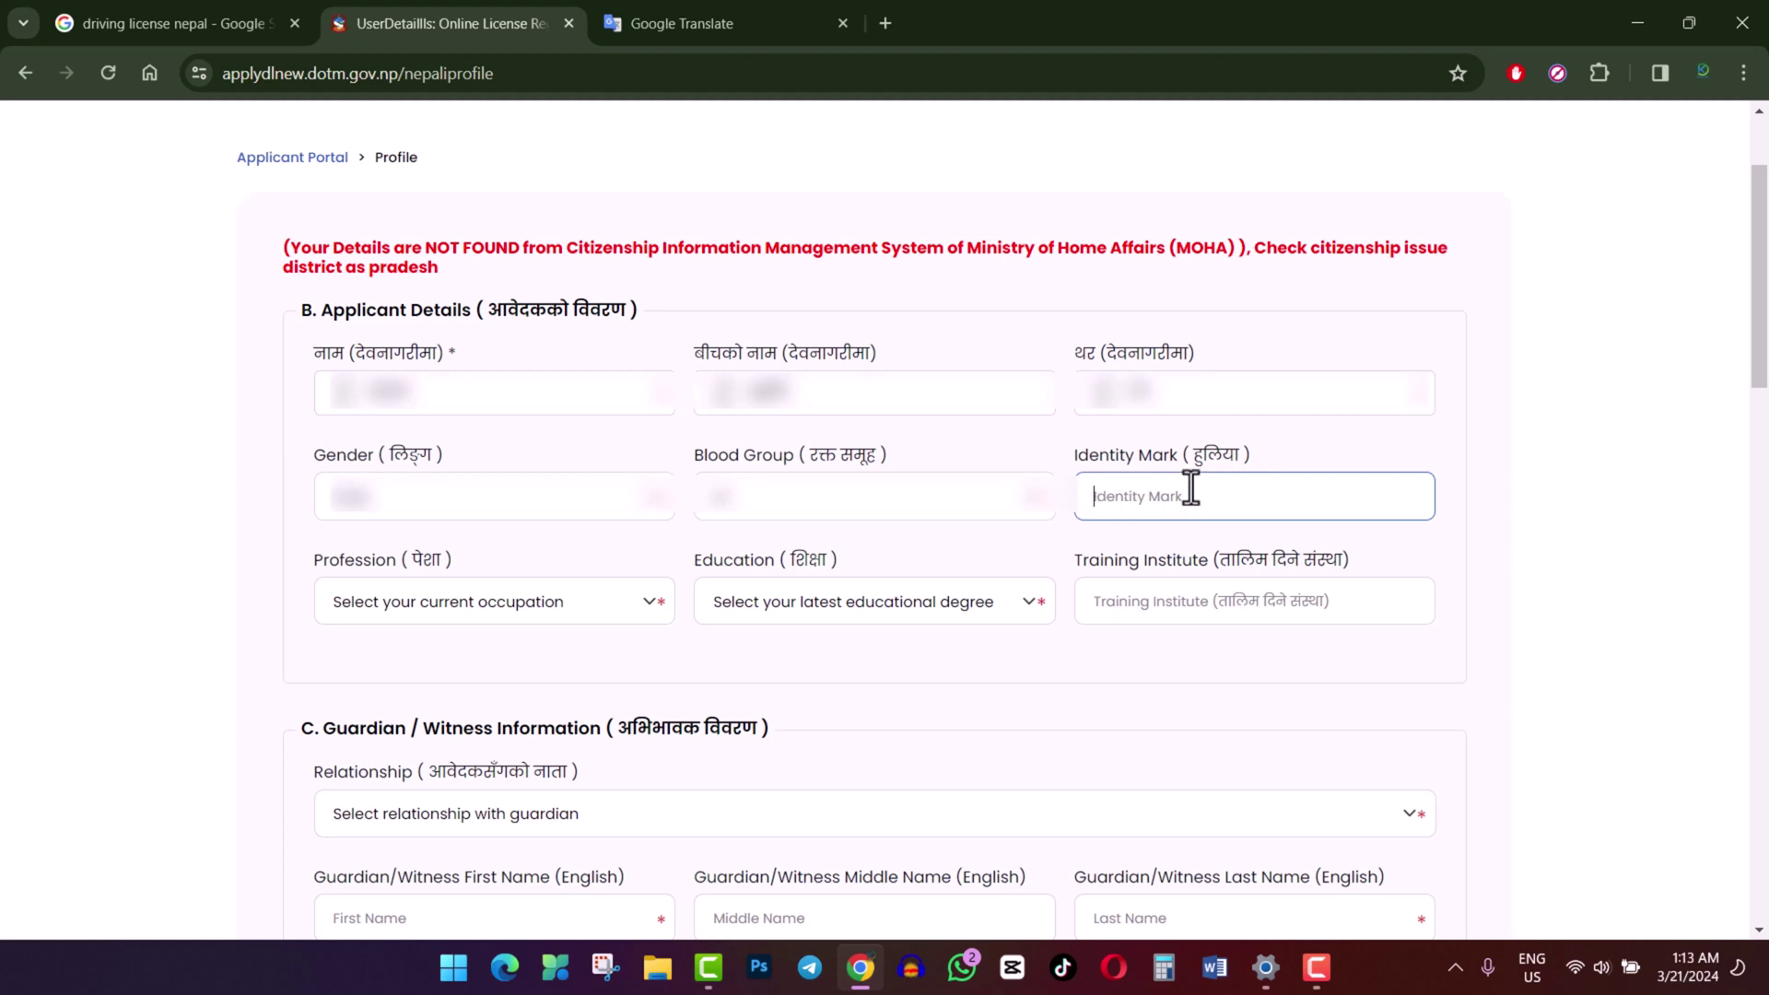
pyautogui.click(464, 603)
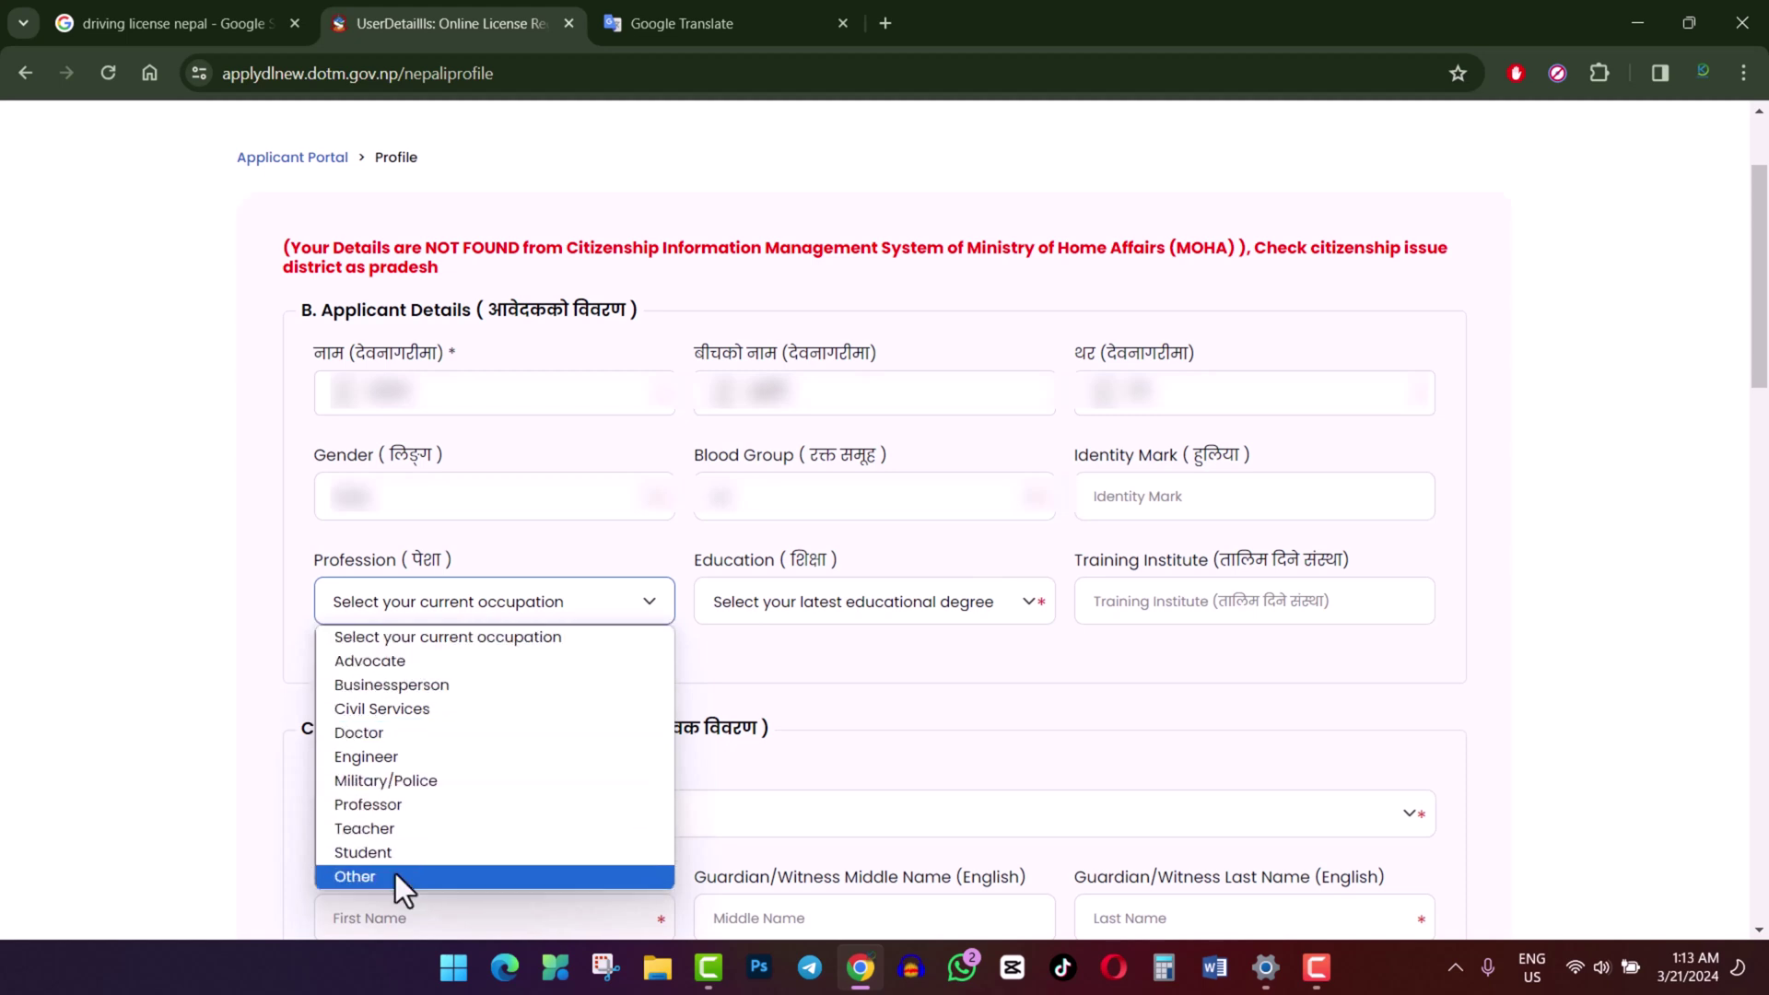
pyautogui.click(369, 879)
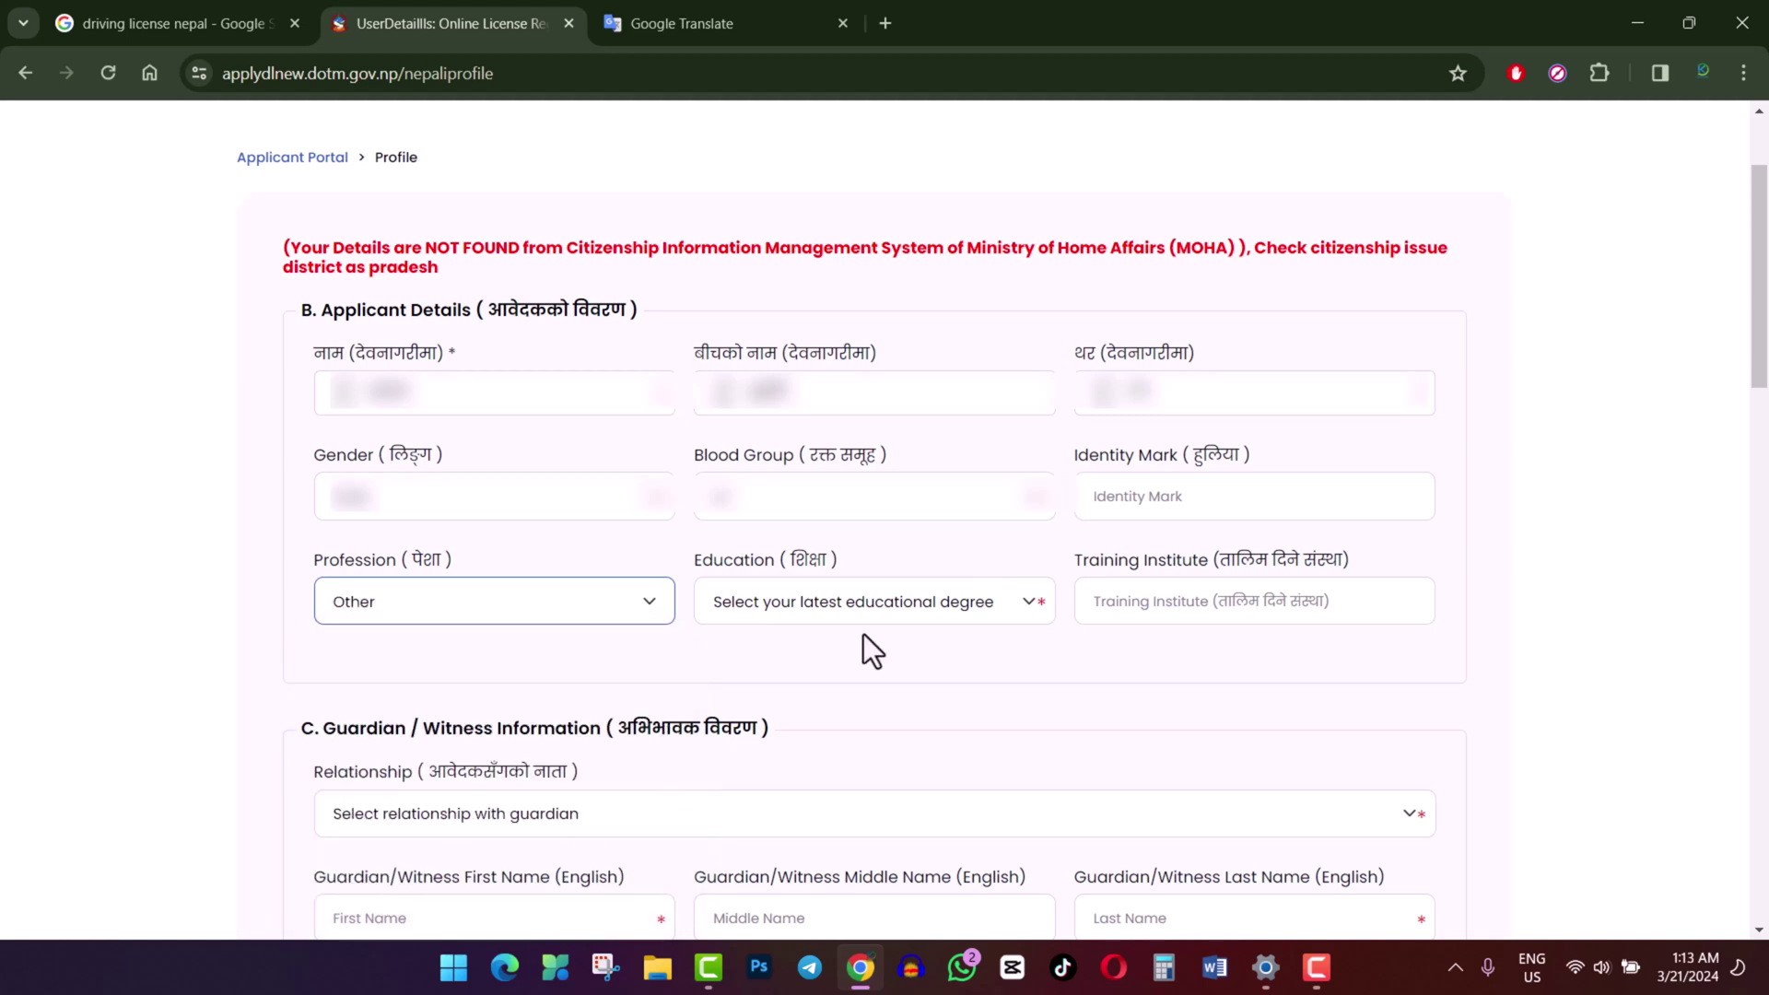
pyautogui.click(829, 602)
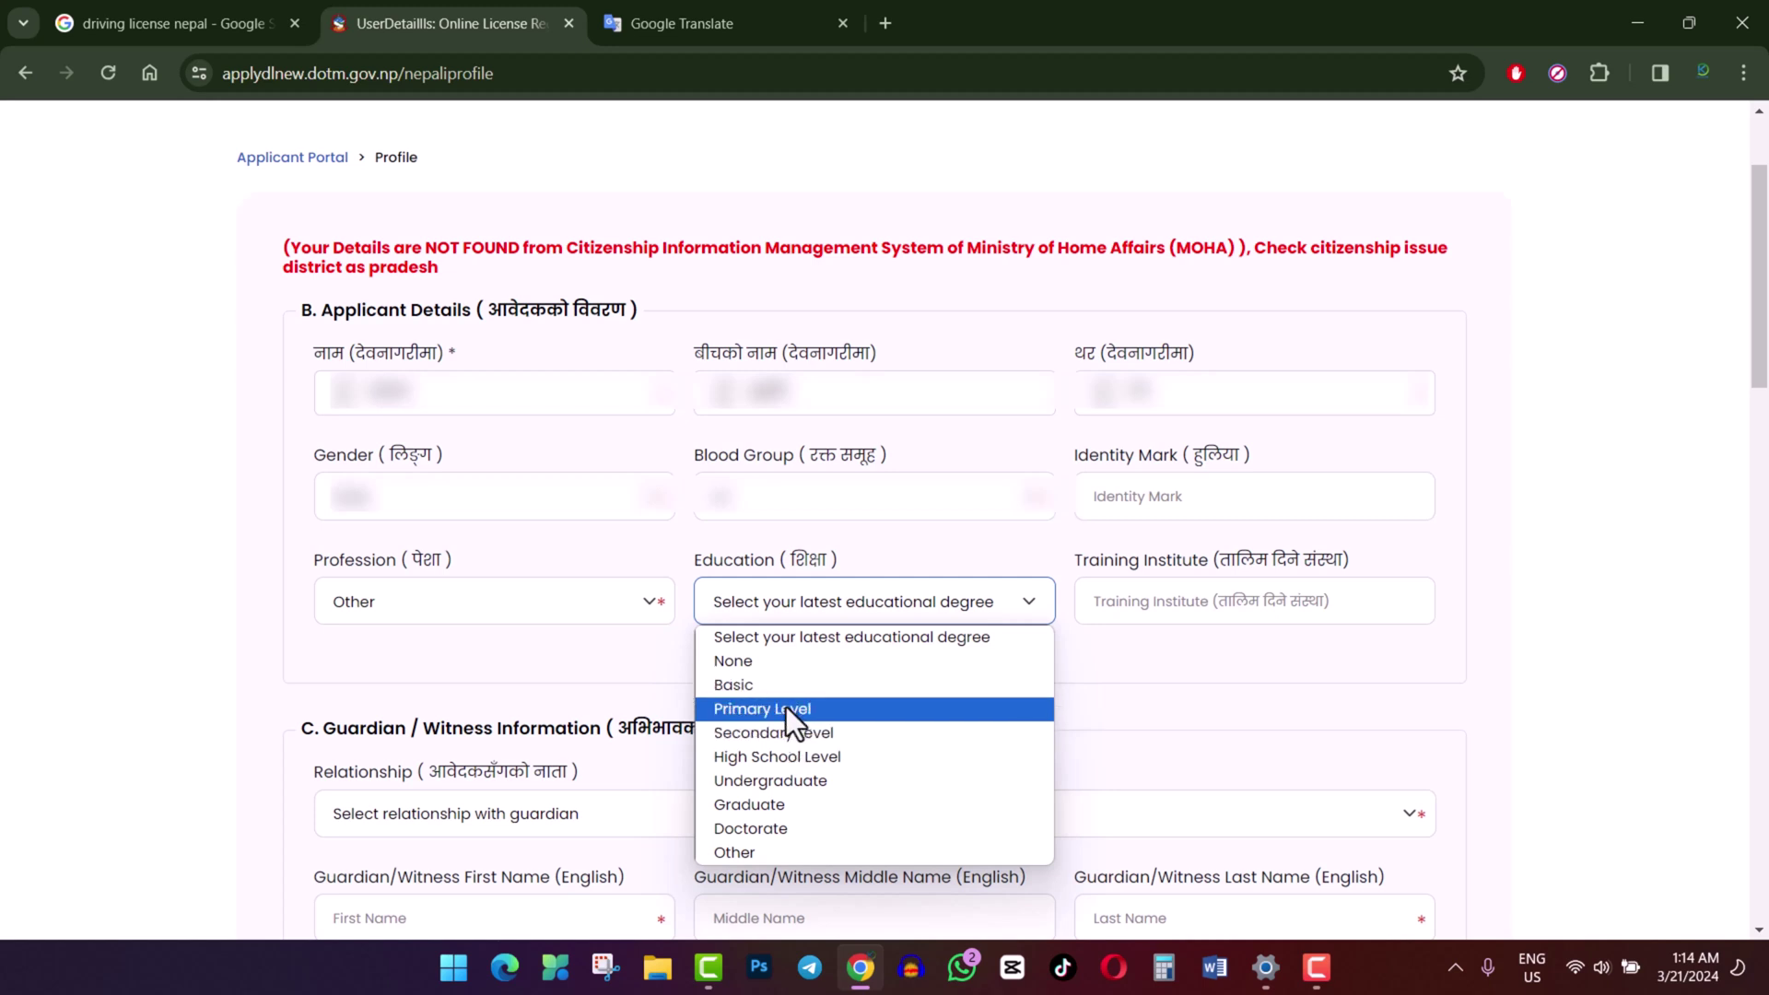
pyautogui.click(803, 755)
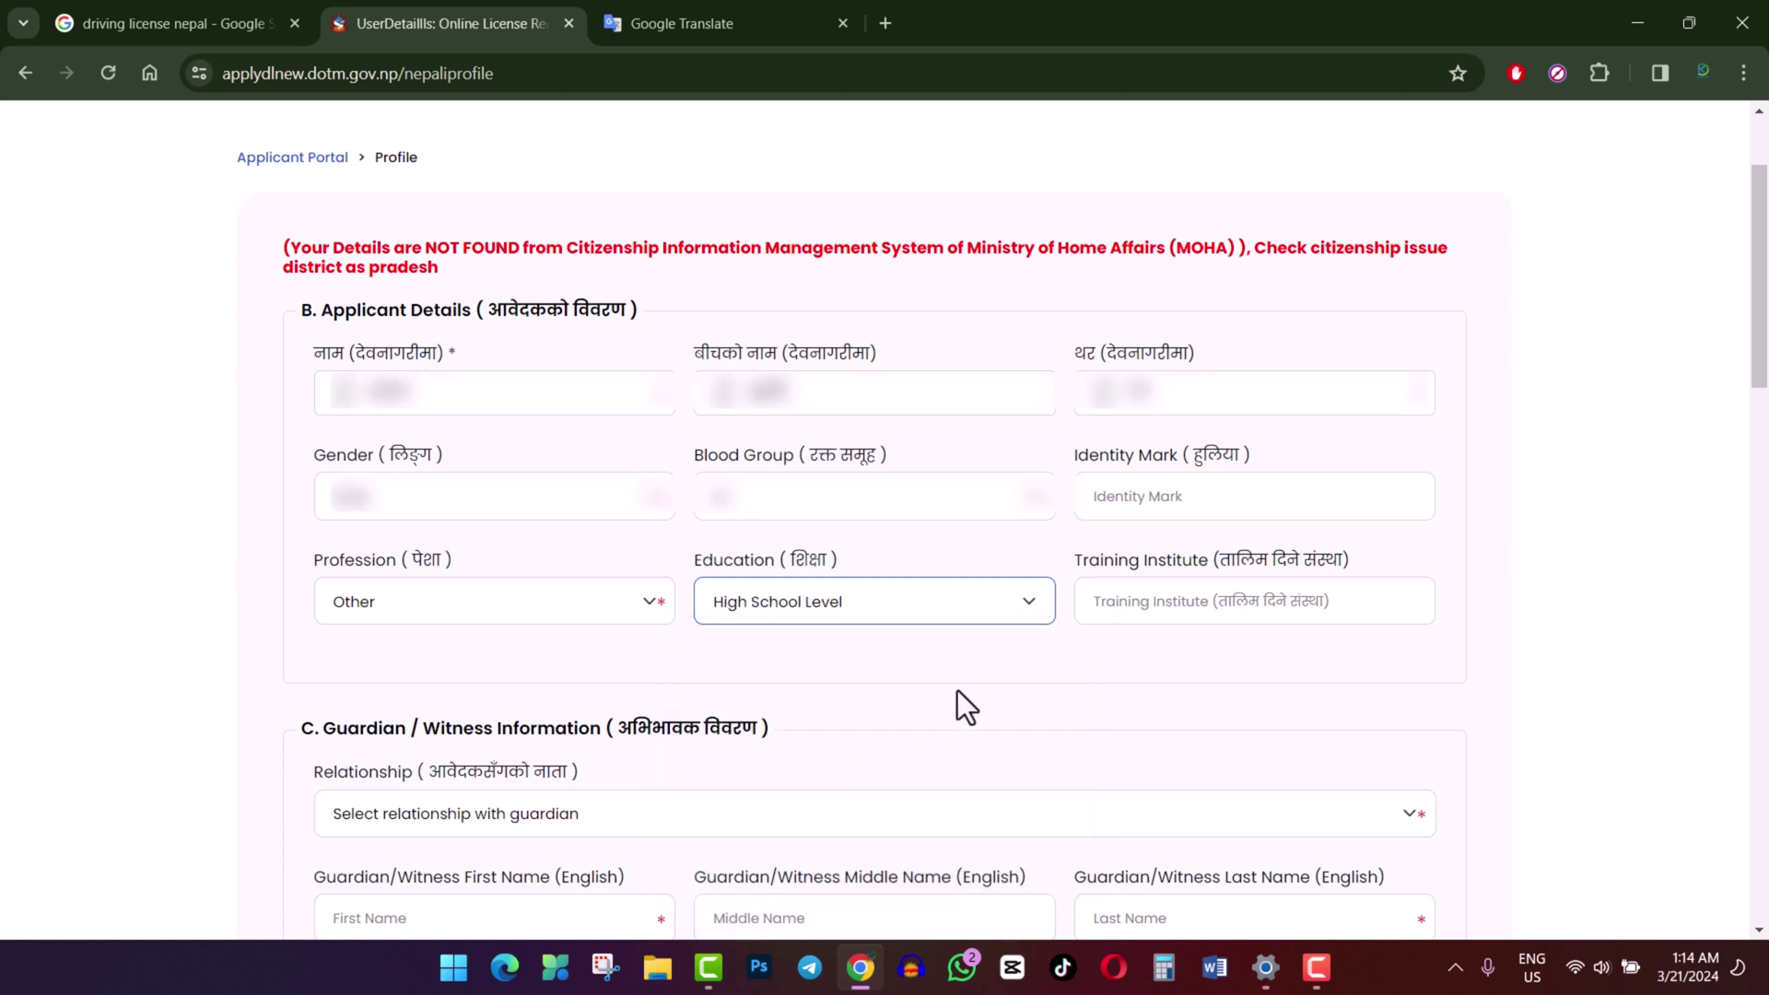
pyautogui.click(1200, 600)
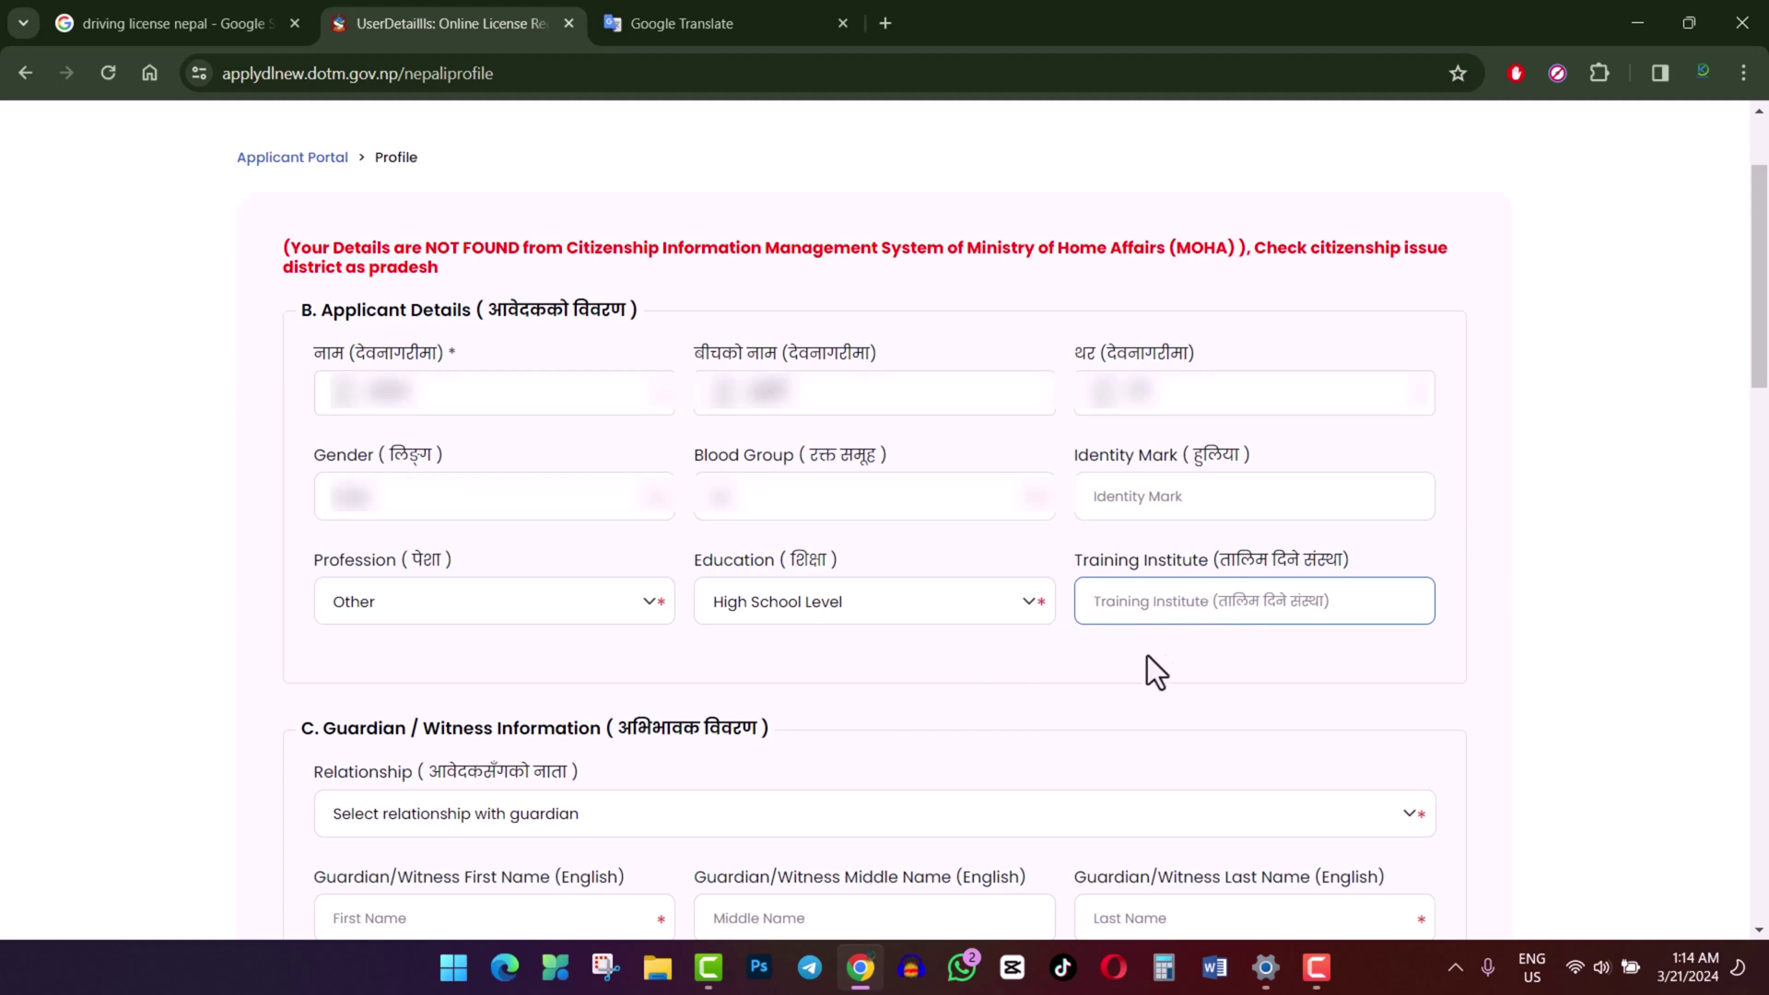
# Step: Choose Father as the guardian relationship and fill in the father's first, middle and last names in English
pyautogui.scroll(-6, 1708, 396)
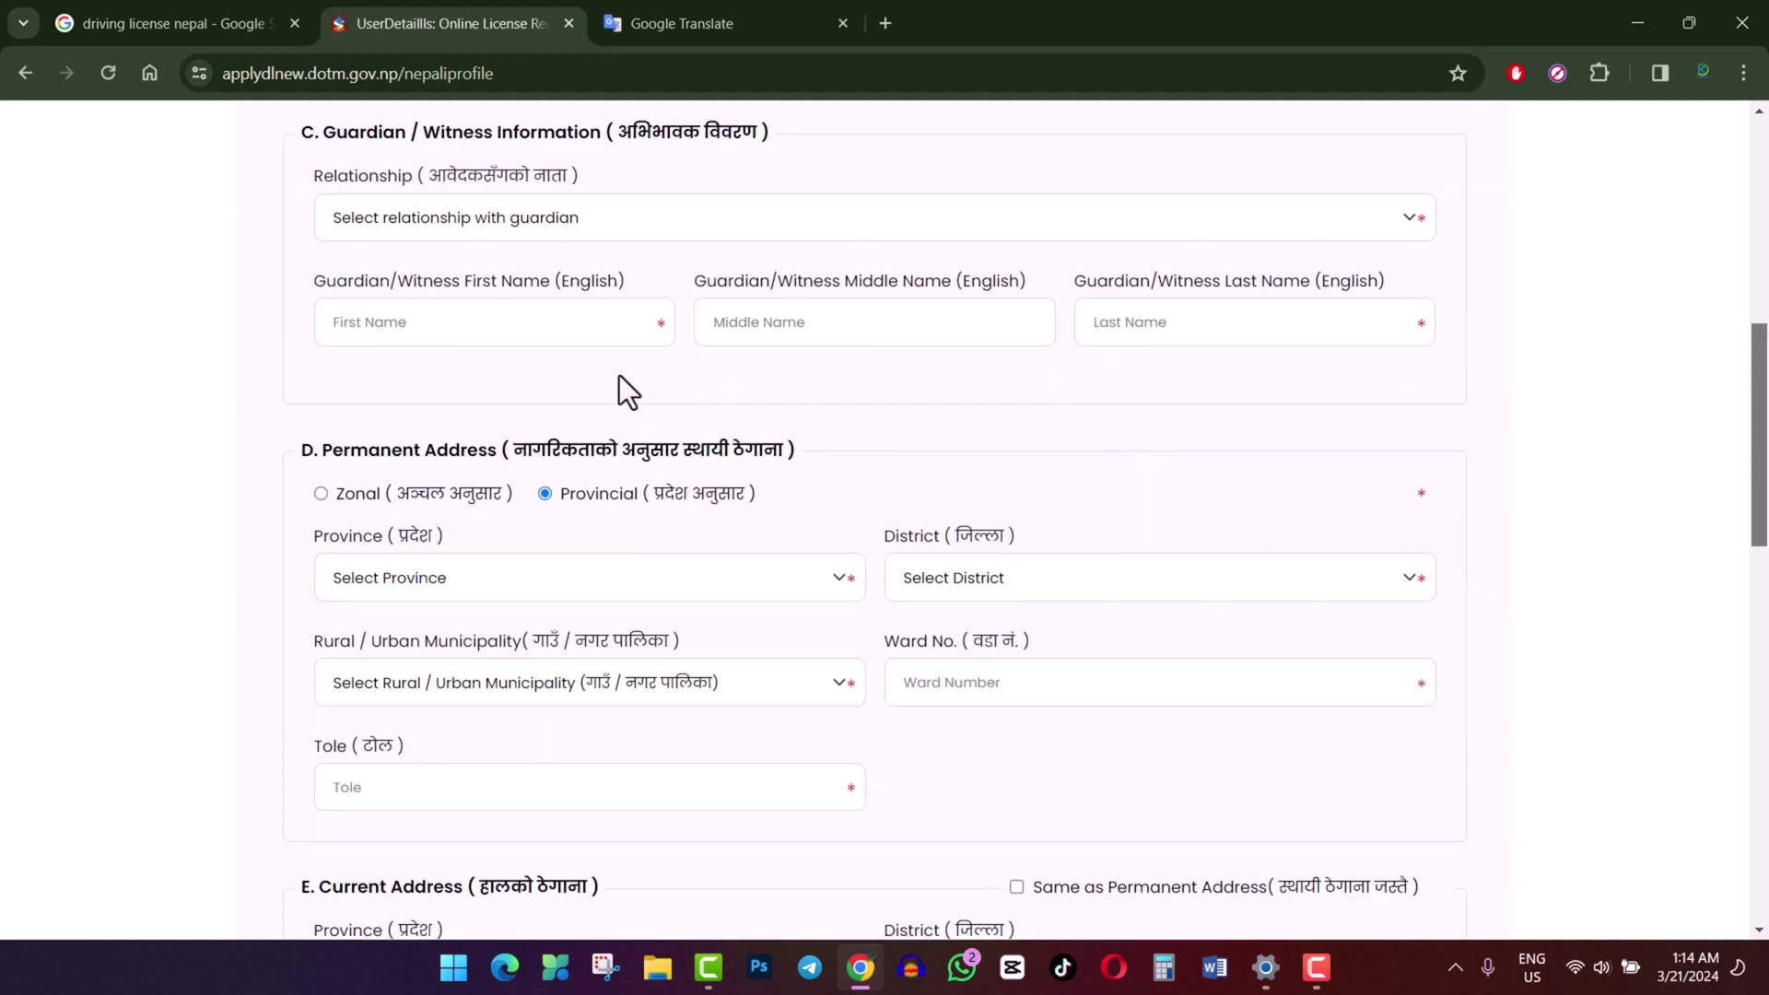
pyautogui.moveTo(303, 173); pyautogui.dragTo(785, 124)
pyautogui.click(647, 166)
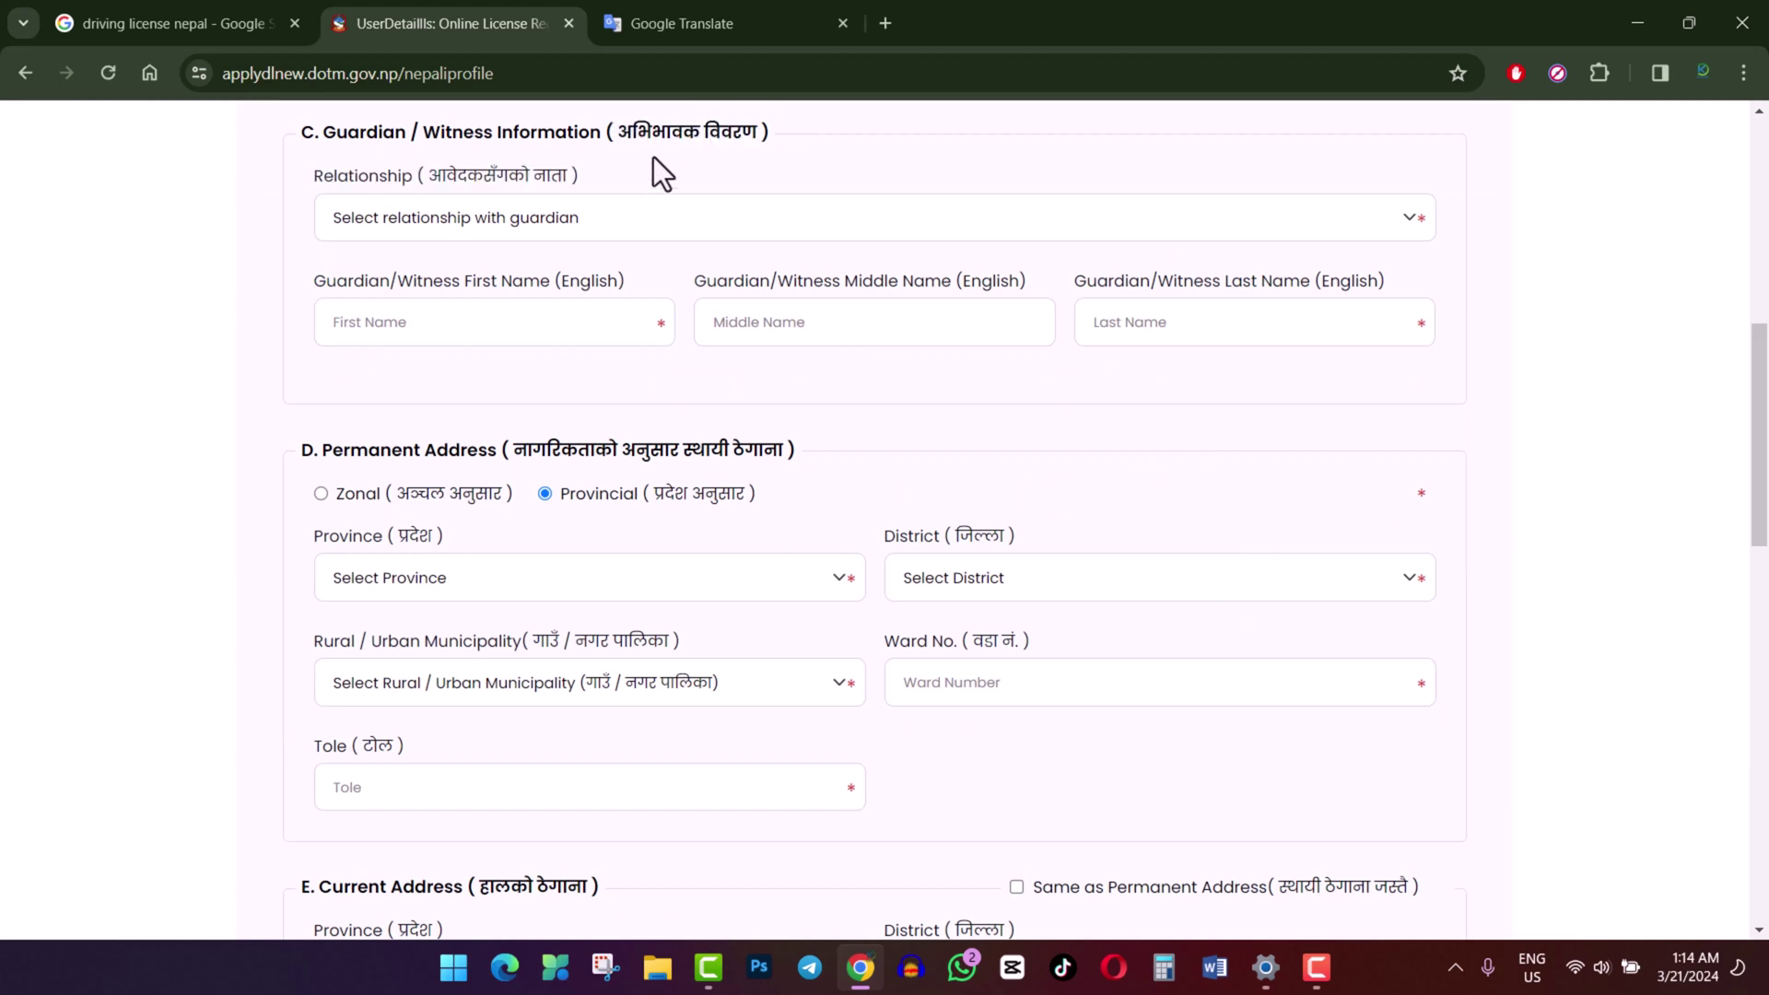
pyautogui.click(401, 228)
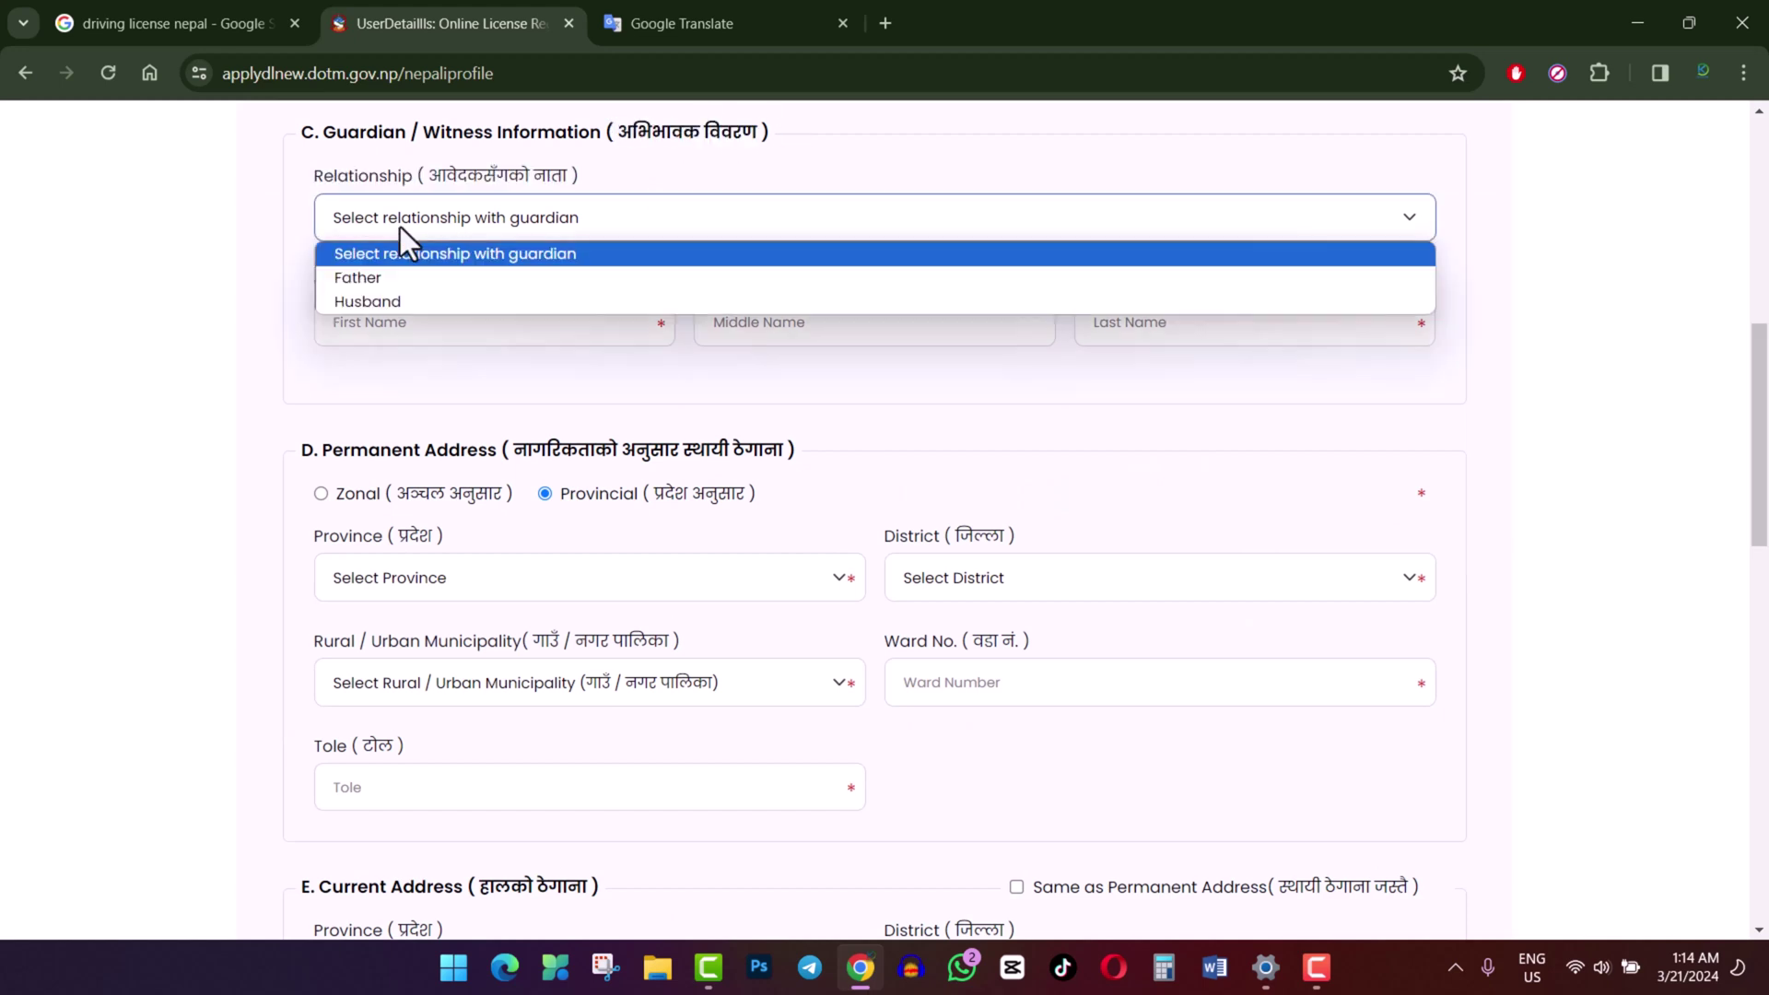
pyautogui.click(357, 282)
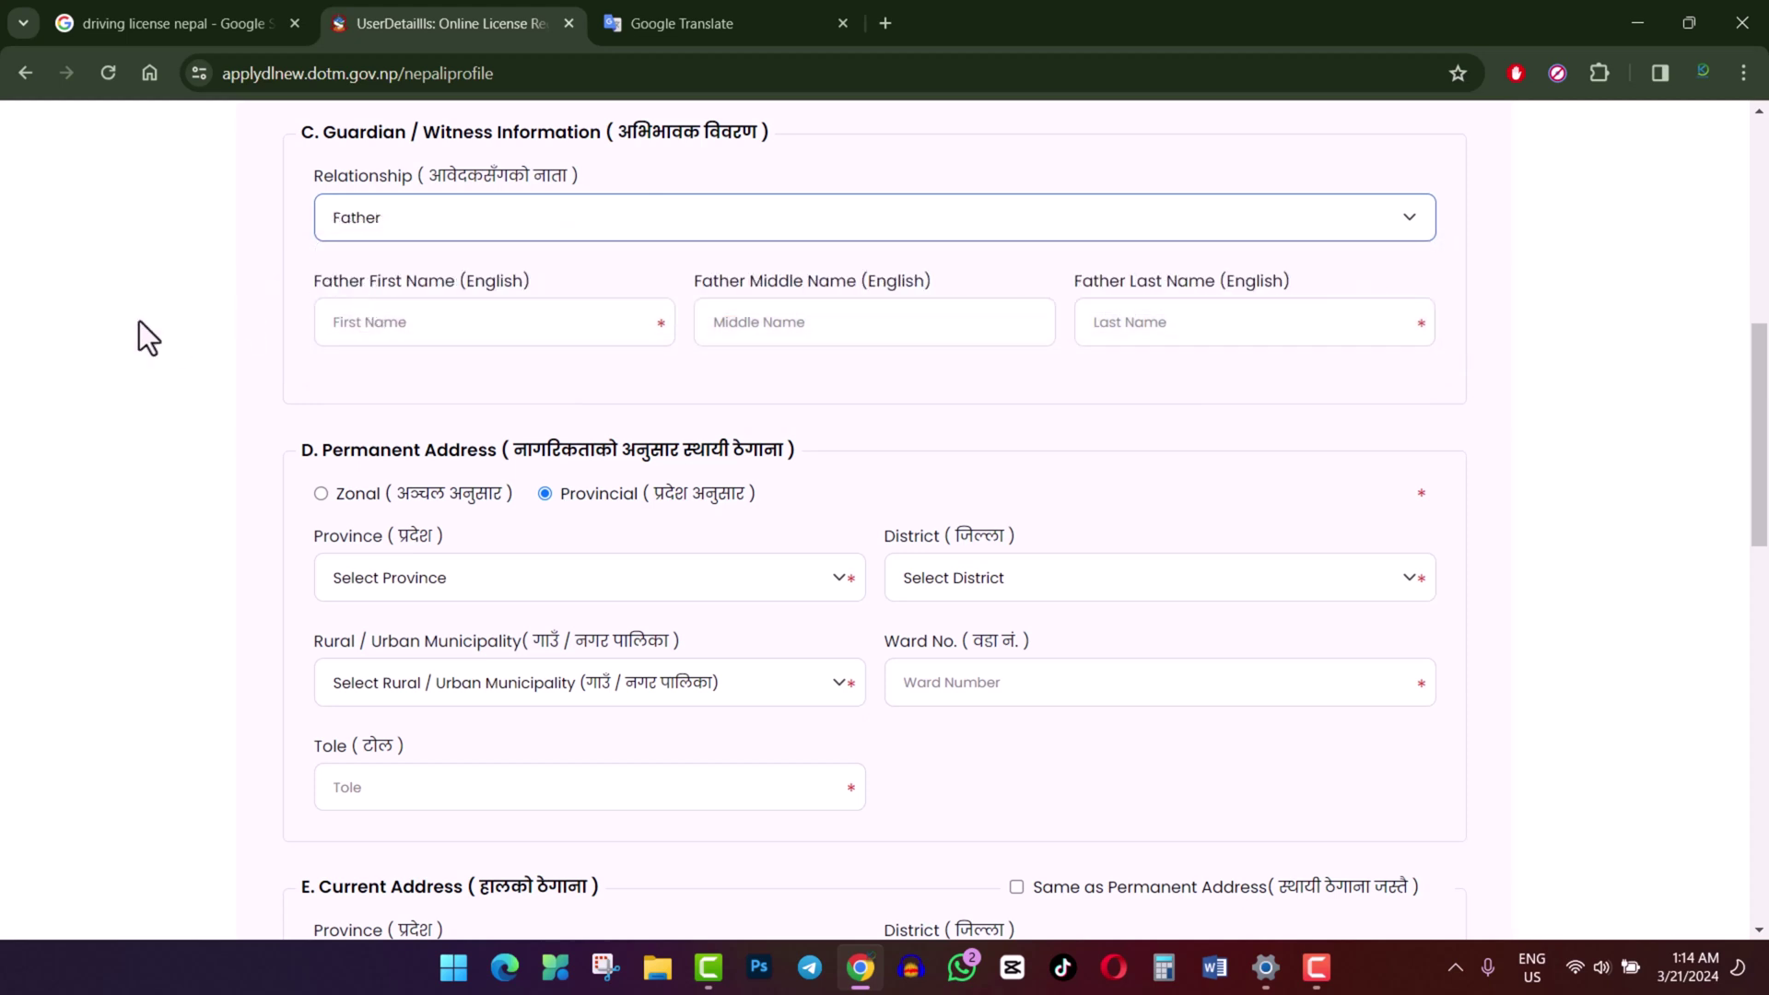
# Step: Review the Permanent Address section heading and close the Google Translate page
pyautogui.scroll(-1, 185, 345)
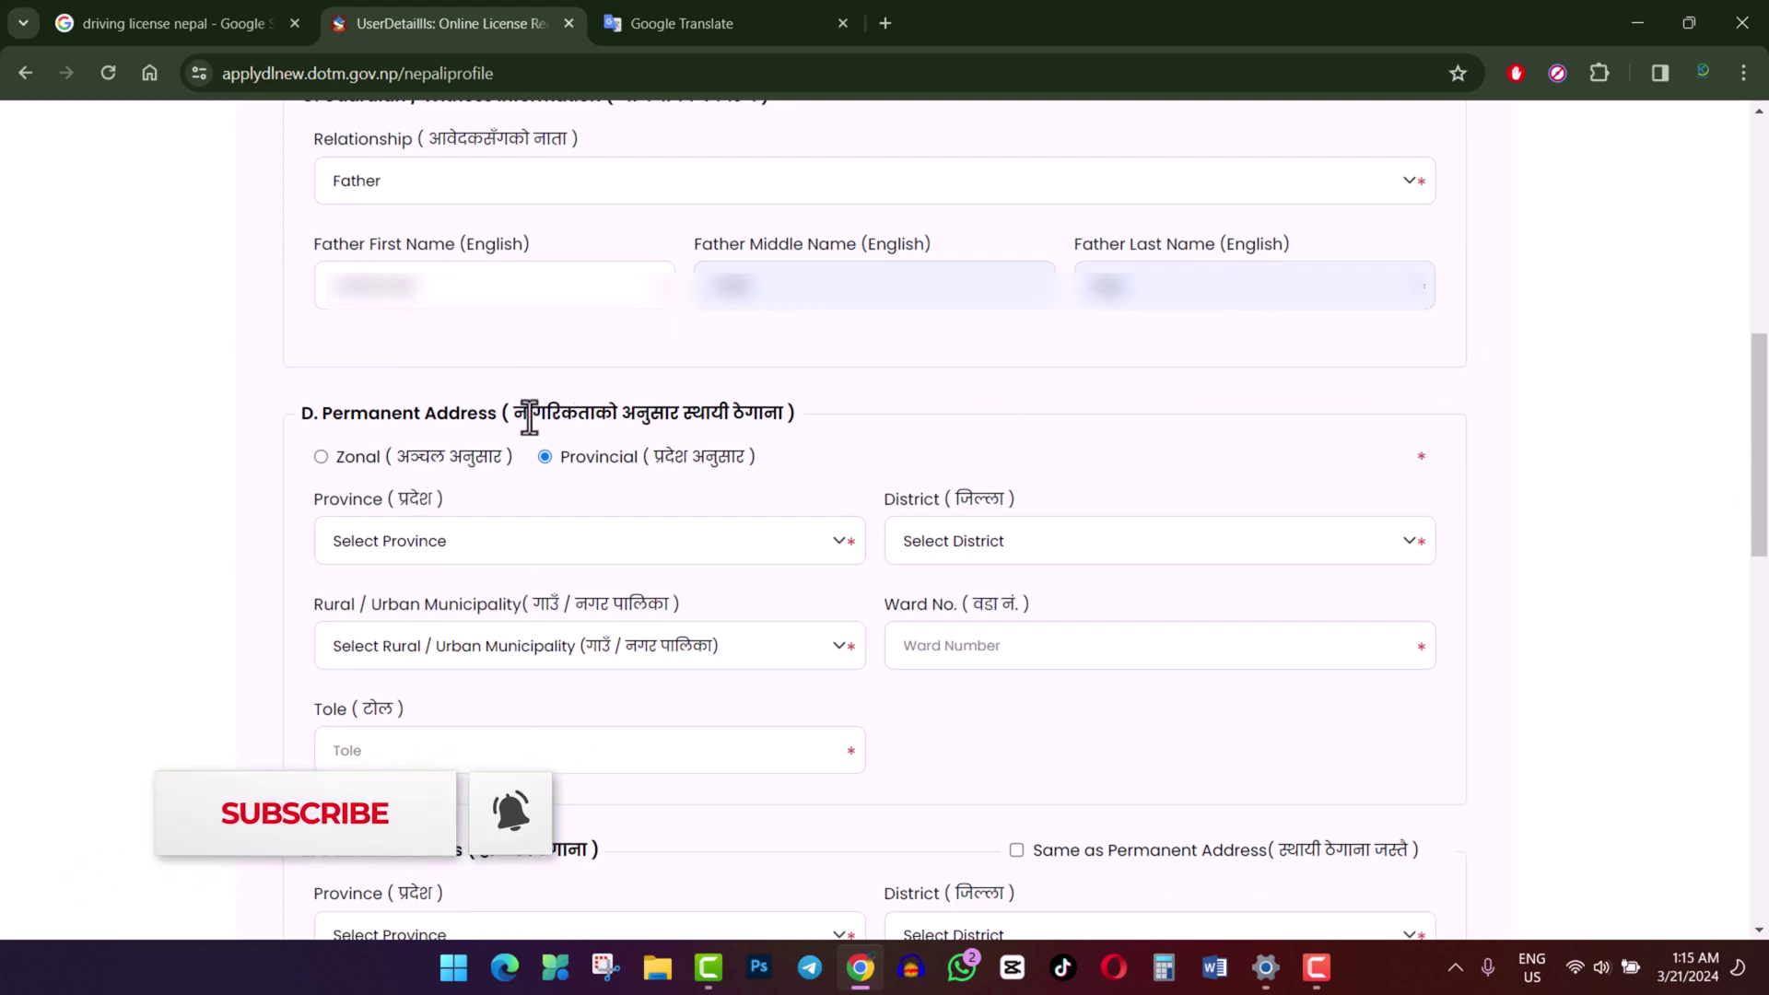
pyautogui.moveTo(513, 412); pyautogui.dragTo(783, 418)
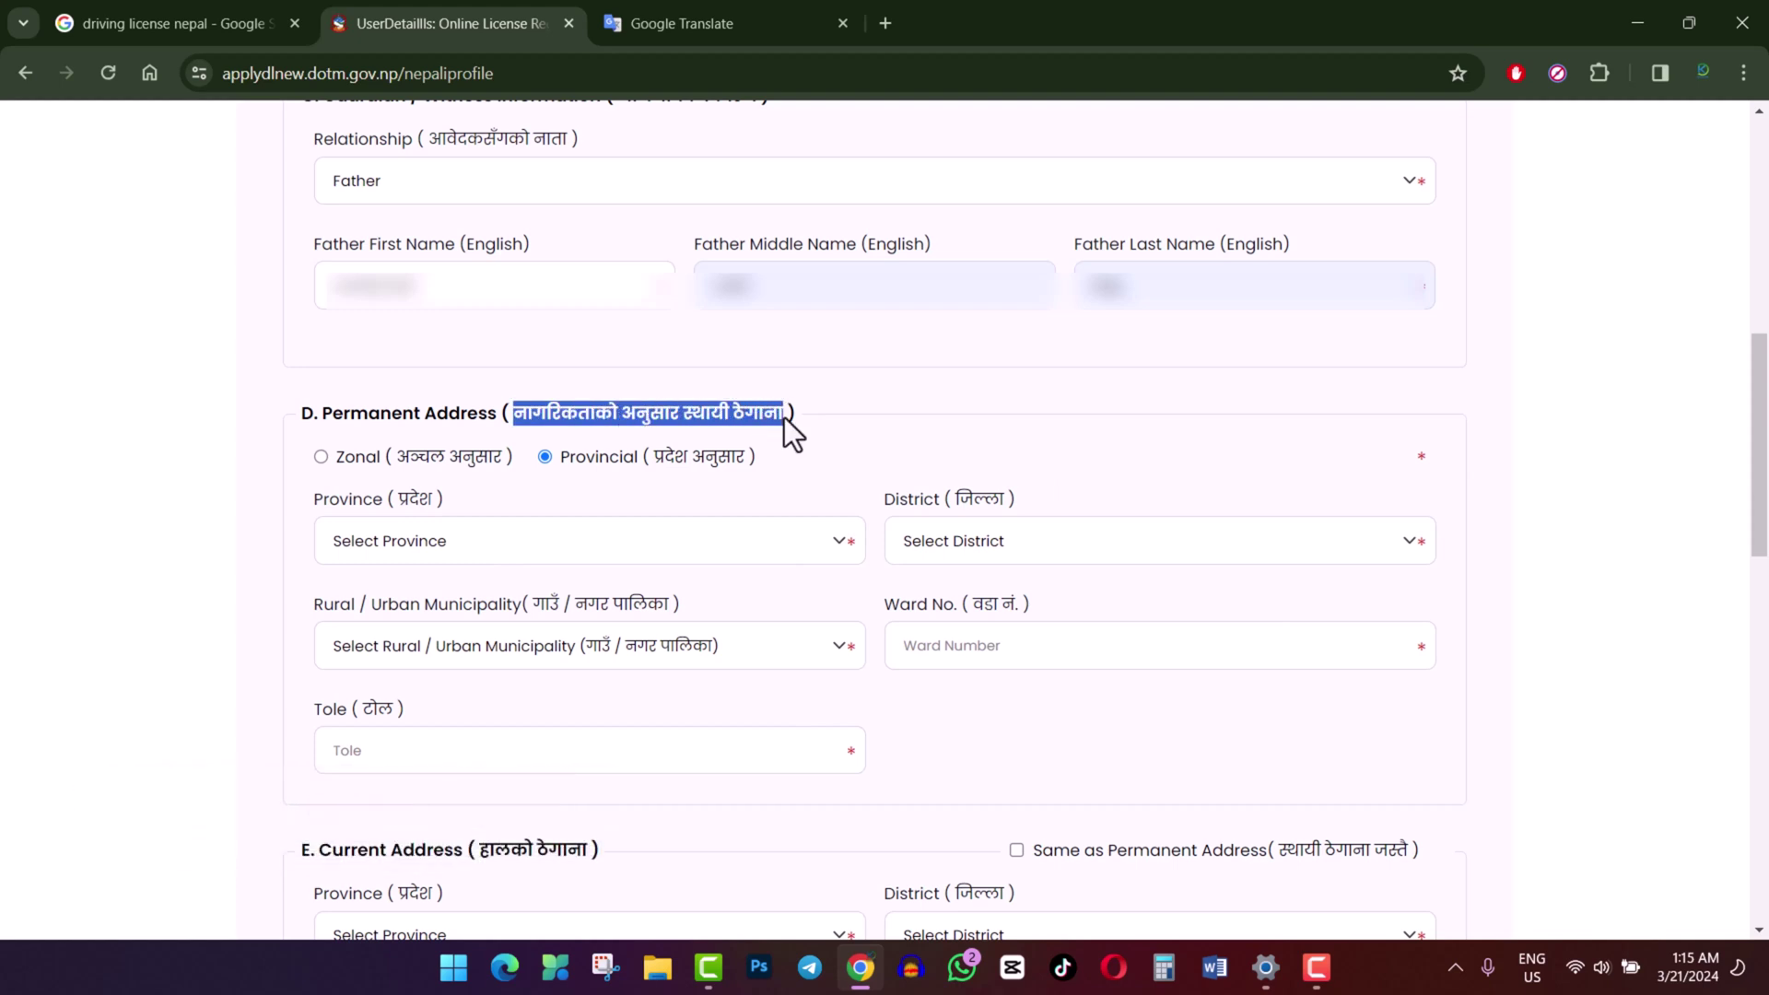
pyautogui.click(1651, 531)
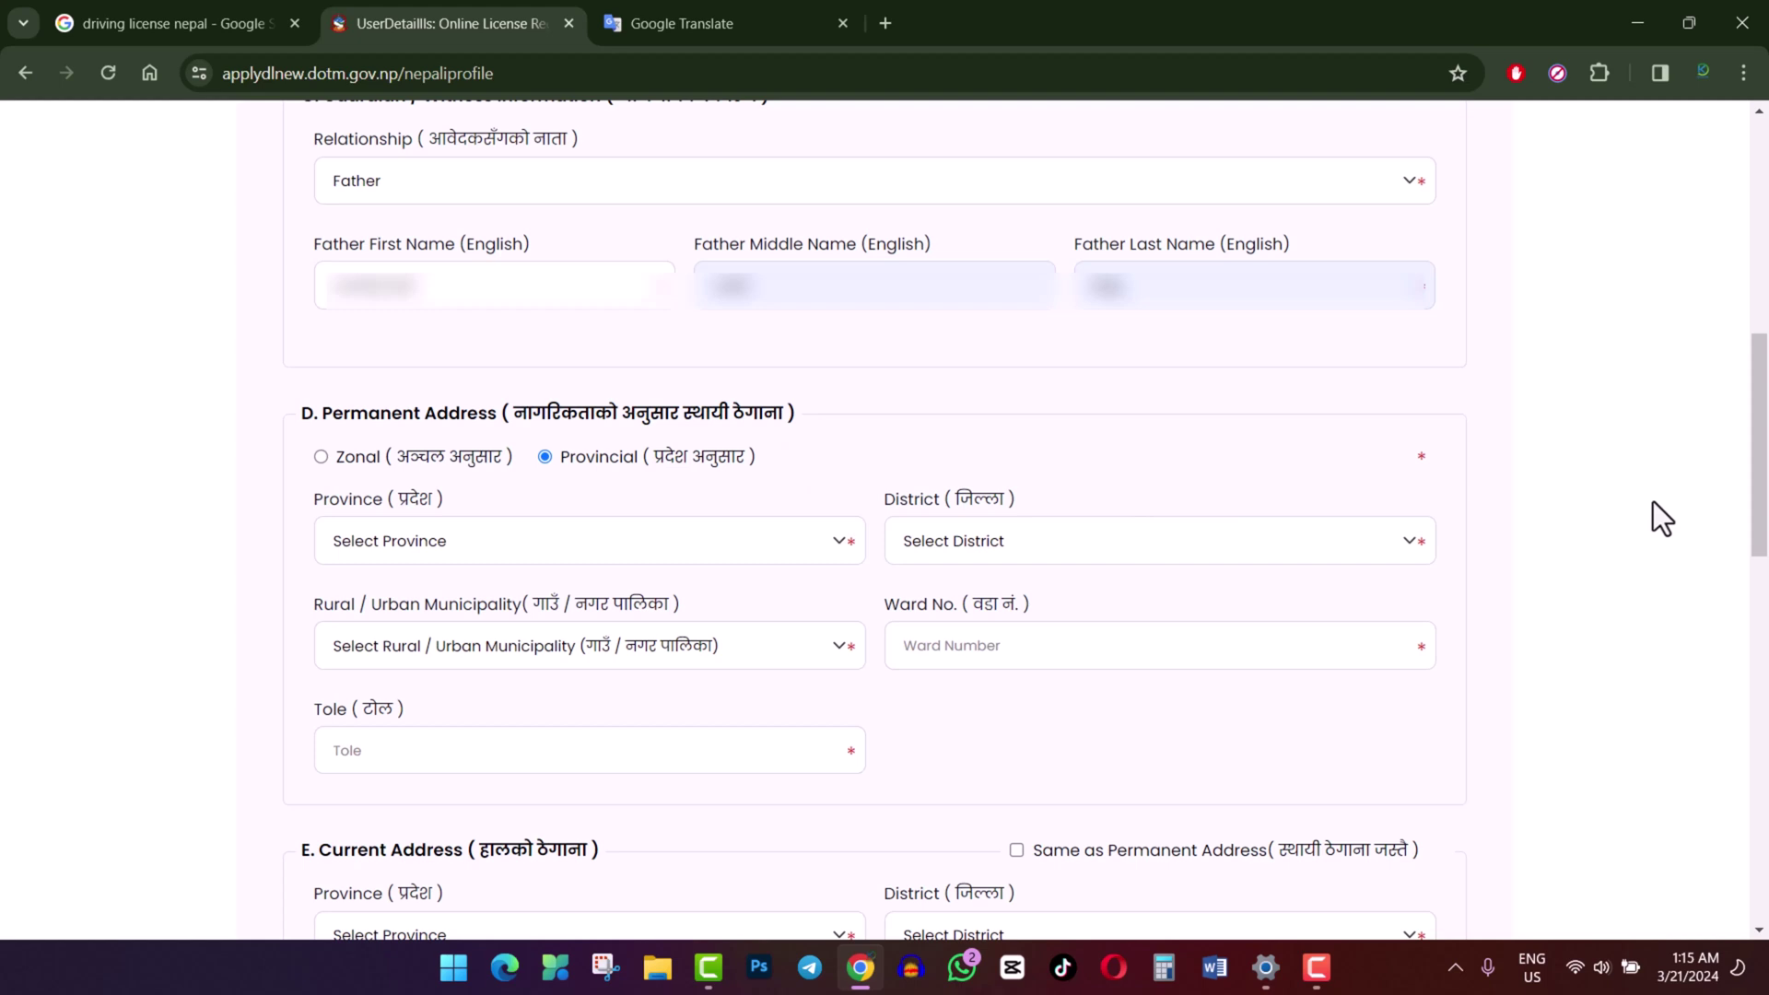
pyautogui.click(842, 23)
pyautogui.scroll(-2, 506, 229)
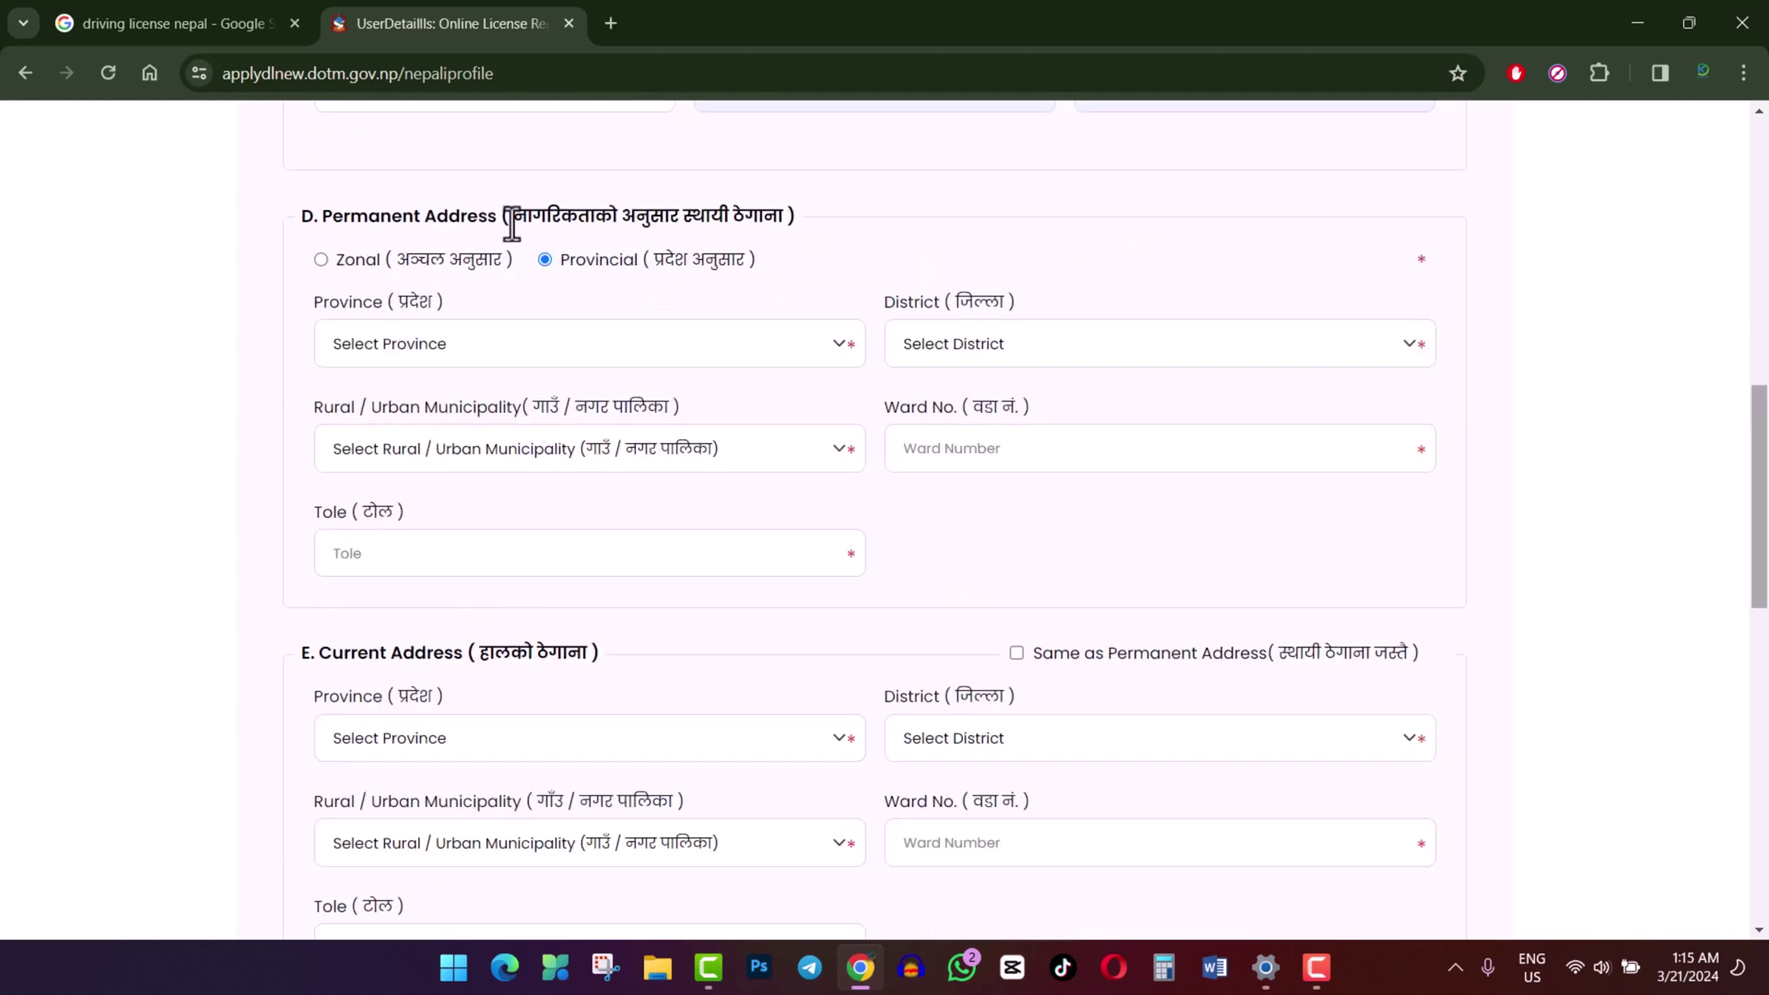
# Step: Compare the Zonal and Provincial formats for the permanent address and select Zonal
pyautogui.click(321, 259)
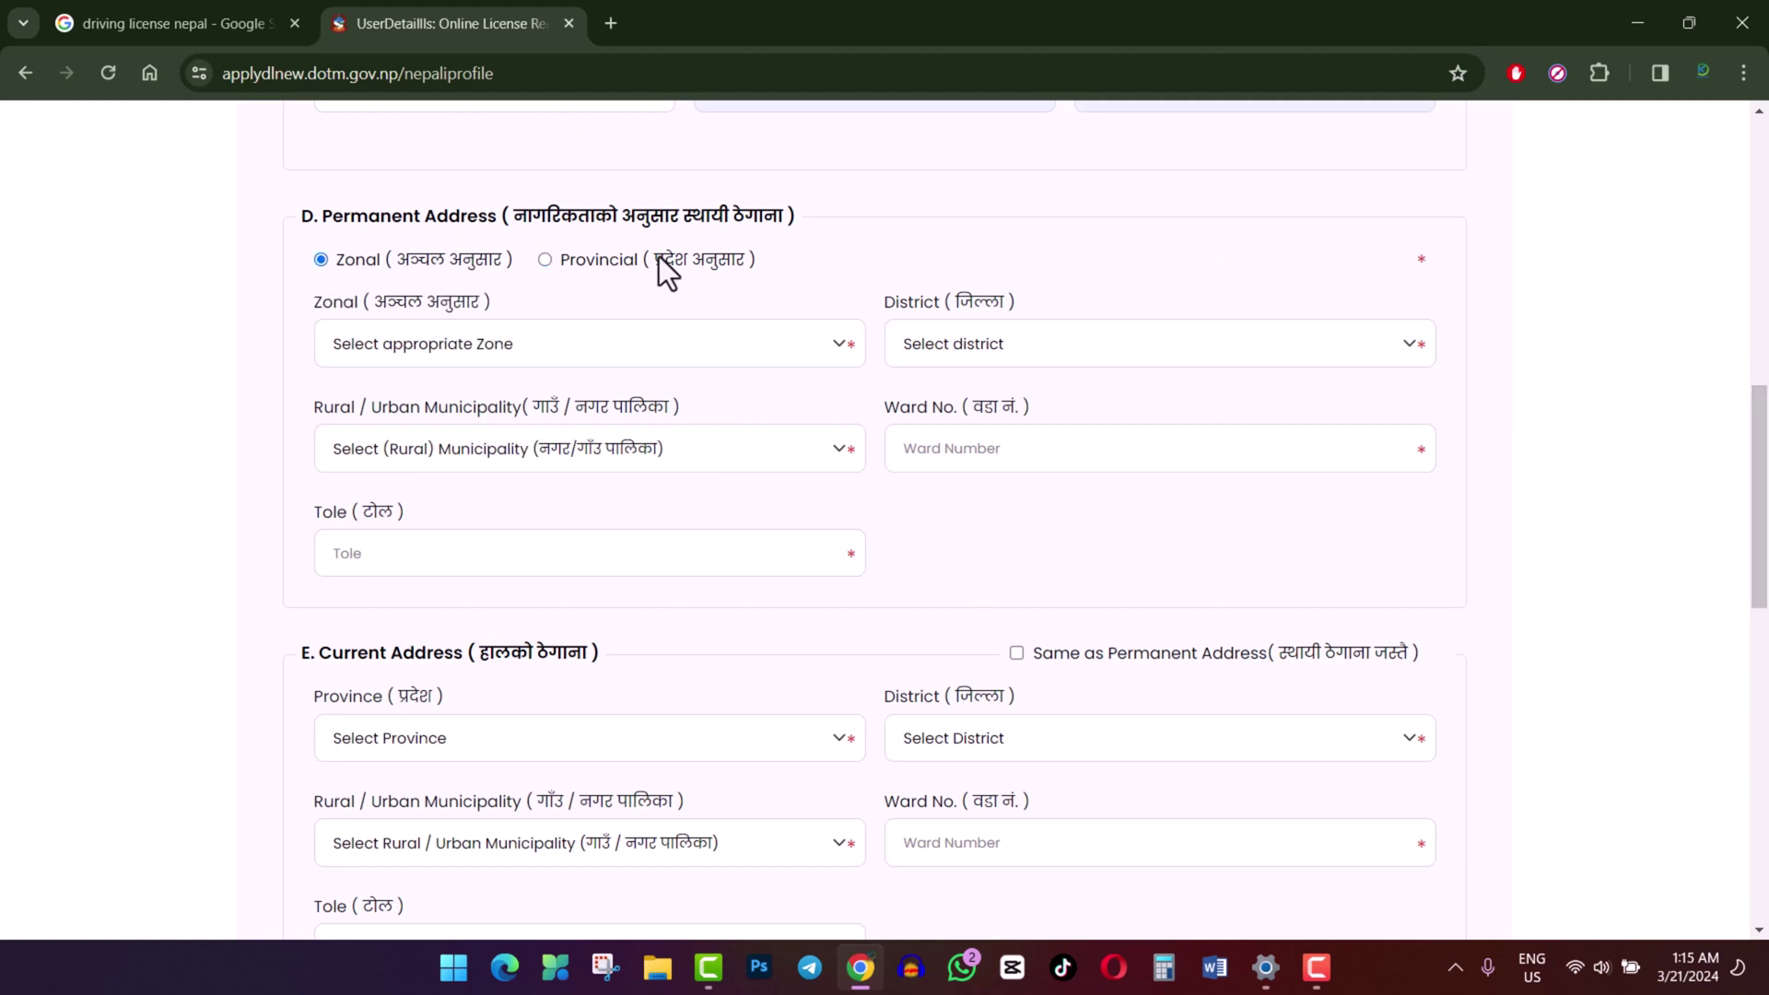
pyautogui.click(542, 260)
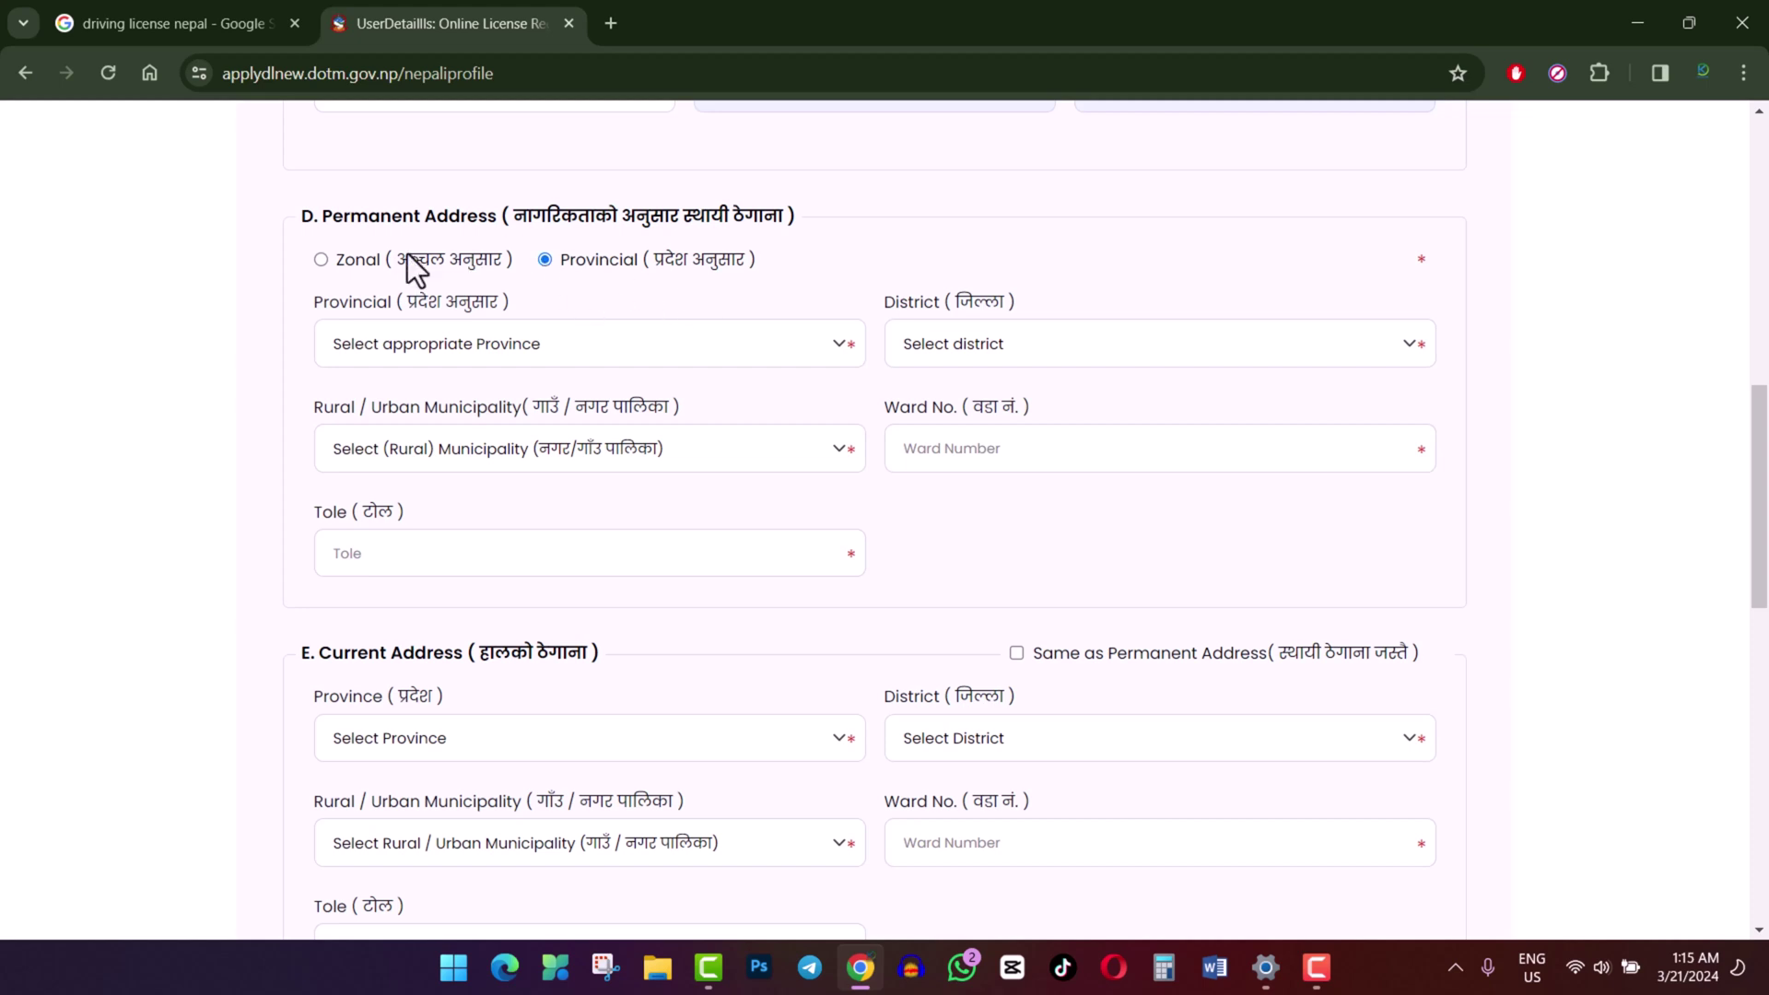
pyautogui.click(320, 261)
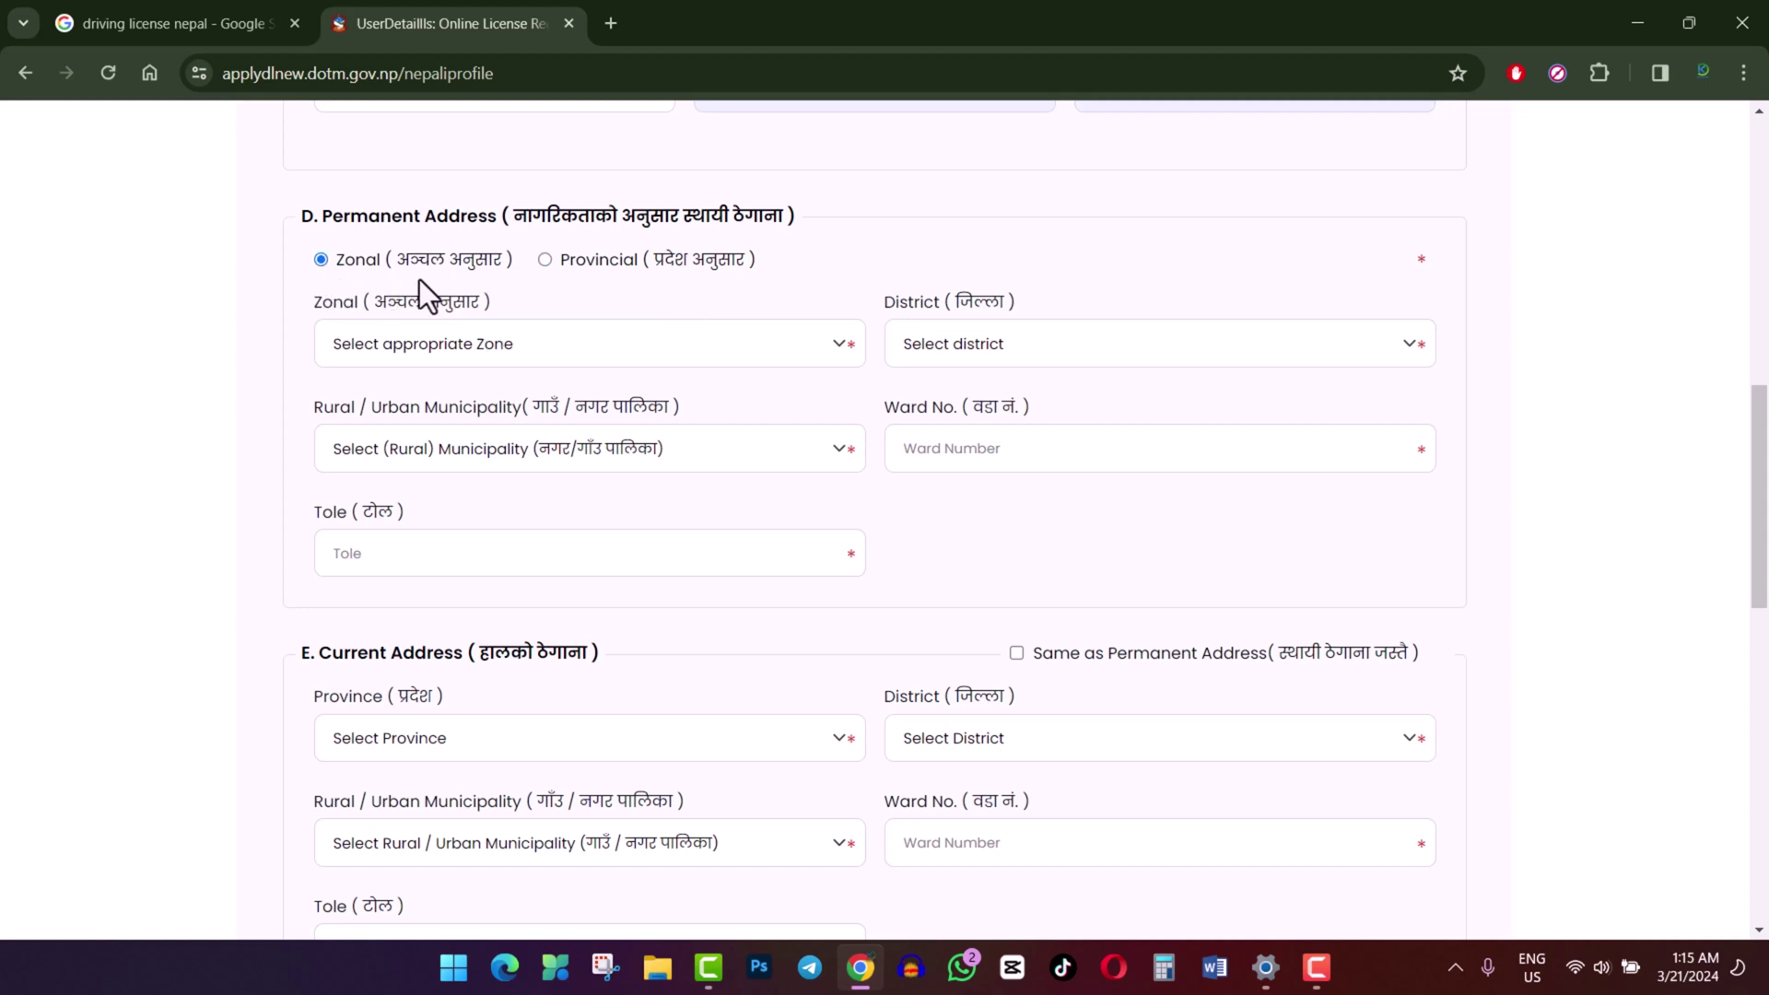
pyautogui.click(544, 261)
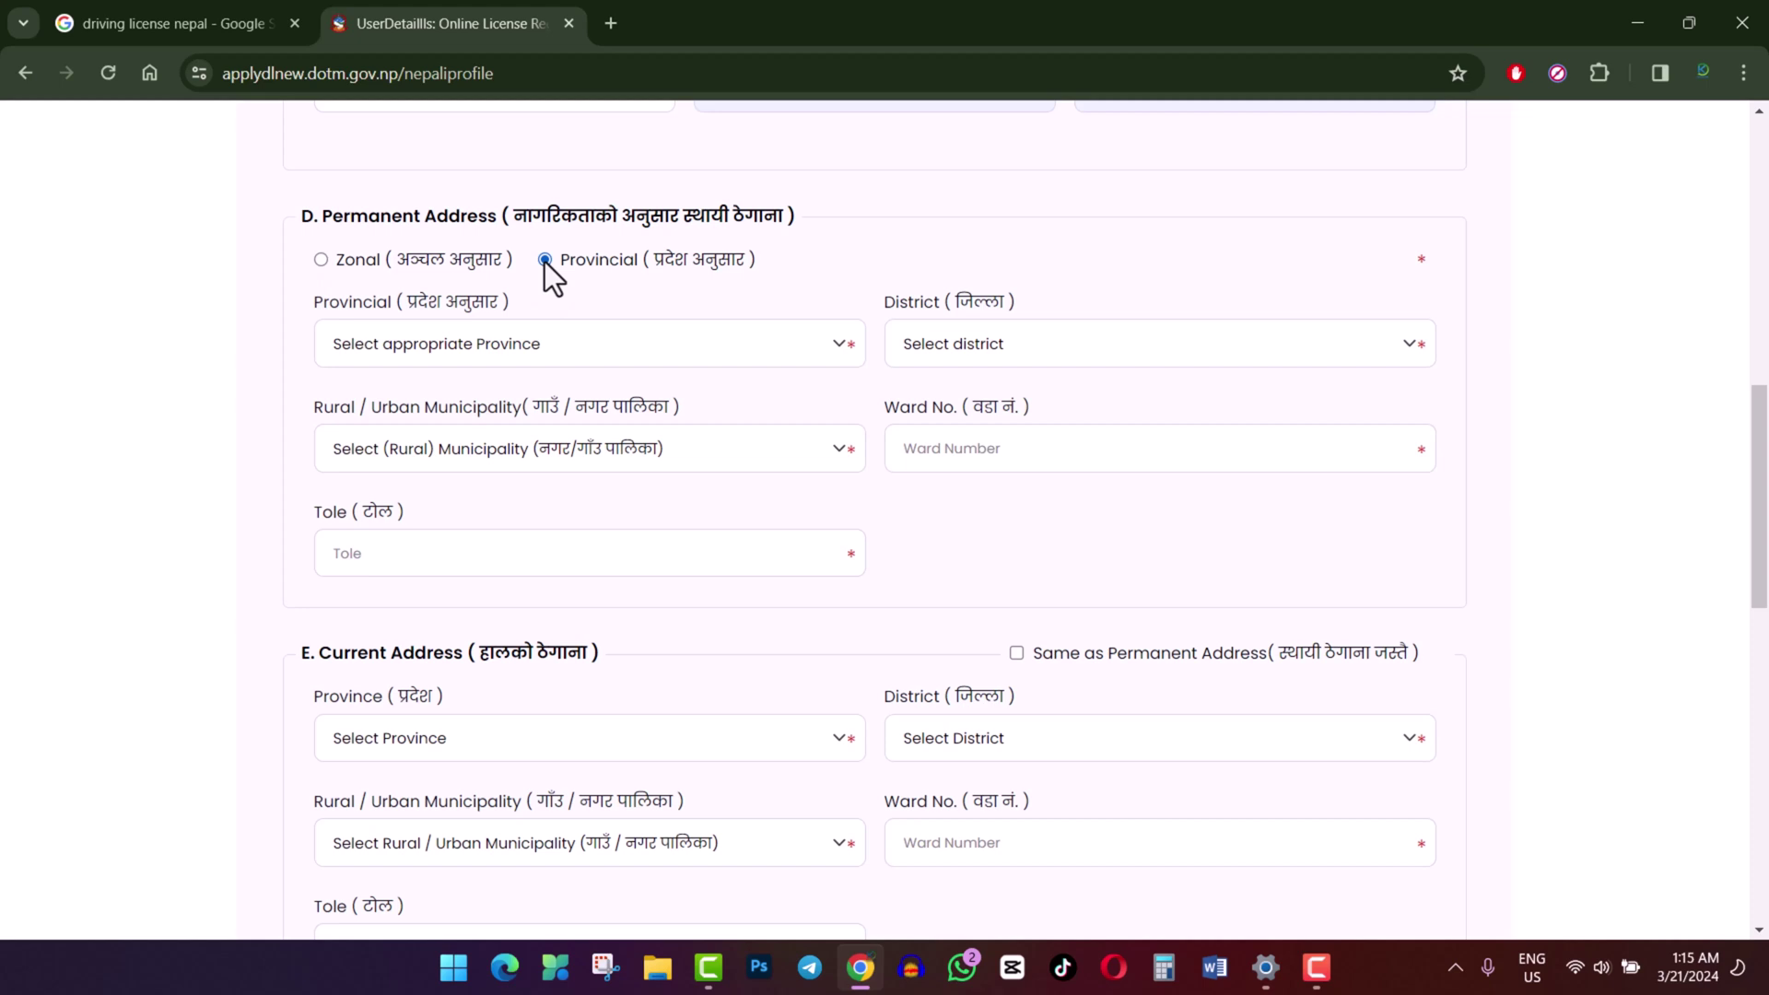
pyautogui.click(320, 260)
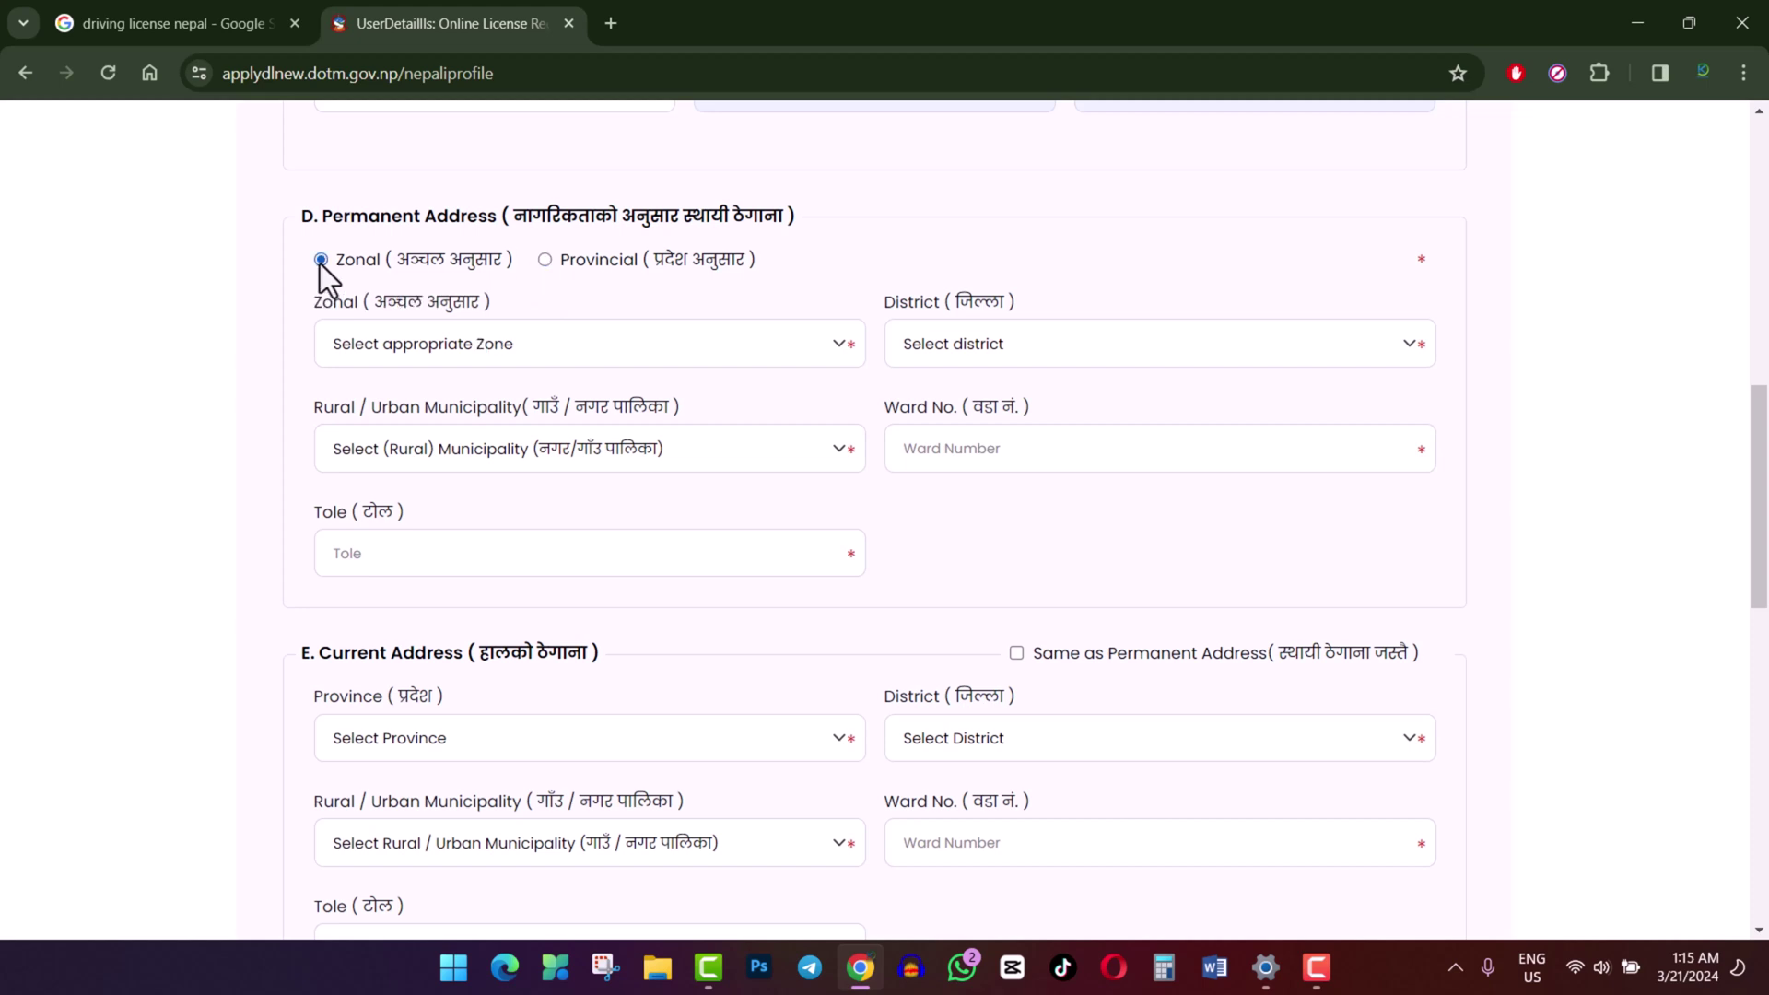
# Step: Select the applicant's zone, district and municipality for the permanent address
pyautogui.click(377, 343)
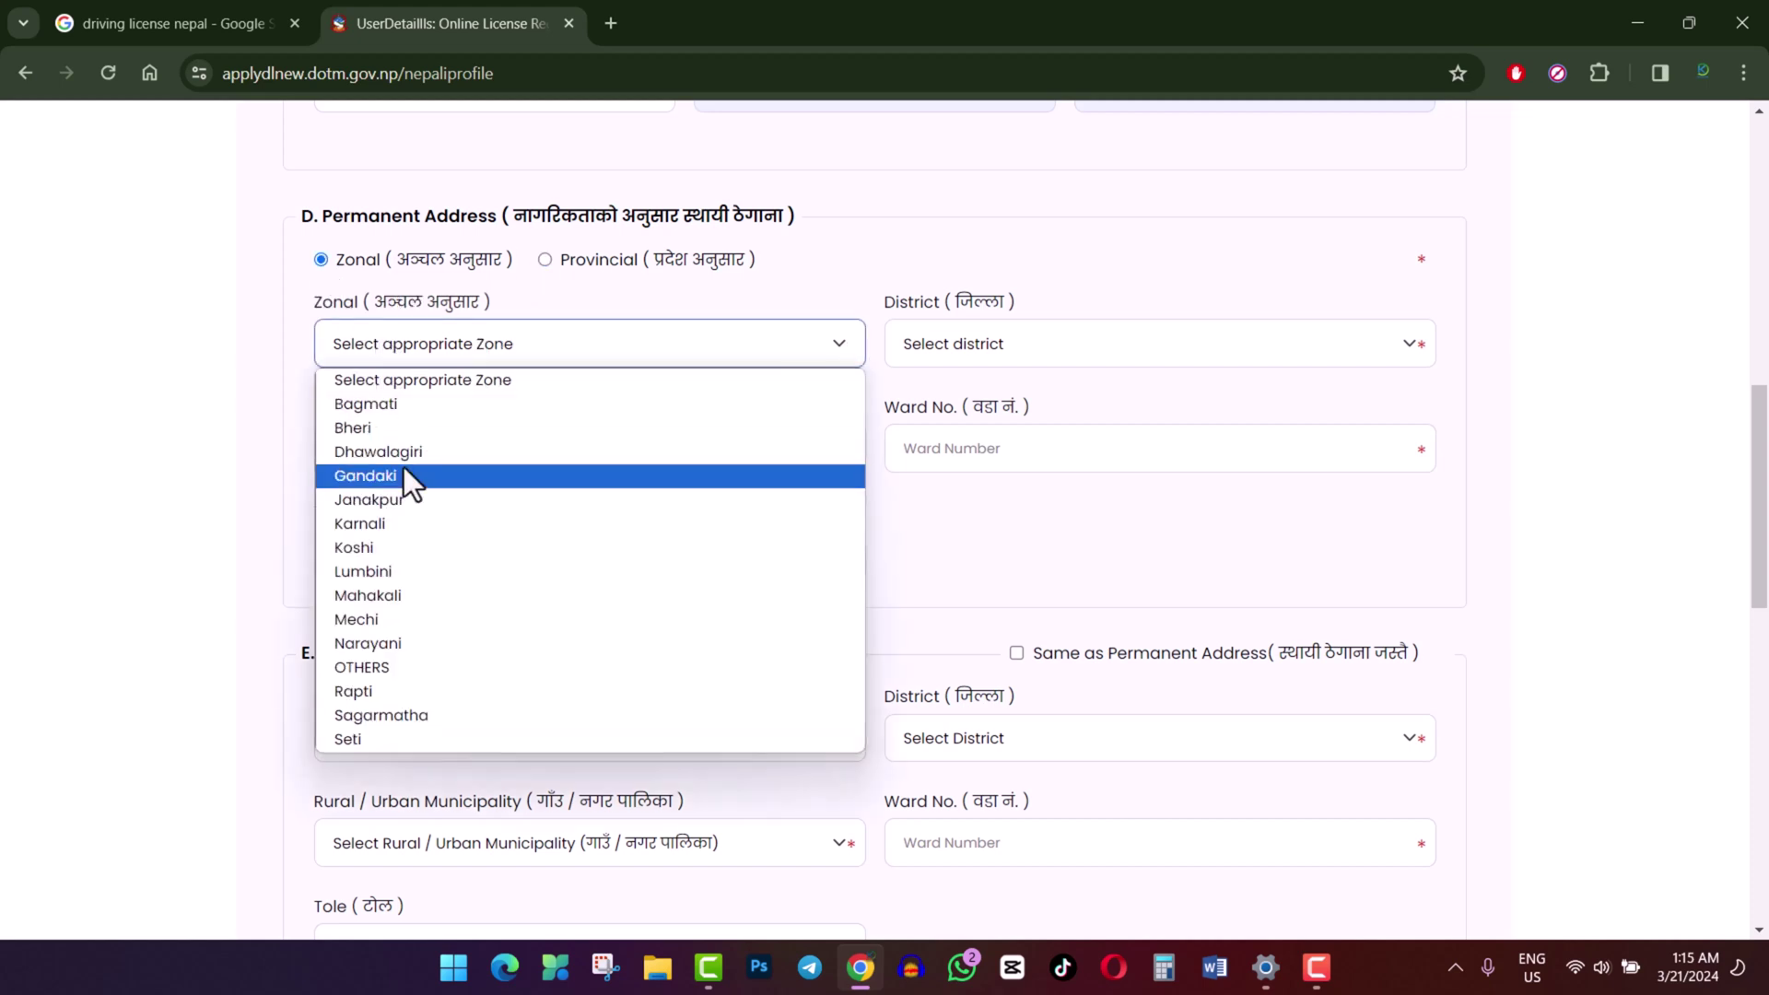
pyautogui.click(384, 547)
pyautogui.click(1026, 355)
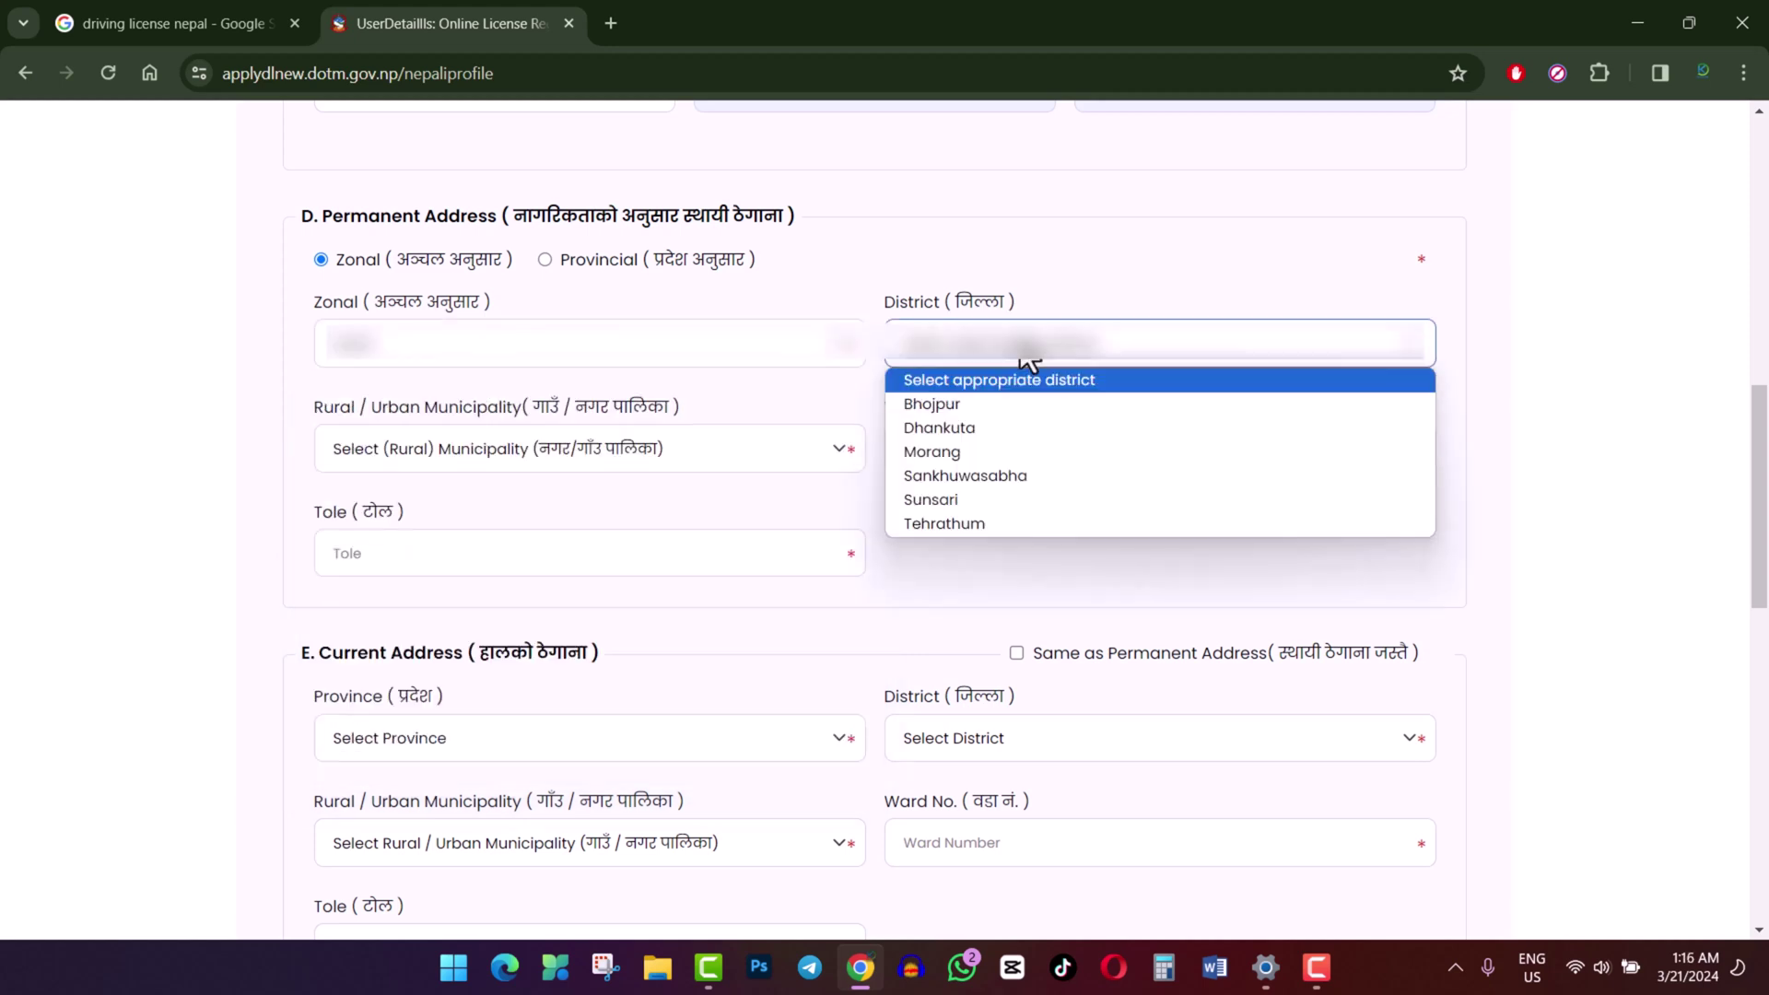
pyautogui.click(958, 451)
pyautogui.click(463, 451)
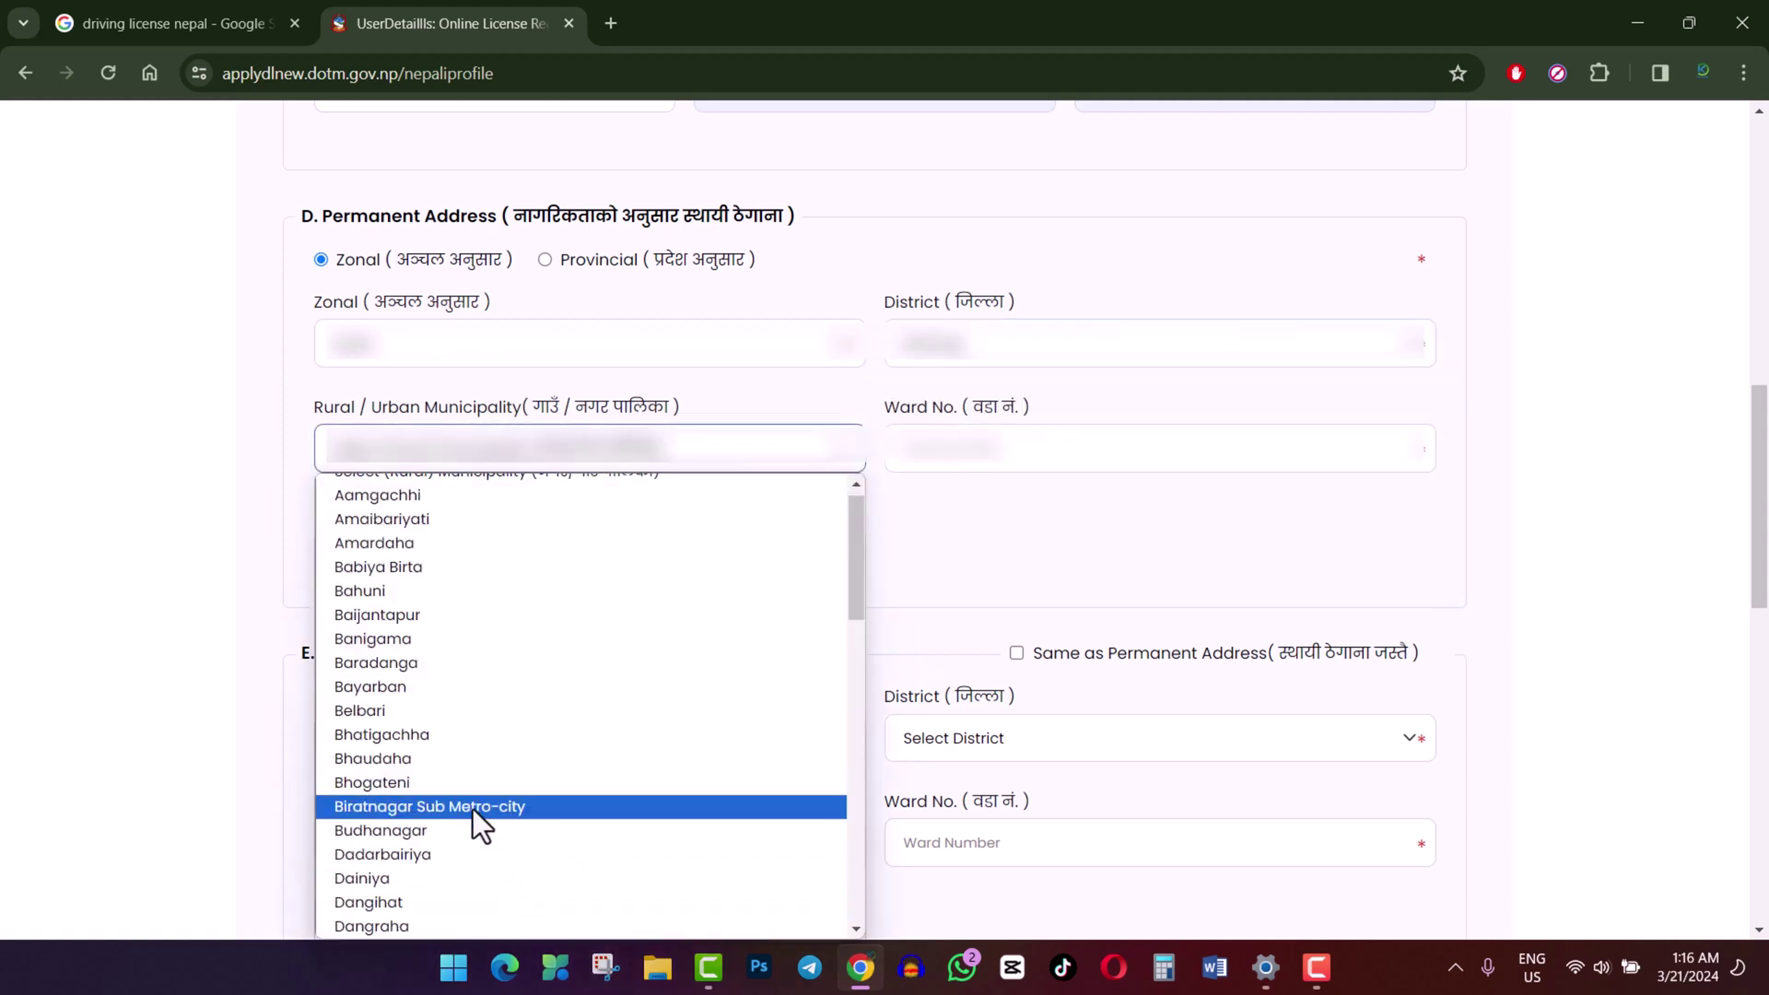
pyautogui.click(473, 804)
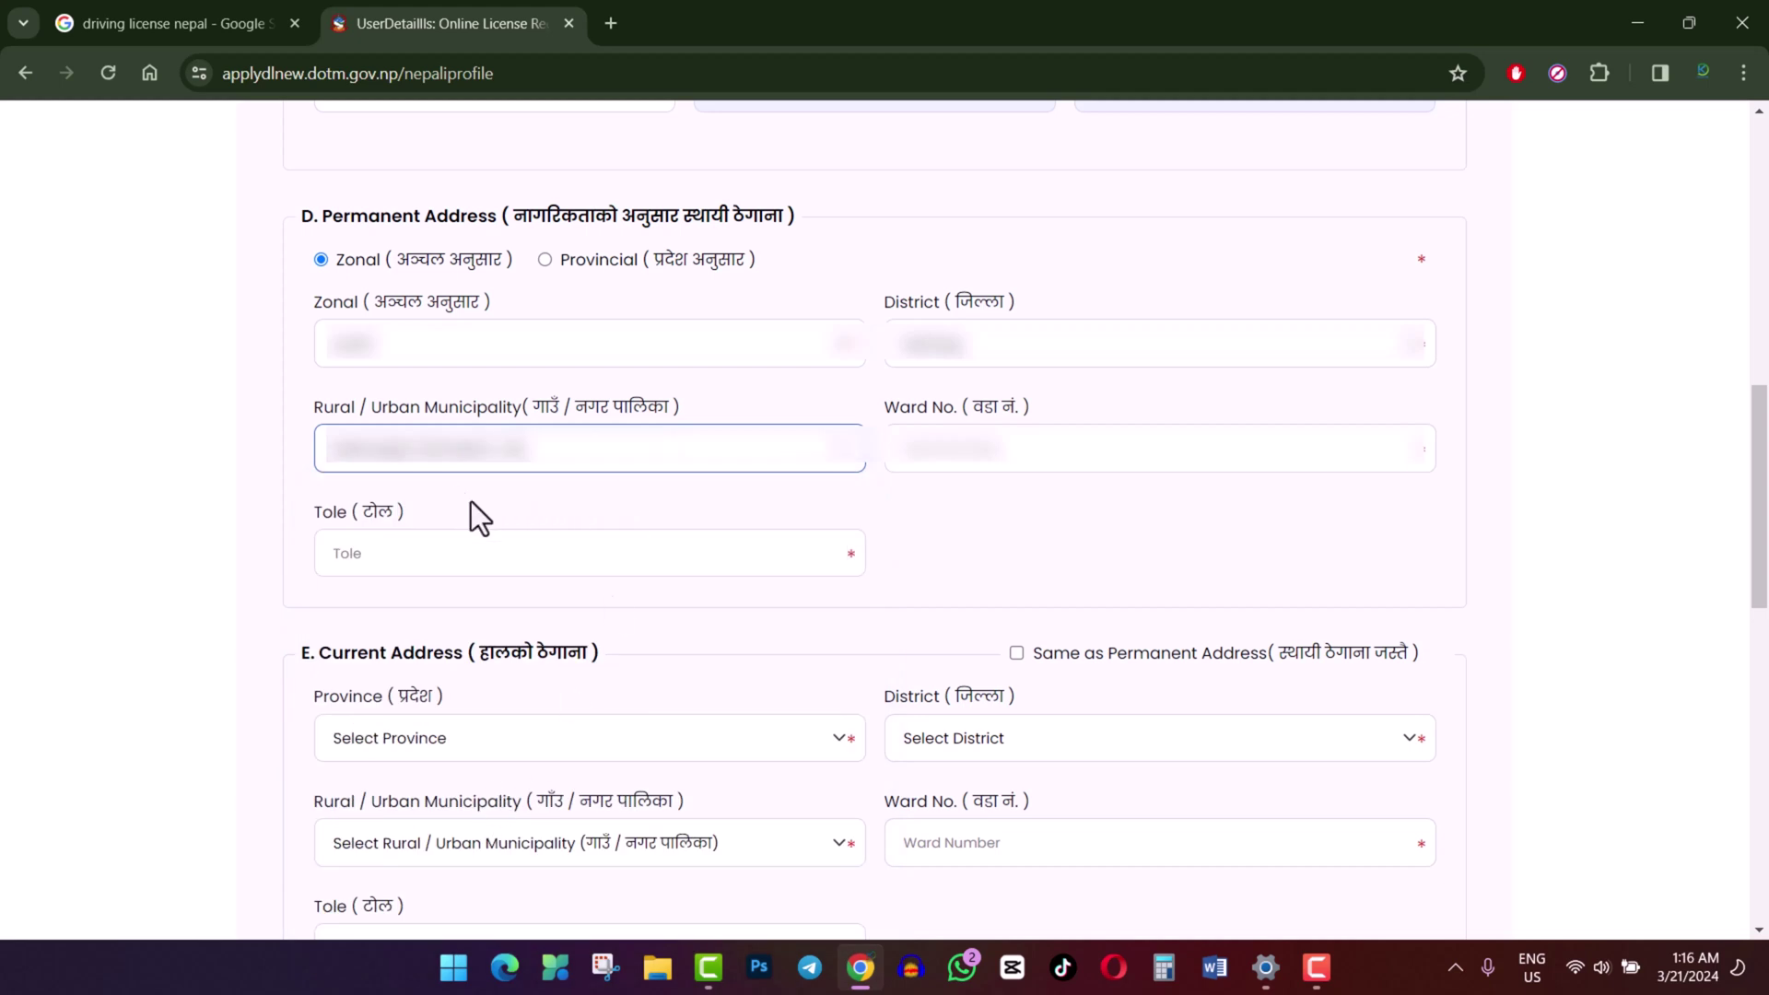
# Step: Enter the applicant's ward number and tole in the permanent address
pyautogui.click(951, 448)
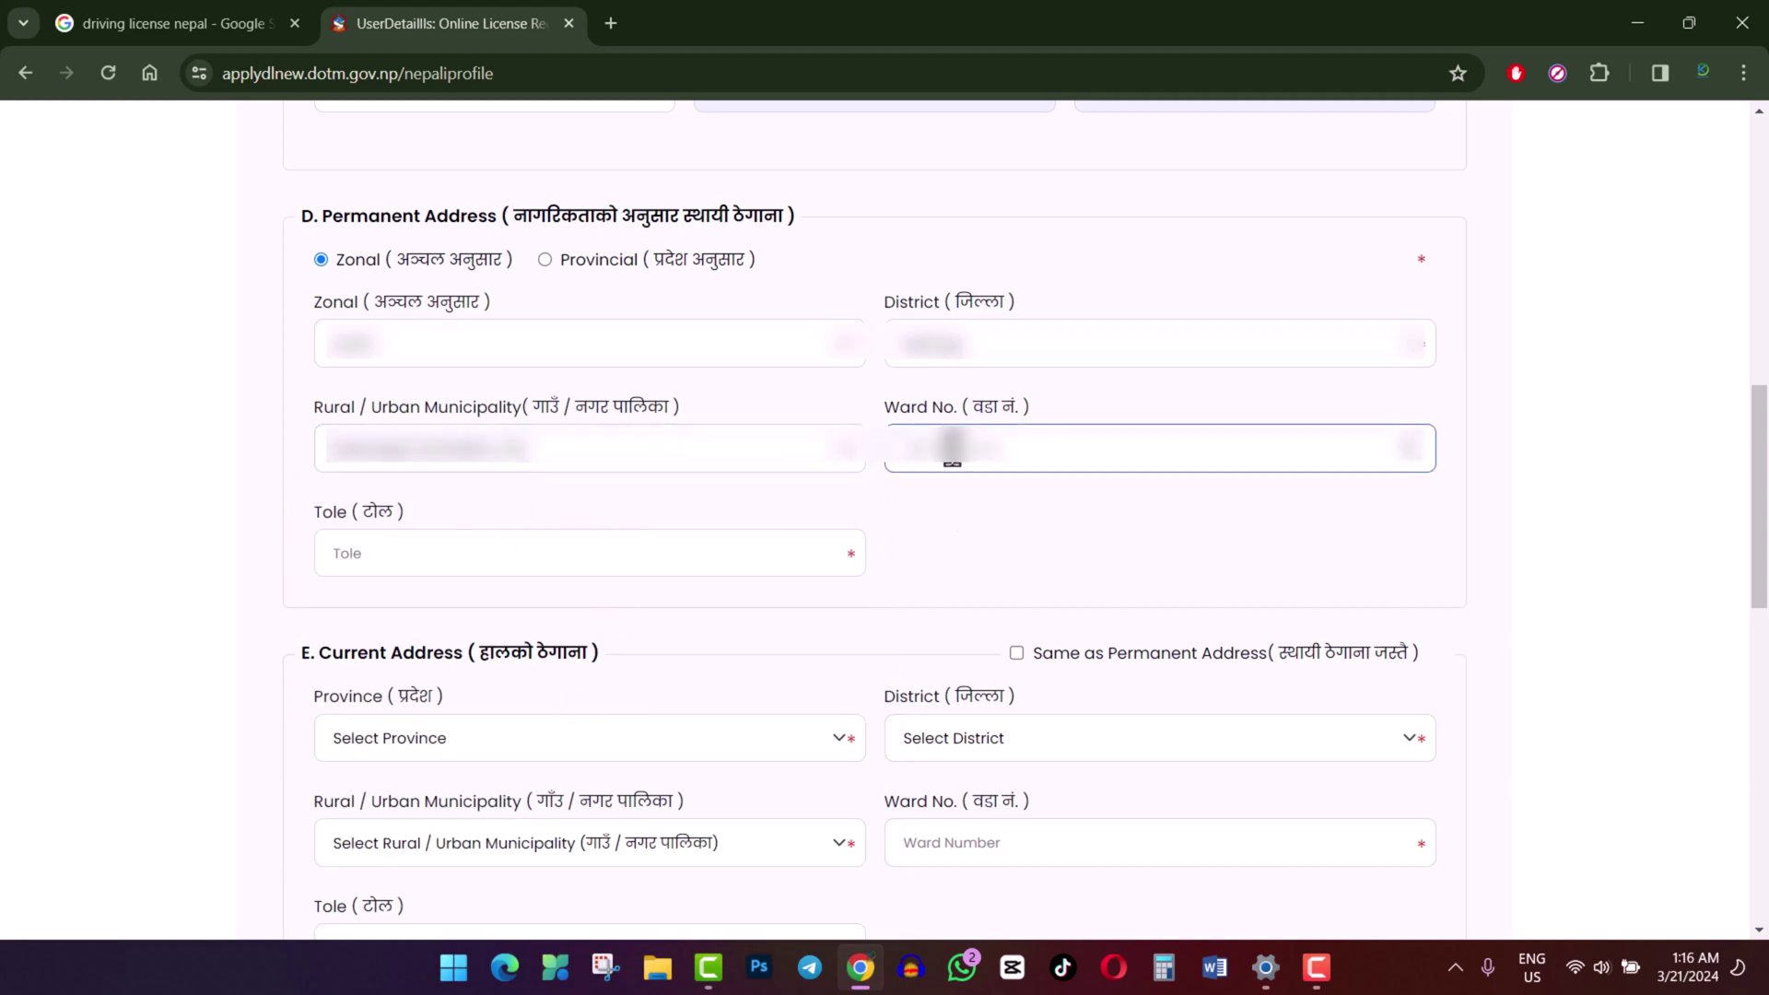
pyautogui.click(1409, 458)
pyautogui.click(1408, 459)
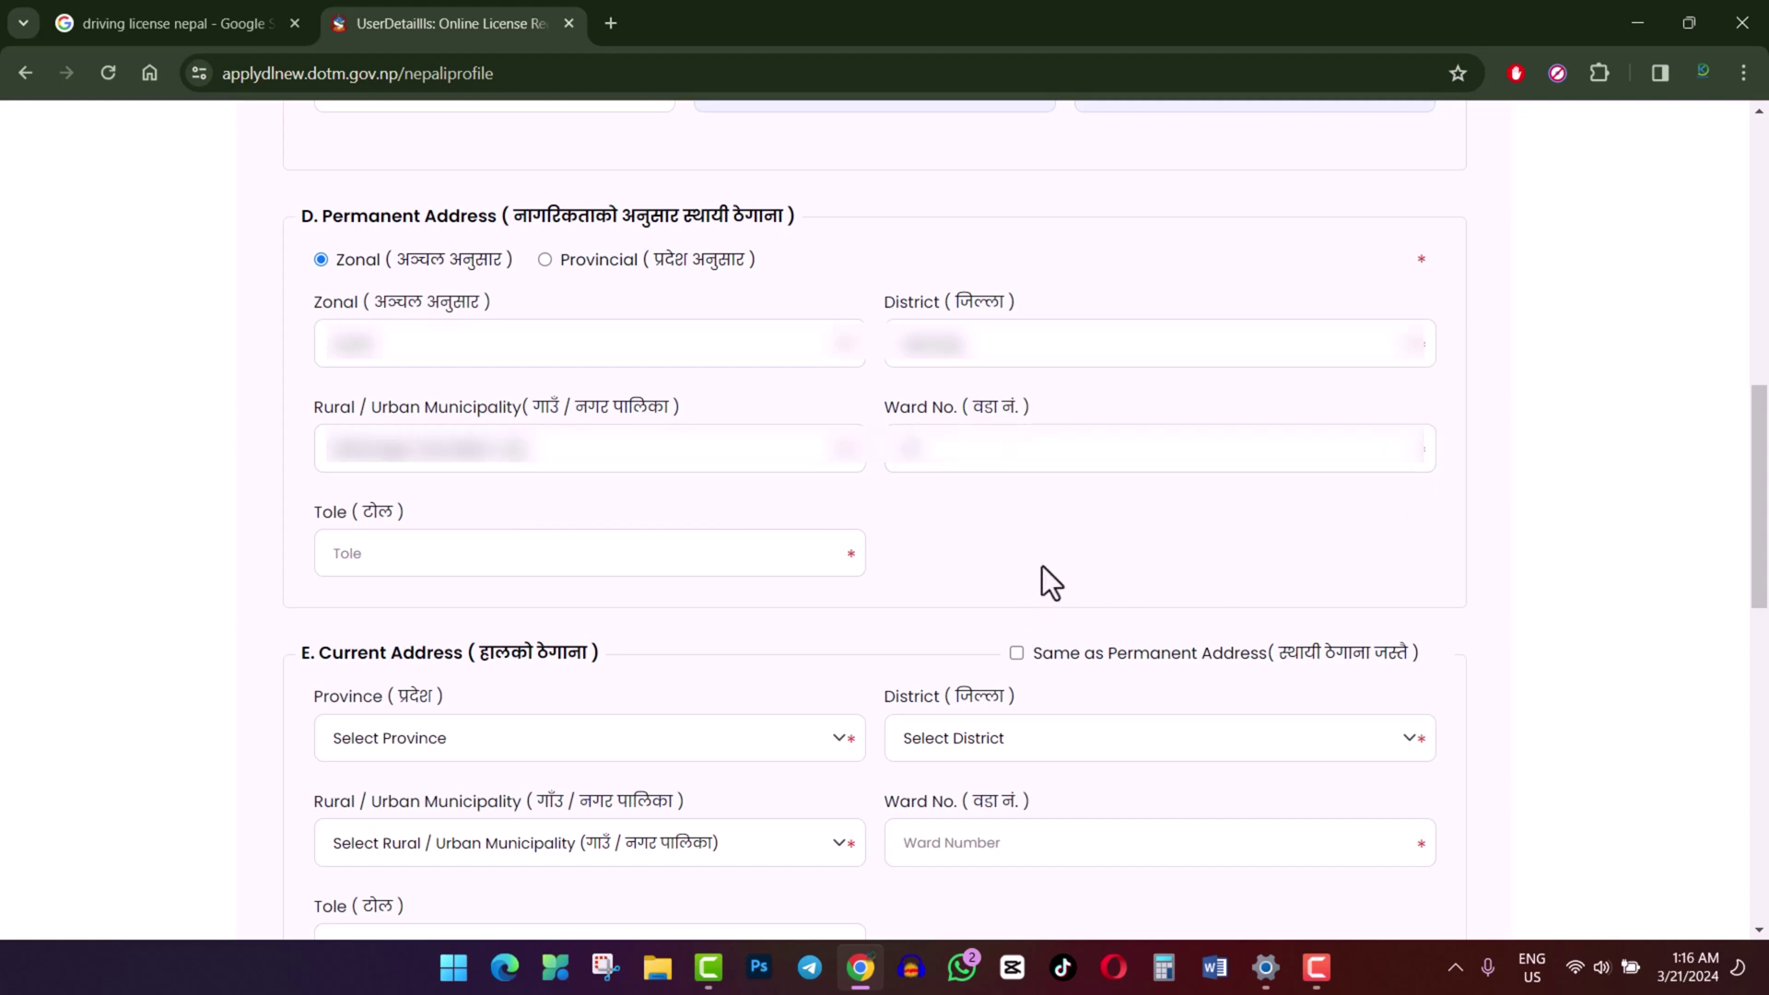
pyautogui.click(433, 558)
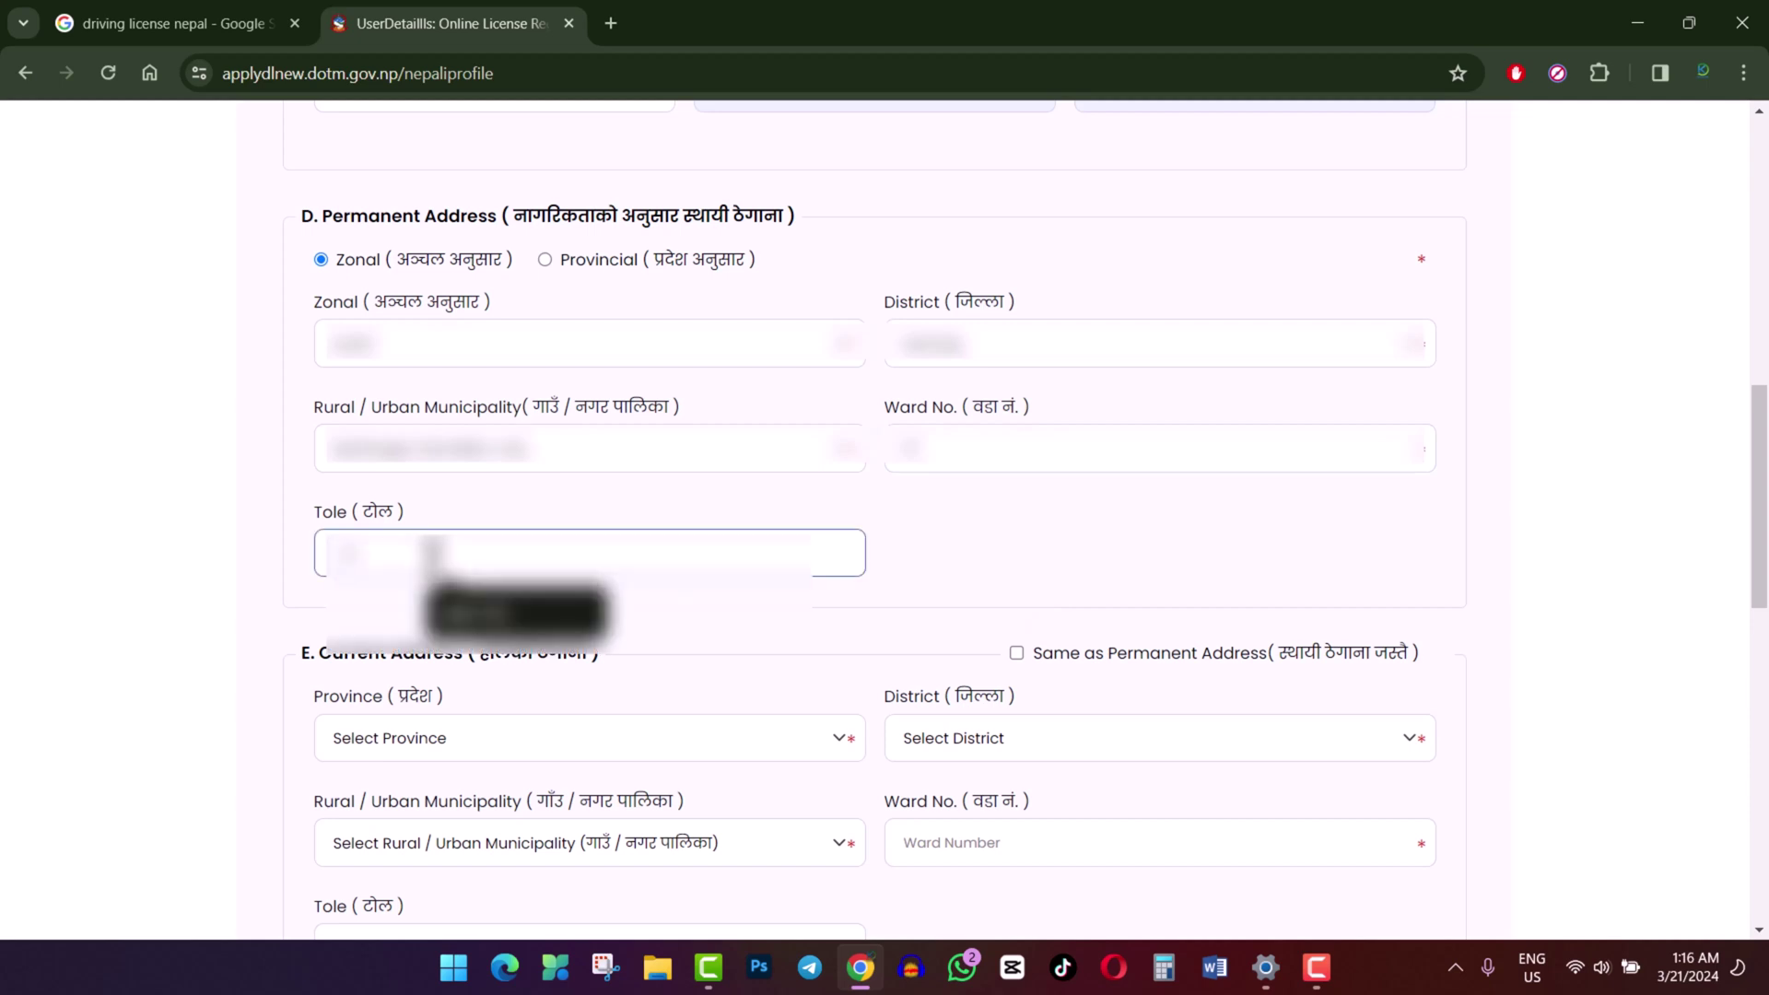
pyautogui.click(515, 613)
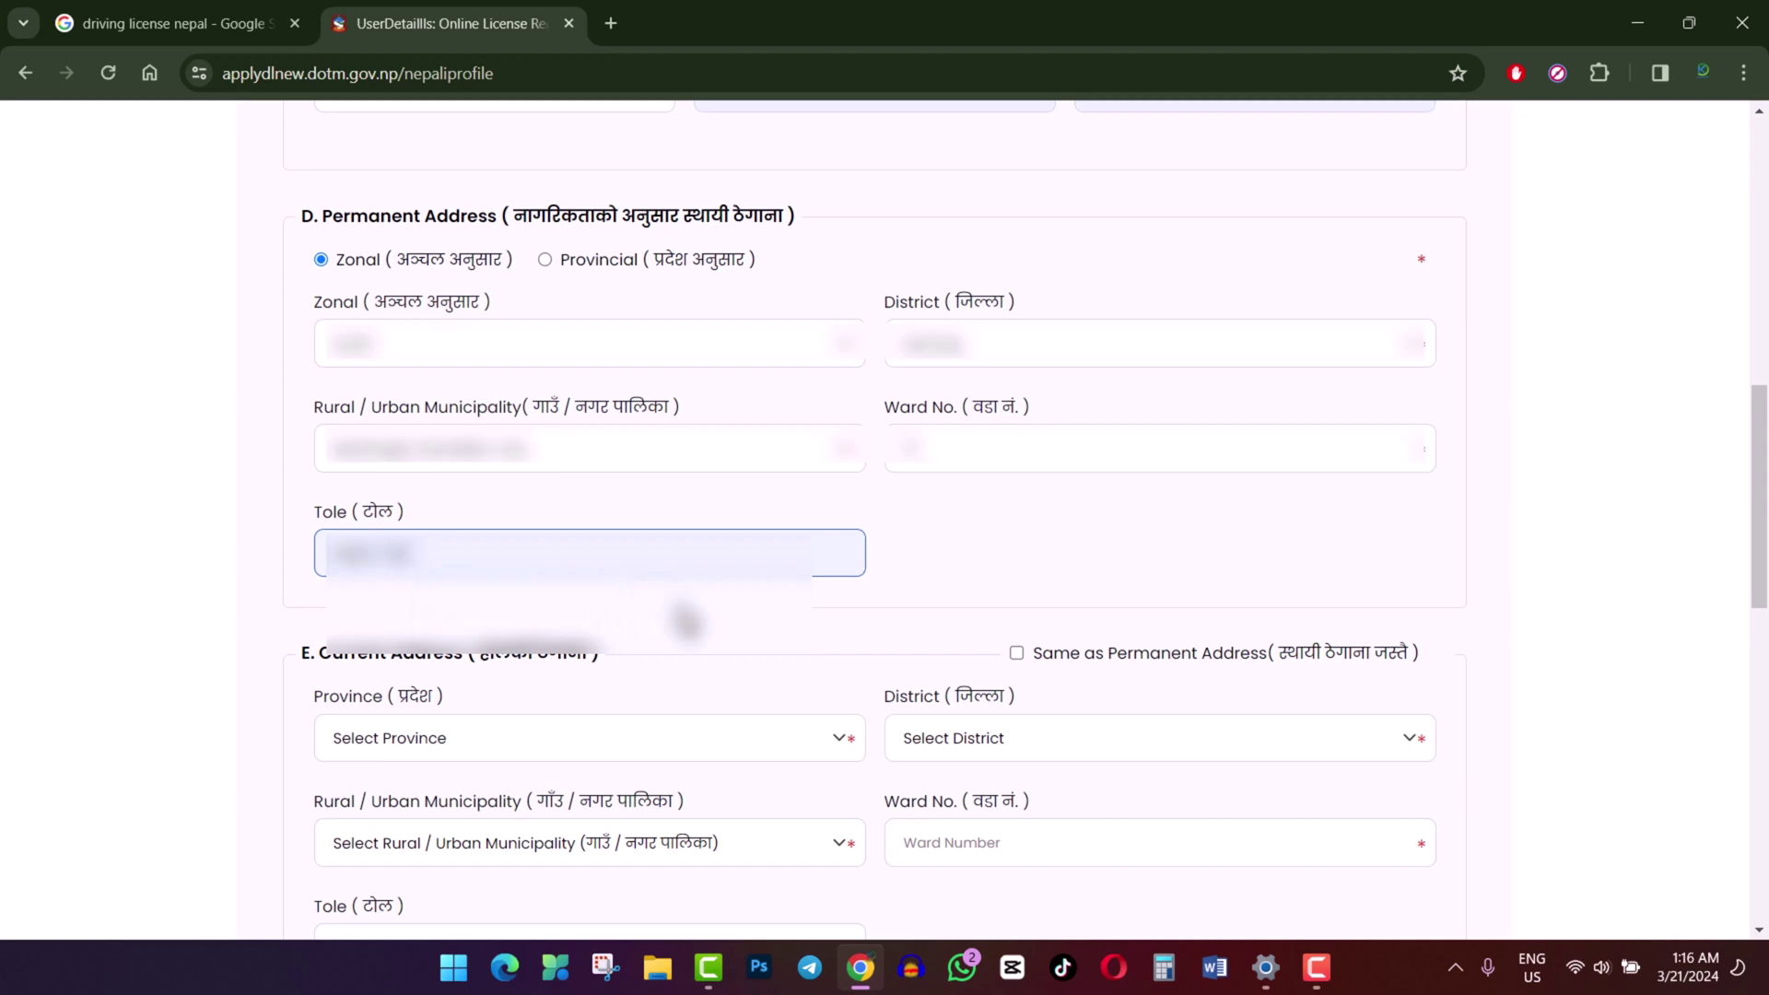
# Step: Examine the Permanent Address and Current Address sections to compare what each one asks for
pyautogui.scroll(-1, 509, 654)
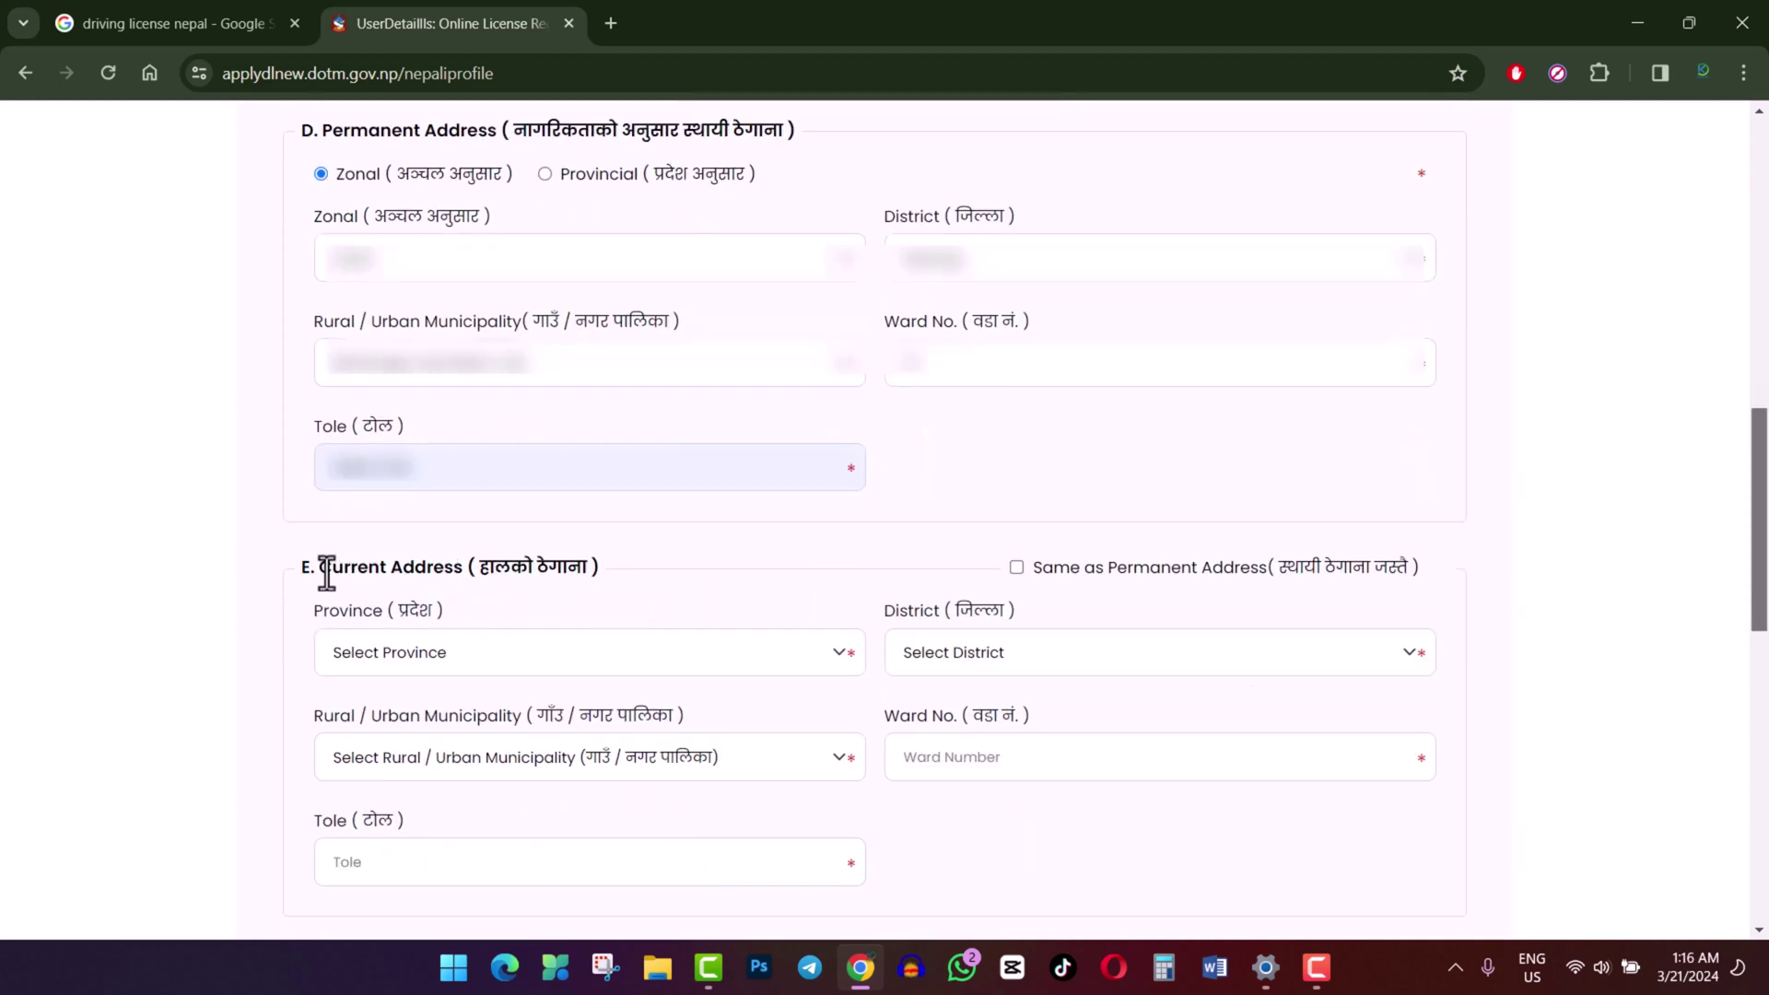
pyautogui.moveTo(330, 566); pyautogui.dragTo(601, 572)
pyautogui.click(648, 563)
pyautogui.moveTo(321, 130); pyautogui.dragTo(498, 130)
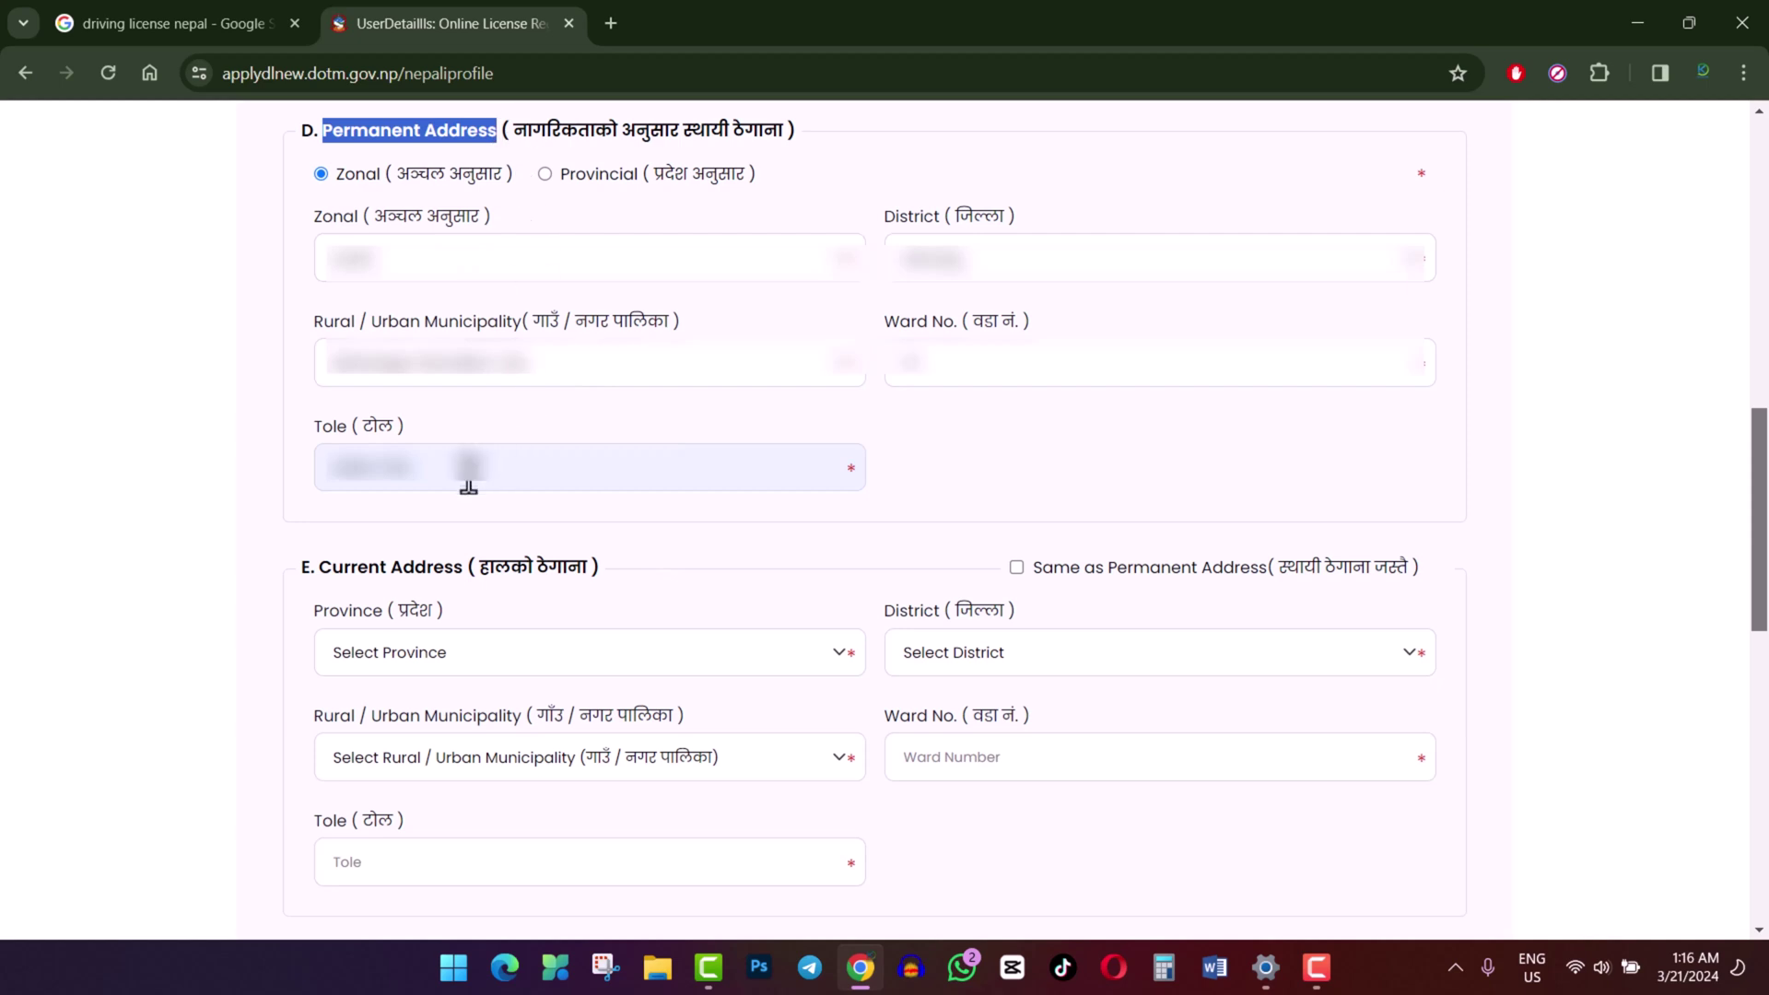
pyautogui.moveTo(322, 567); pyautogui.dragTo(465, 567)
pyautogui.click(666, 560)
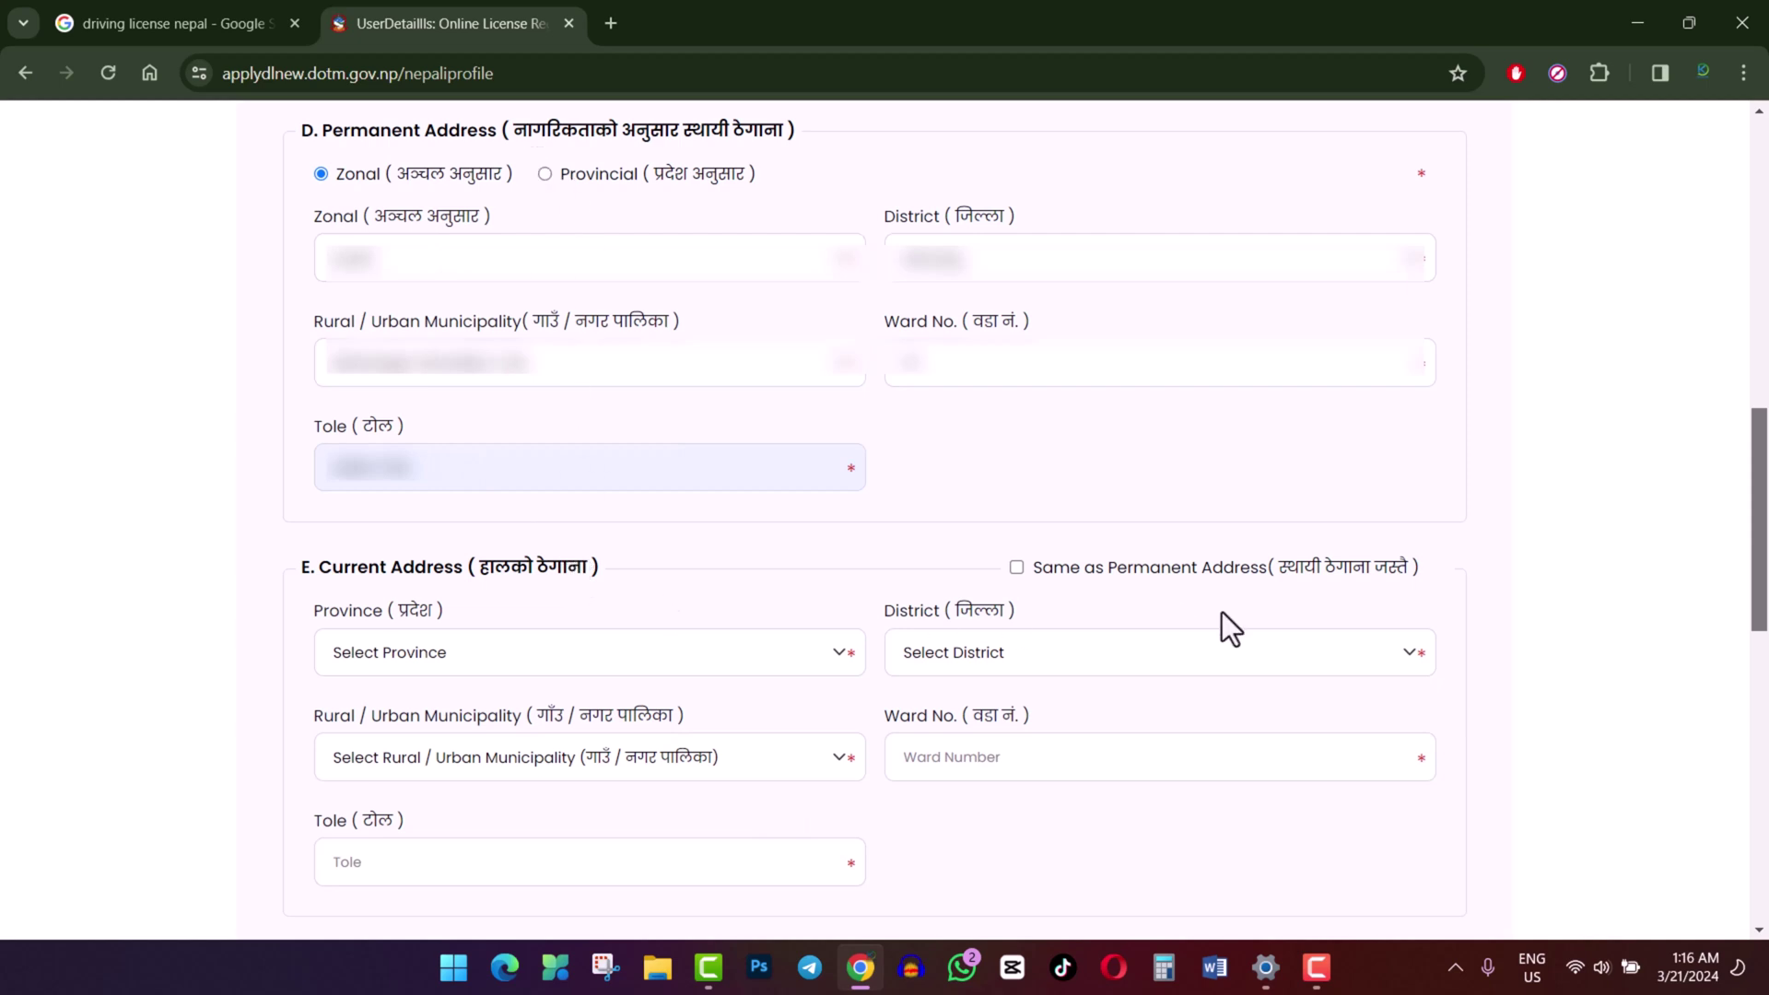
# Step: Try to reuse the permanent address as the current address, dismiss the notices and clear that option
pyautogui.click(1017, 567)
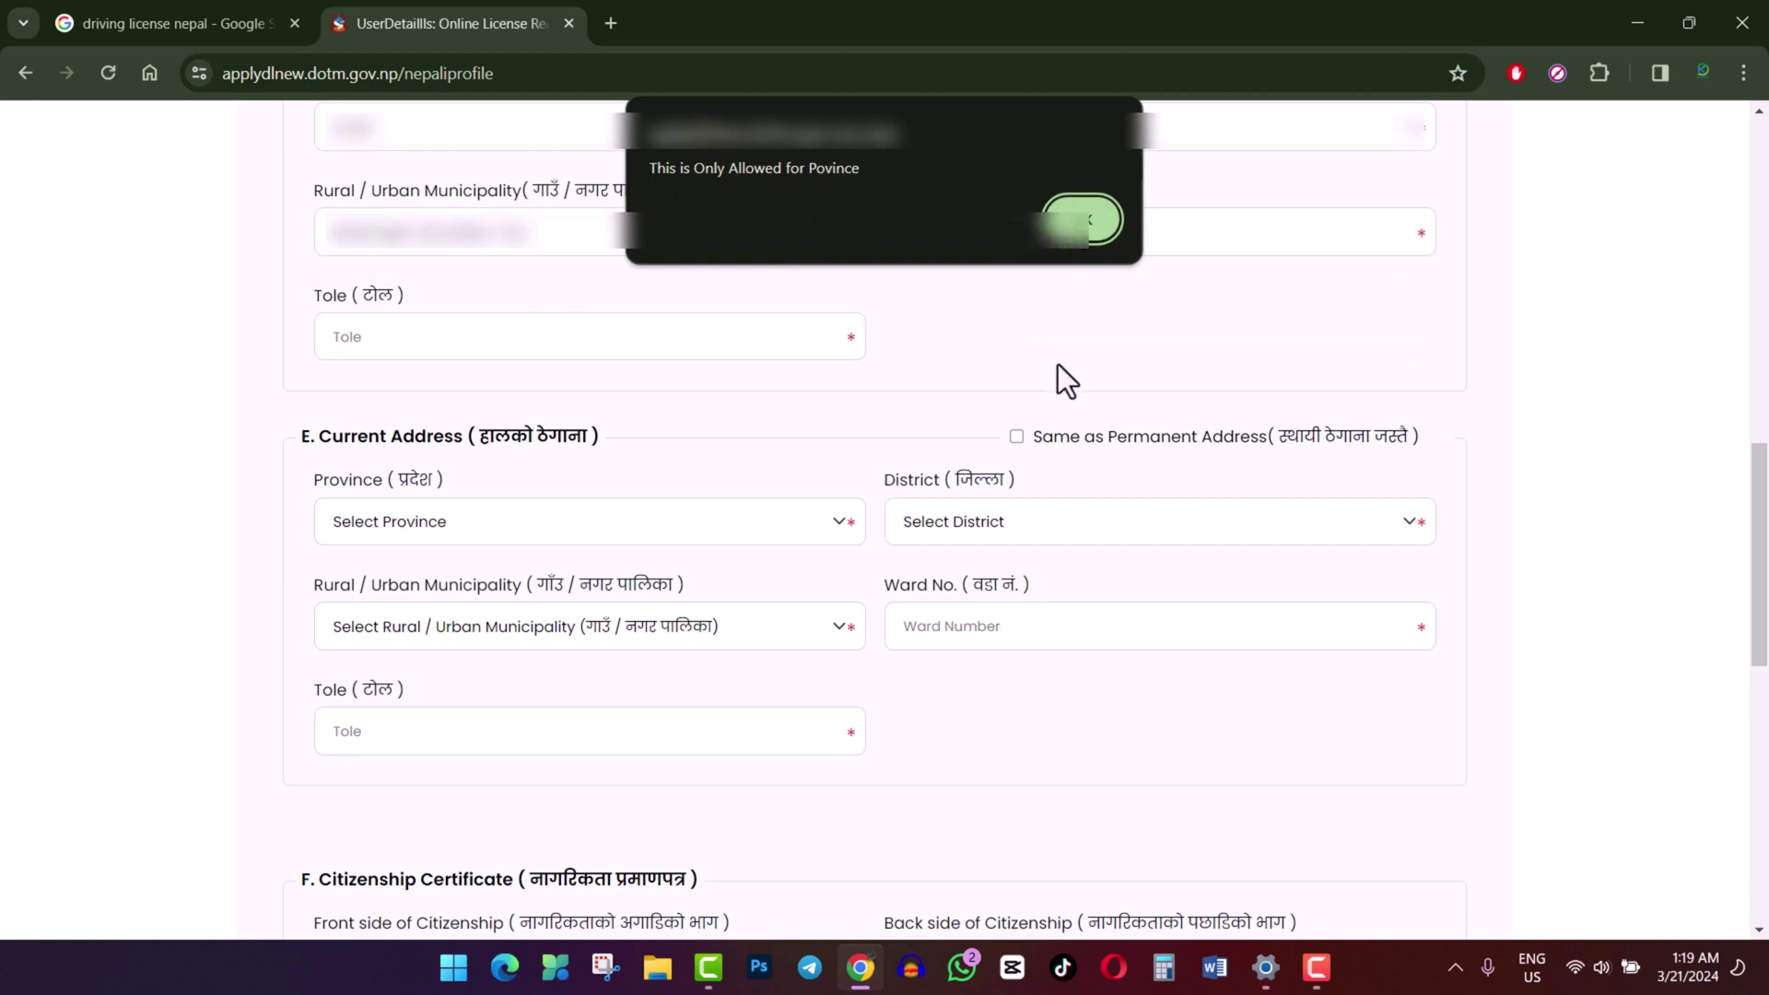
pyautogui.click(1080, 235)
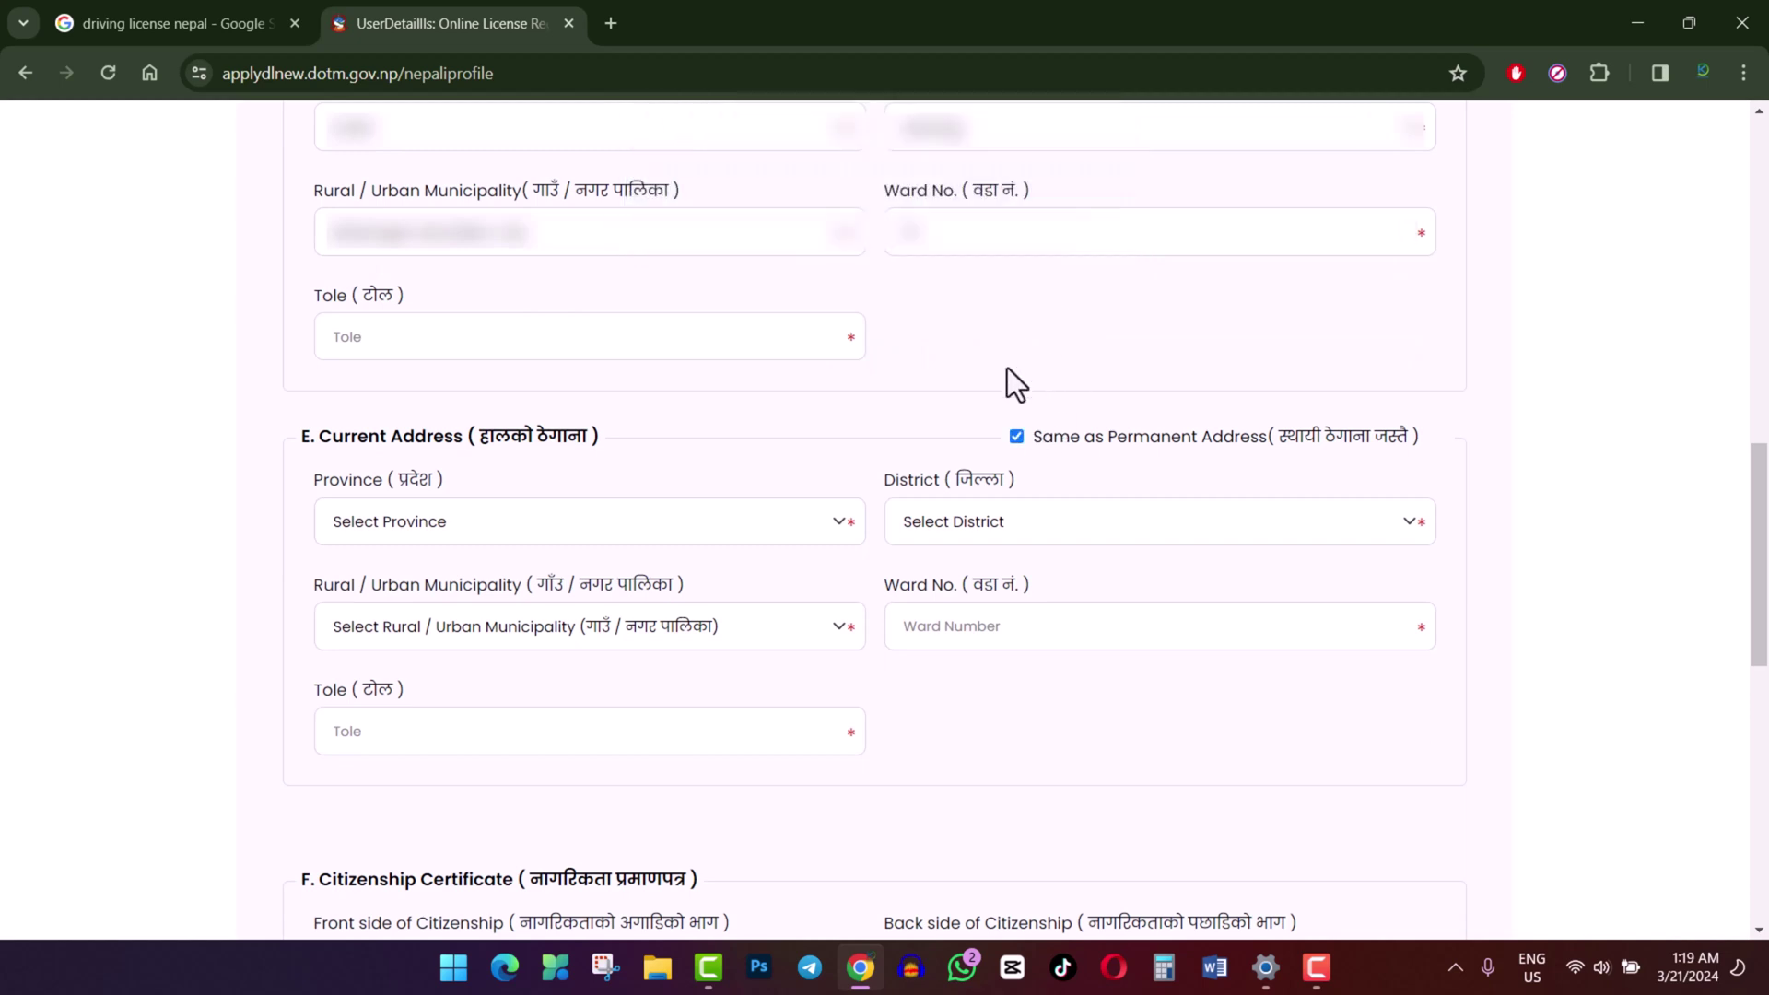
pyautogui.click(1018, 435)
pyautogui.click(1078, 235)
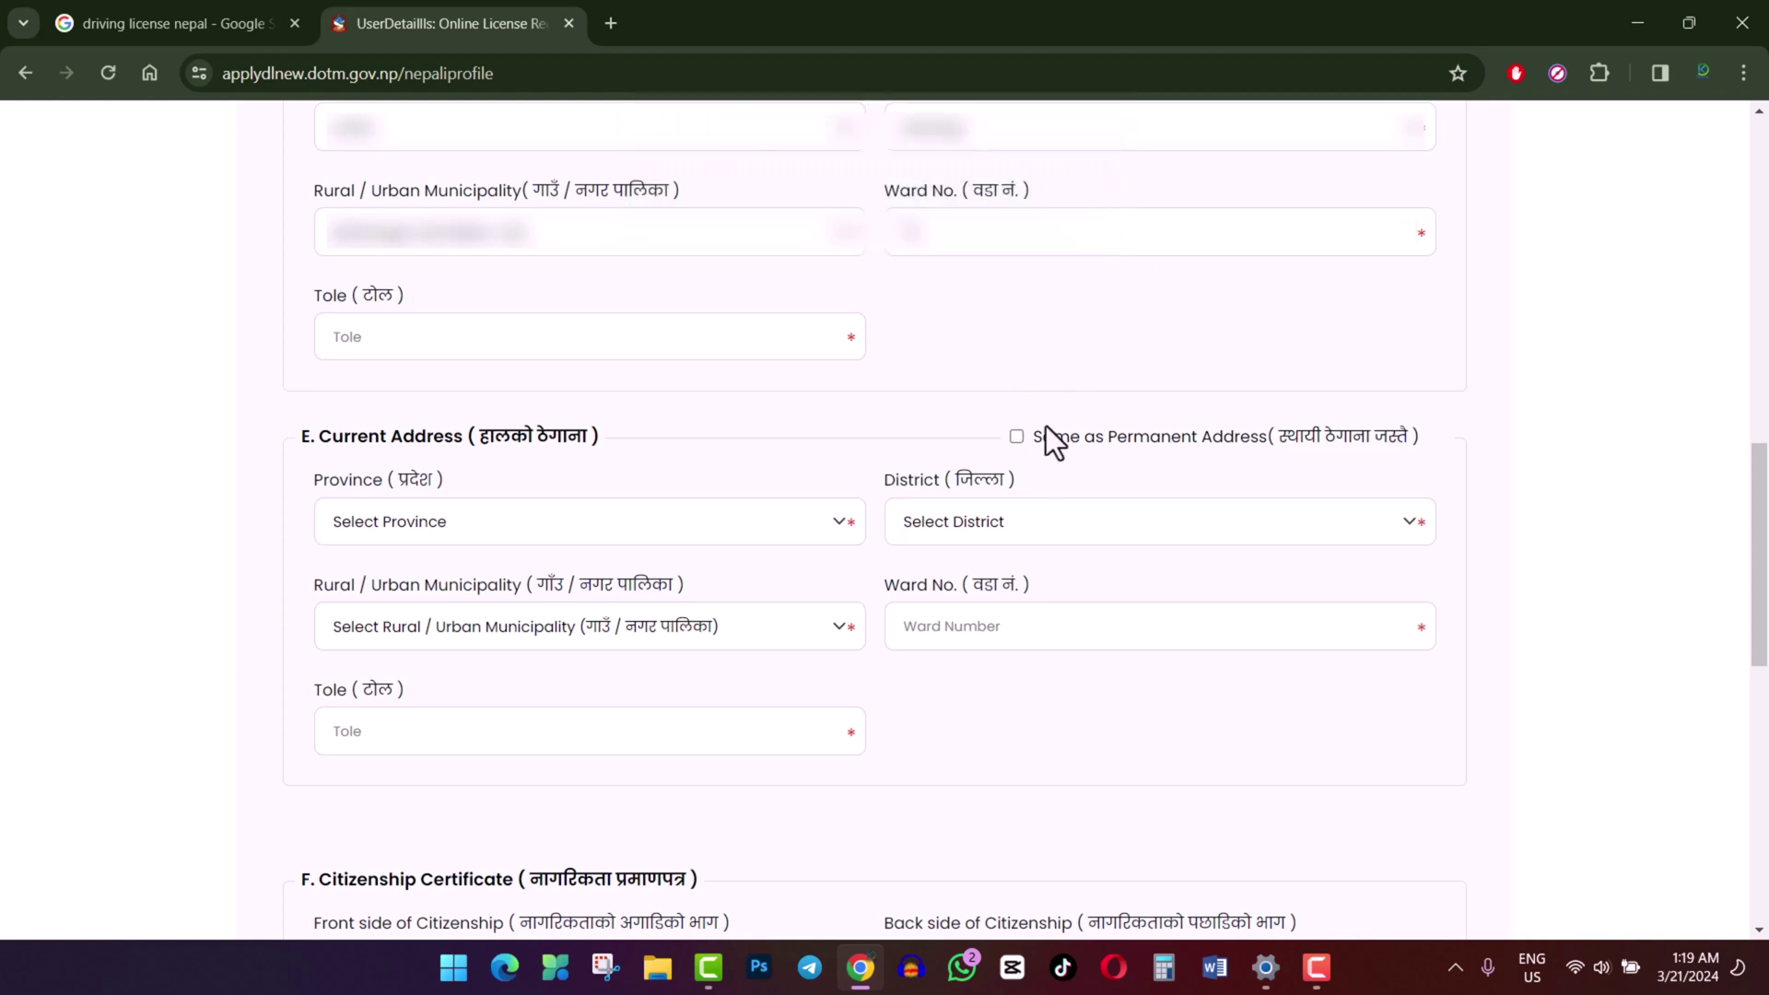
# Step: Select the applicant's province, district and municipality for the current address
pyautogui.click(490, 530)
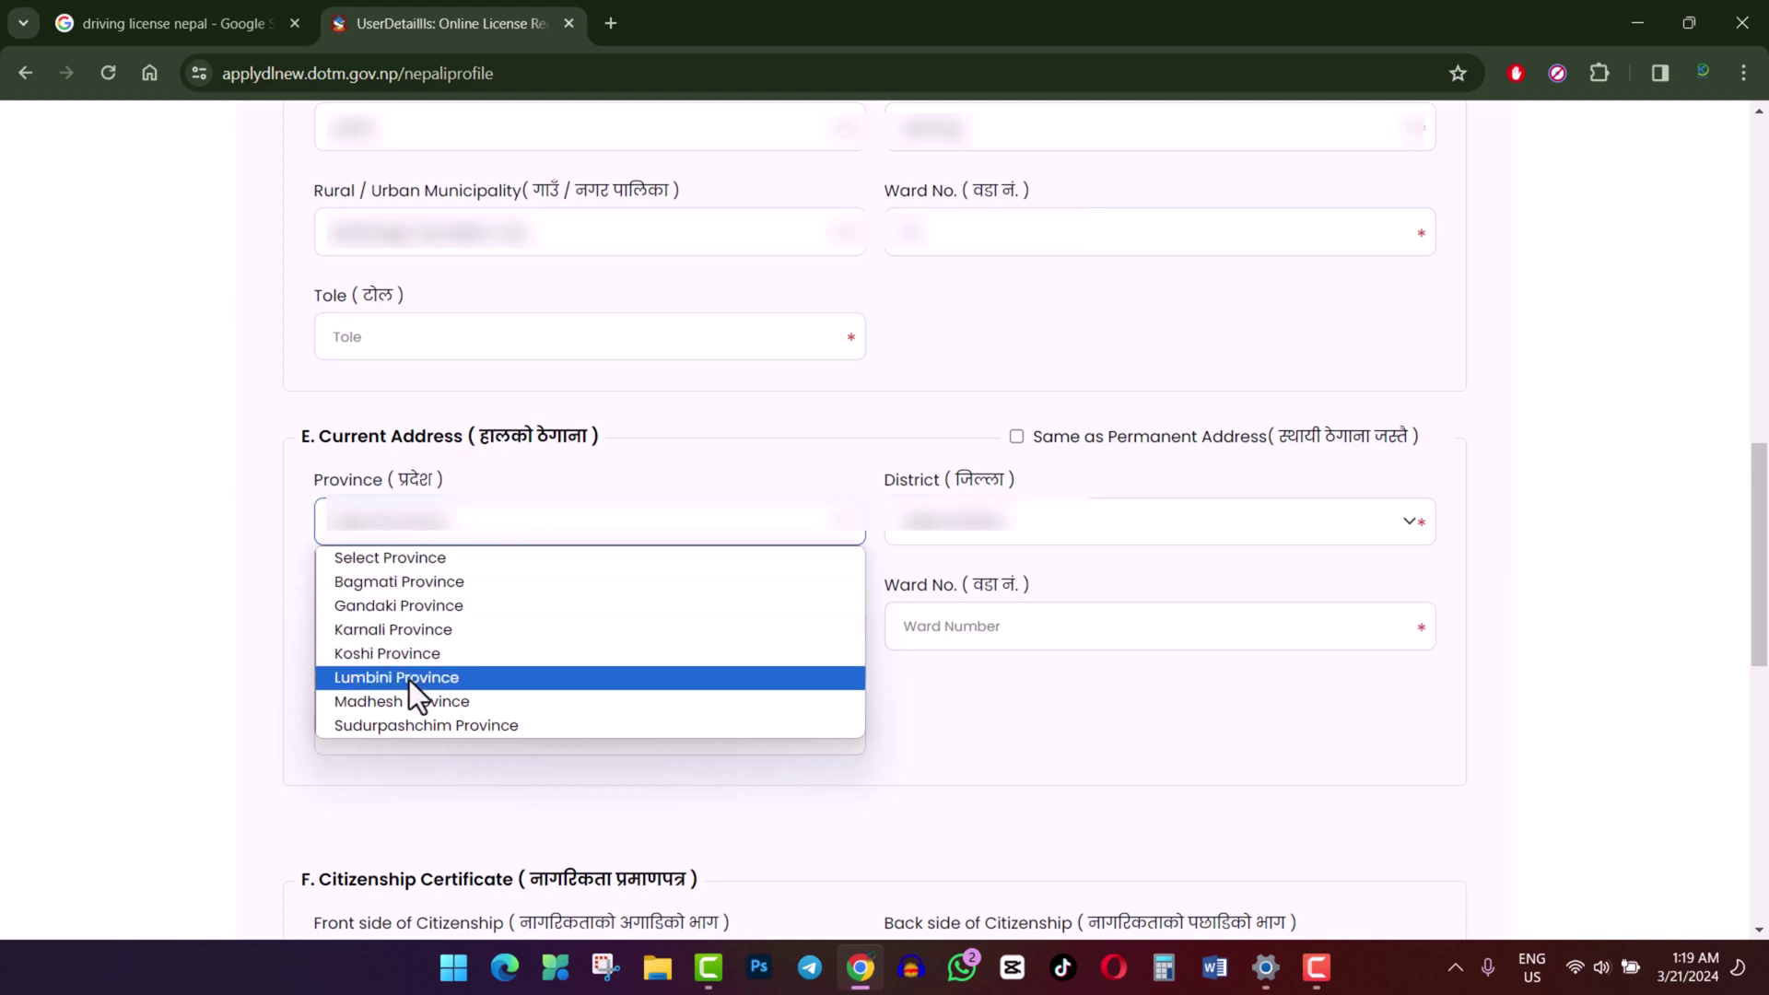
pyautogui.click(387, 653)
pyautogui.click(951, 522)
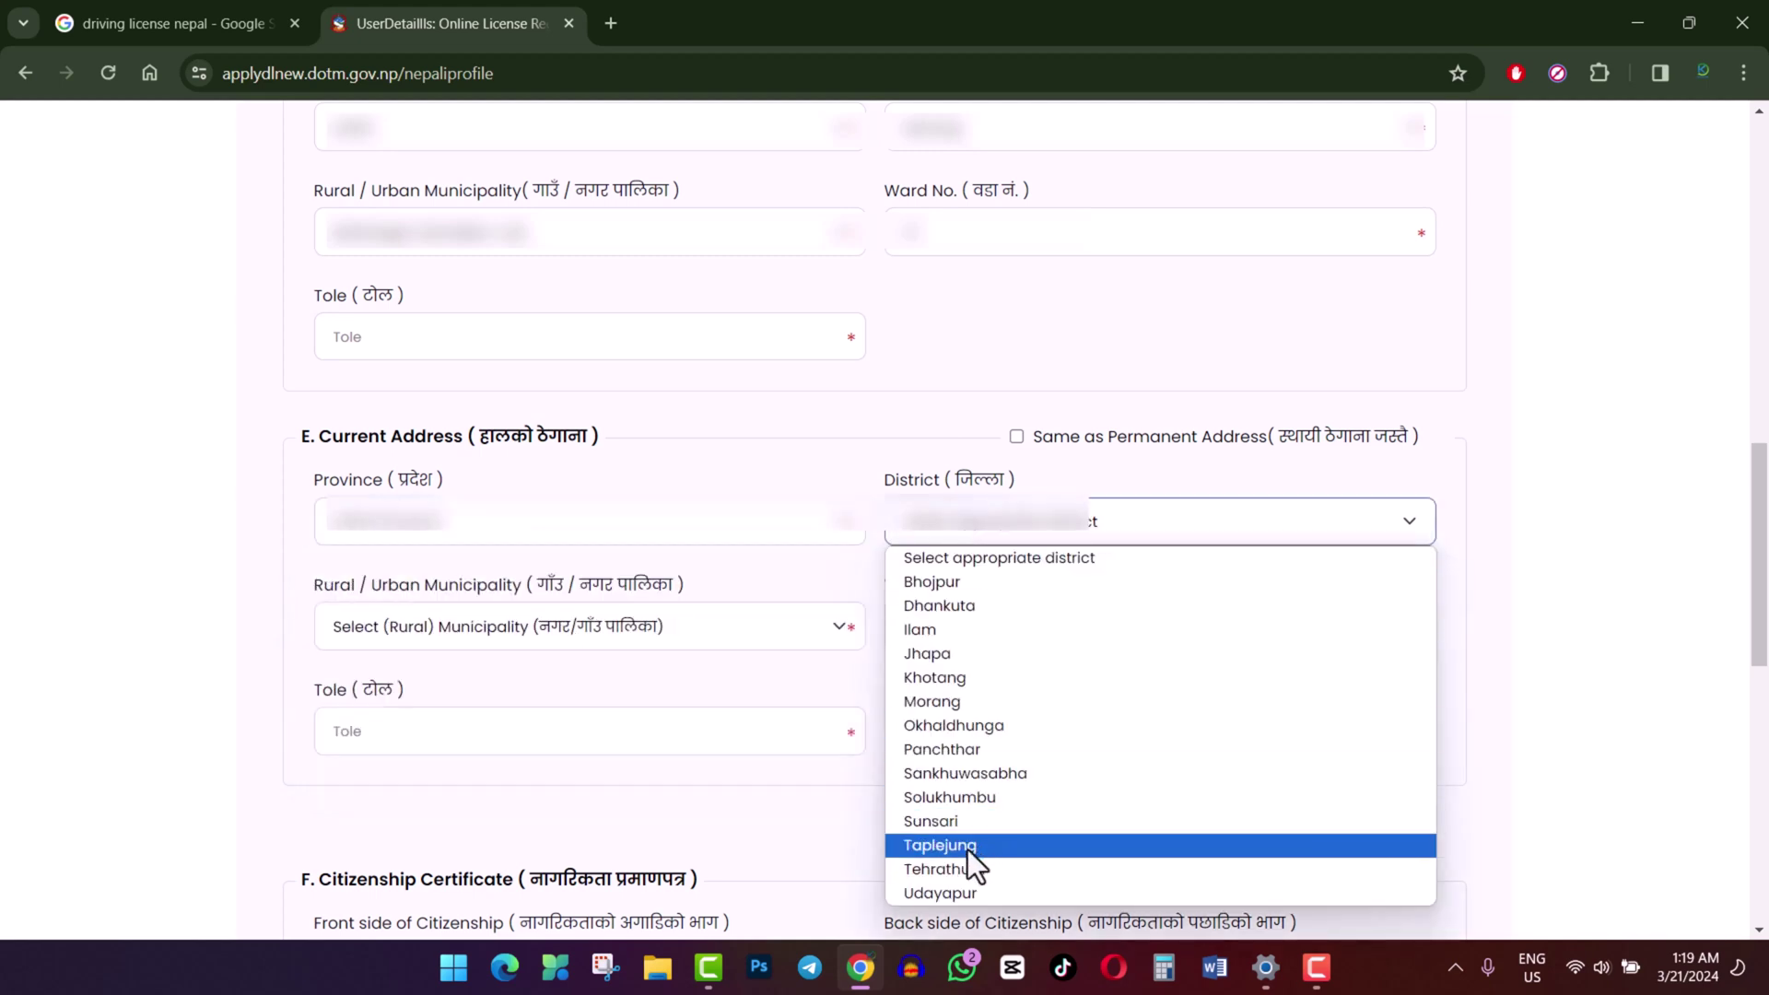
pyautogui.press('m')
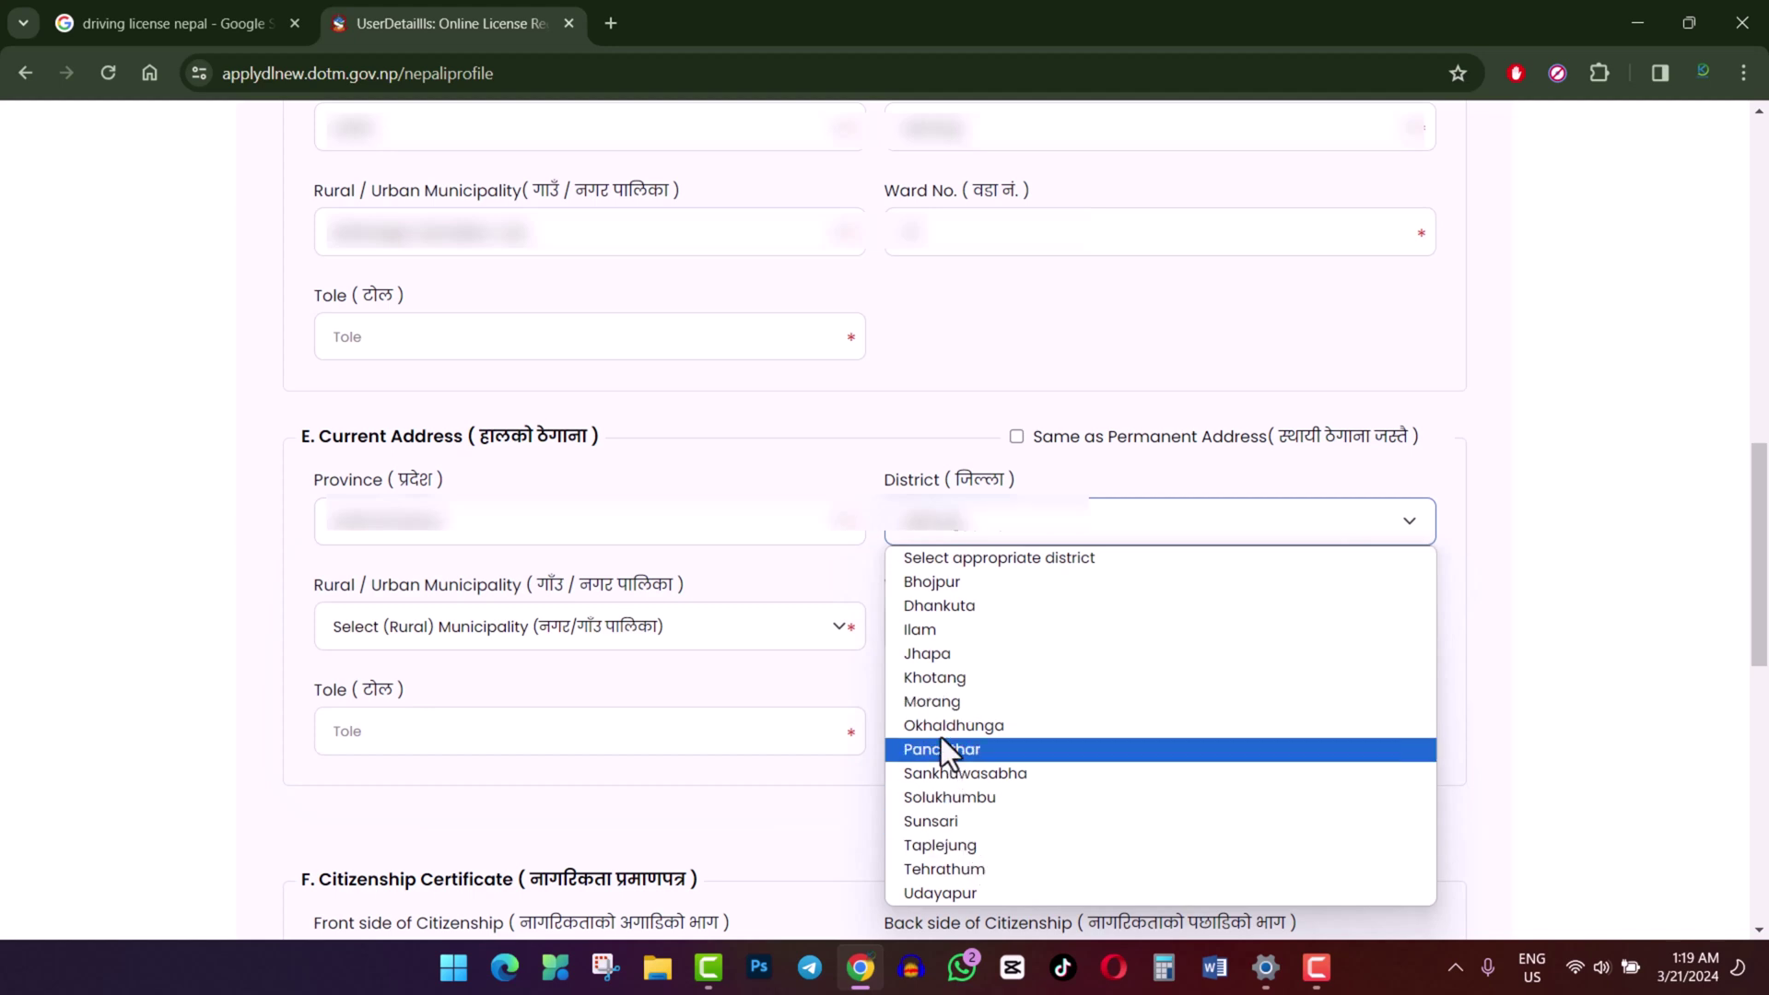
pyautogui.click(932, 700)
pyautogui.click(433, 627)
pyautogui.press('m')
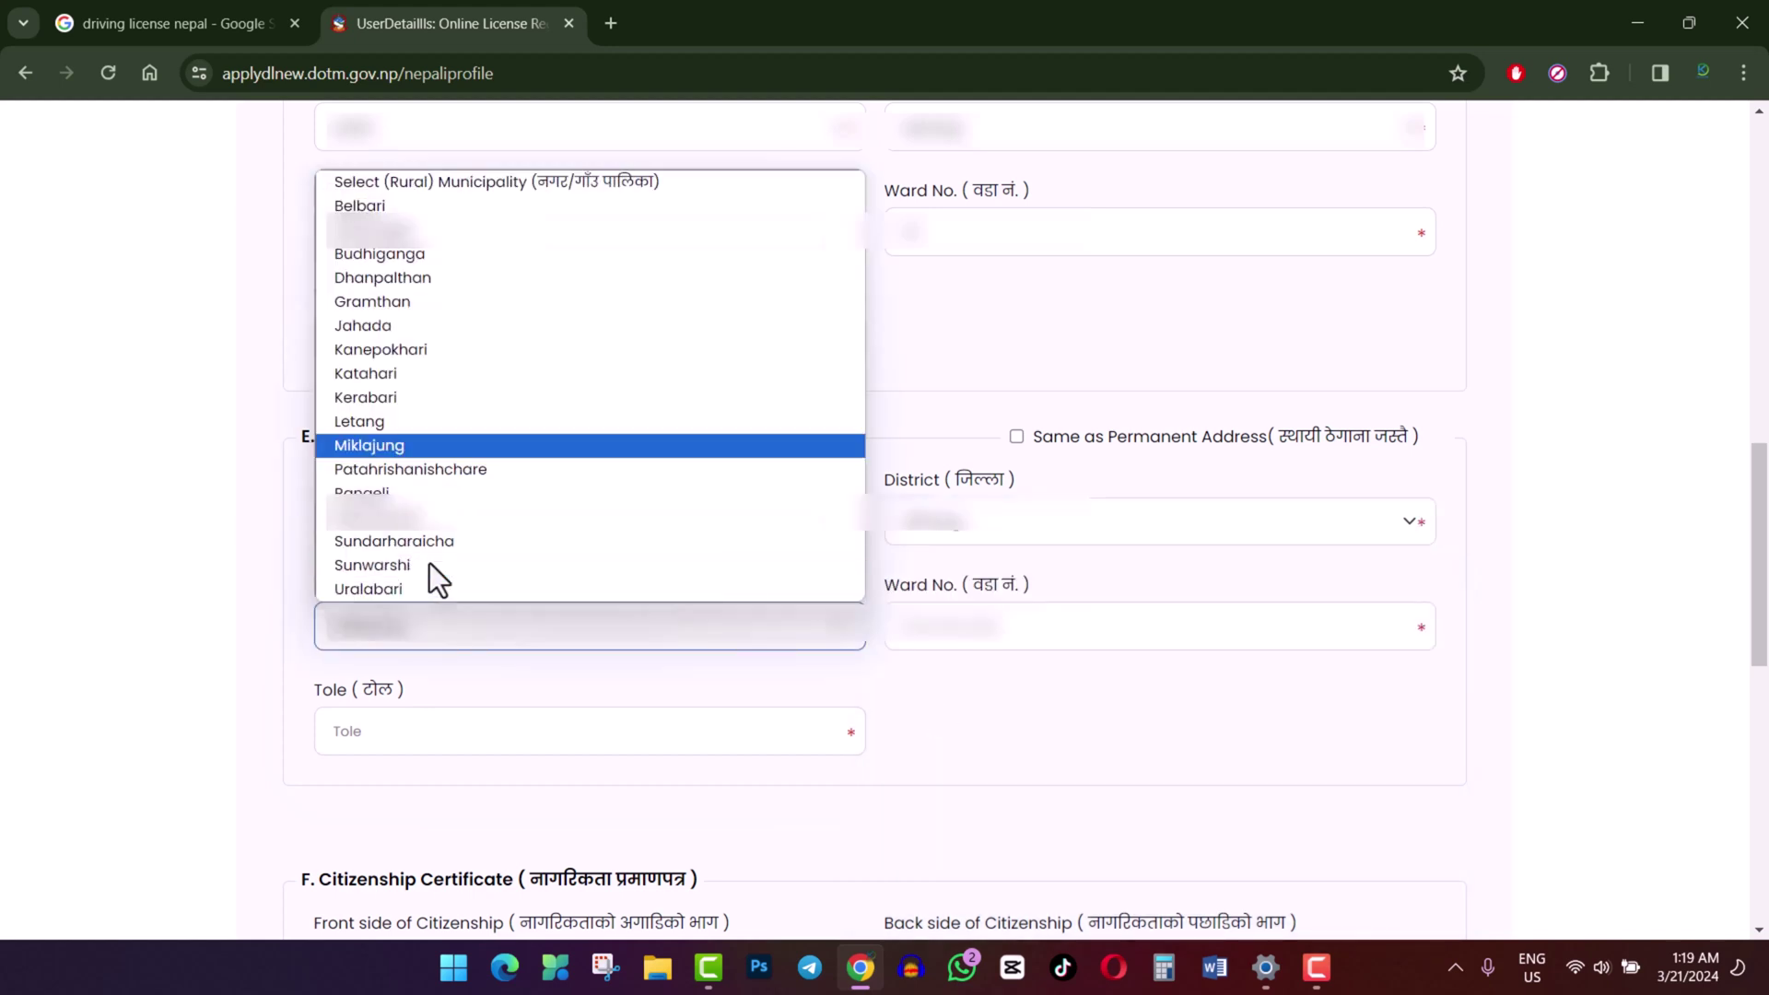
pyautogui.press('b')
pyautogui.click(433, 352)
# Step: Enter the applicant's ward number and tole in the current address
pyautogui.click(949, 624)
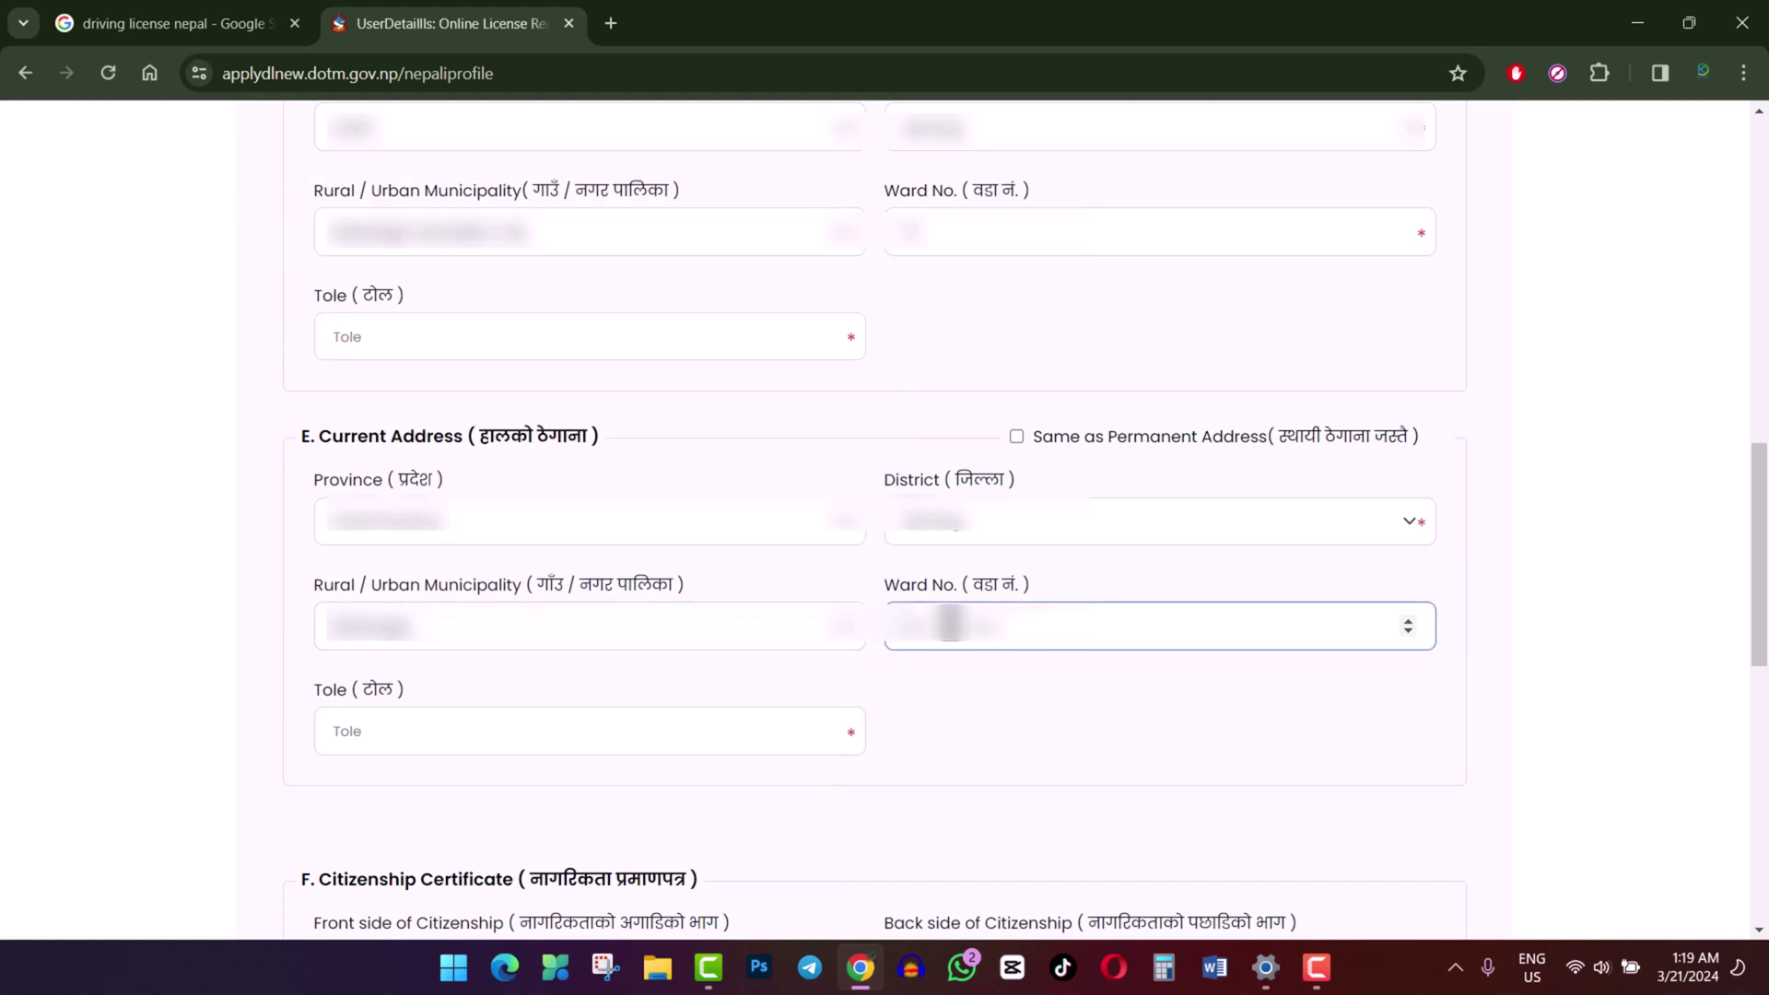
pyautogui.press('BackSpace')
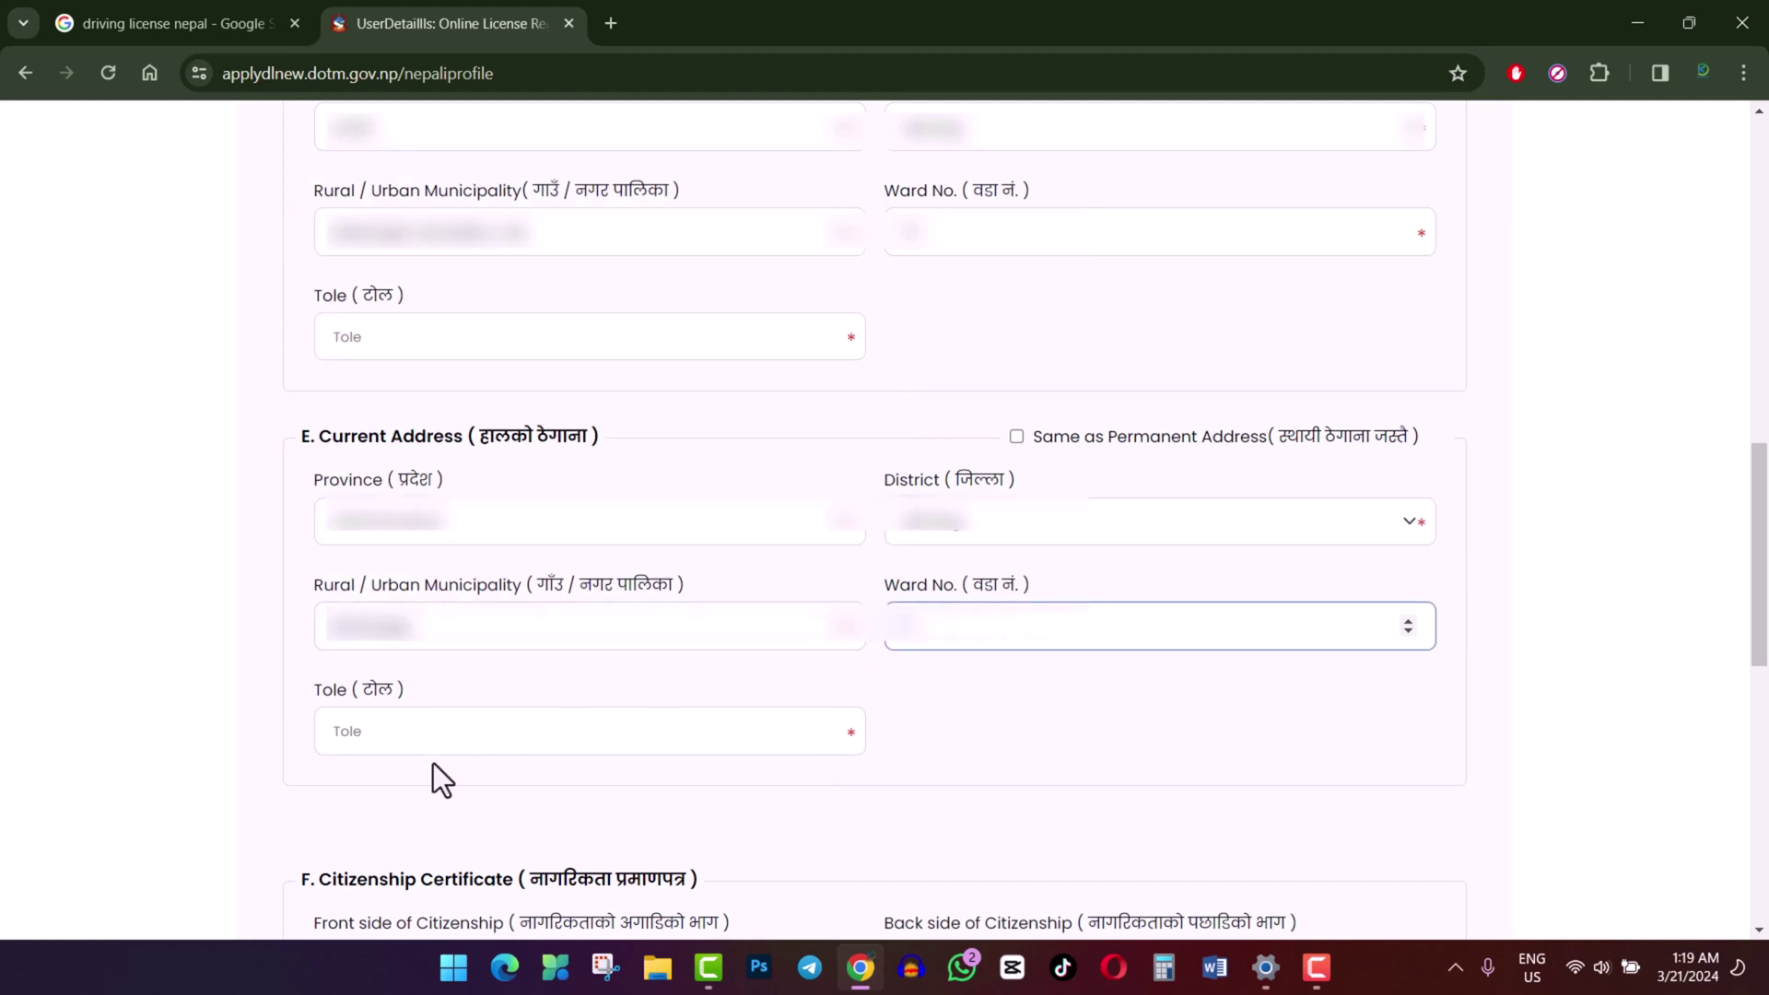
pyautogui.click(455, 749)
pyautogui.click(455, 788)
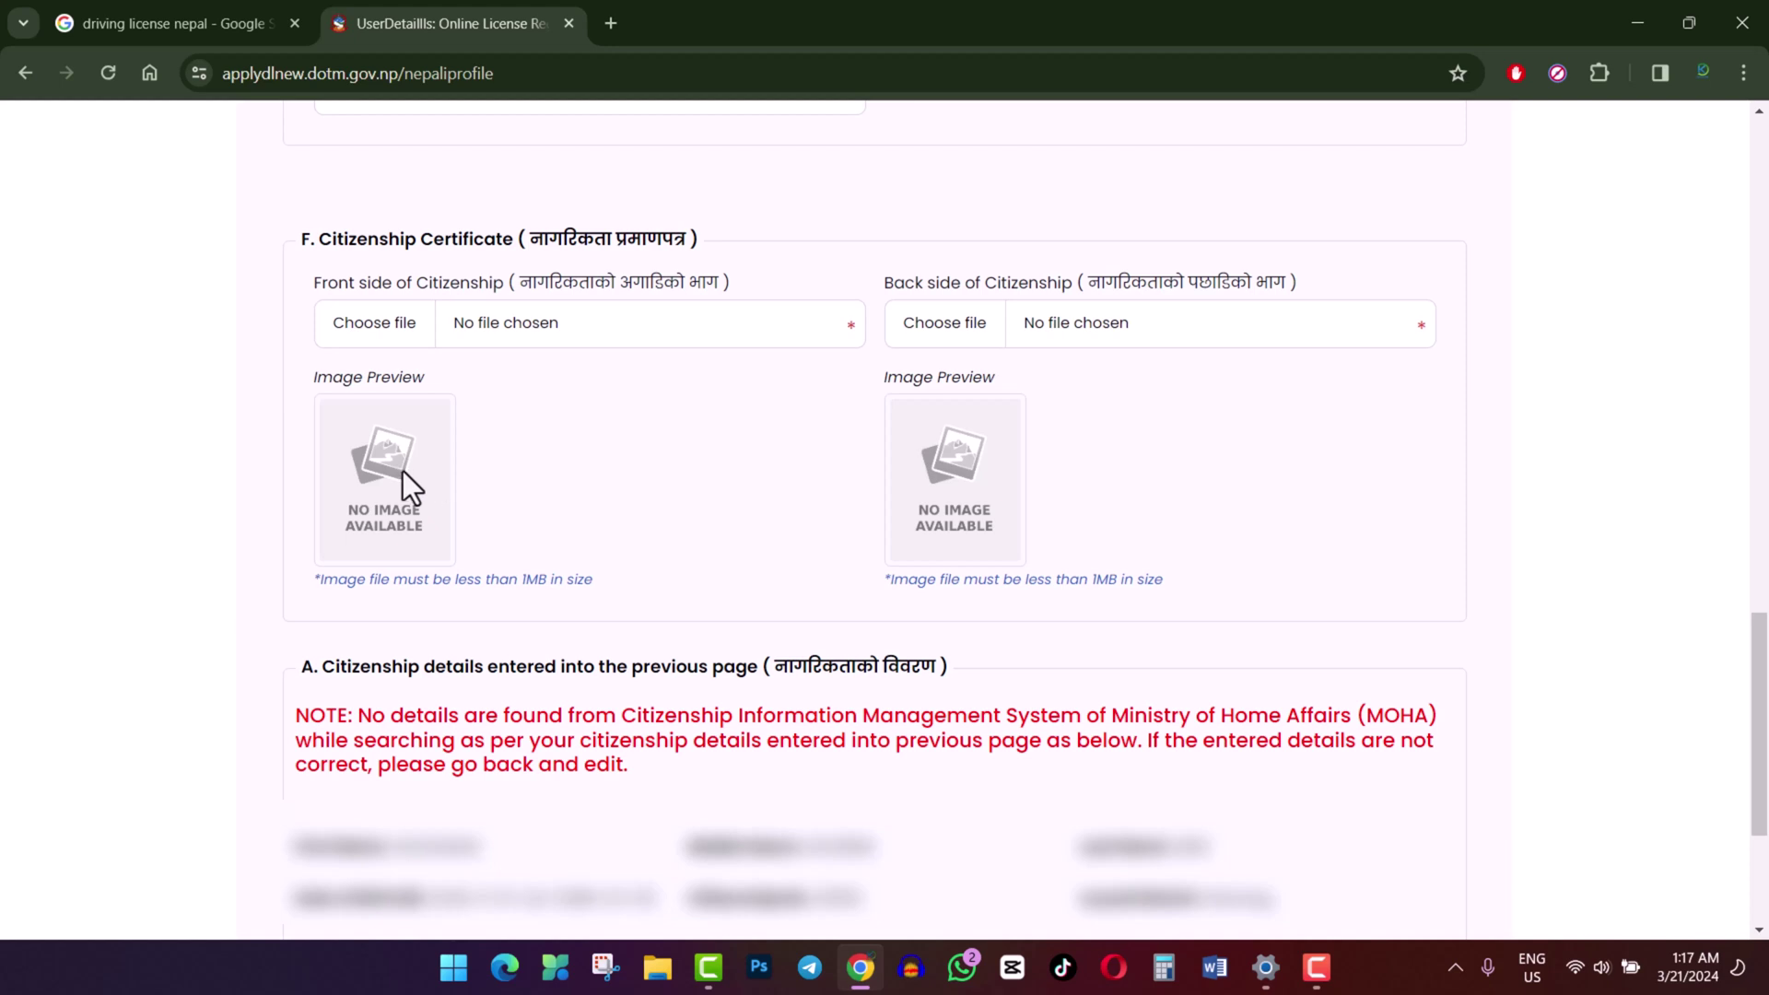
# Step: Upload Nahrikta Font.png as the front side and Nagrikta Back.png as the back side of the citizenship certificate
pyautogui.click(398, 344)
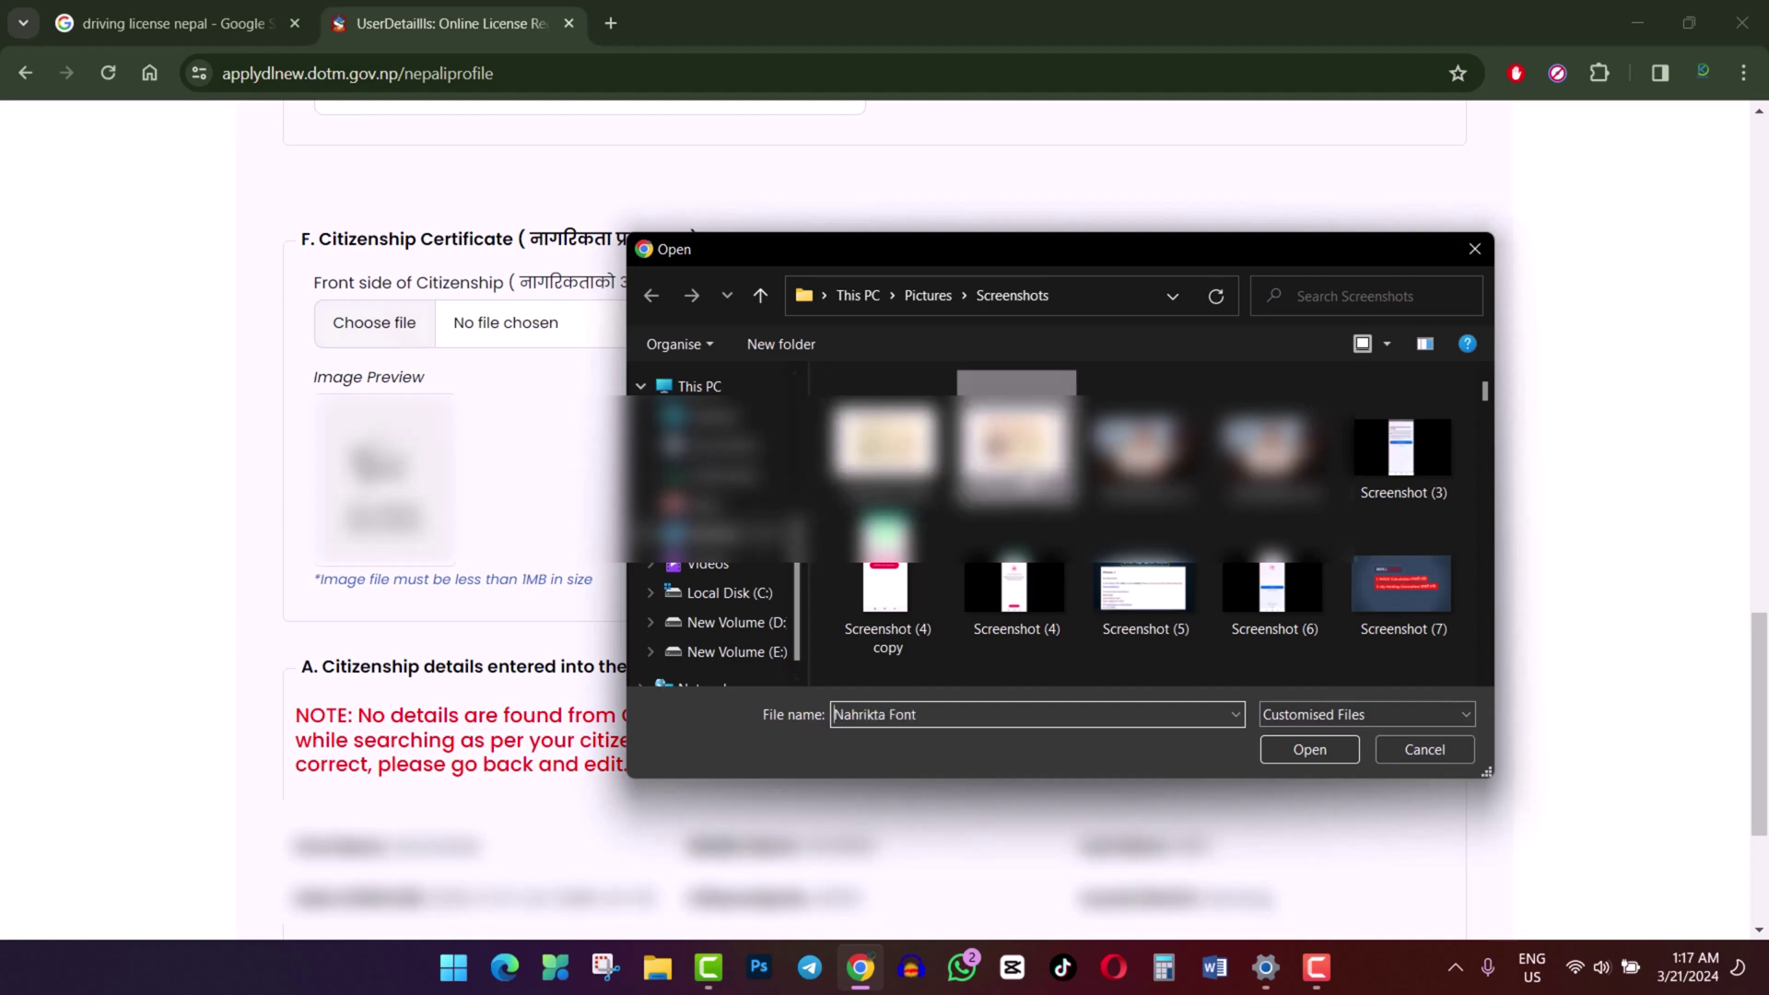
pyautogui.click(1316, 754)
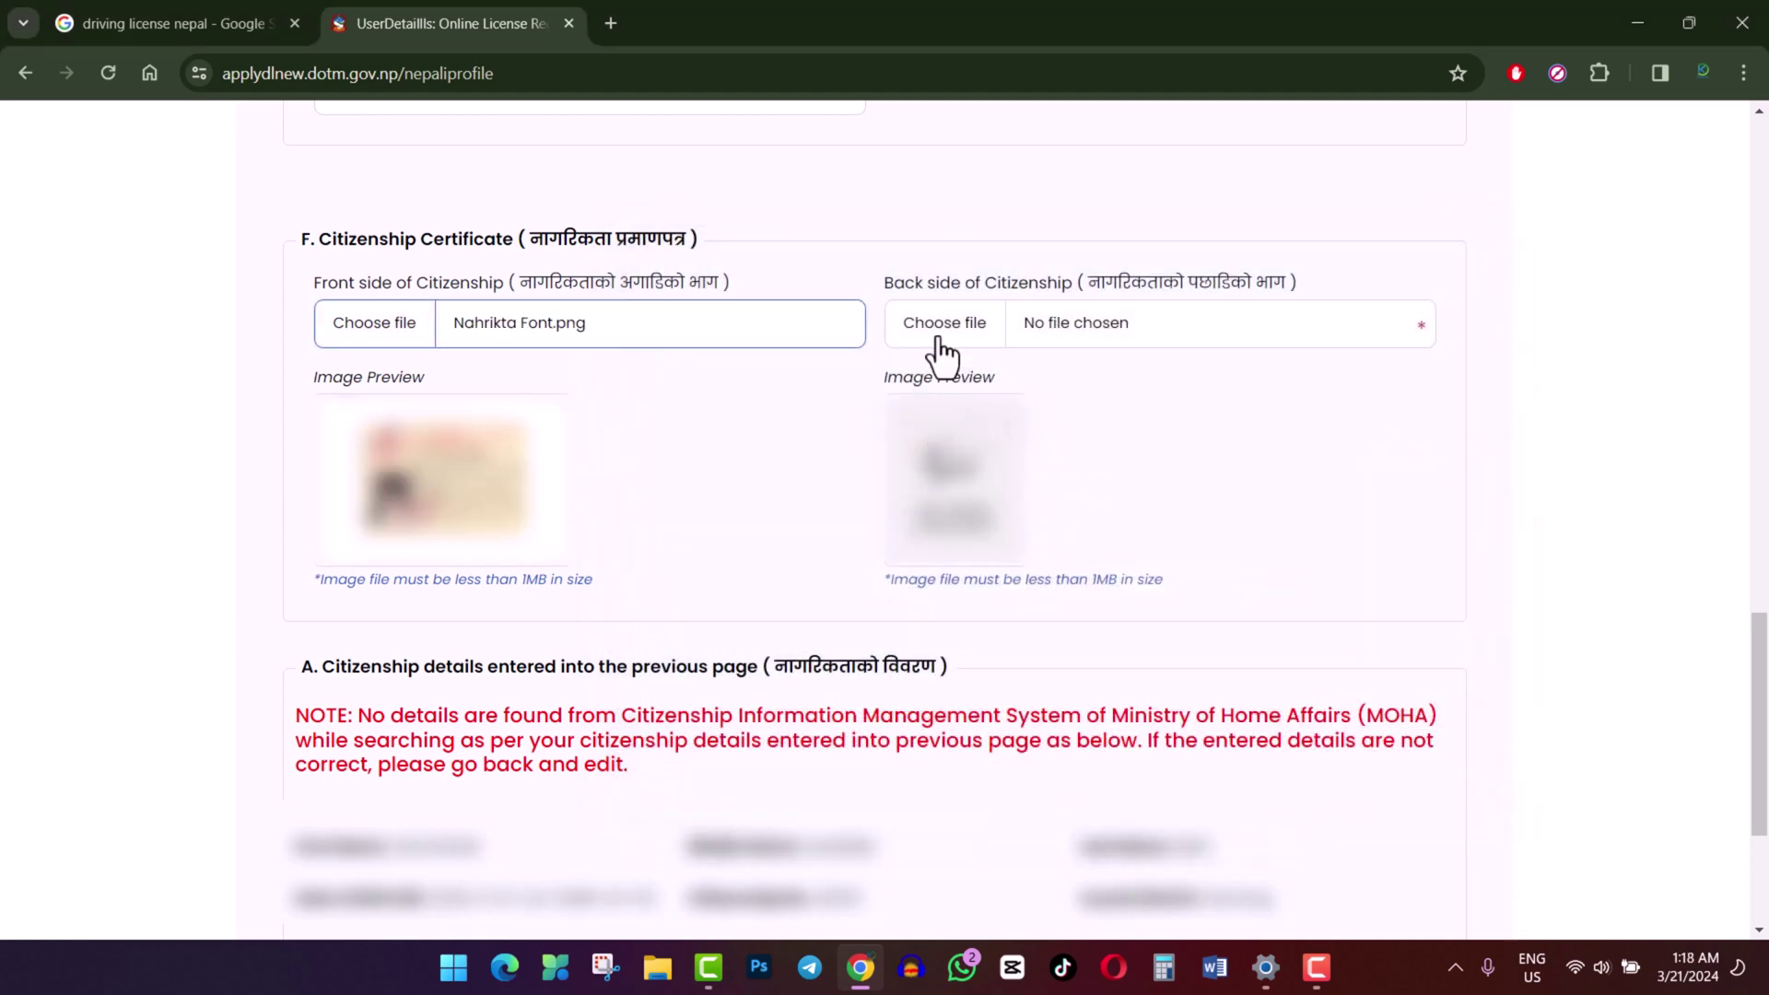
pyautogui.click(940, 333)
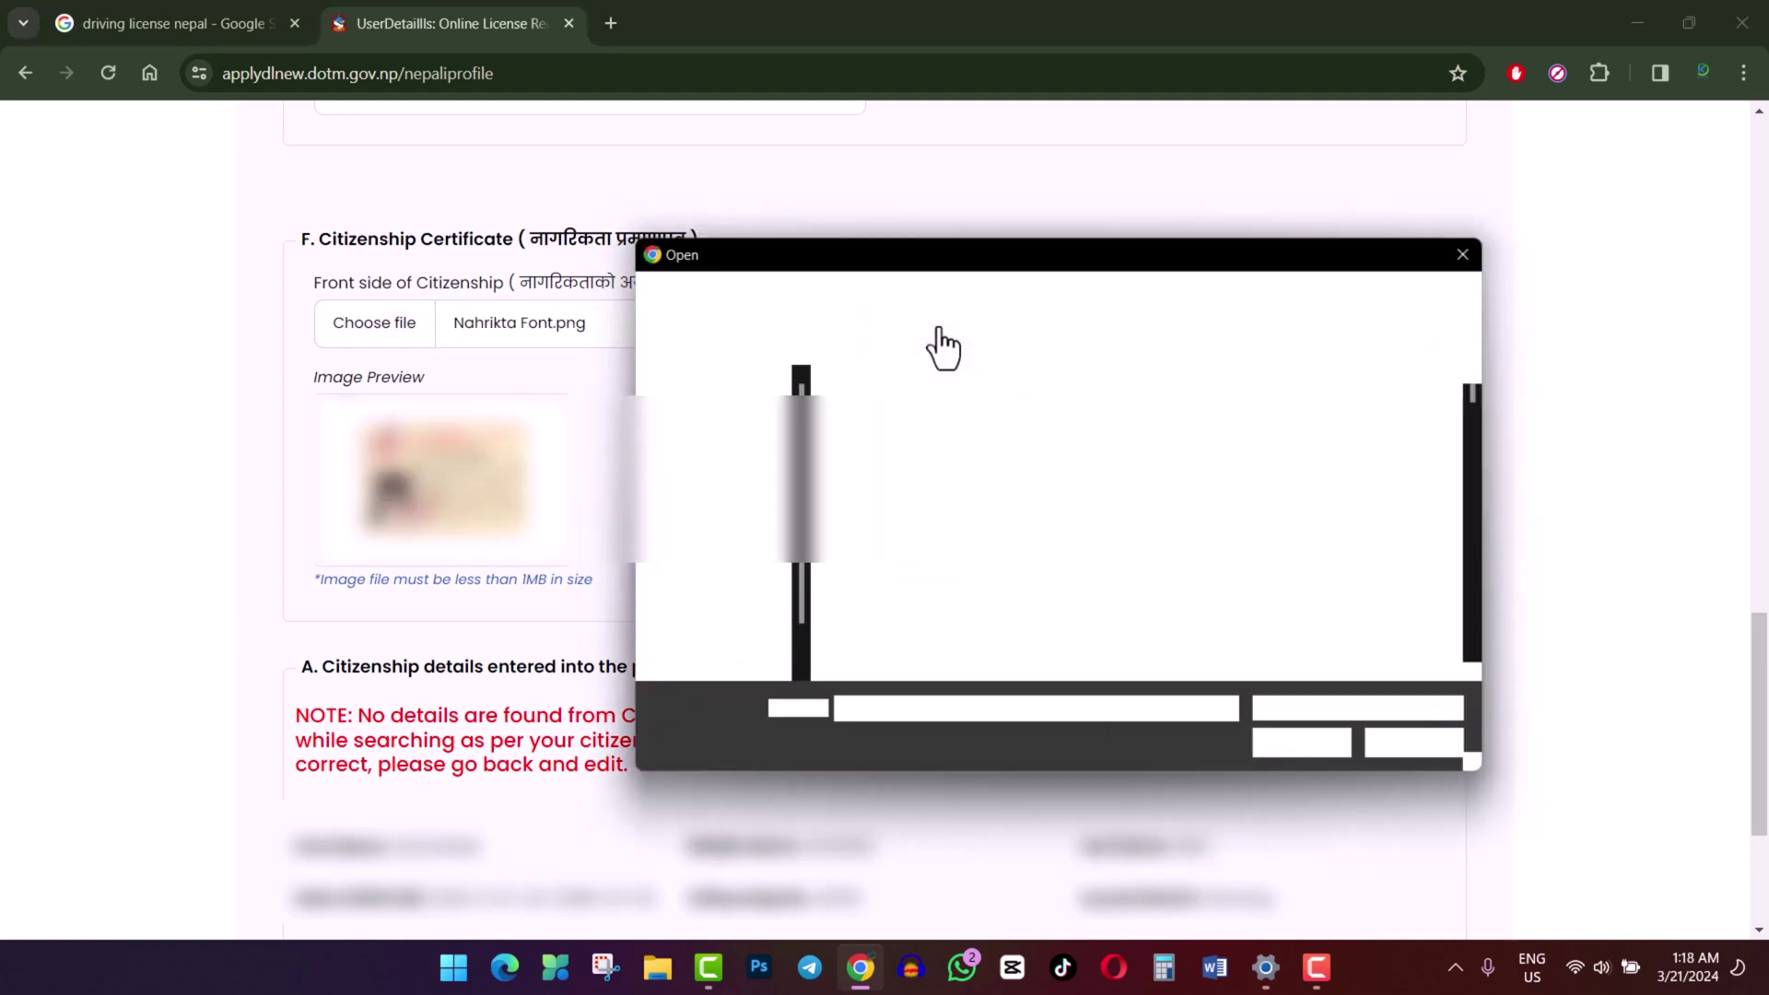
pyautogui.click(887, 442)
pyautogui.click(1332, 759)
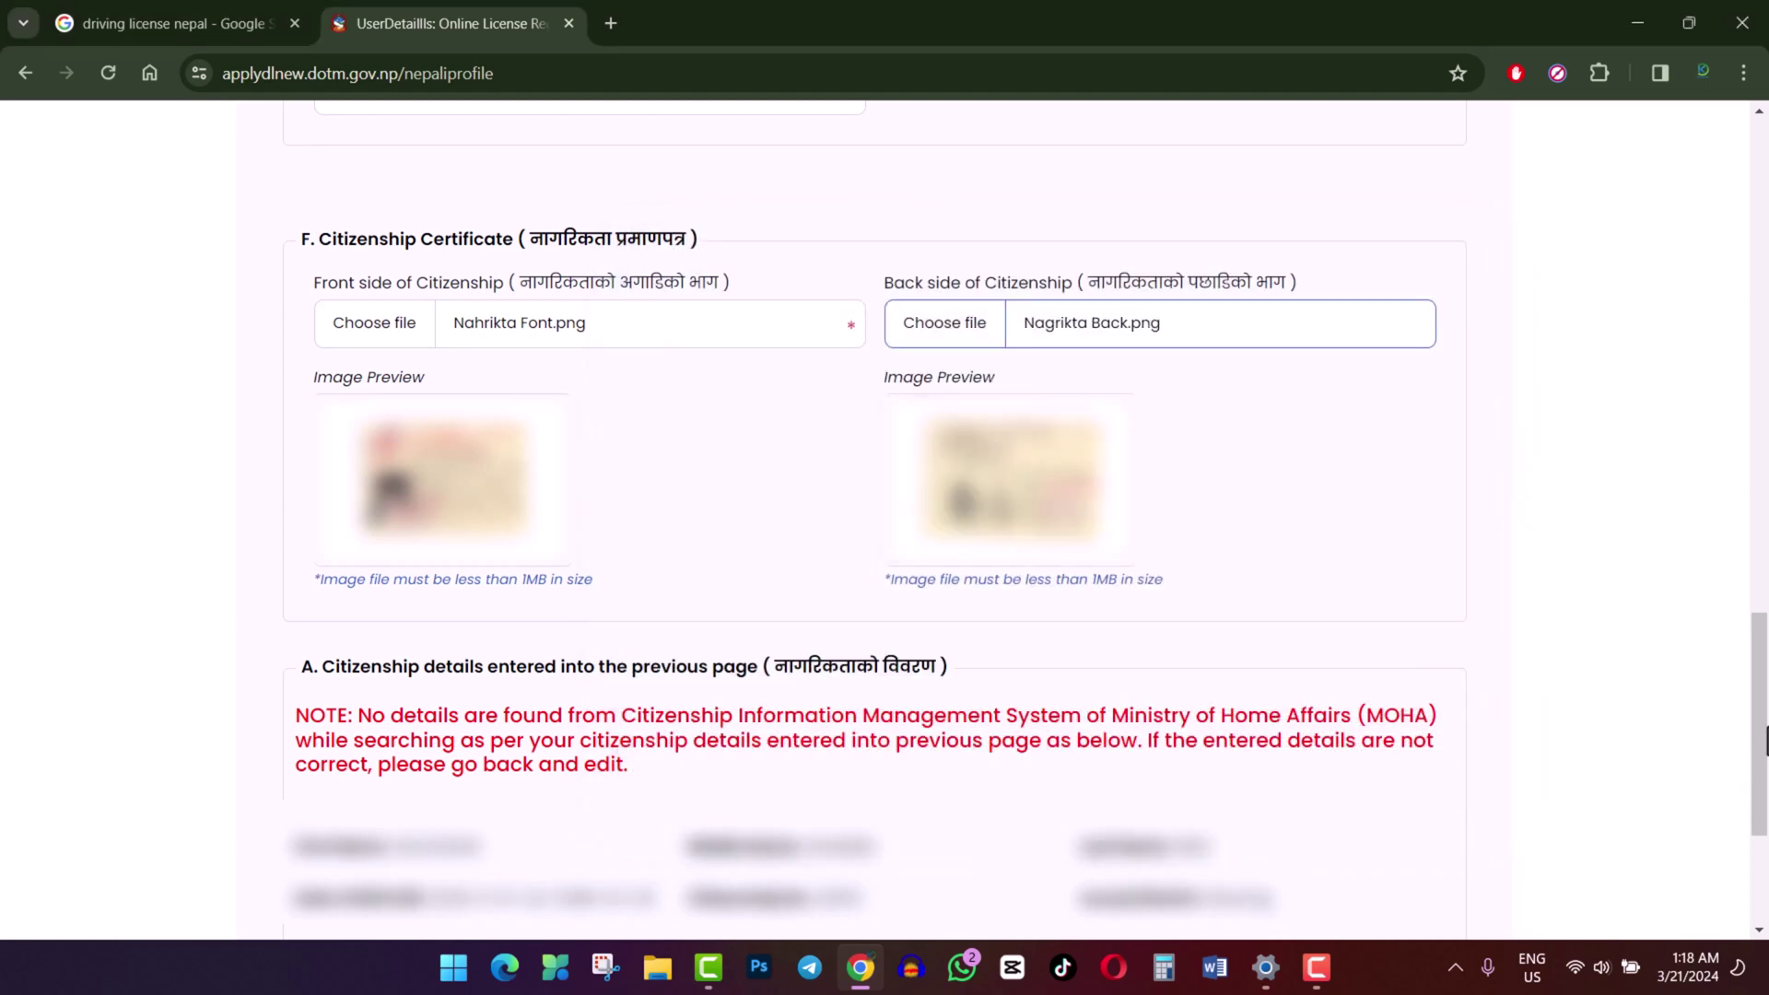
# Step: Read the note about the citizenship details entered on the previous page and proceed to the application summary
pyautogui.scroll(-3, 1764, 740)
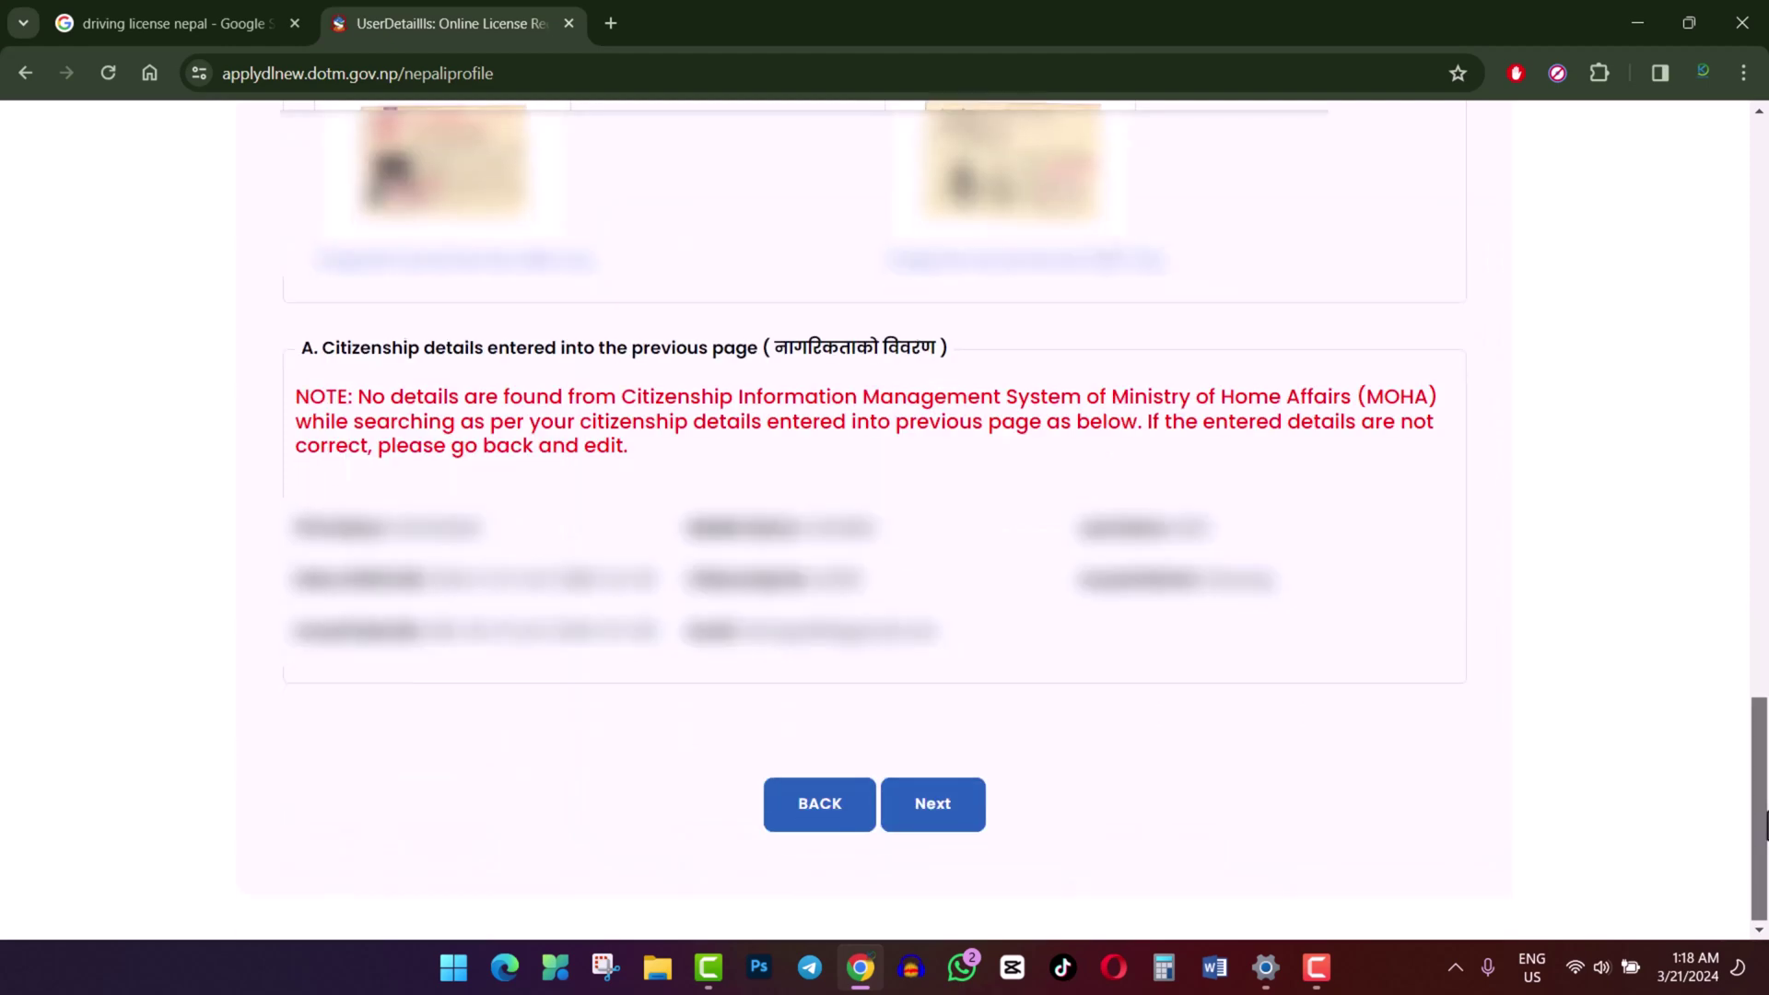
pyautogui.moveTo(371, 394); pyautogui.dragTo(887, 442)
pyautogui.moveTo(1065, 444); pyautogui.dragTo(353, 398)
pyautogui.click(637, 449)
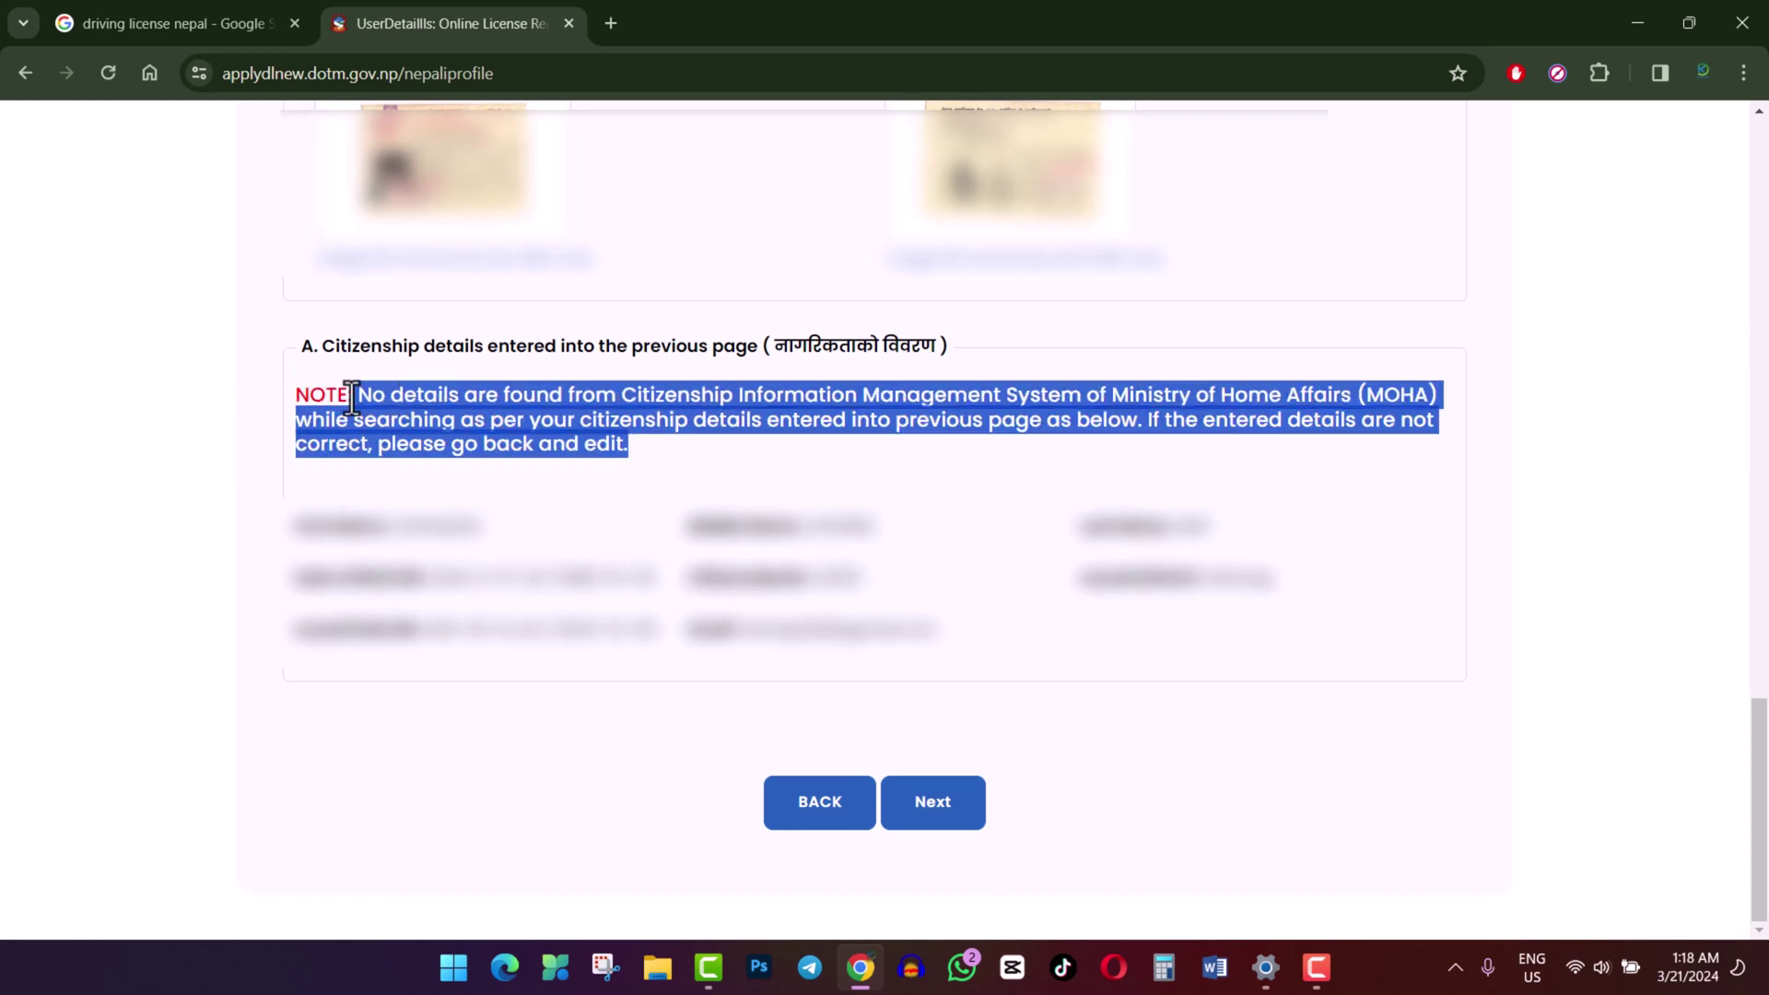
pyautogui.click(1141, 818)
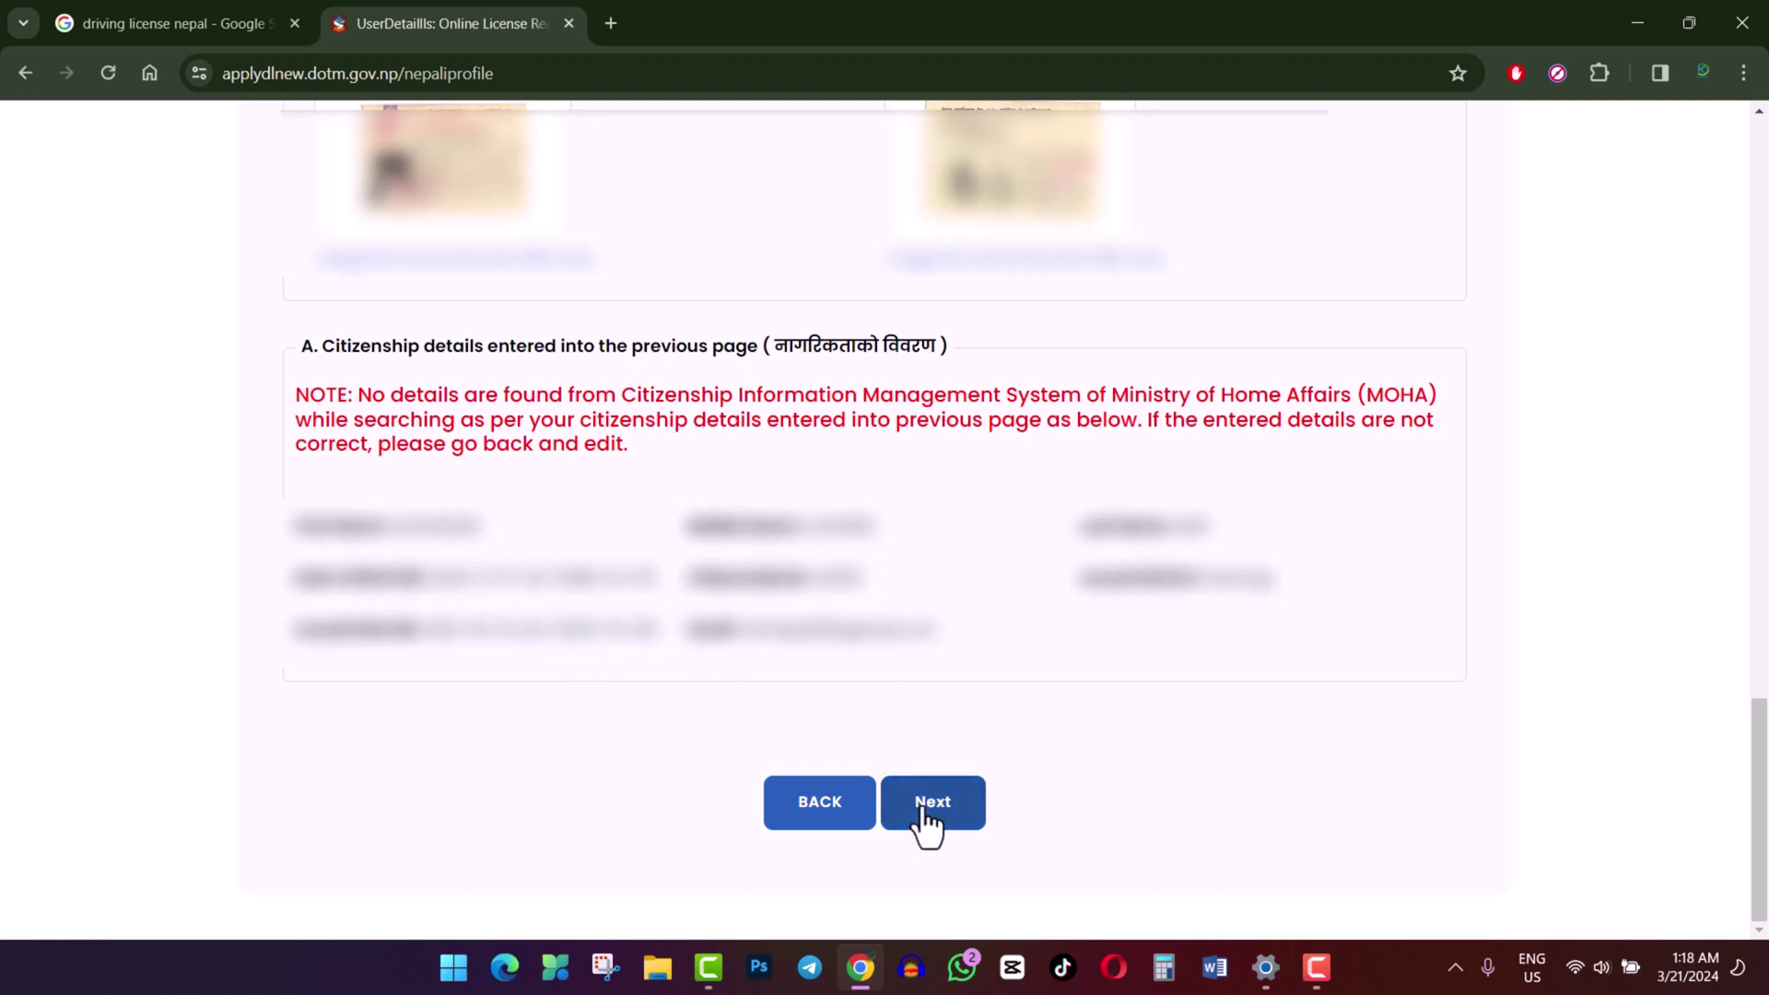
pyautogui.click(923, 811)
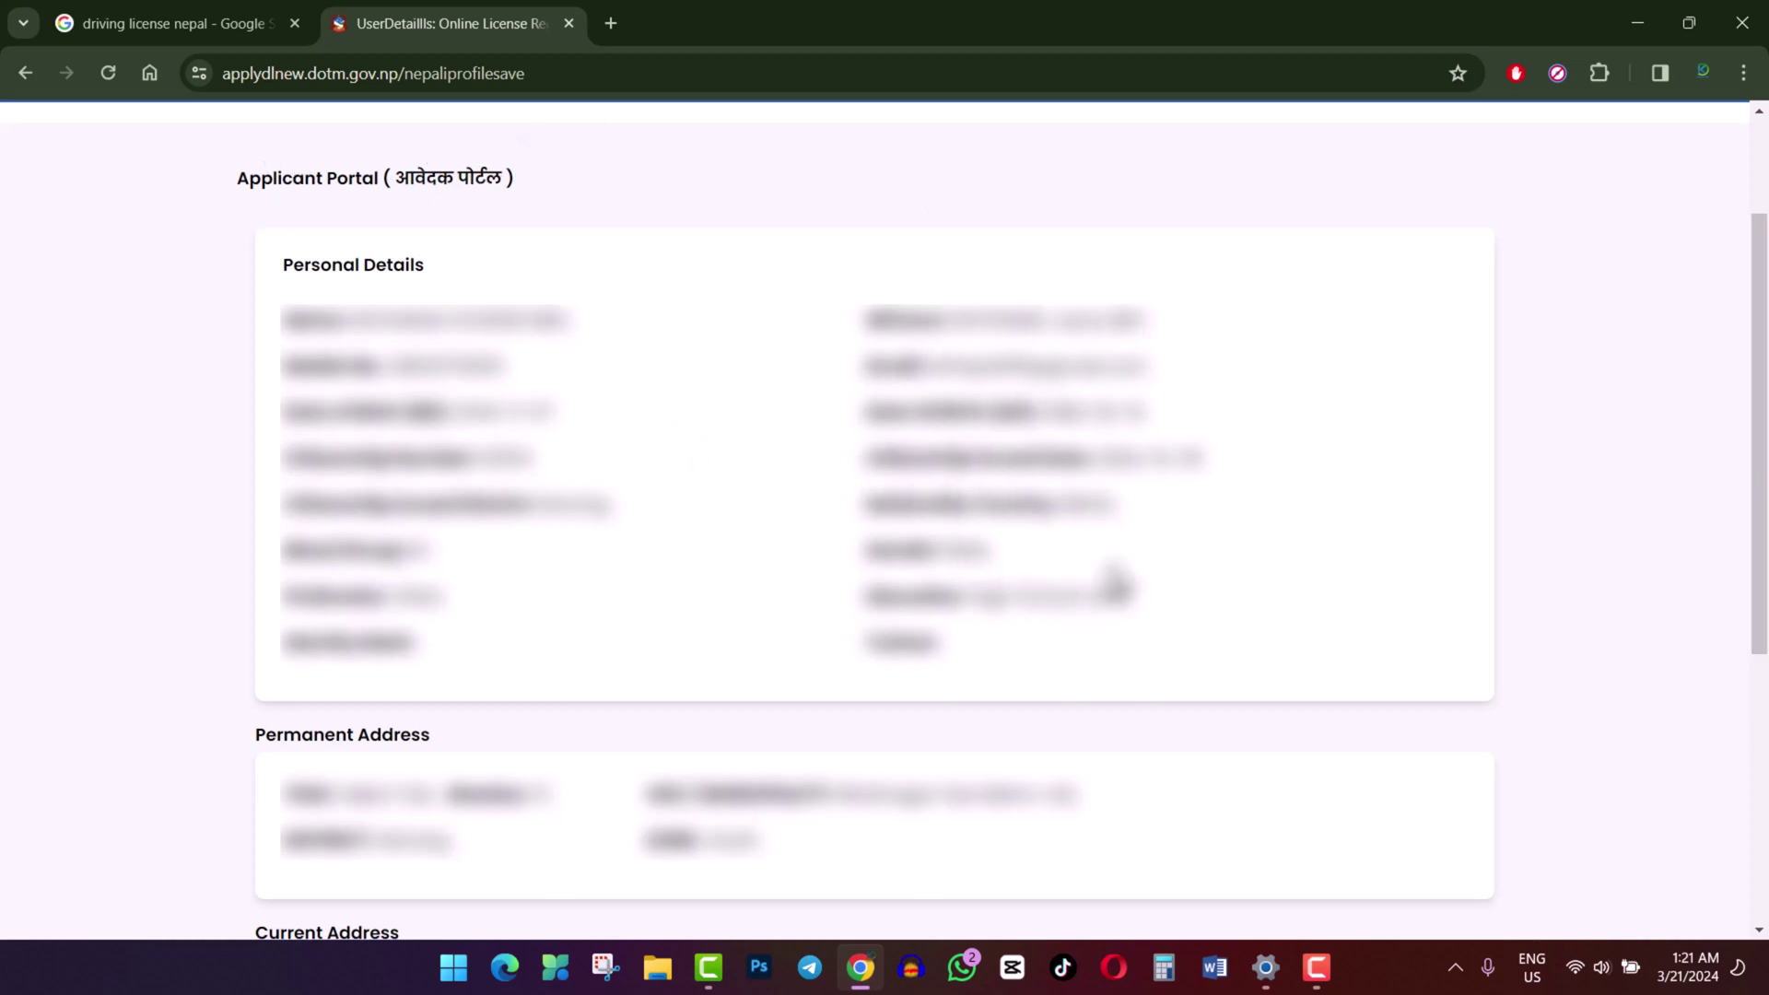
# Step: Review the personal and address details, accept the declaration that they are correct and submit the form
pyautogui.scroll(-3, 903, 548)
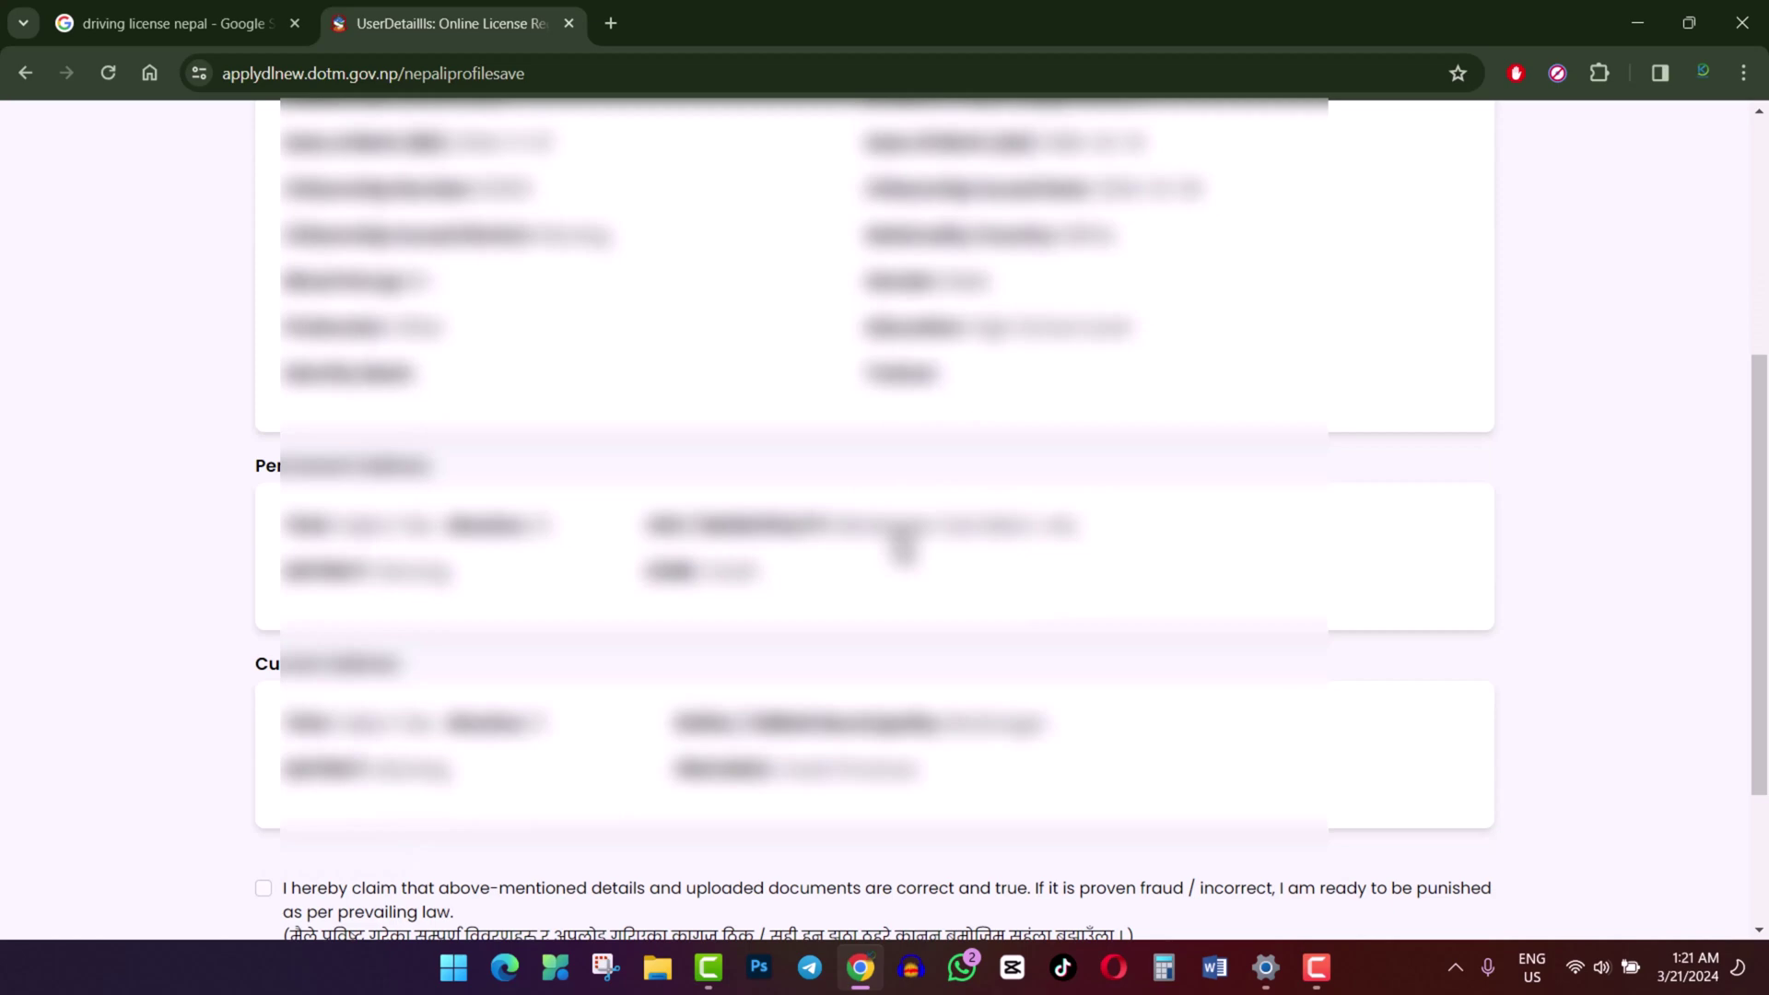
pyautogui.scroll(-3, 902, 548)
pyautogui.scroll(3, 898, 529)
pyautogui.scroll(-3, 898, 530)
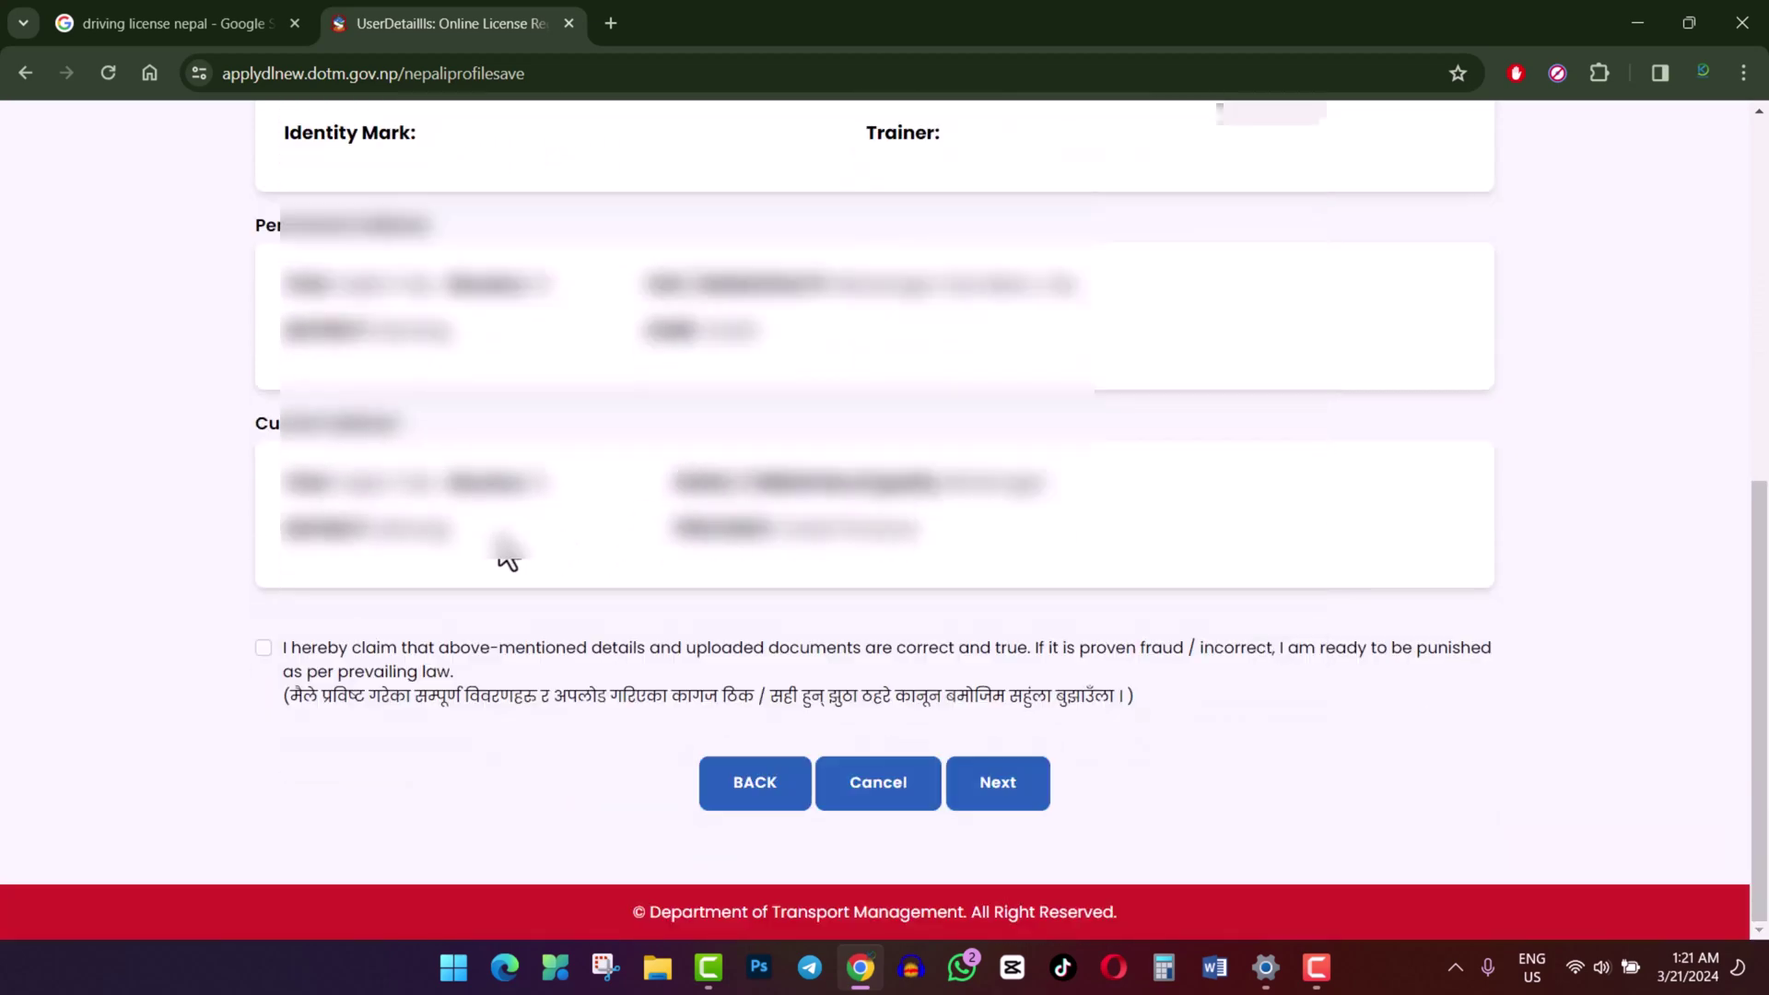
pyautogui.click(263, 649)
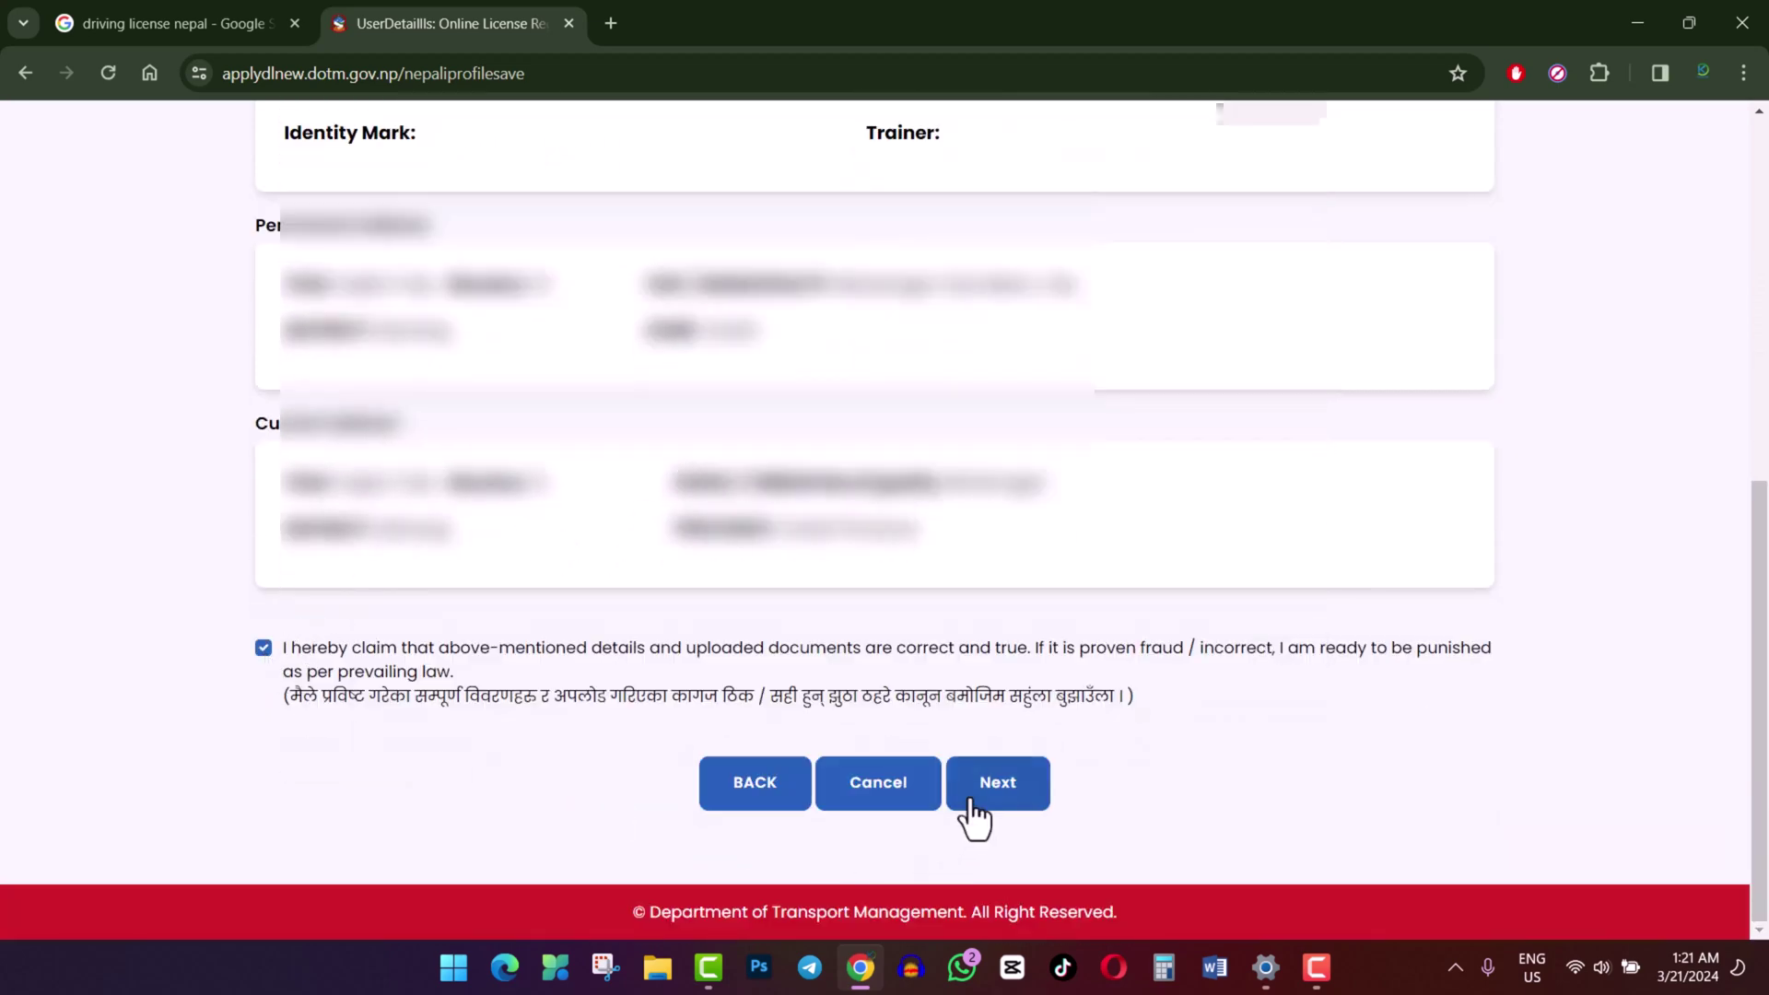
pyautogui.click(989, 806)
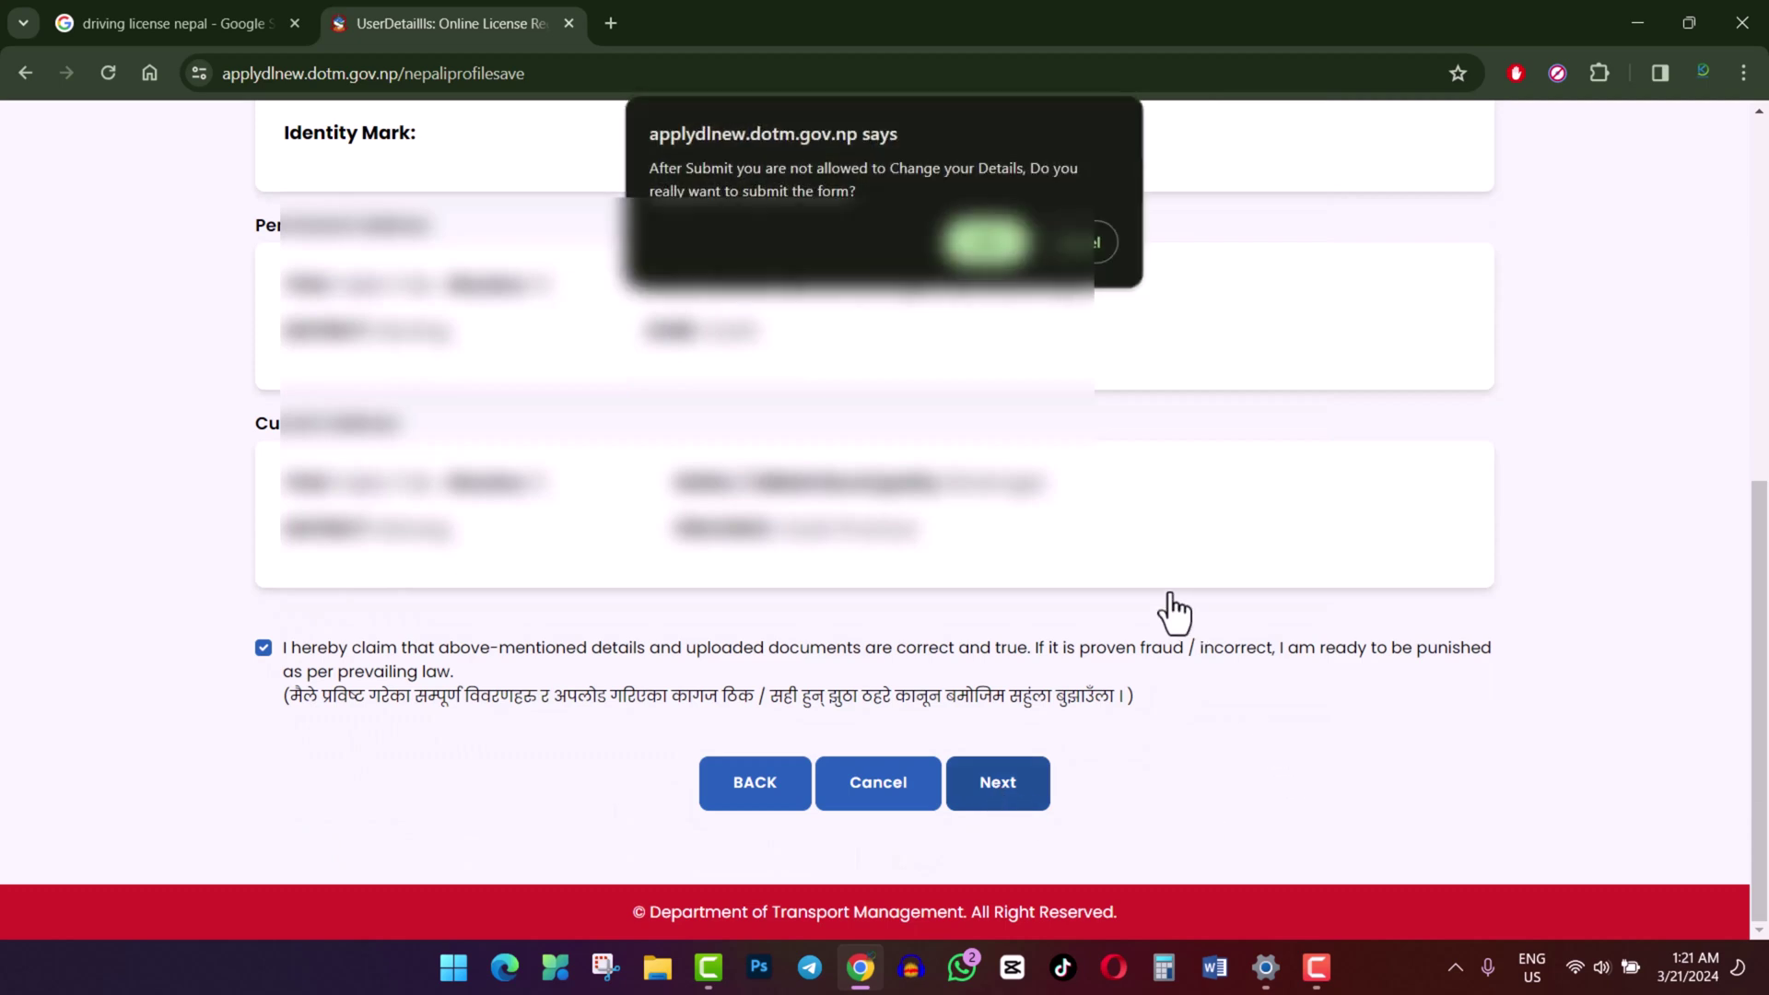
pyautogui.click(979, 244)
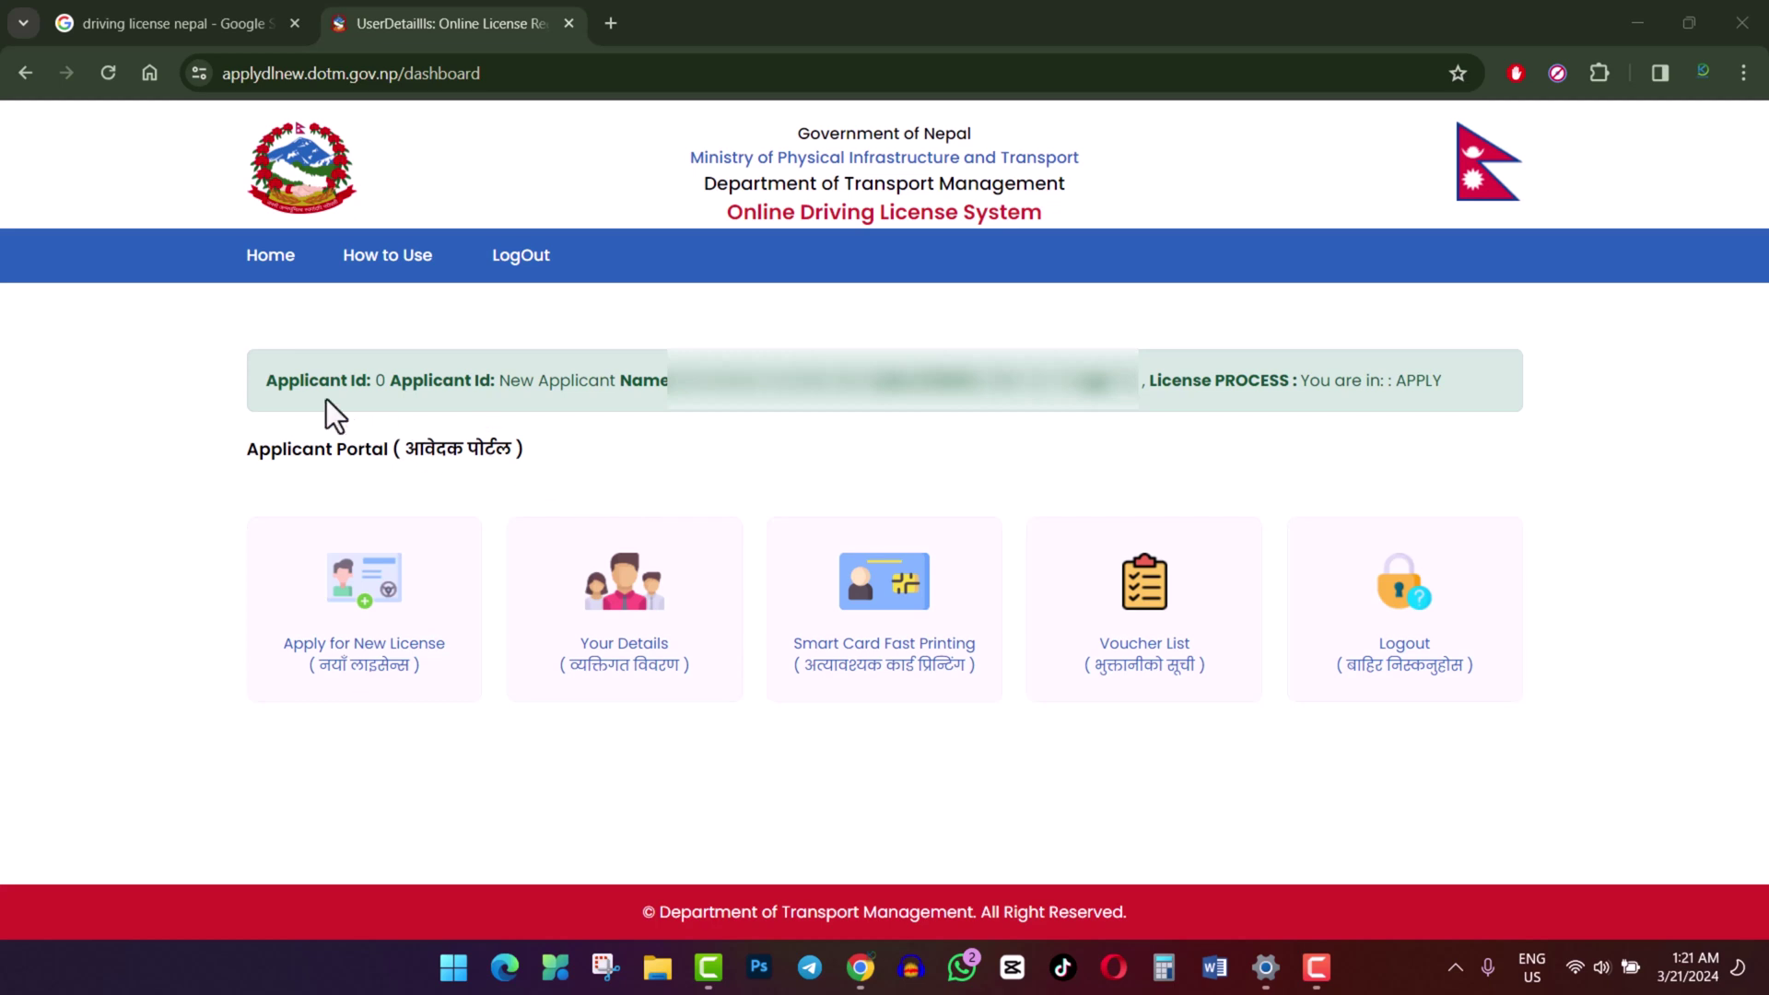
# Step: Check the license process status in the applicant portal and start applying for a new license
pyautogui.moveTo(374, 381); pyautogui.dragTo(1448, 385)
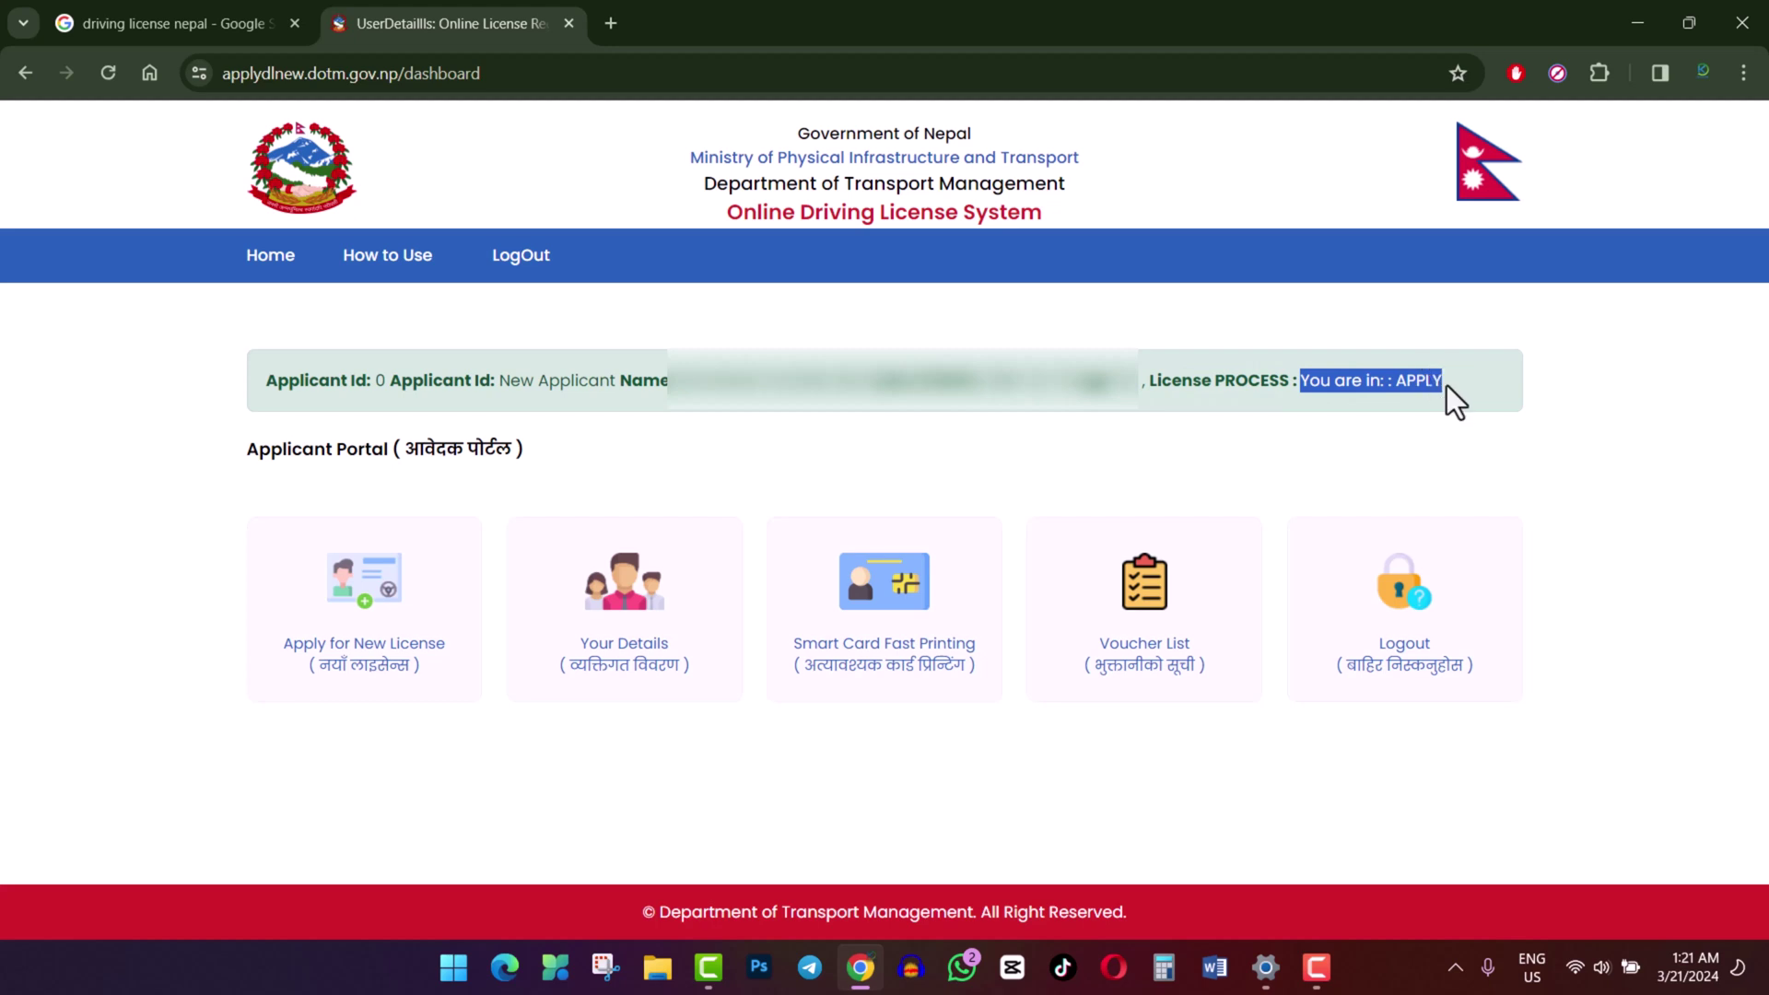
pyautogui.click(1352, 467)
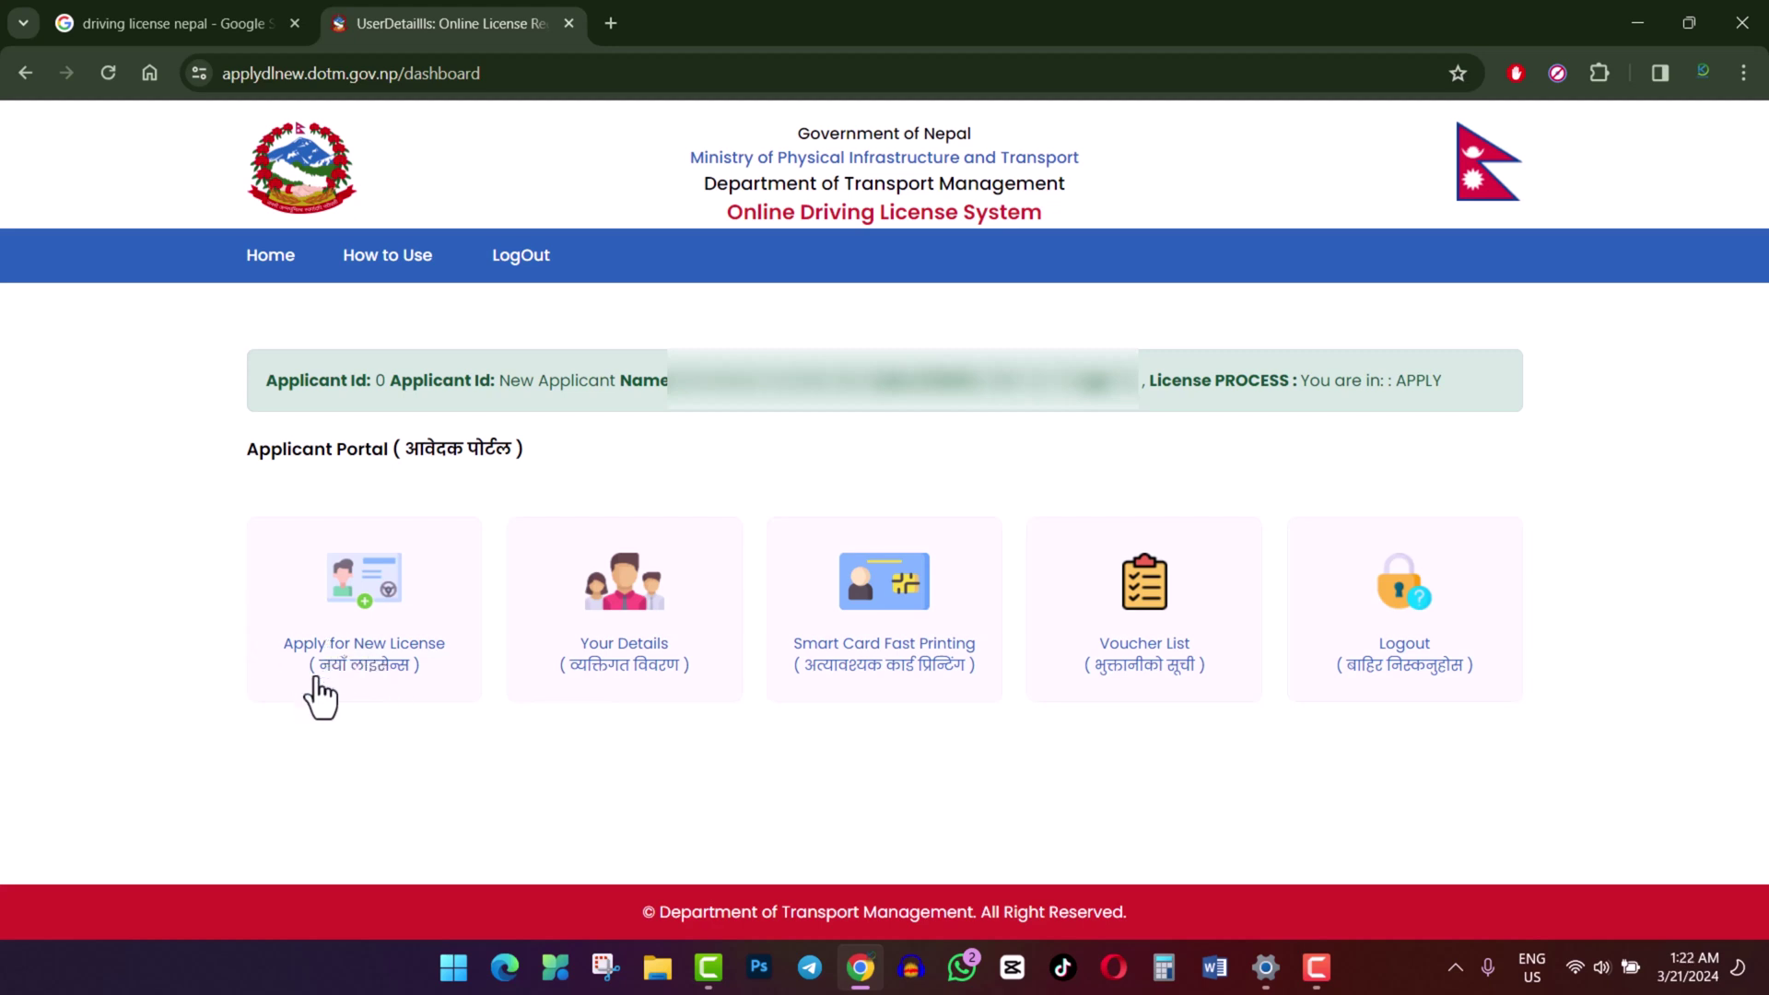
pyautogui.click(376, 658)
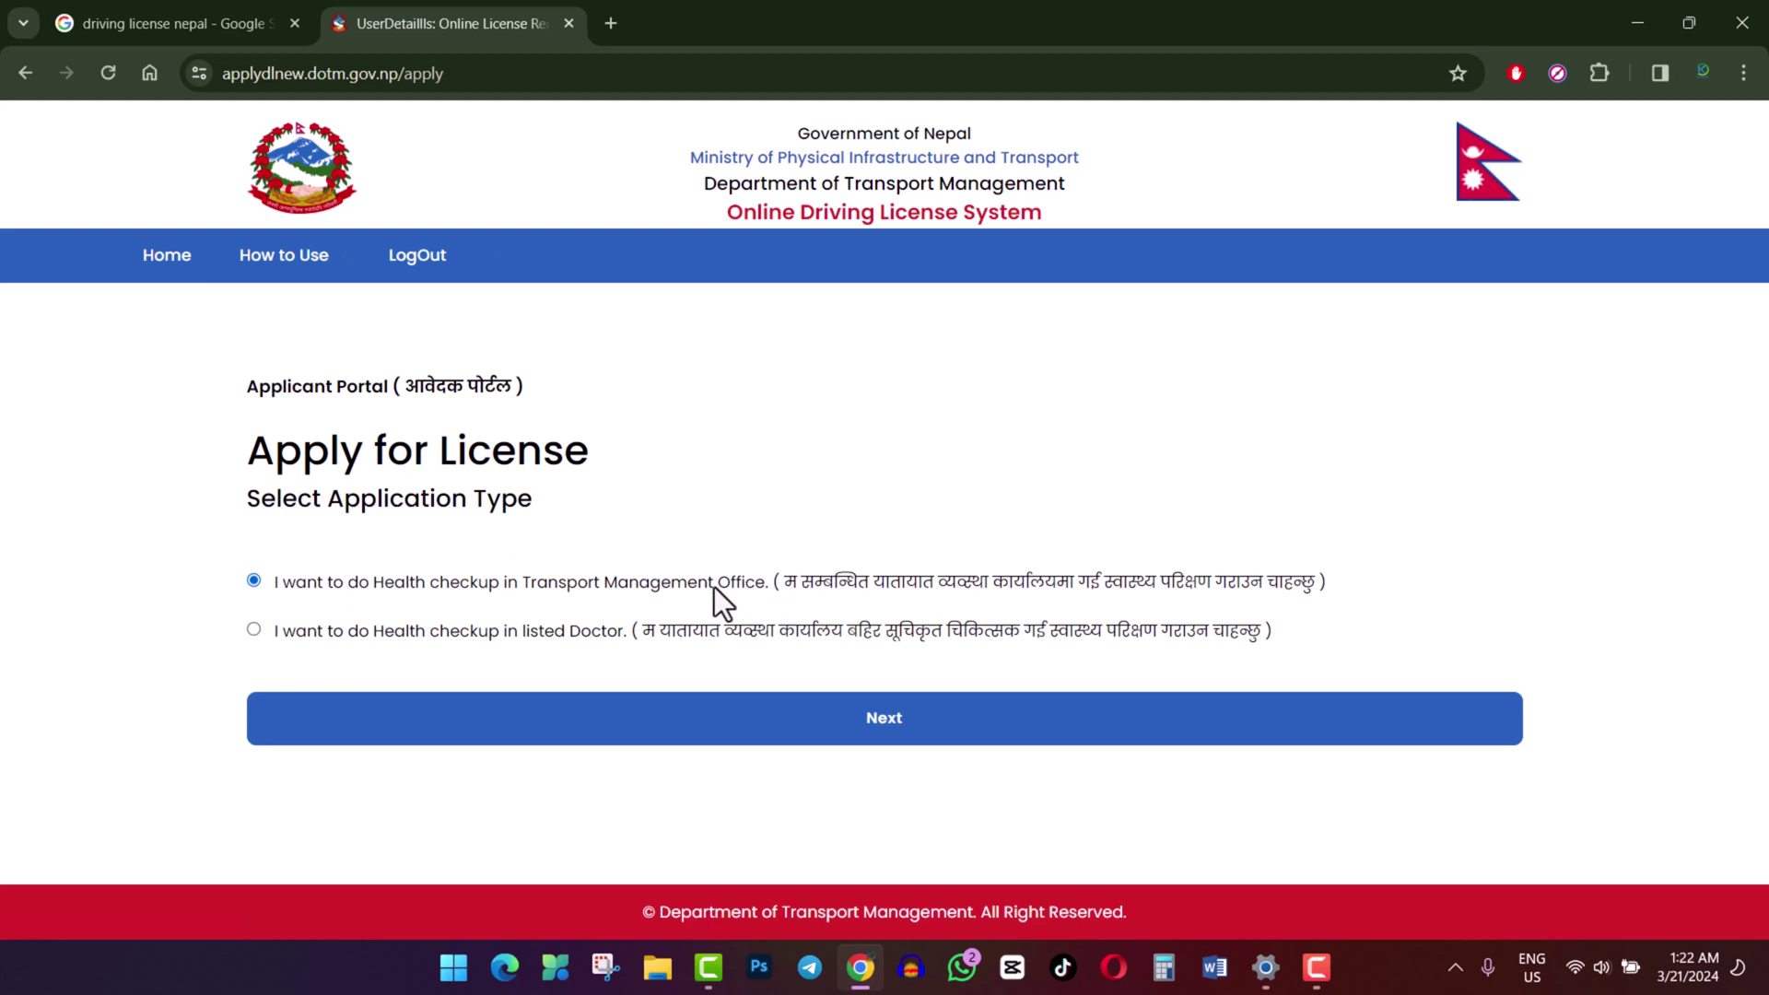
# Step: Examine the application types, comparing a health checkup in the Transport Management Office with one by a listed doctor
pyautogui.moveTo(232, 500); pyautogui.dragTo(583, 501)
pyautogui.click(625, 531)
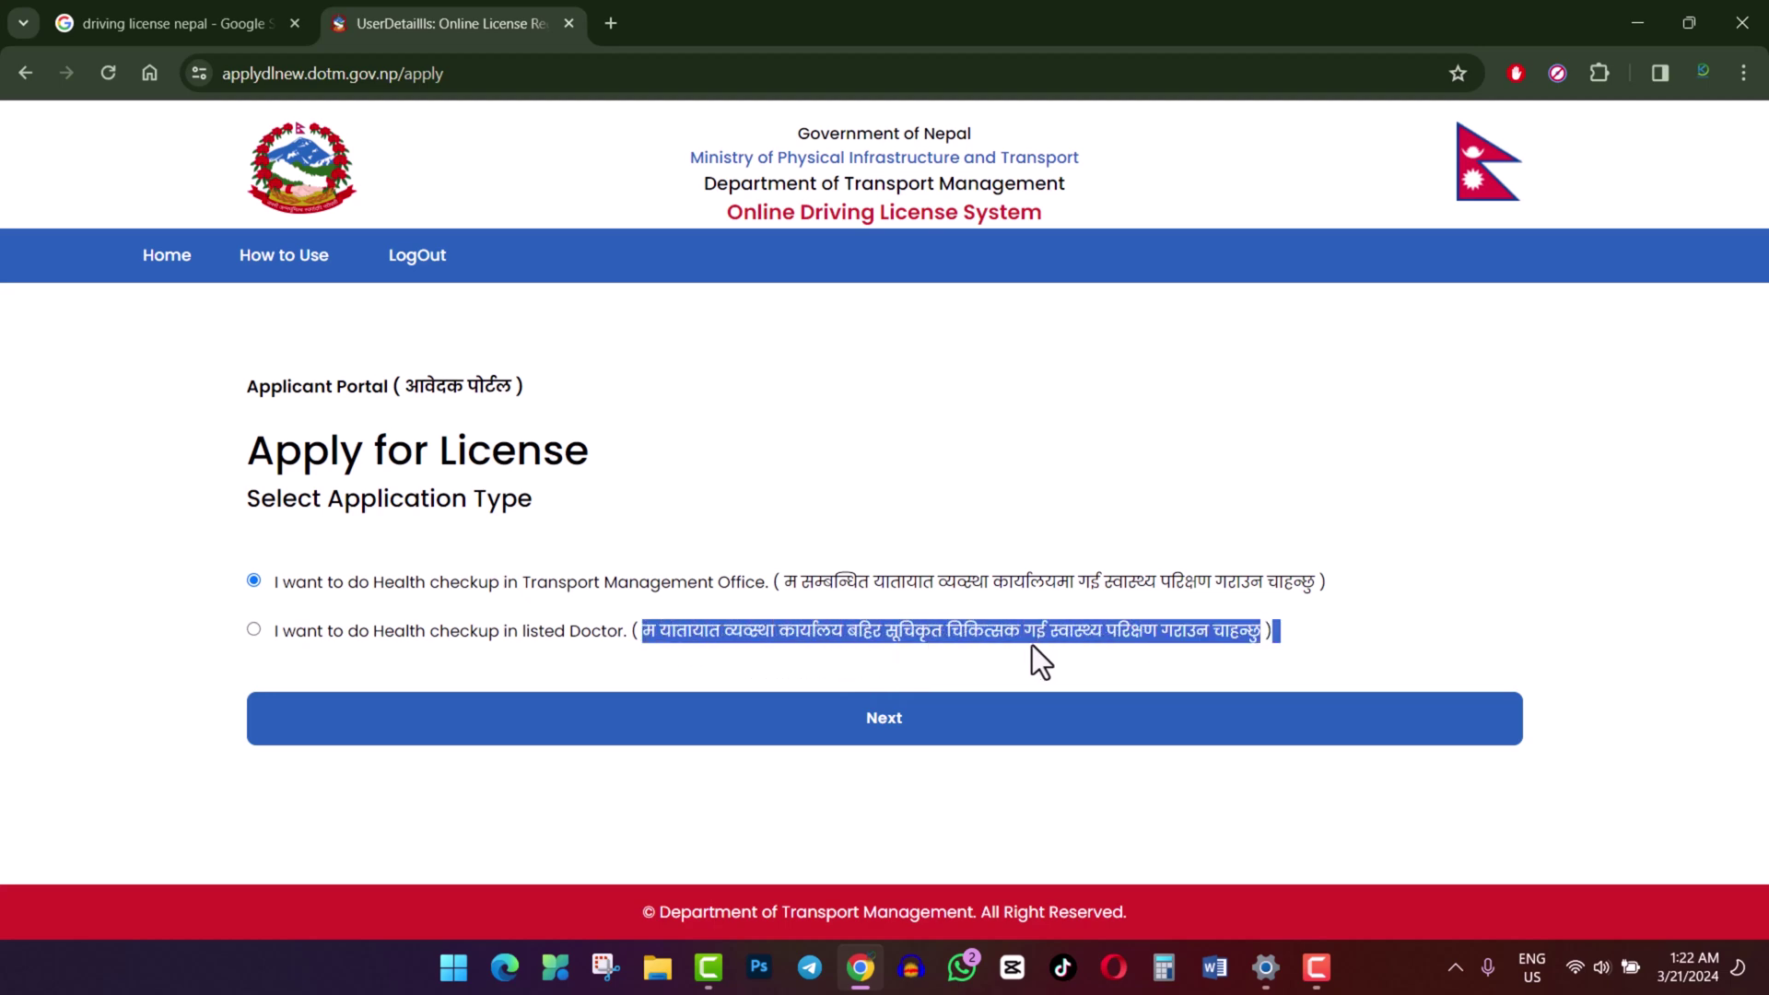
pyautogui.moveTo(1238, 641); pyautogui.dragTo(1257, 643)
pyautogui.click(1317, 645)
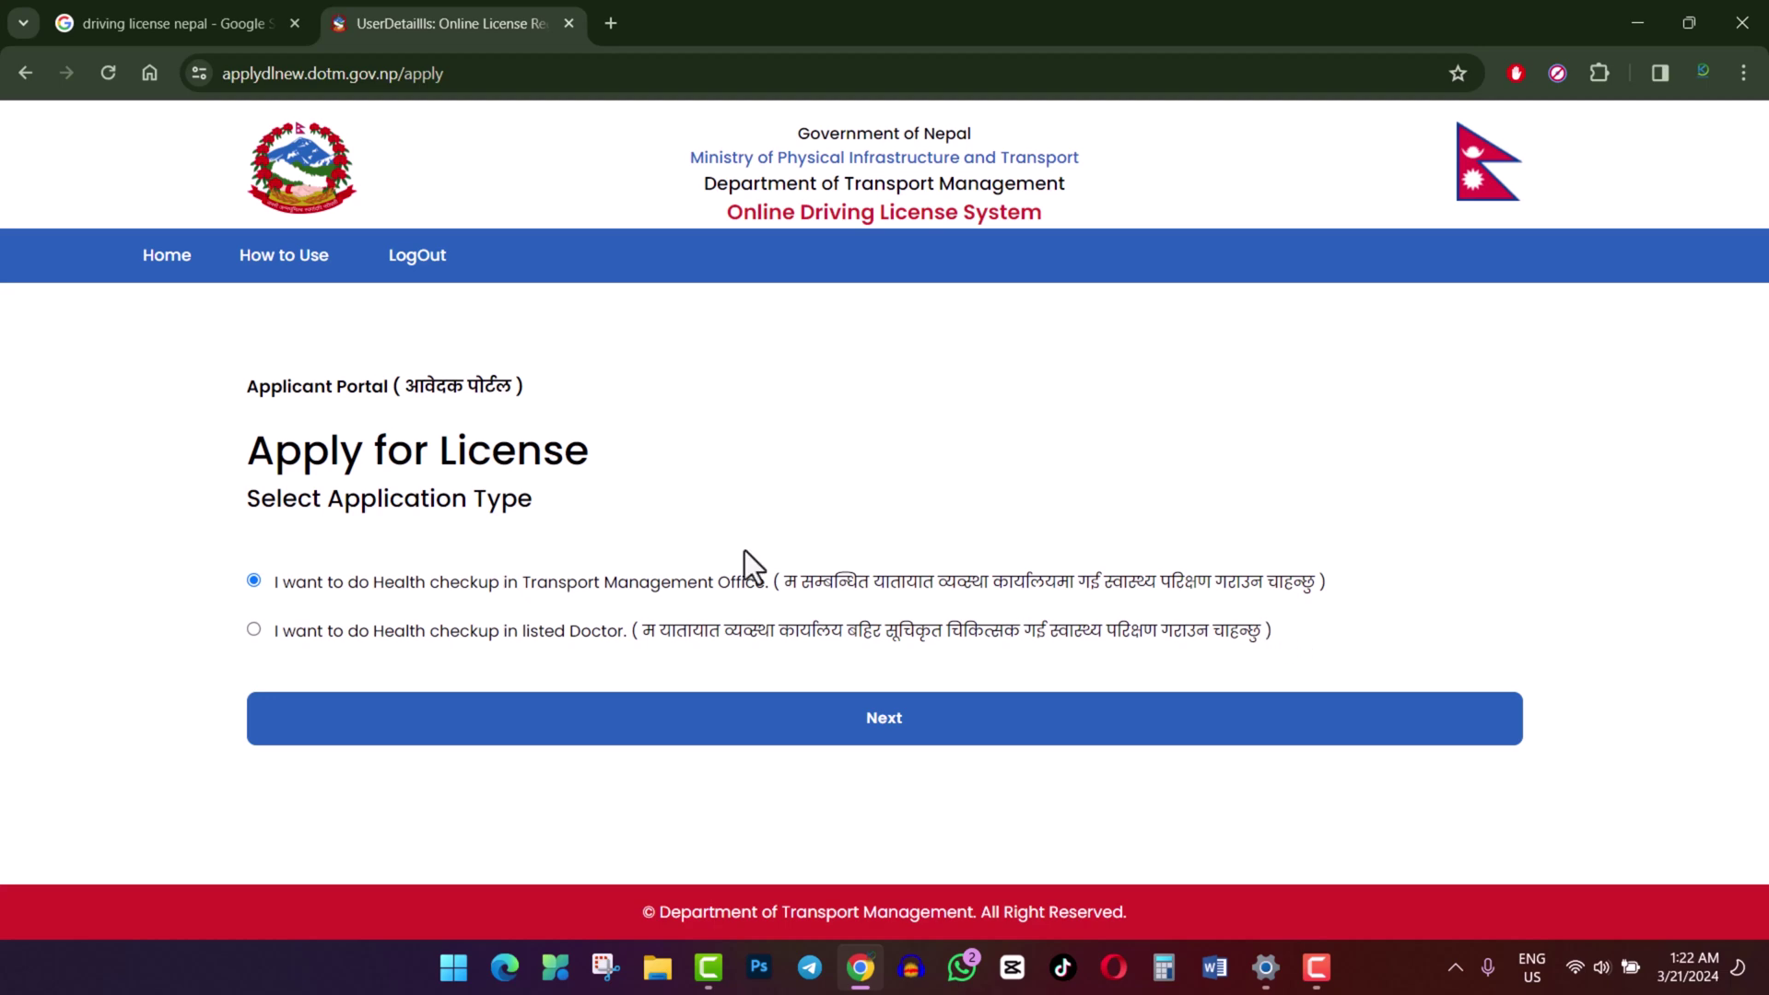
pyautogui.moveTo(785, 582); pyautogui.dragTo(1284, 582)
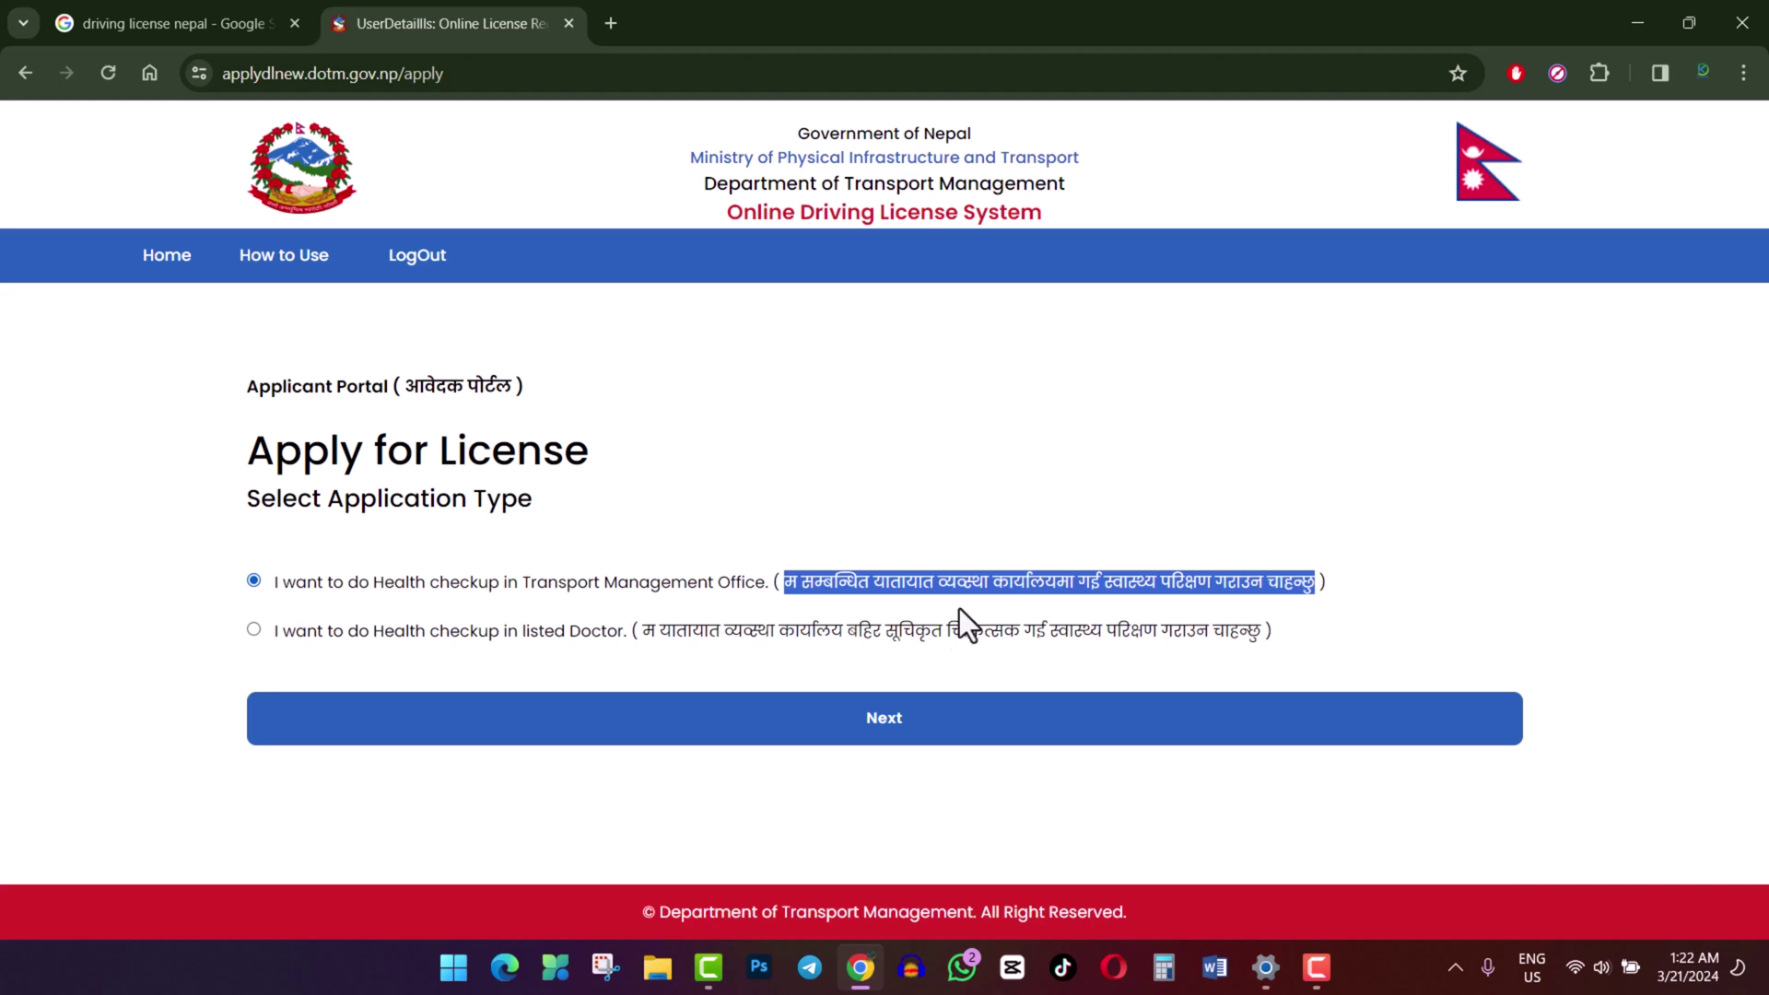
pyautogui.moveTo(643, 627); pyautogui.dragTo(737, 638)
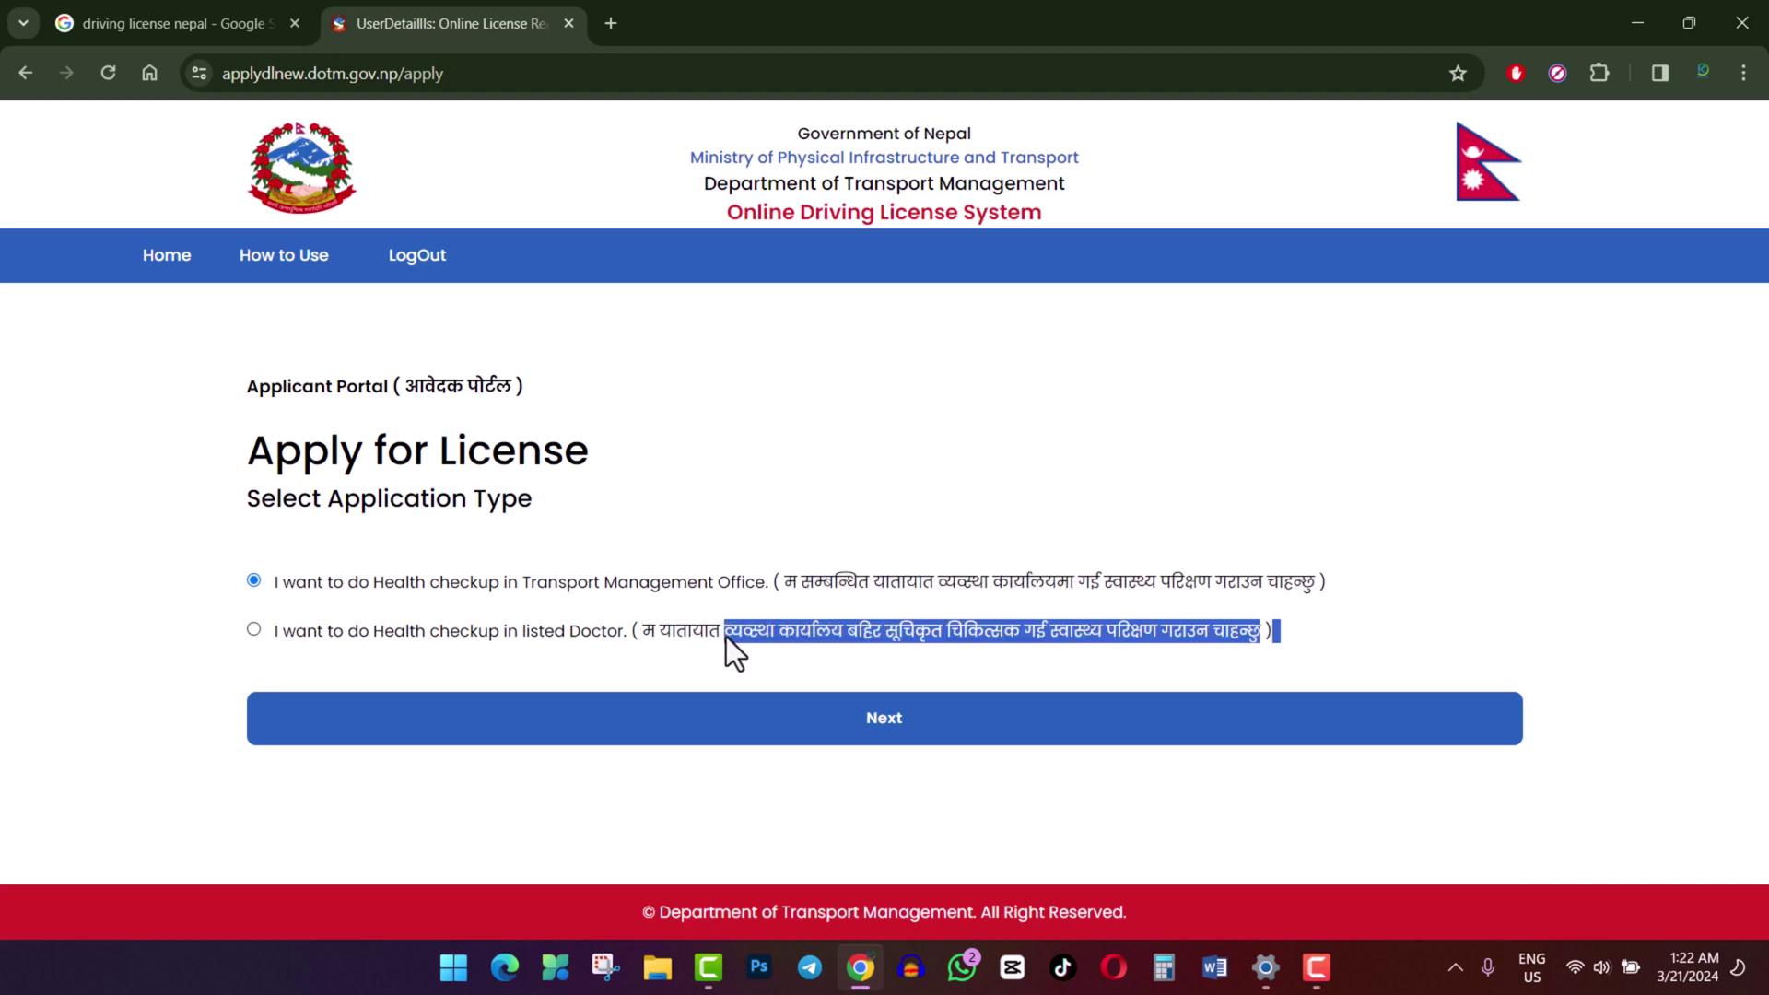
pyautogui.click(780, 552)
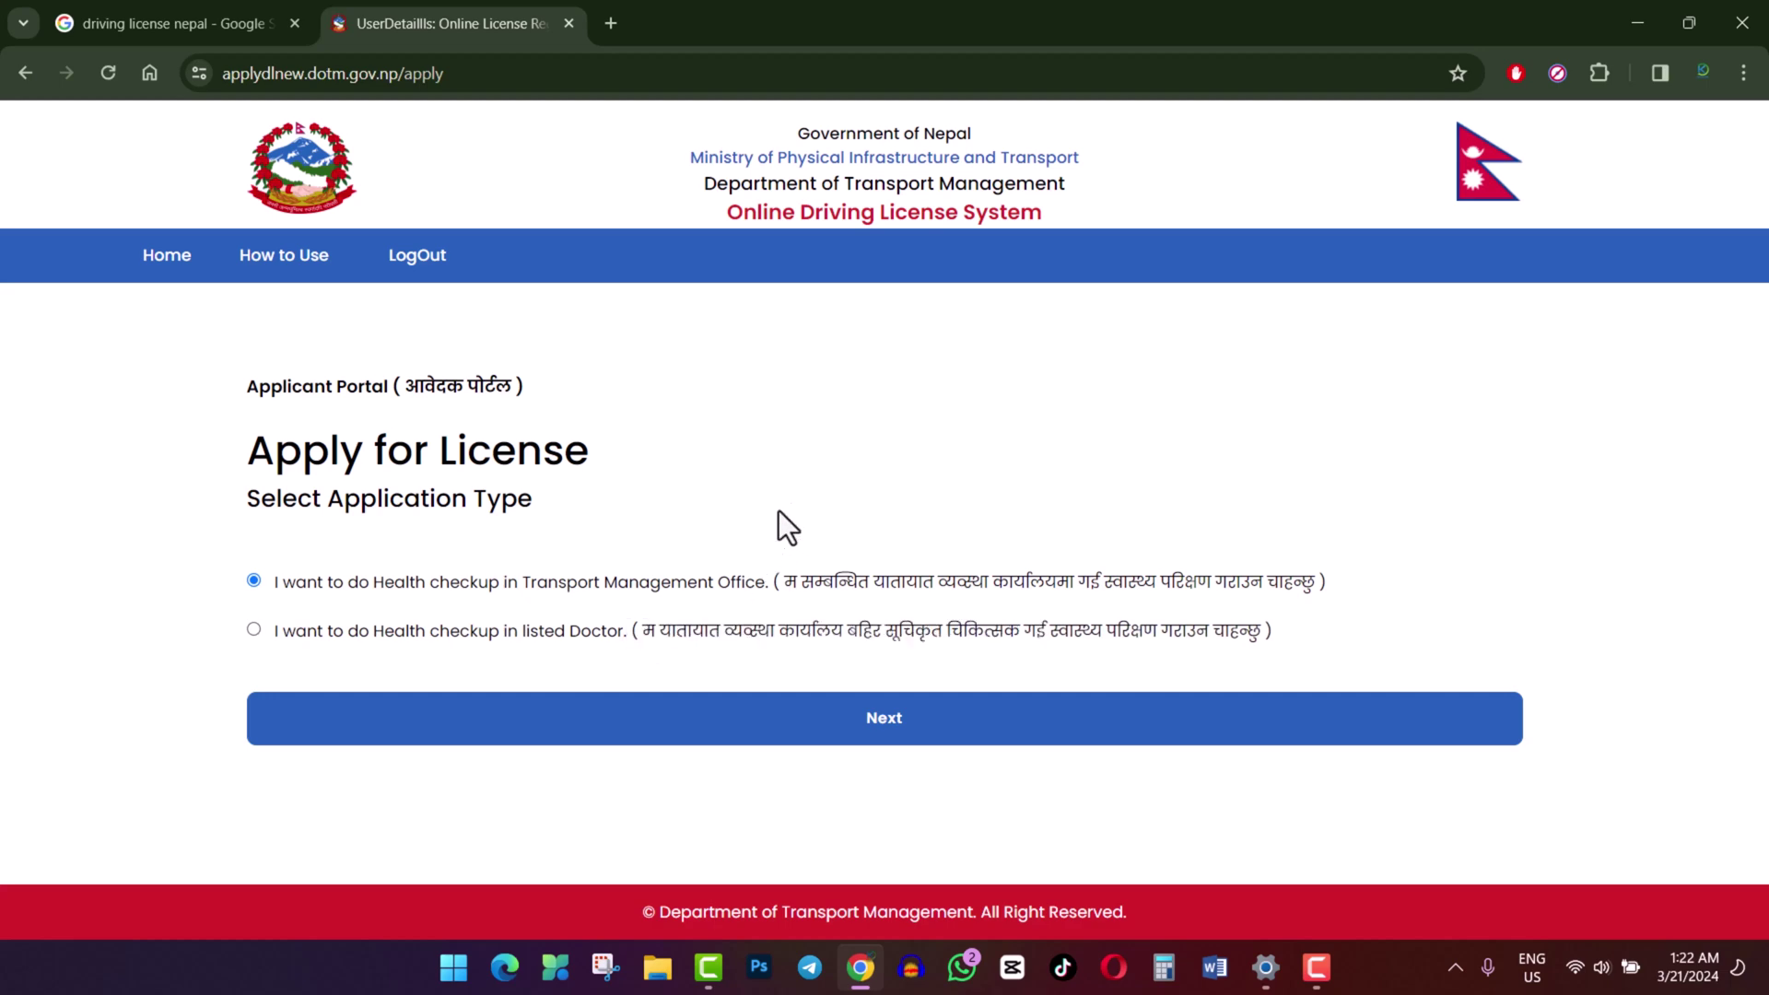
pyautogui.moveTo(776, 584); pyautogui.dragTo(1326, 572)
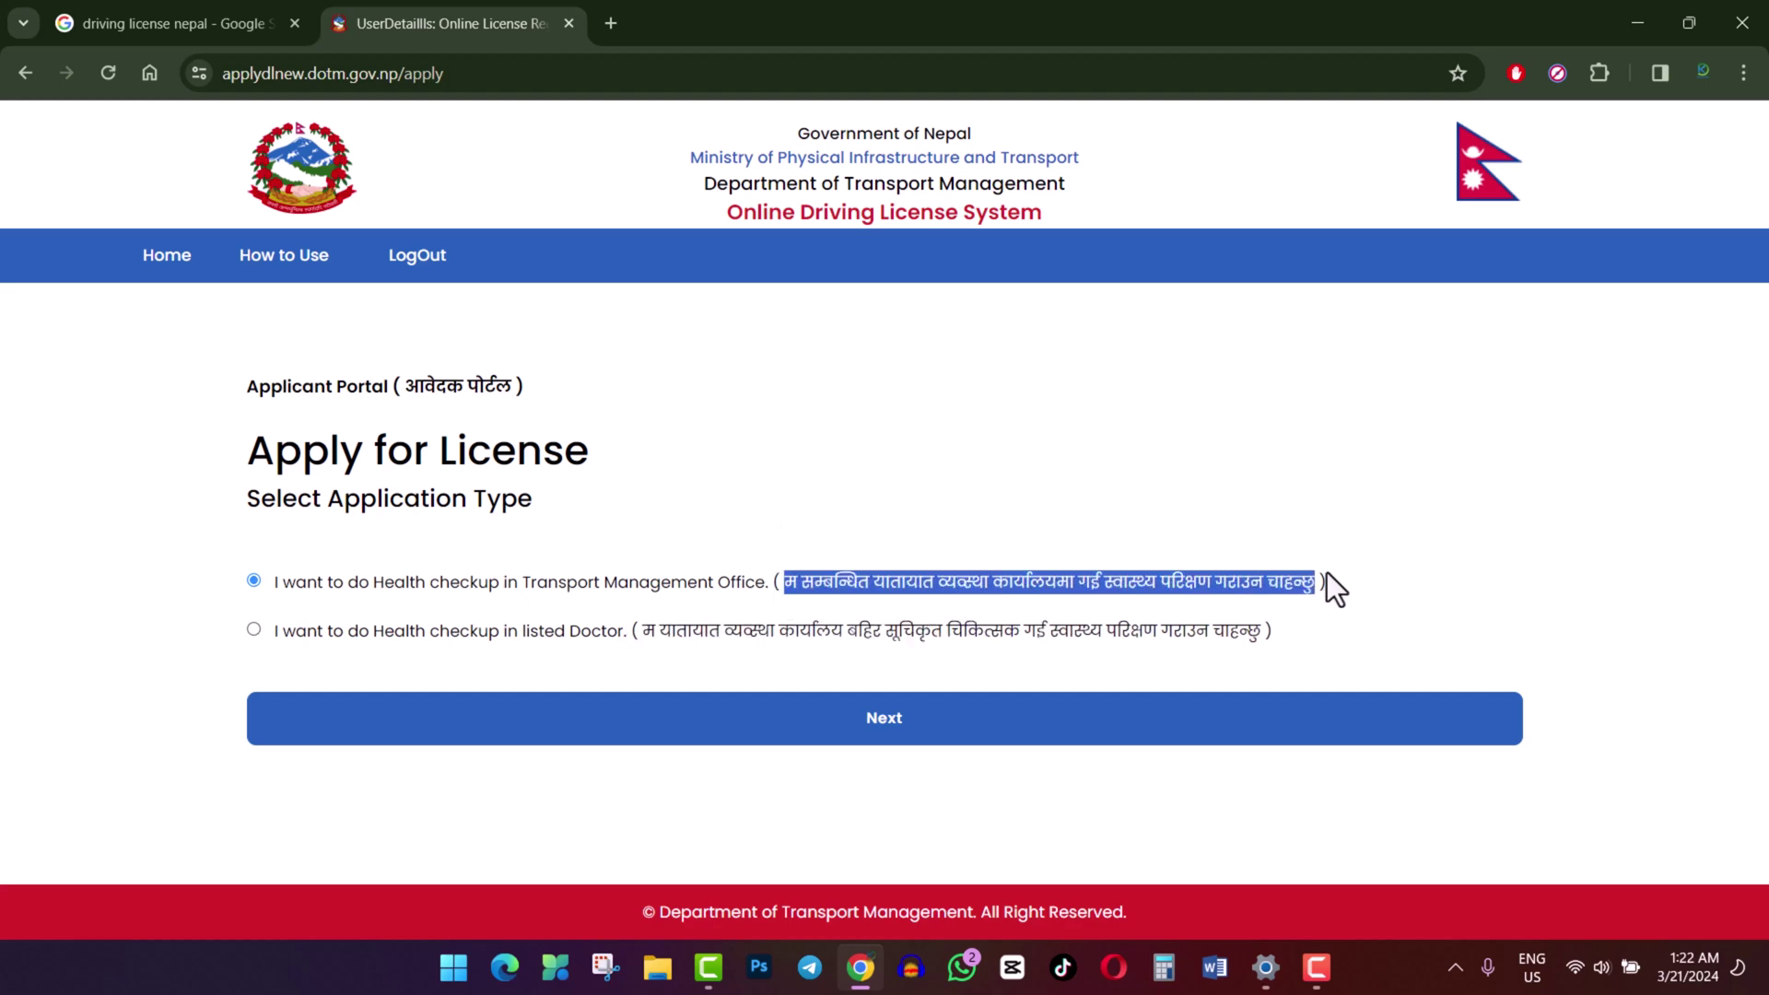
# Step: Submit the application type with the health checkup in the Transport Management Office and confirm the submission
pyautogui.click(401, 588)
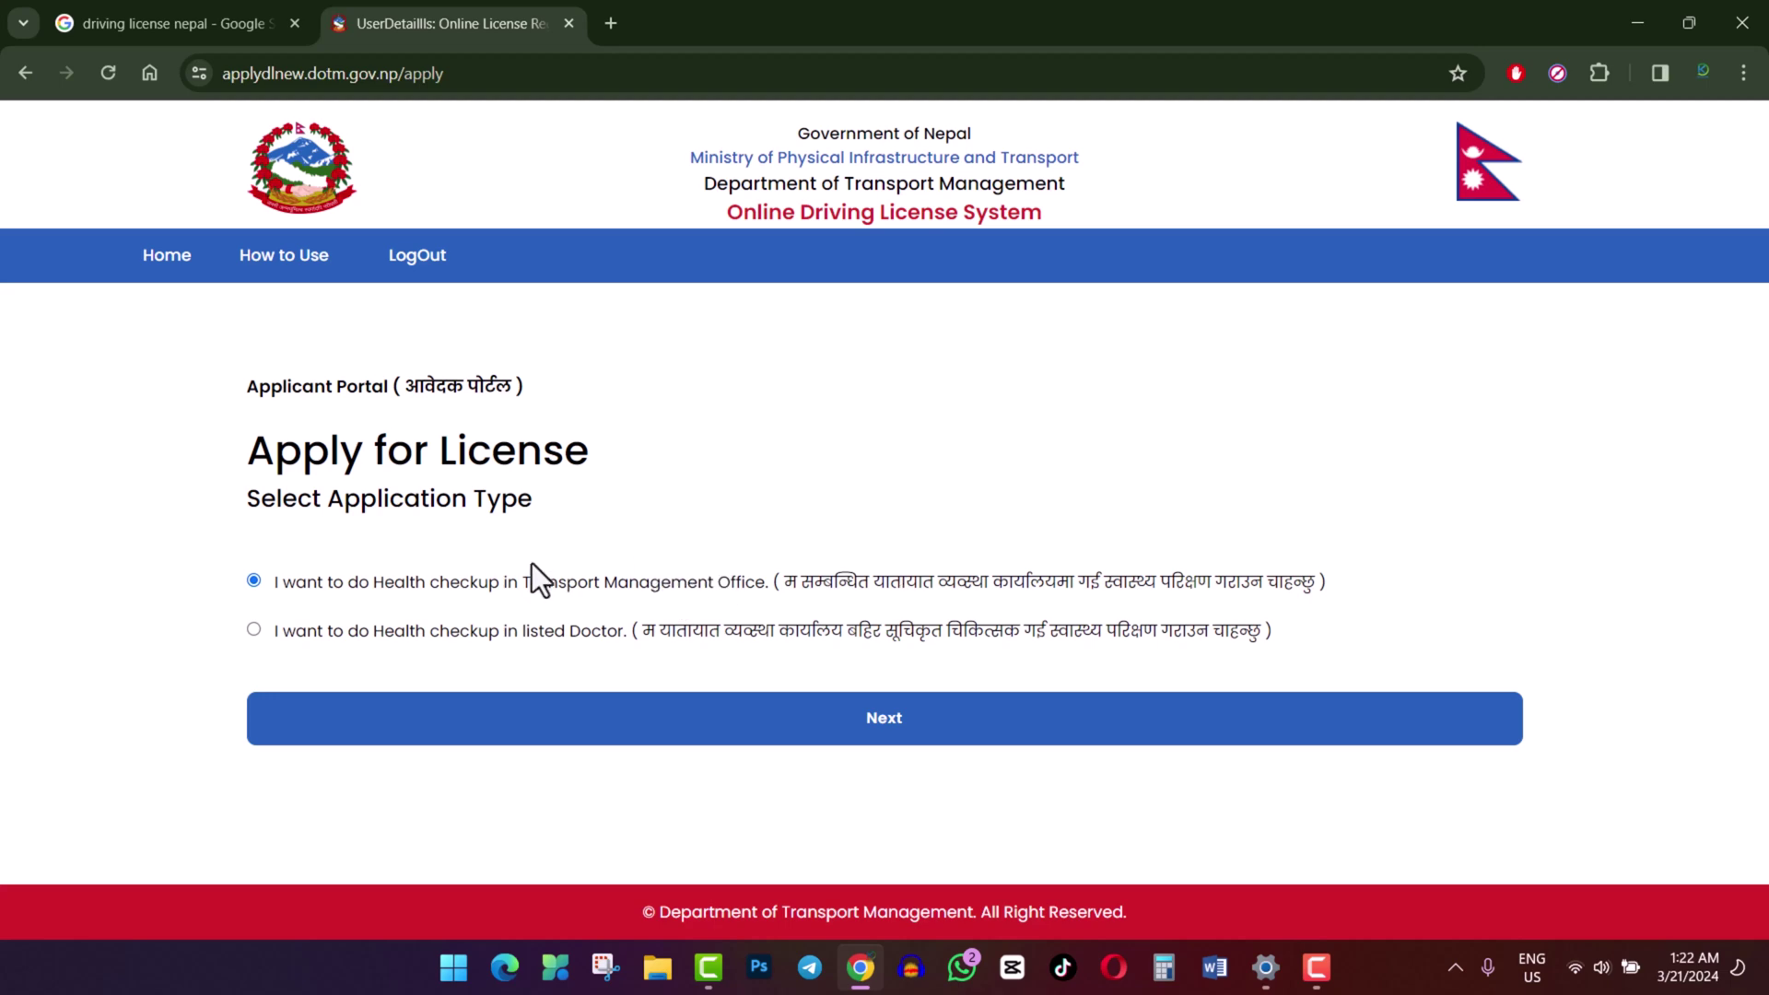
pyautogui.click(886, 740)
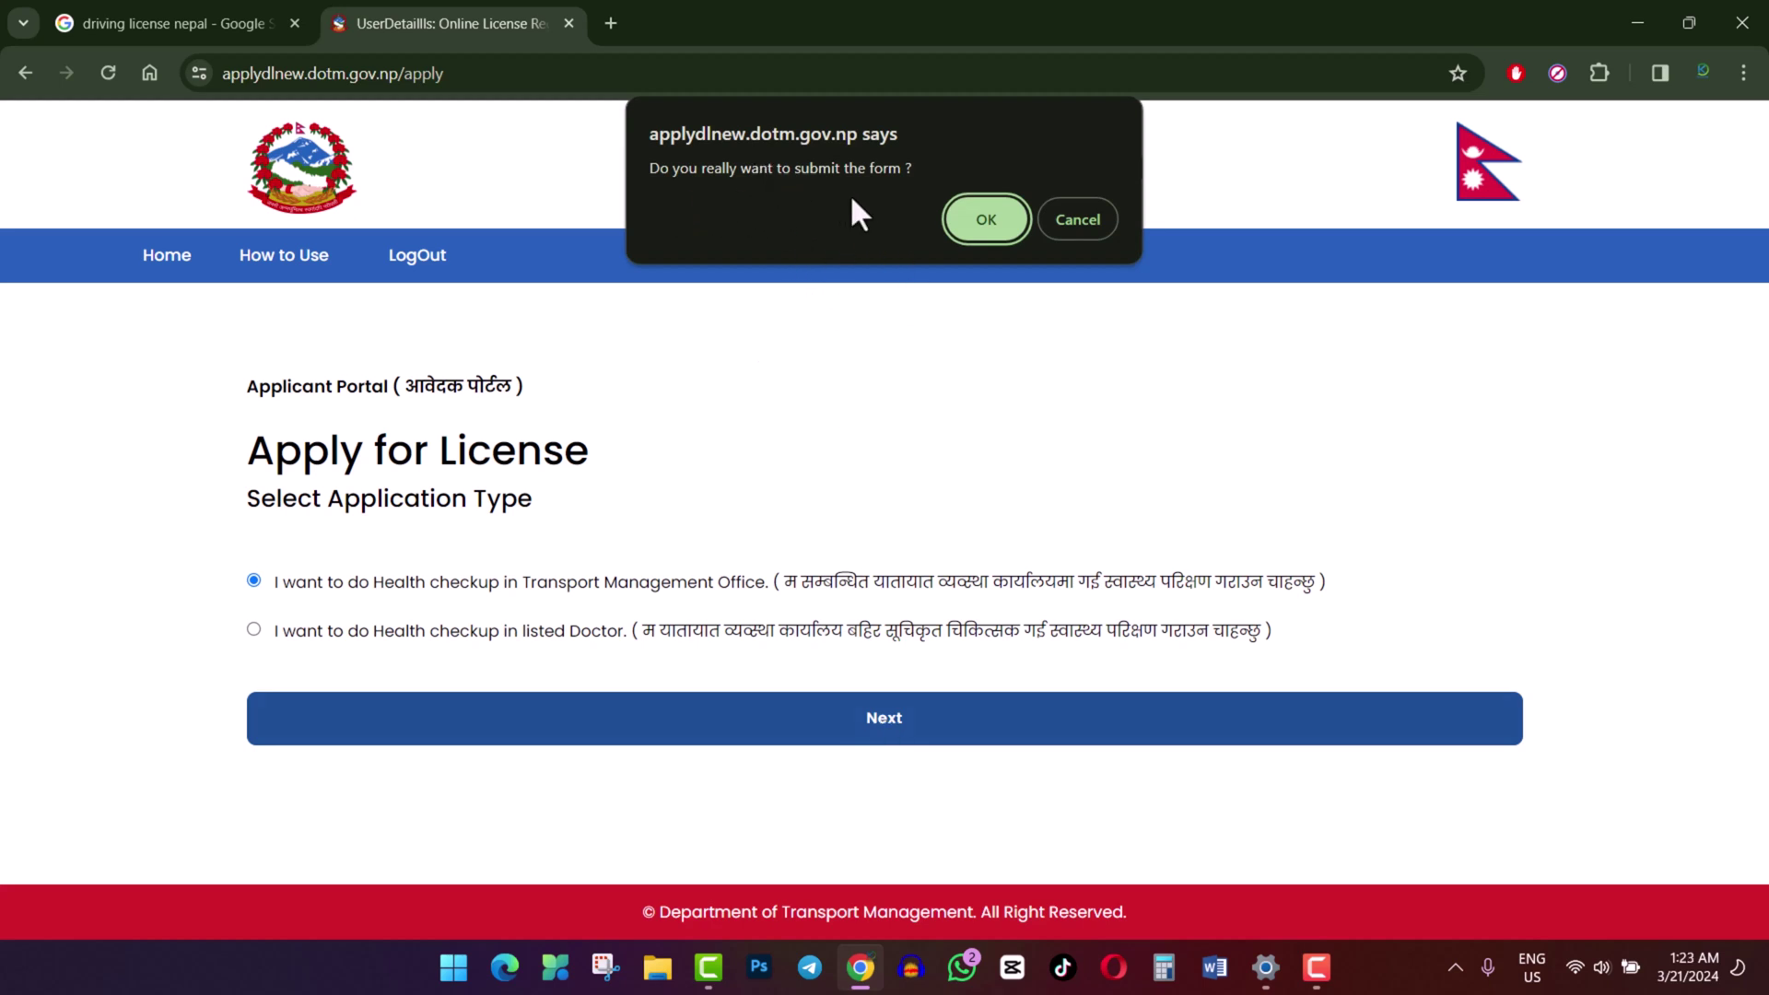
pyautogui.click(983, 221)
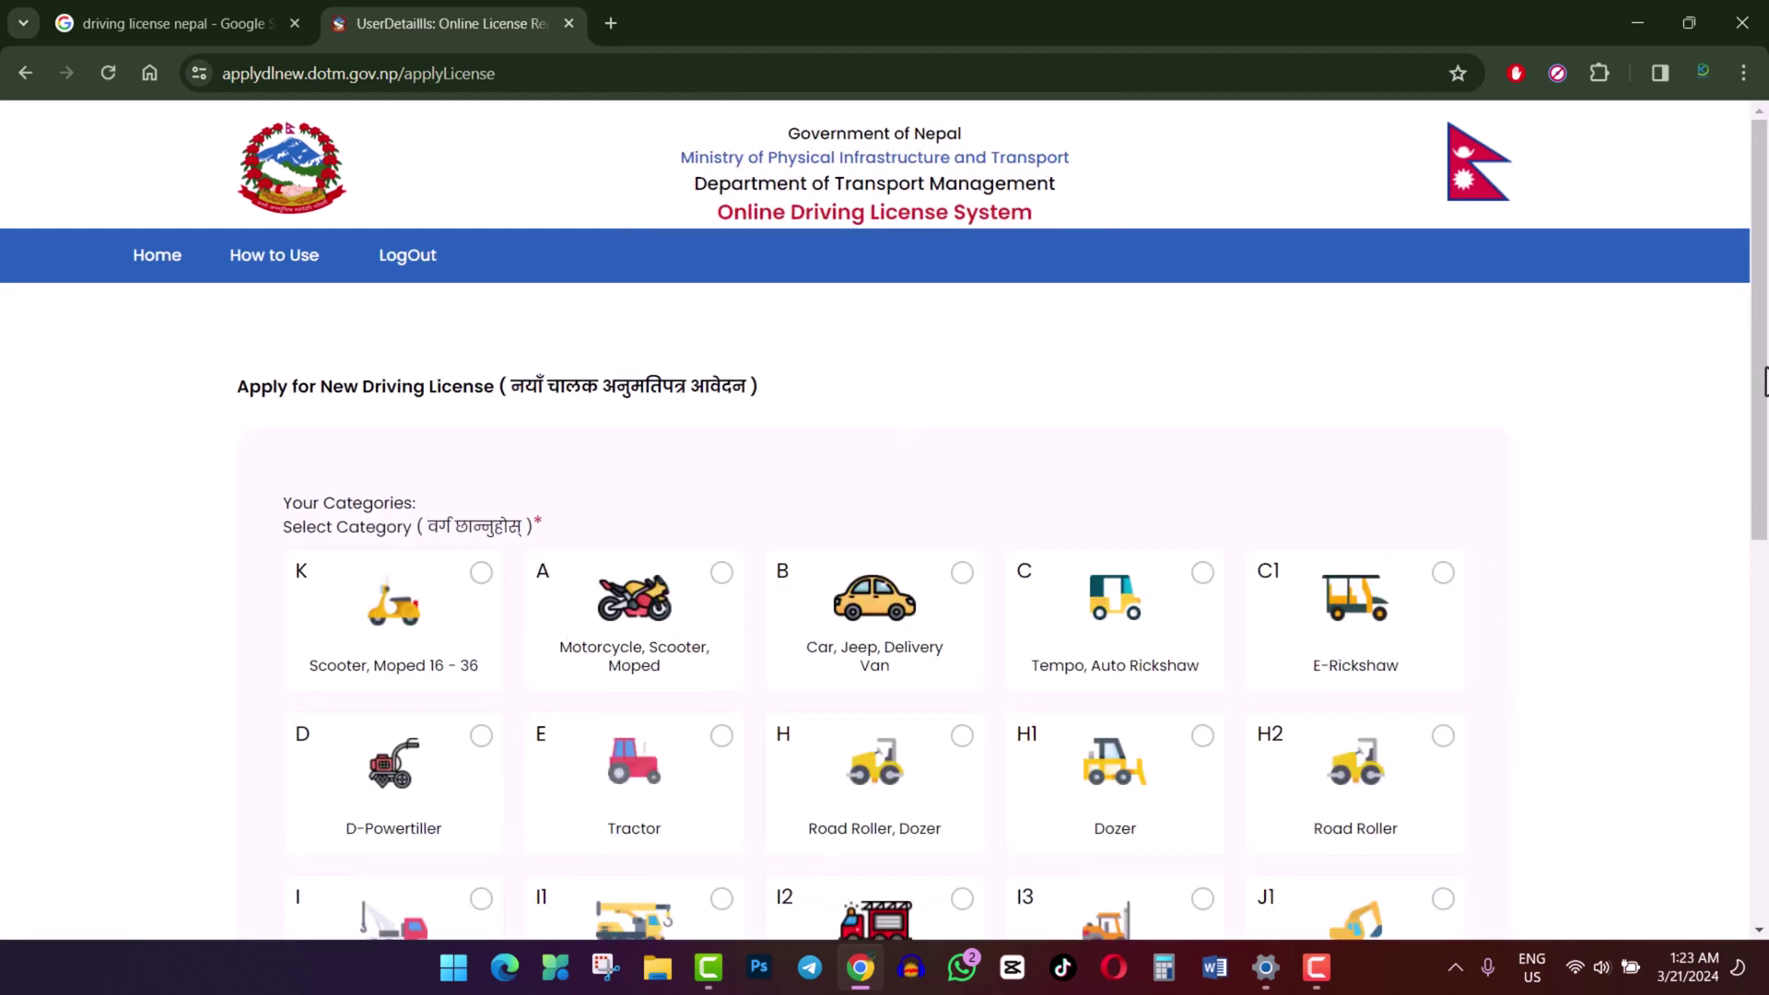
# Step: Choose category K (Scooter, Moped 16 - 36) for the new driving license
pyautogui.moveTo(1757, 369); pyautogui.dragTo(1763, 490)
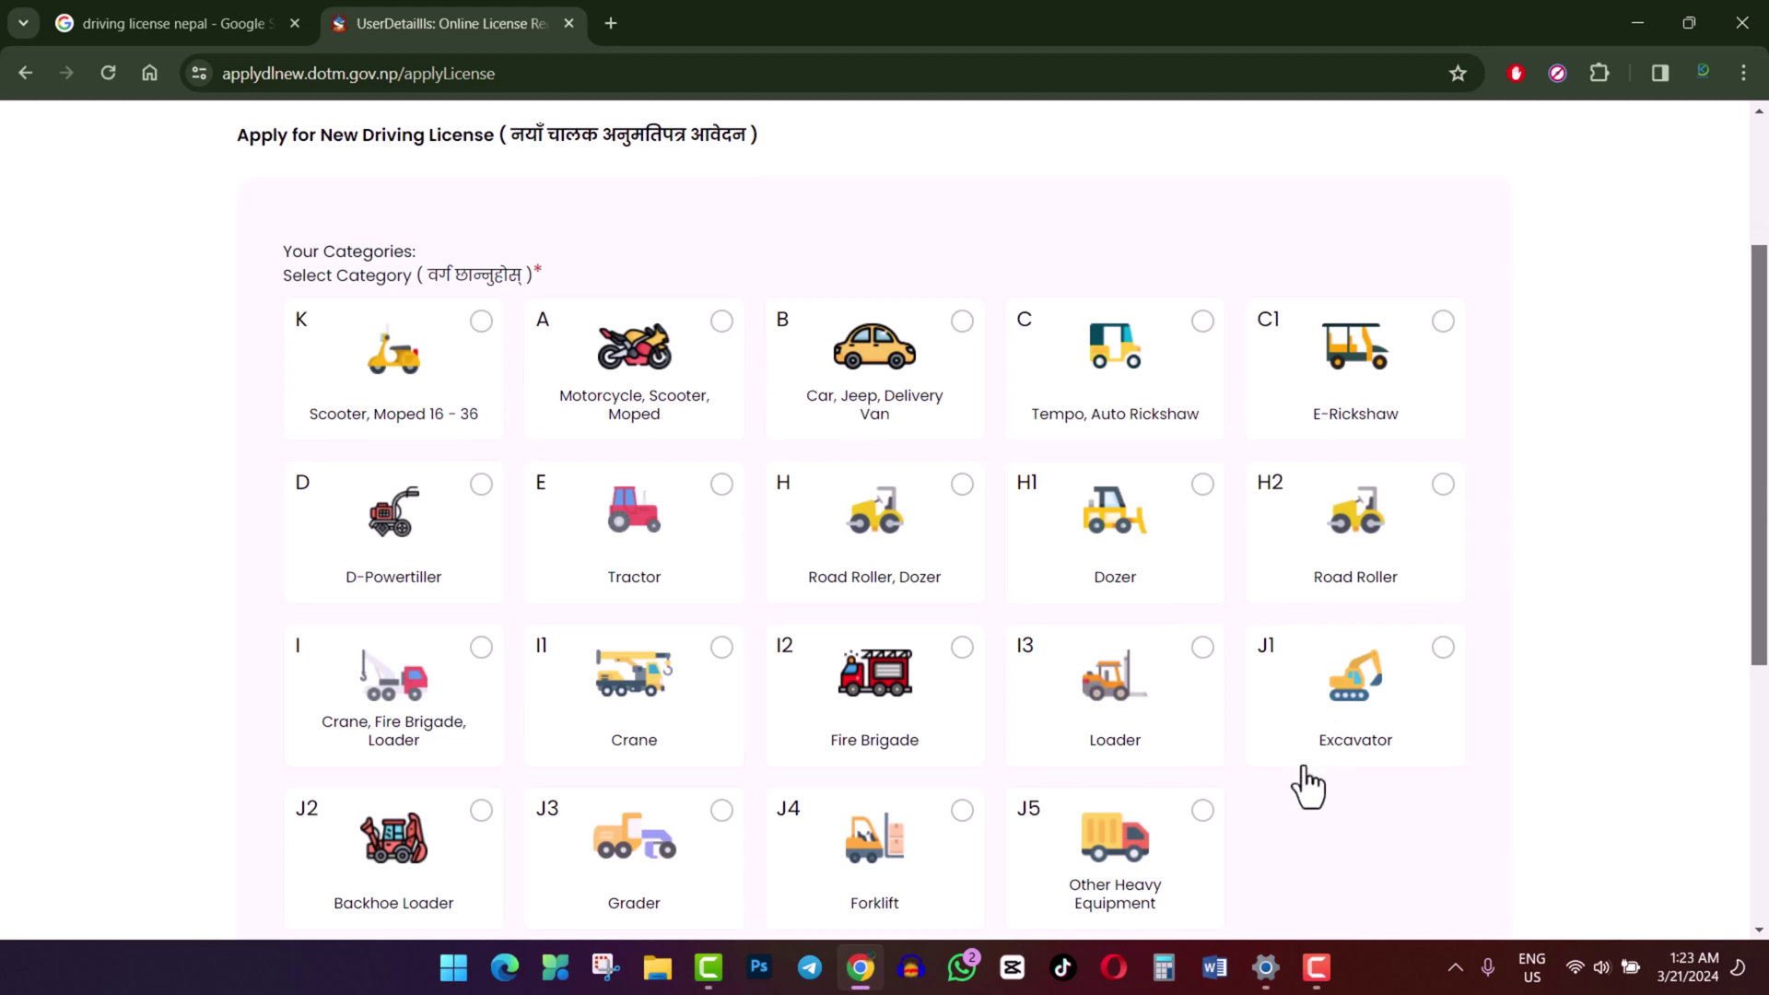
pyautogui.click(481, 321)
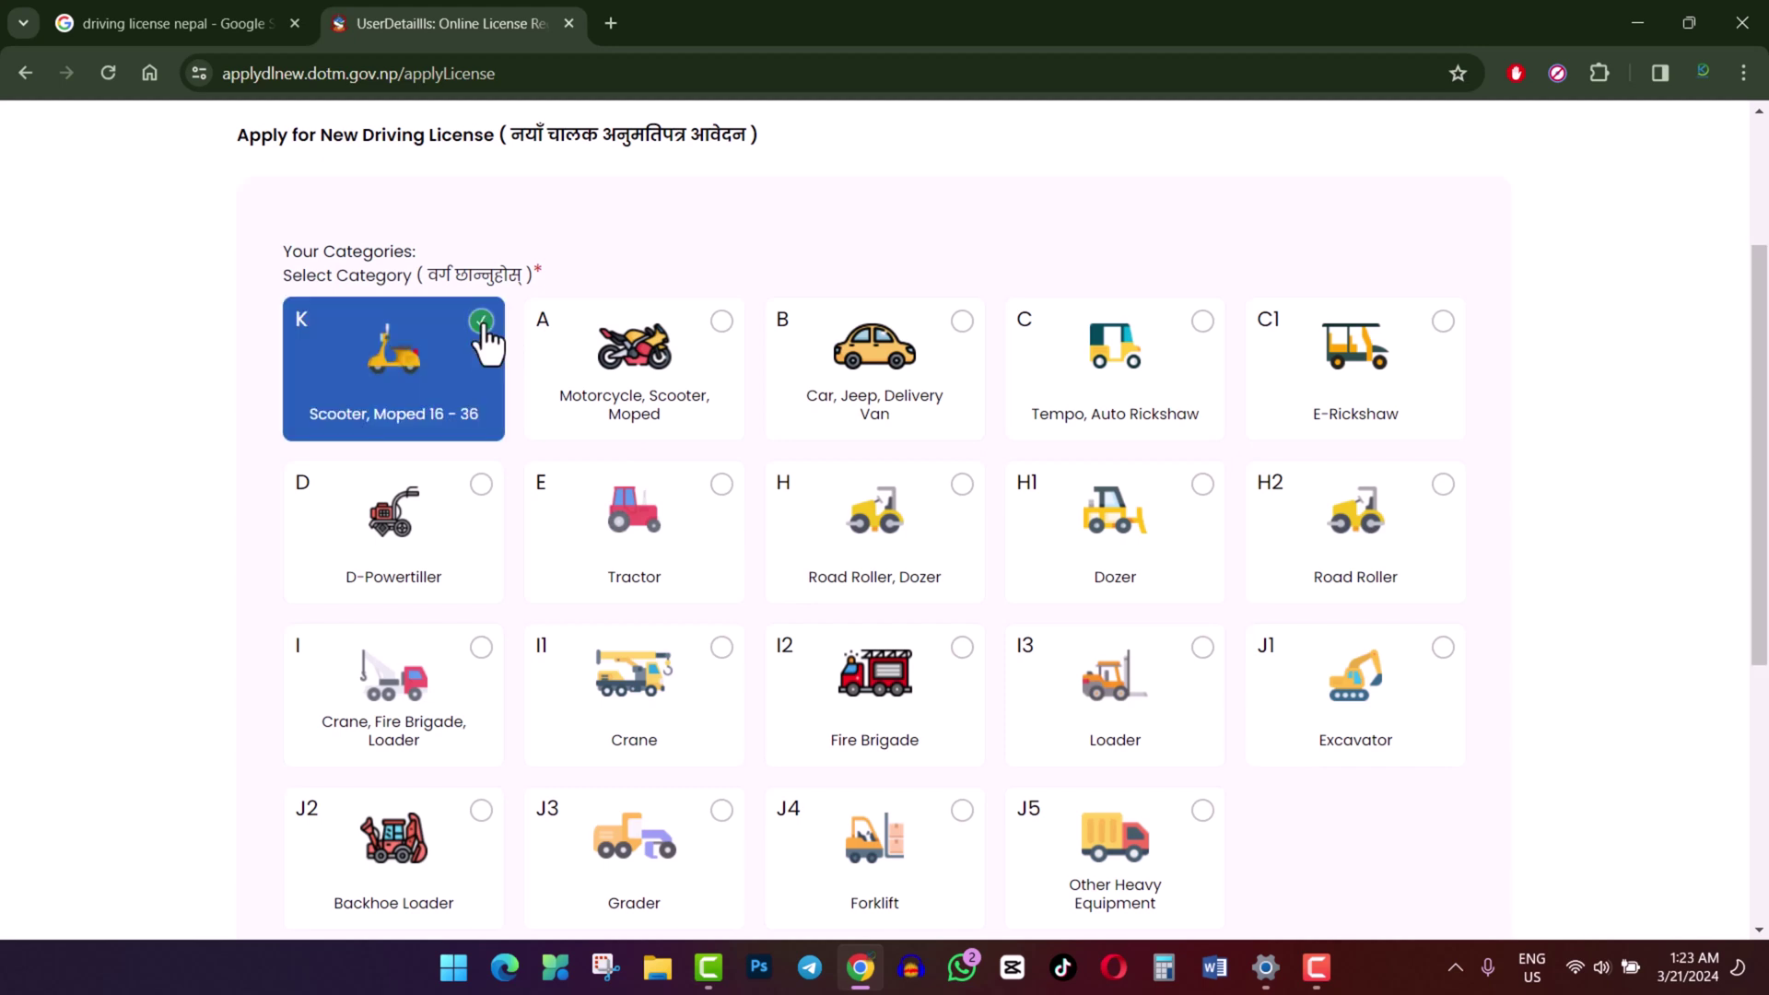
pyautogui.moveTo(1761, 585); pyautogui.dragTo(1643, 797)
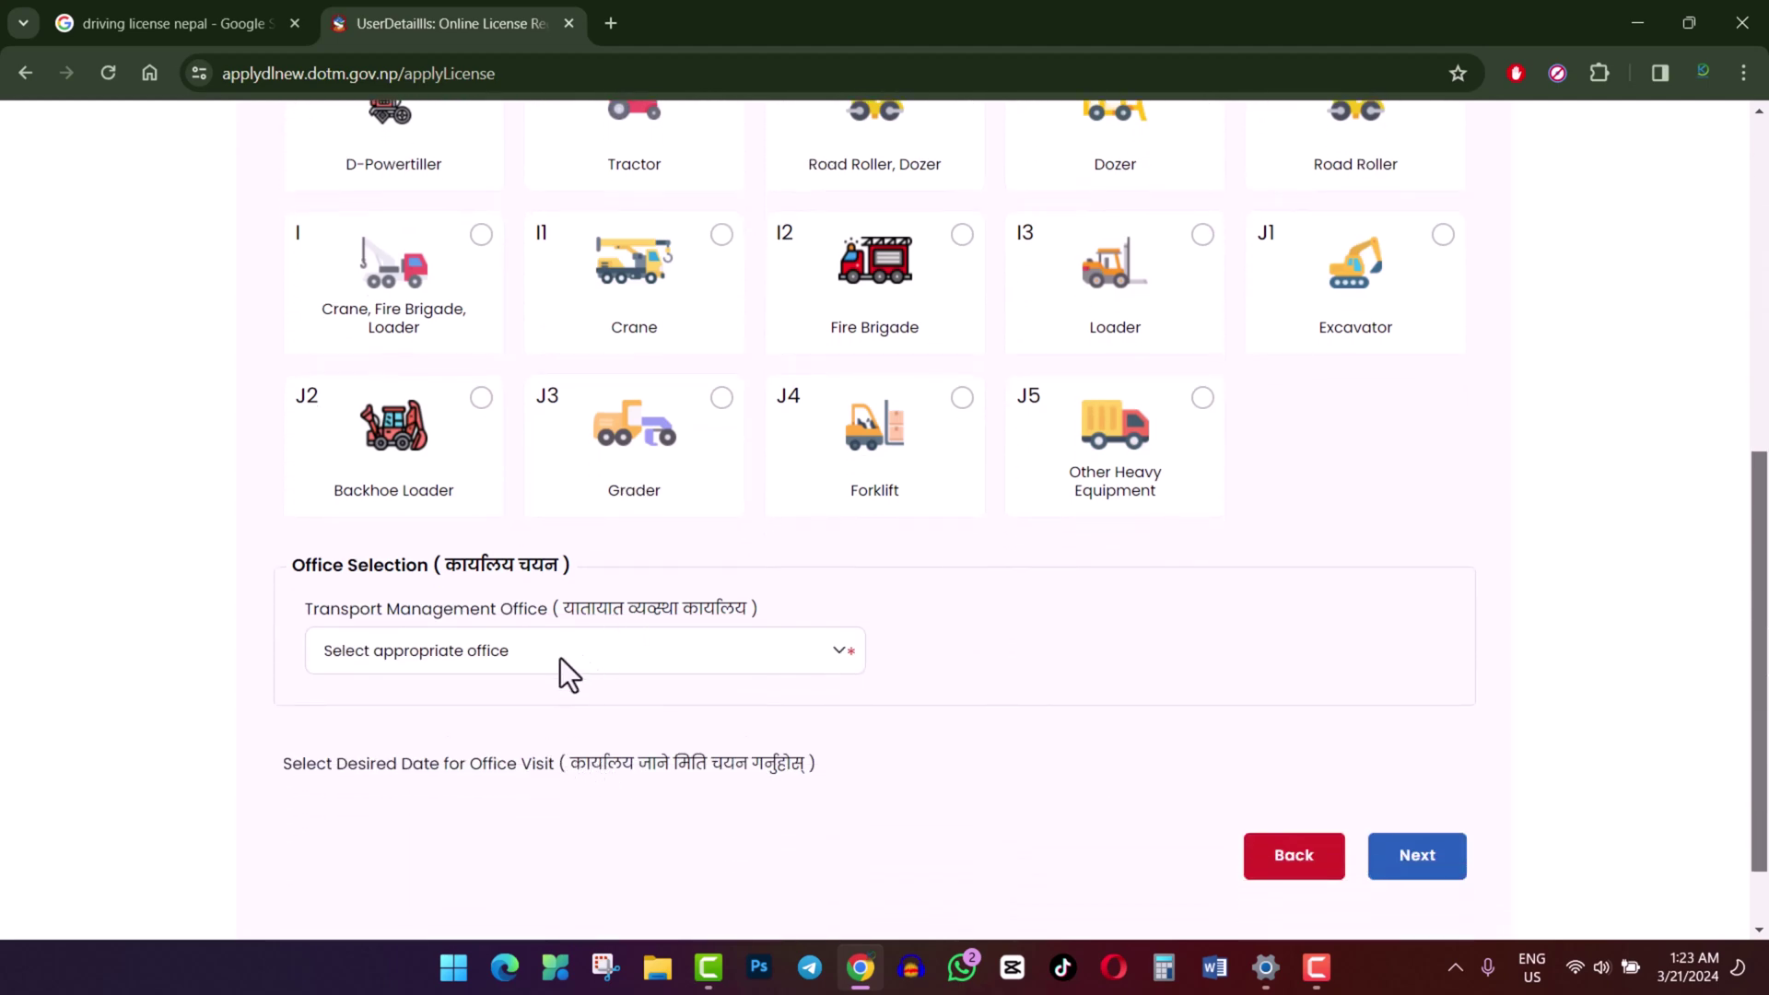
# Step: Choose Transport Management Service Office, Biratnagar as the office for the license application
pyautogui.click(519, 656)
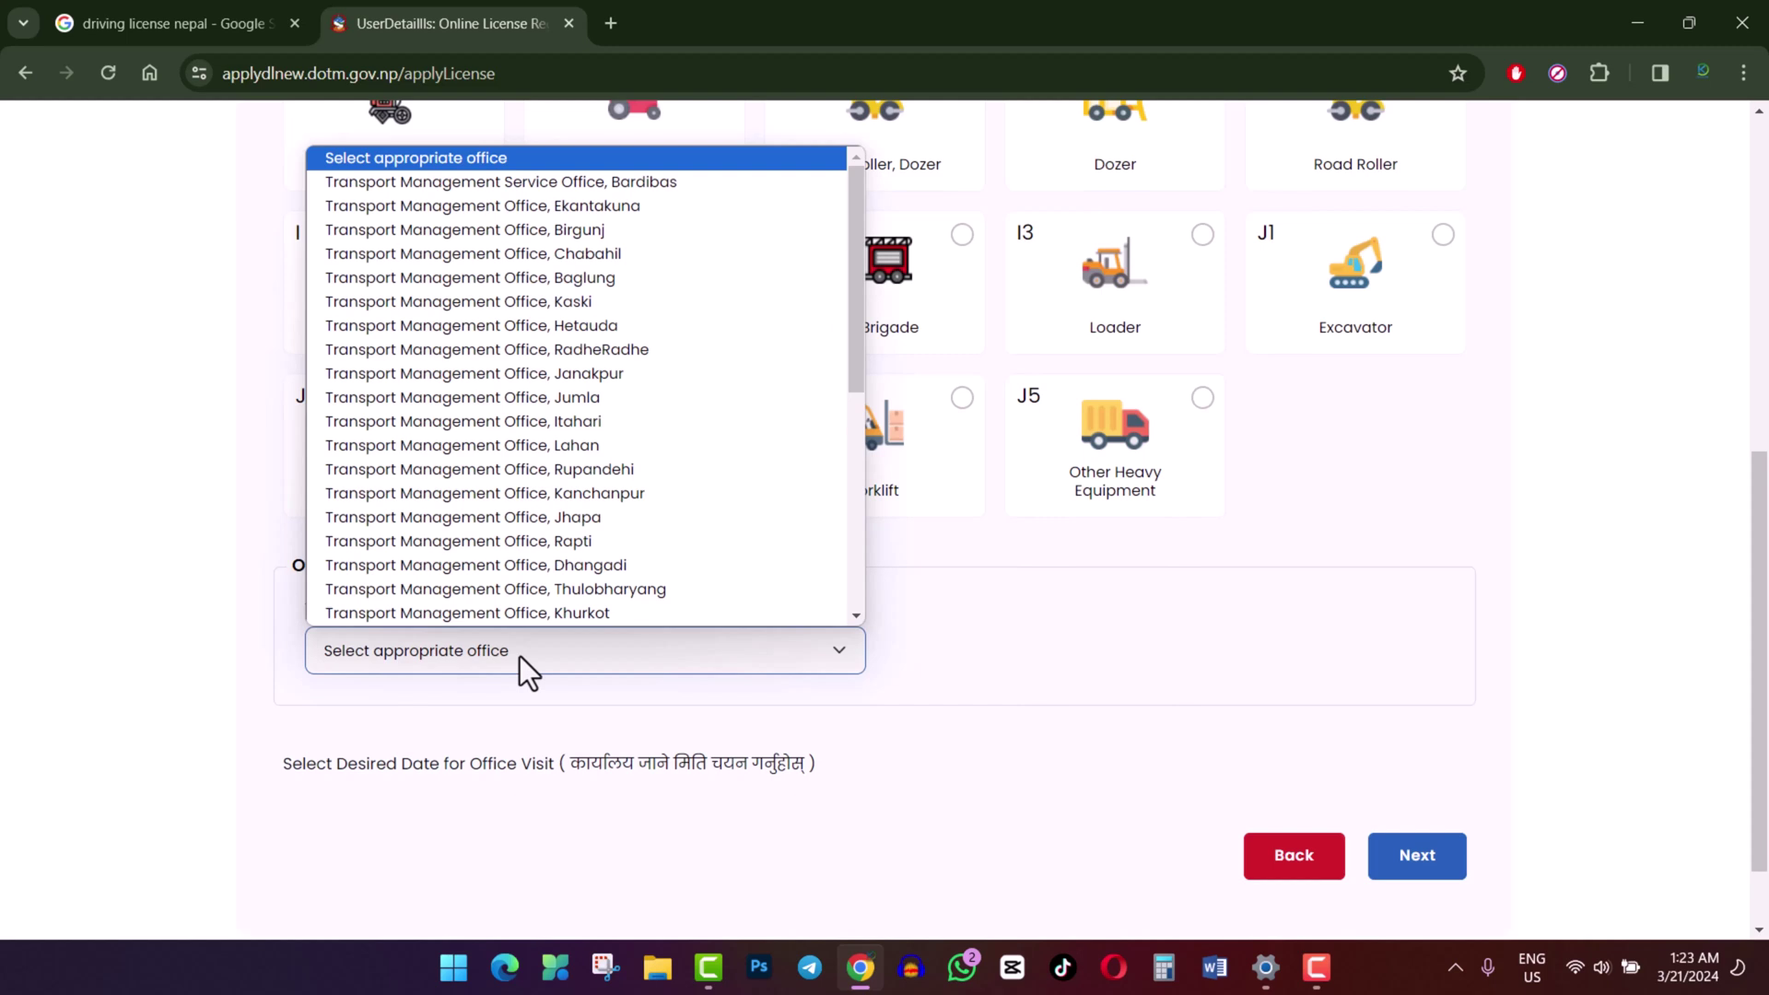
pyautogui.scroll(-1, 569, 523)
pyautogui.scroll(1, 569, 523)
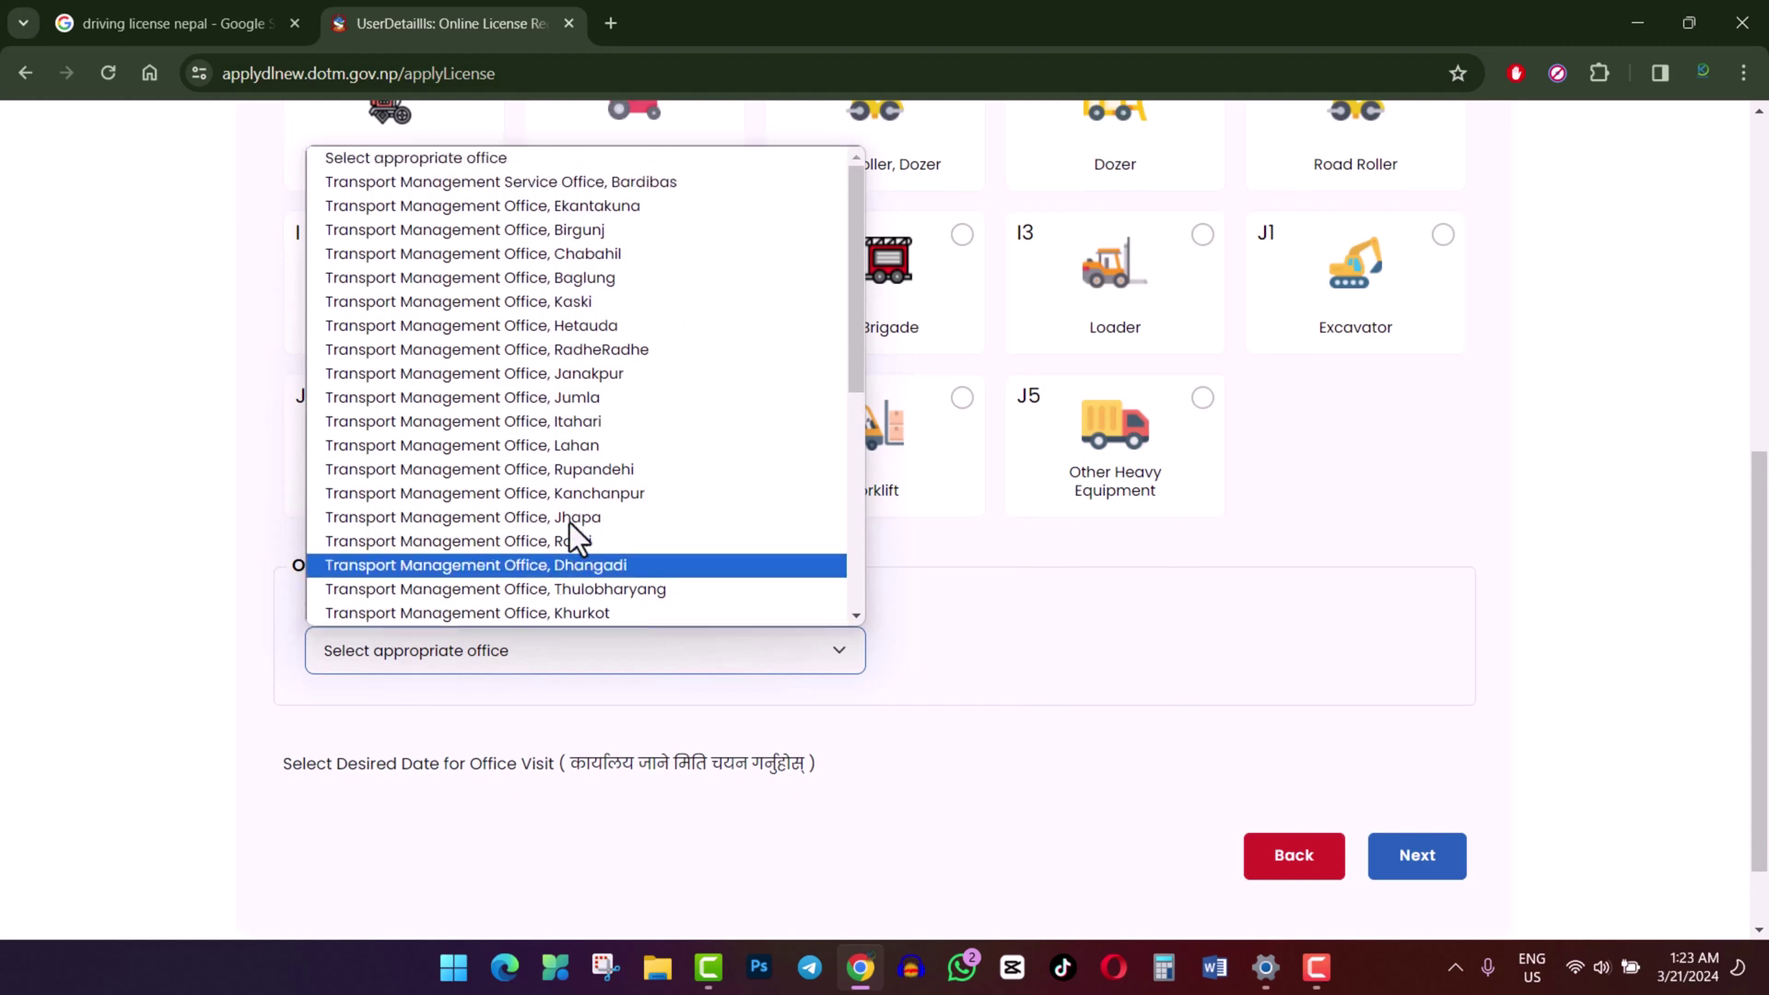
pyautogui.scroll(-5, 569, 523)
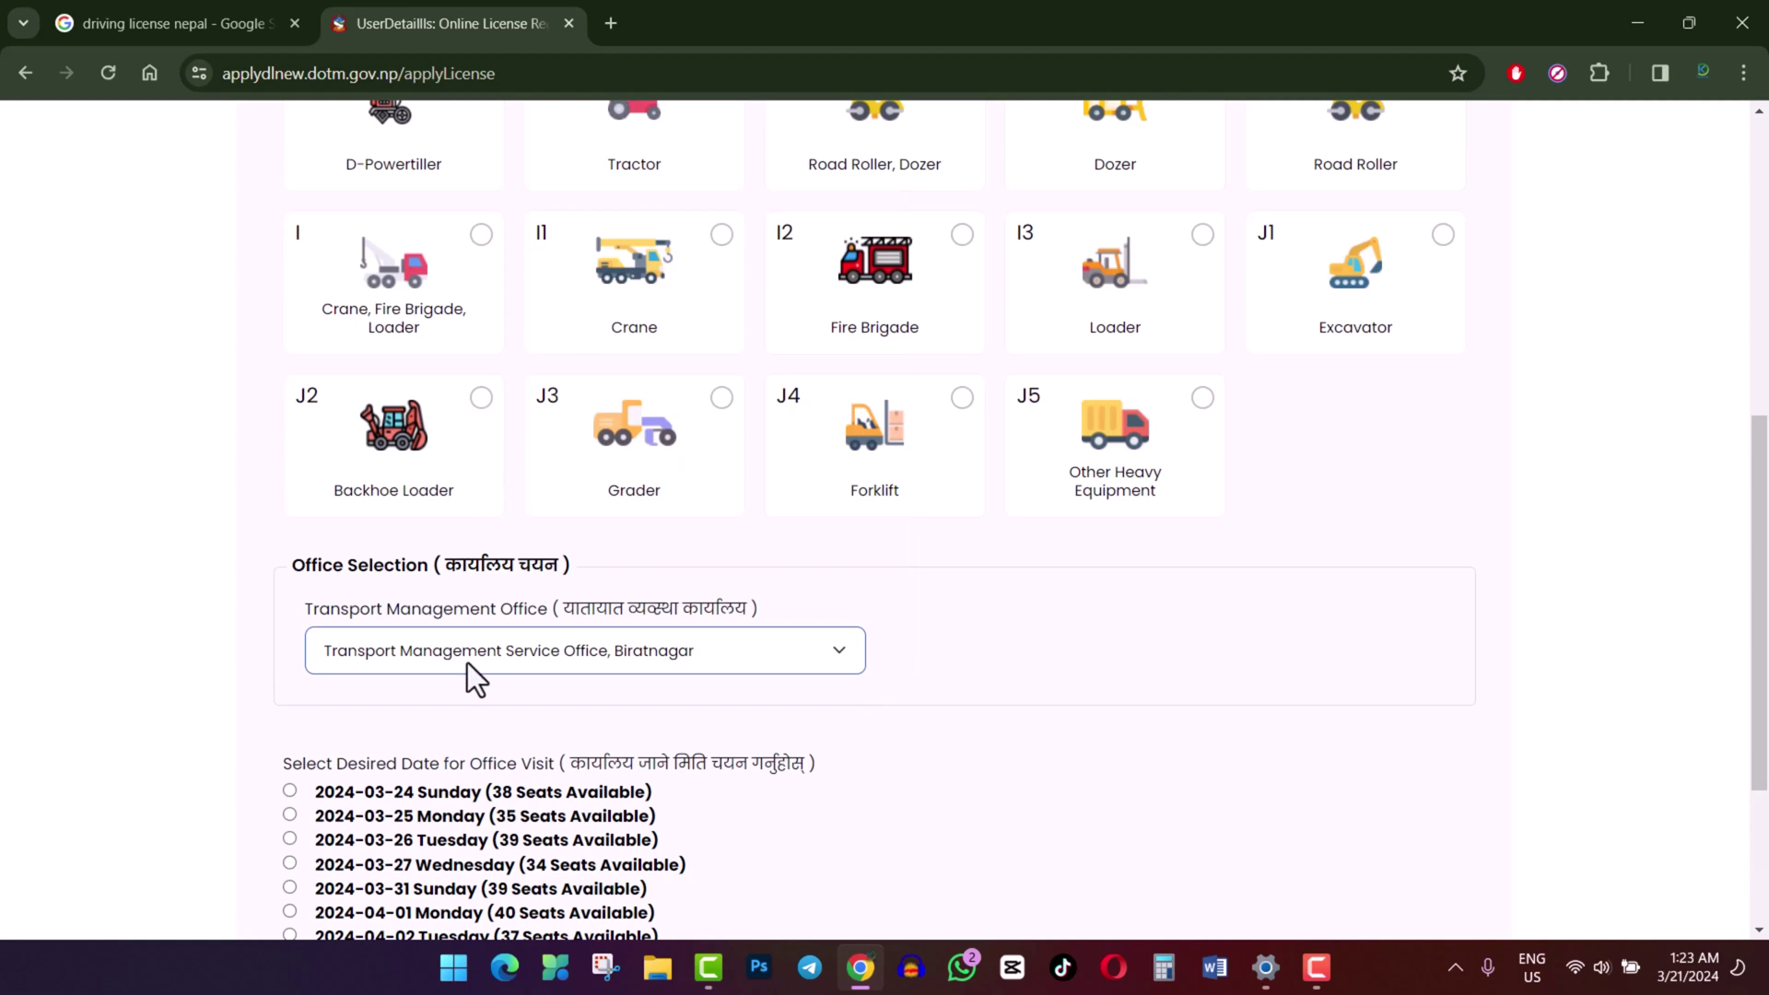
# Step: Examine the available office visit dates and the seats offered on each one
pyautogui.scroll(-3, 835, 866)
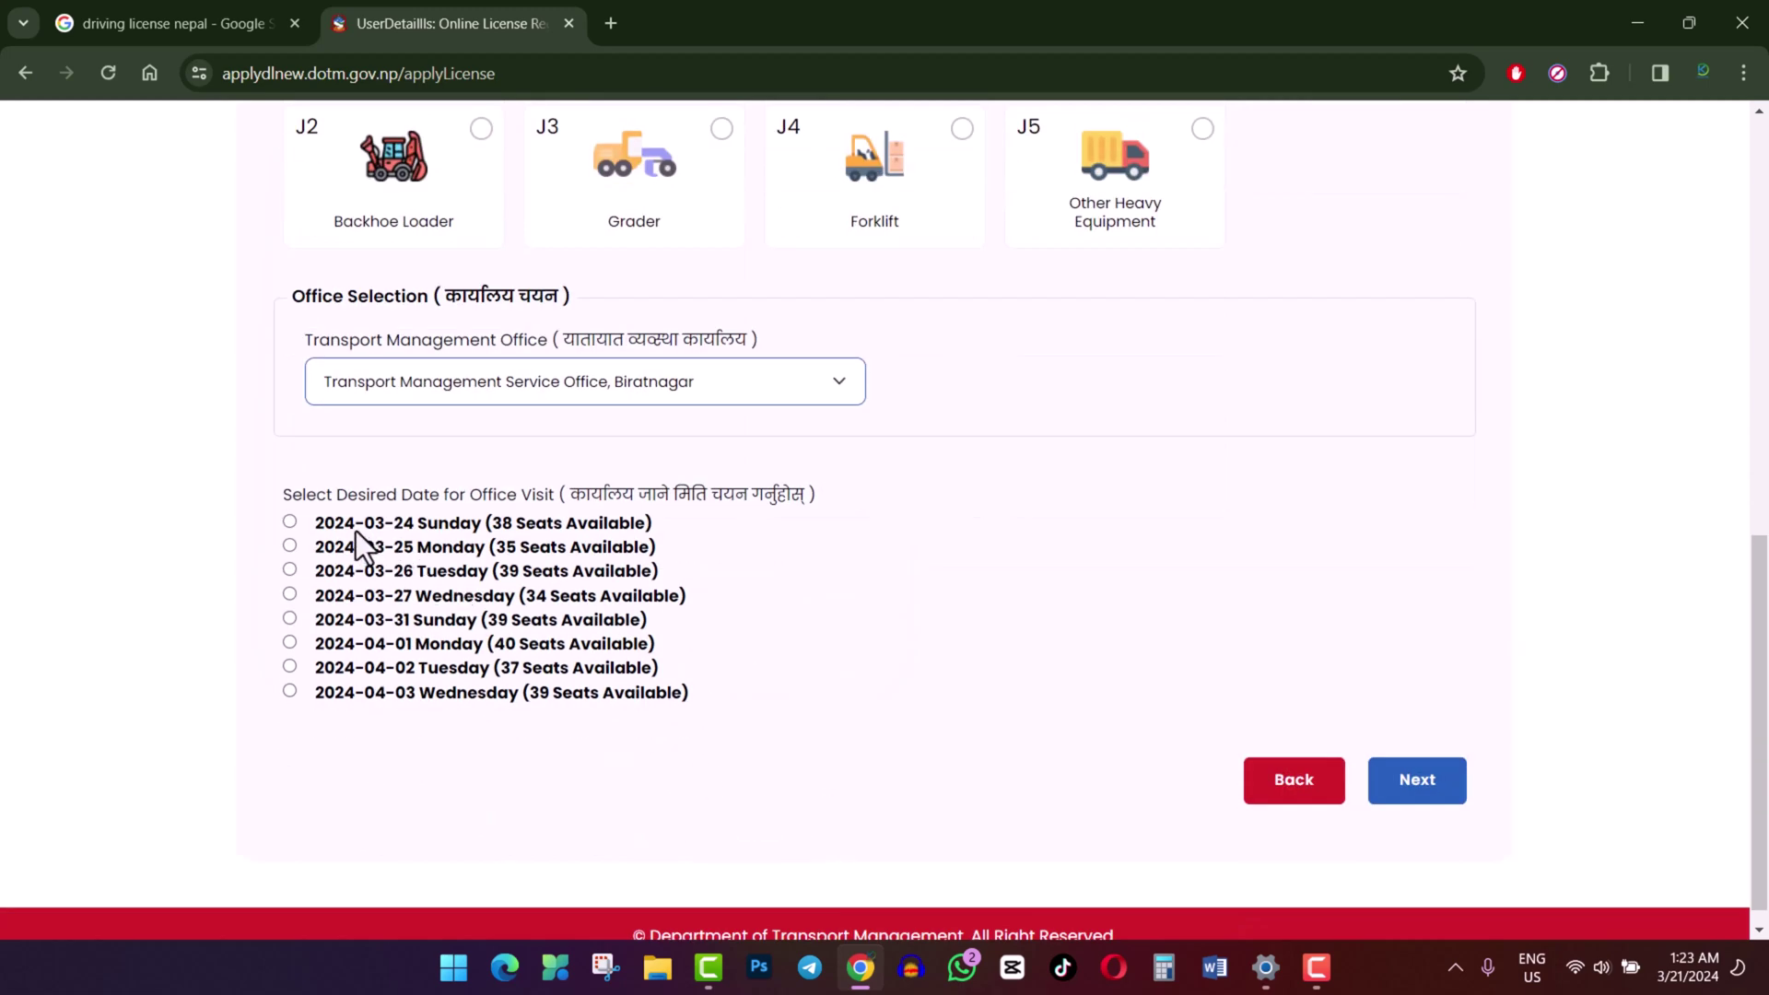
pyautogui.moveTo(318, 522); pyautogui.dragTo(604, 696)
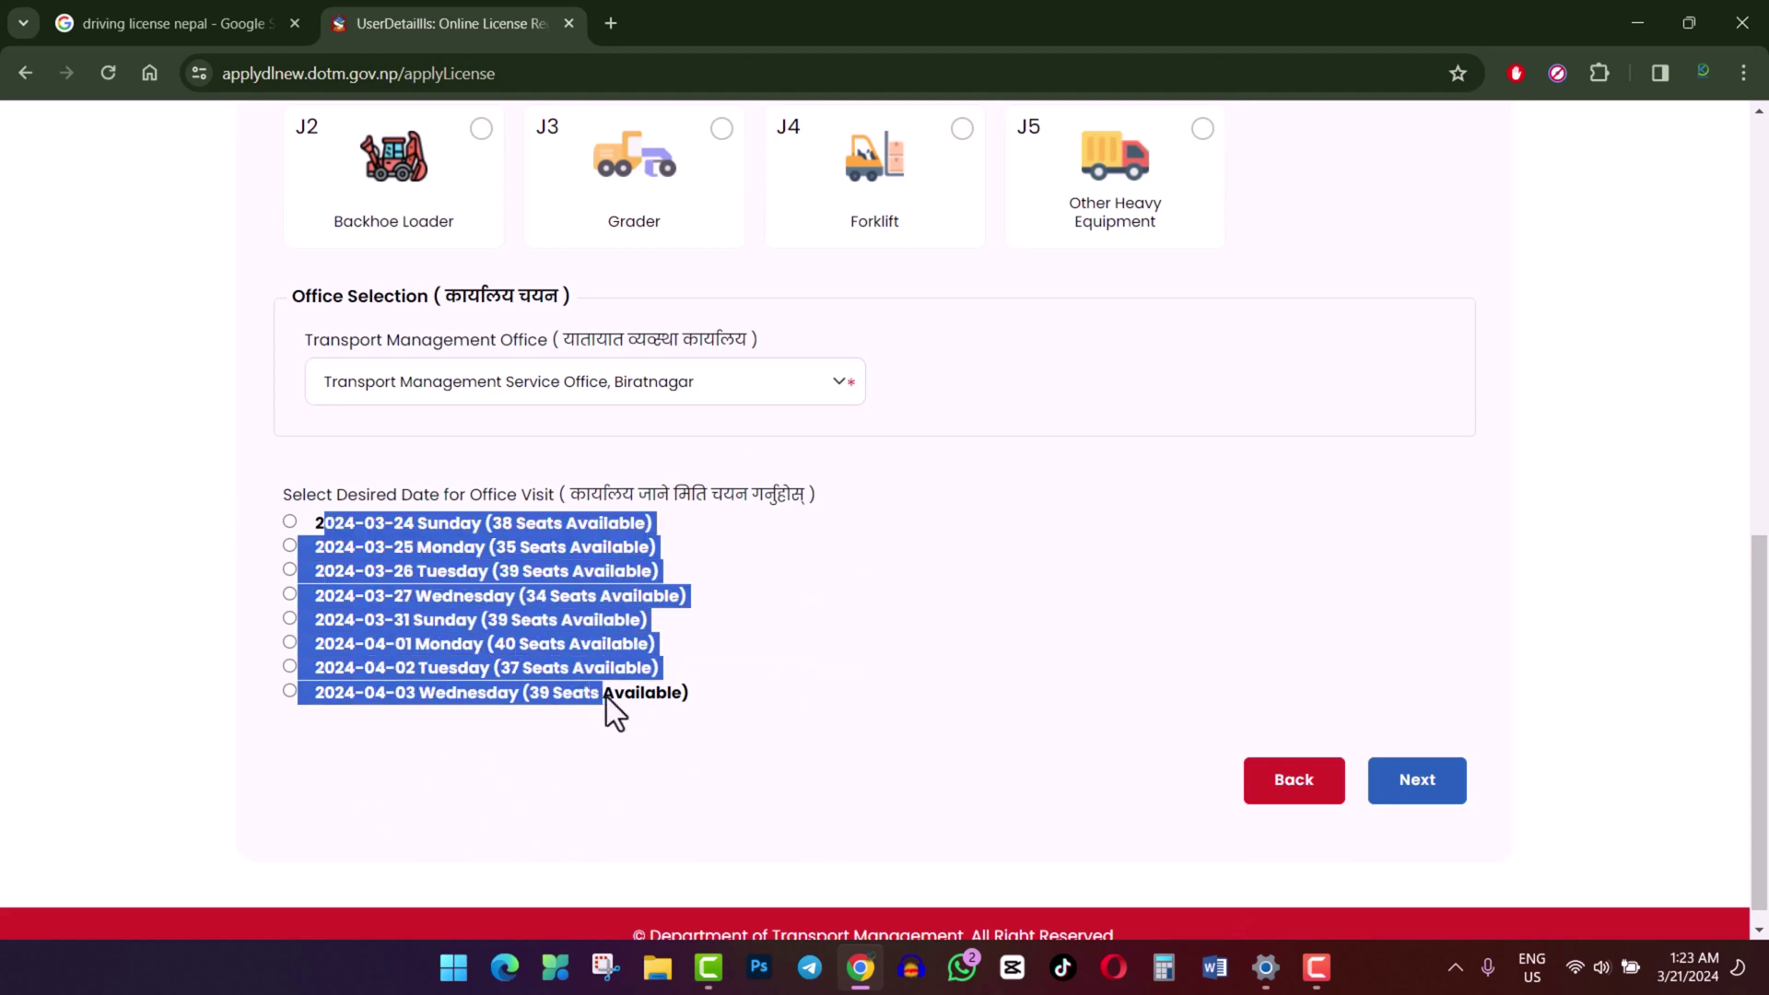
pyautogui.click(662, 735)
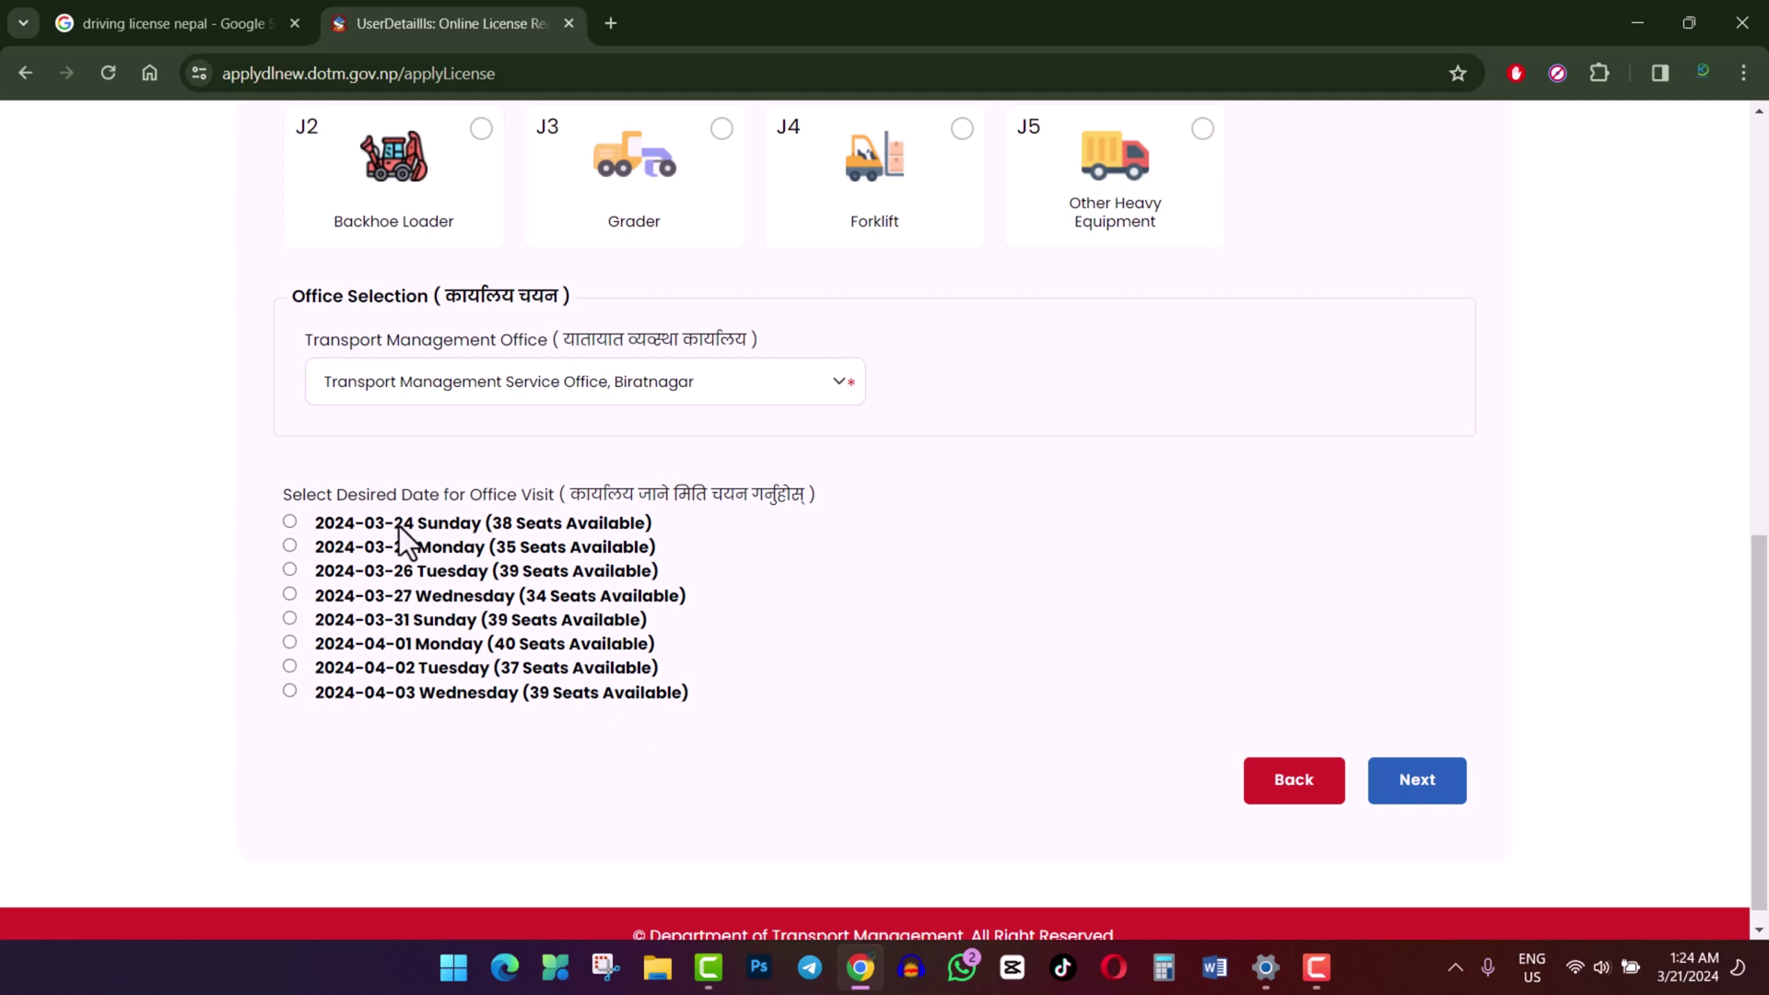
pyautogui.click(500, 527)
pyautogui.moveTo(323, 523); pyautogui.dragTo(482, 660)
pyautogui.click(492, 718)
# Step: Try 2024-04-03 Wednesday as the desired office visit date
pyautogui.click(291, 691)
pyautogui.click(400, 527)
pyautogui.moveTo(357, 527); pyautogui.dragTo(452, 530)
pyautogui.click(543, 737)
pyautogui.click(576, 534)
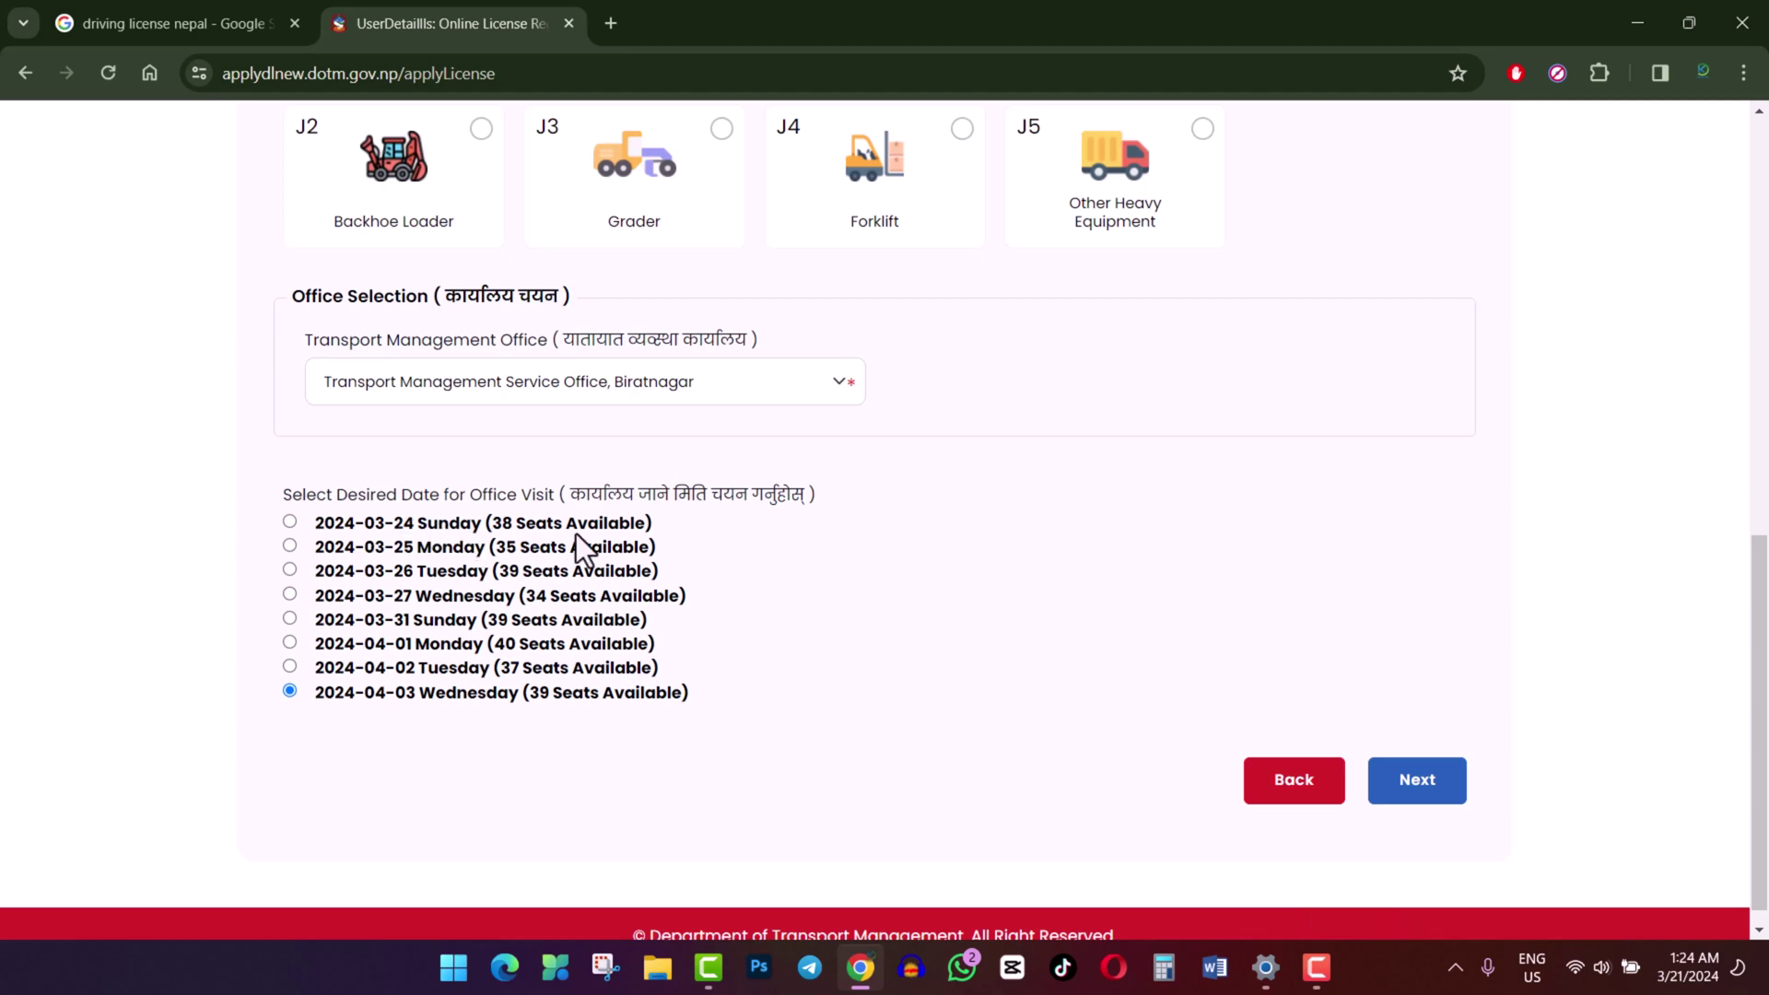
# Step: Set the office visit date to 2024-03-24 Sunday, then submit the license application and confirm the submission
pyautogui.click(289, 522)
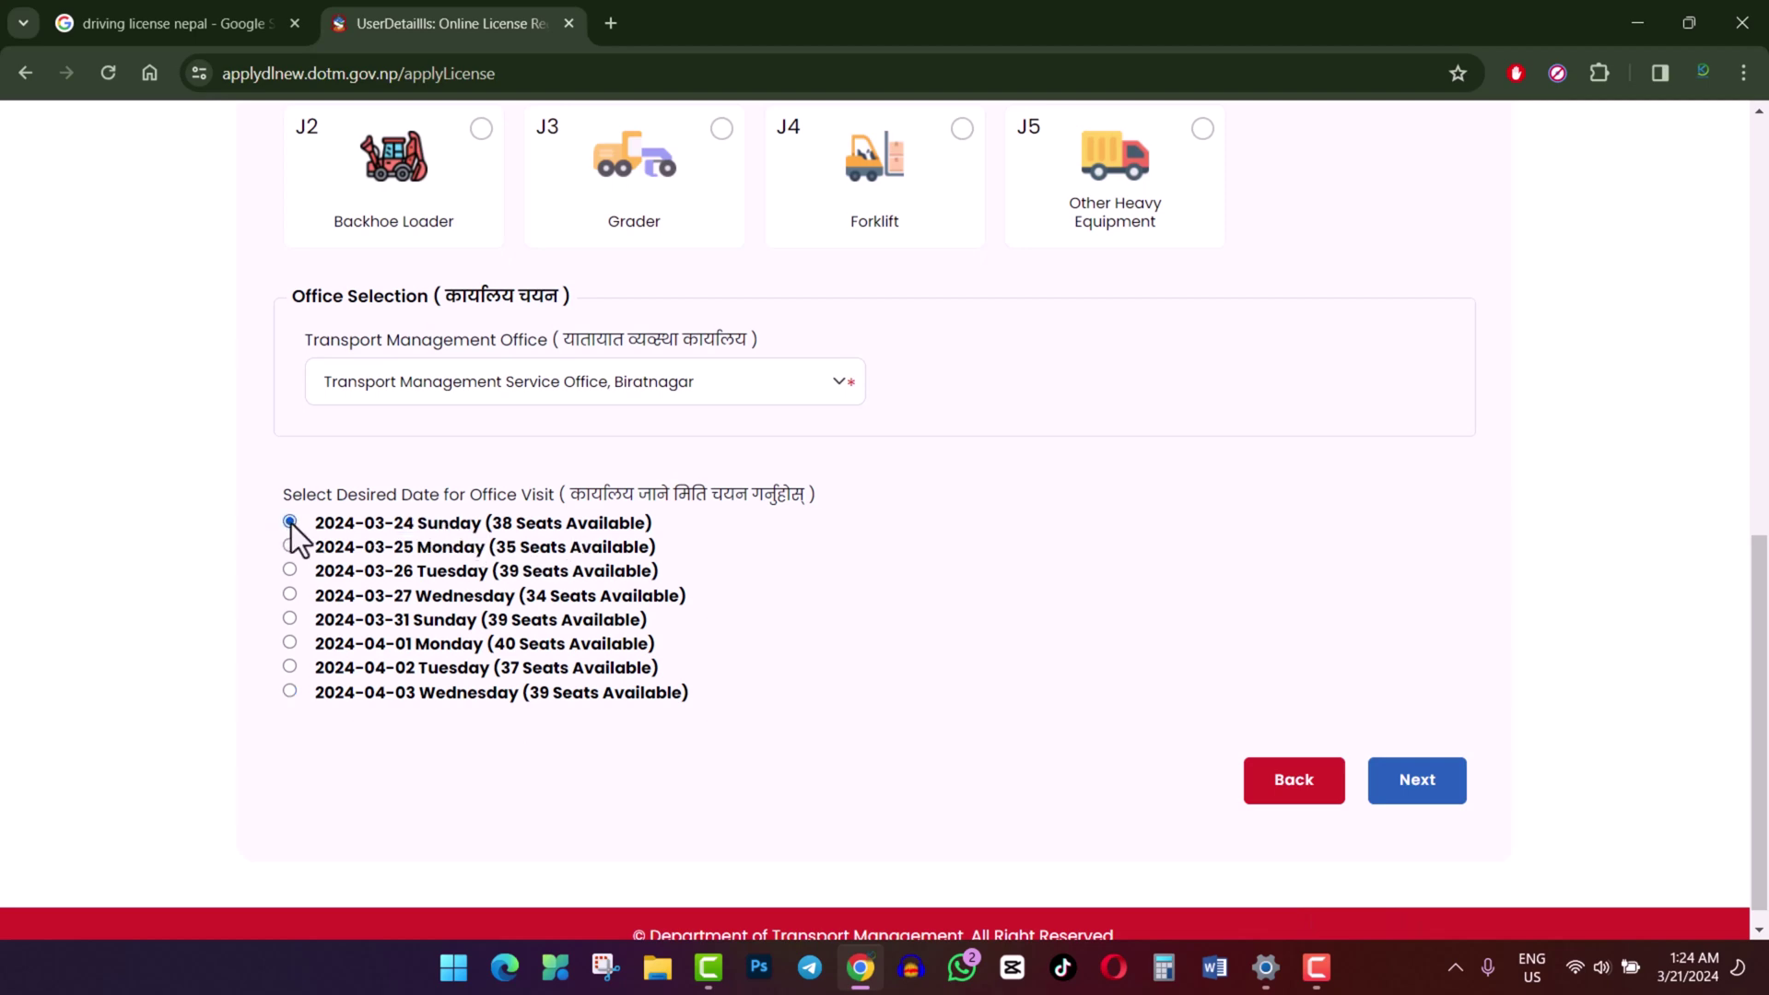
pyautogui.click(1424, 804)
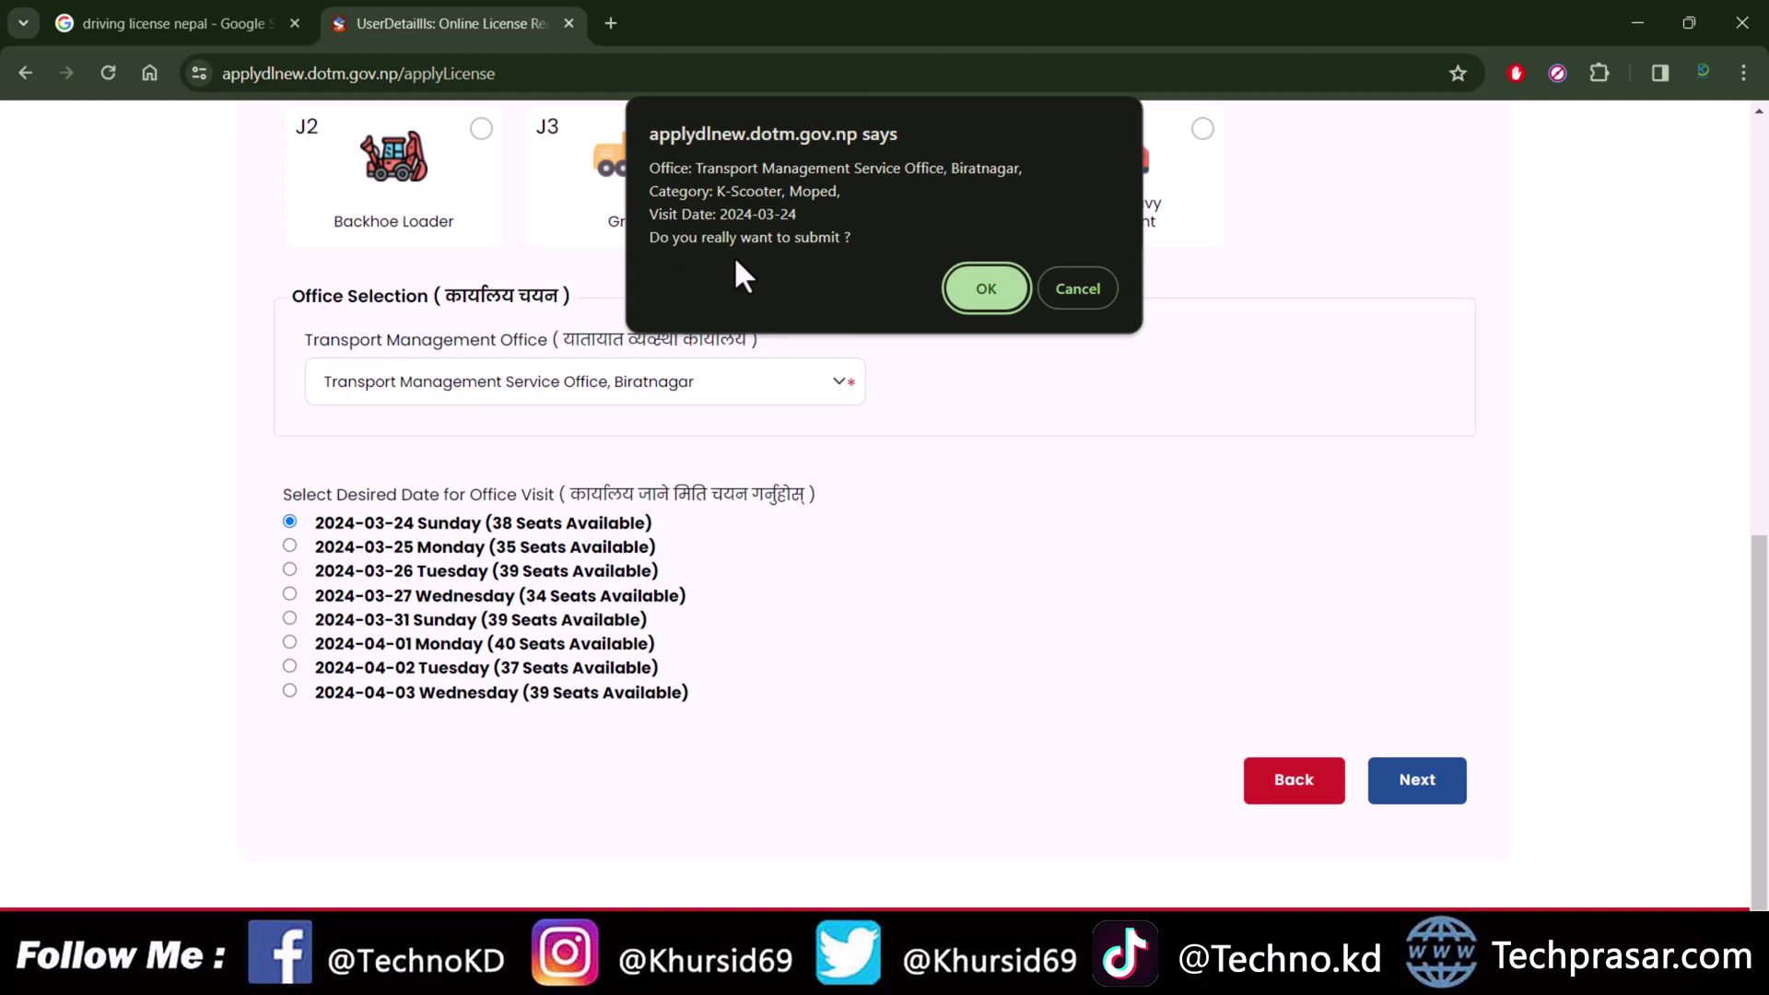
pyautogui.click(986, 289)
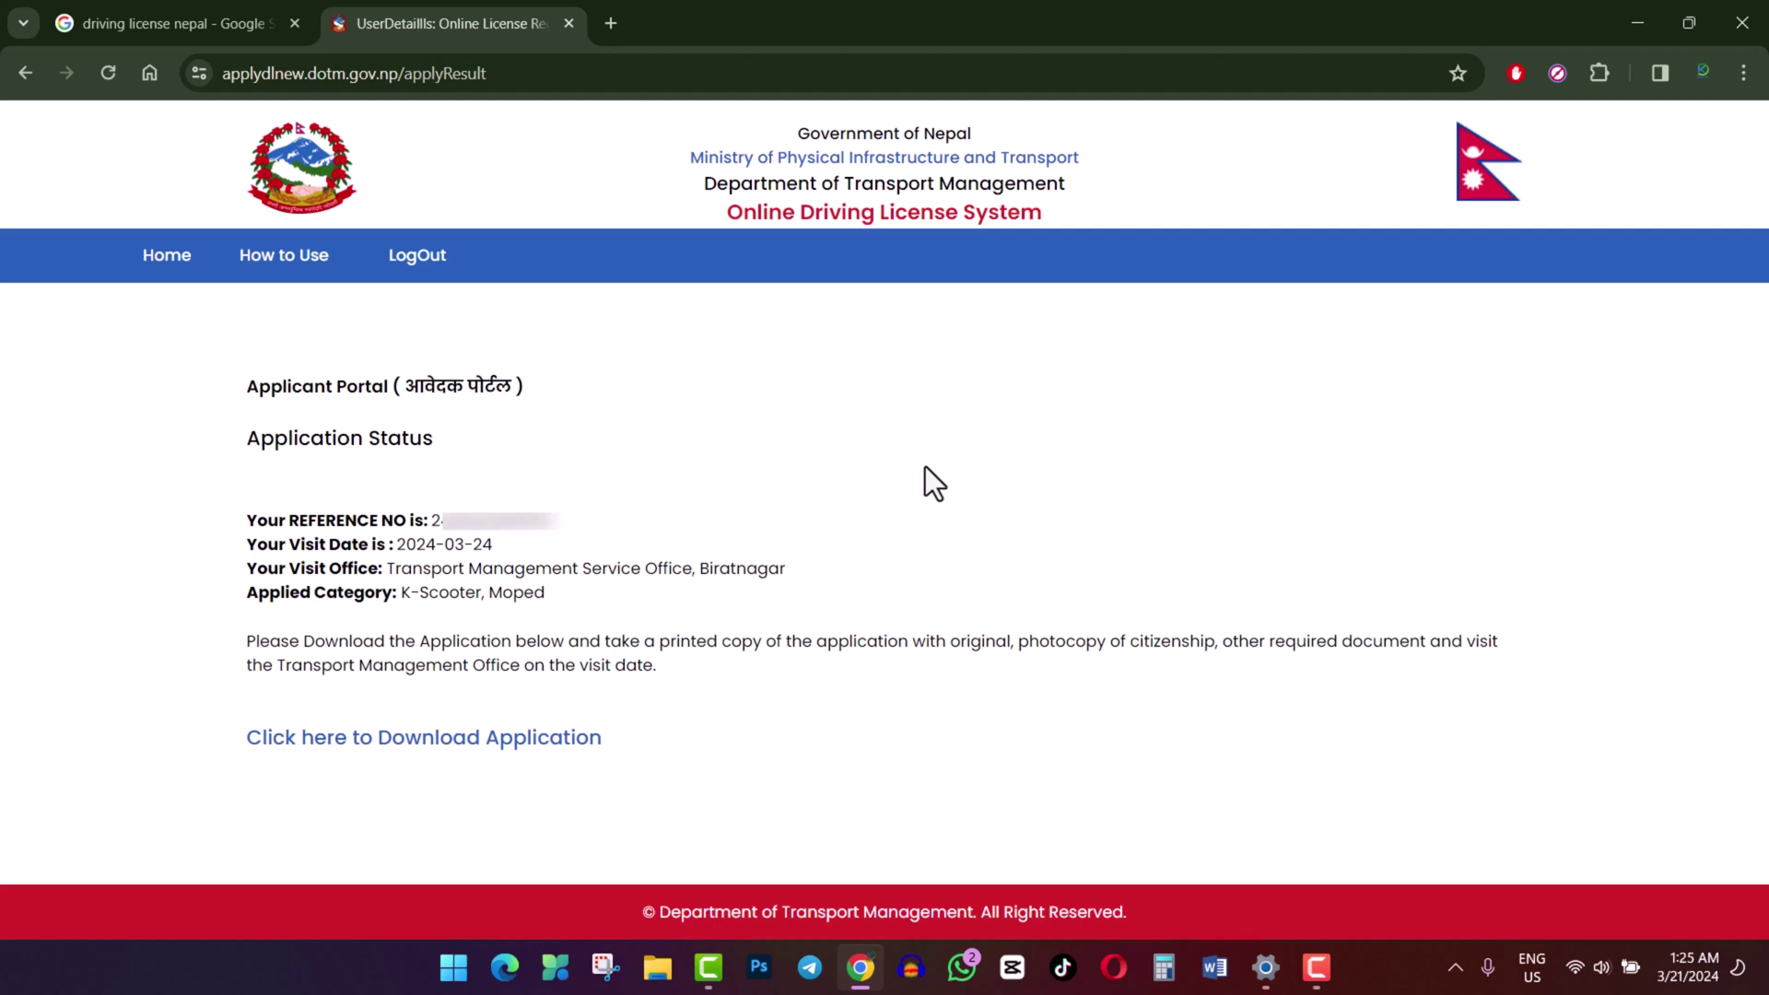
# Step: Capture the application status details in a screenshot, and open a downloaded copy of the application PDF
pyautogui.press('super+shift+s')
pyautogui.moveTo(166, 377); pyautogui.dragTo(1663, 801)
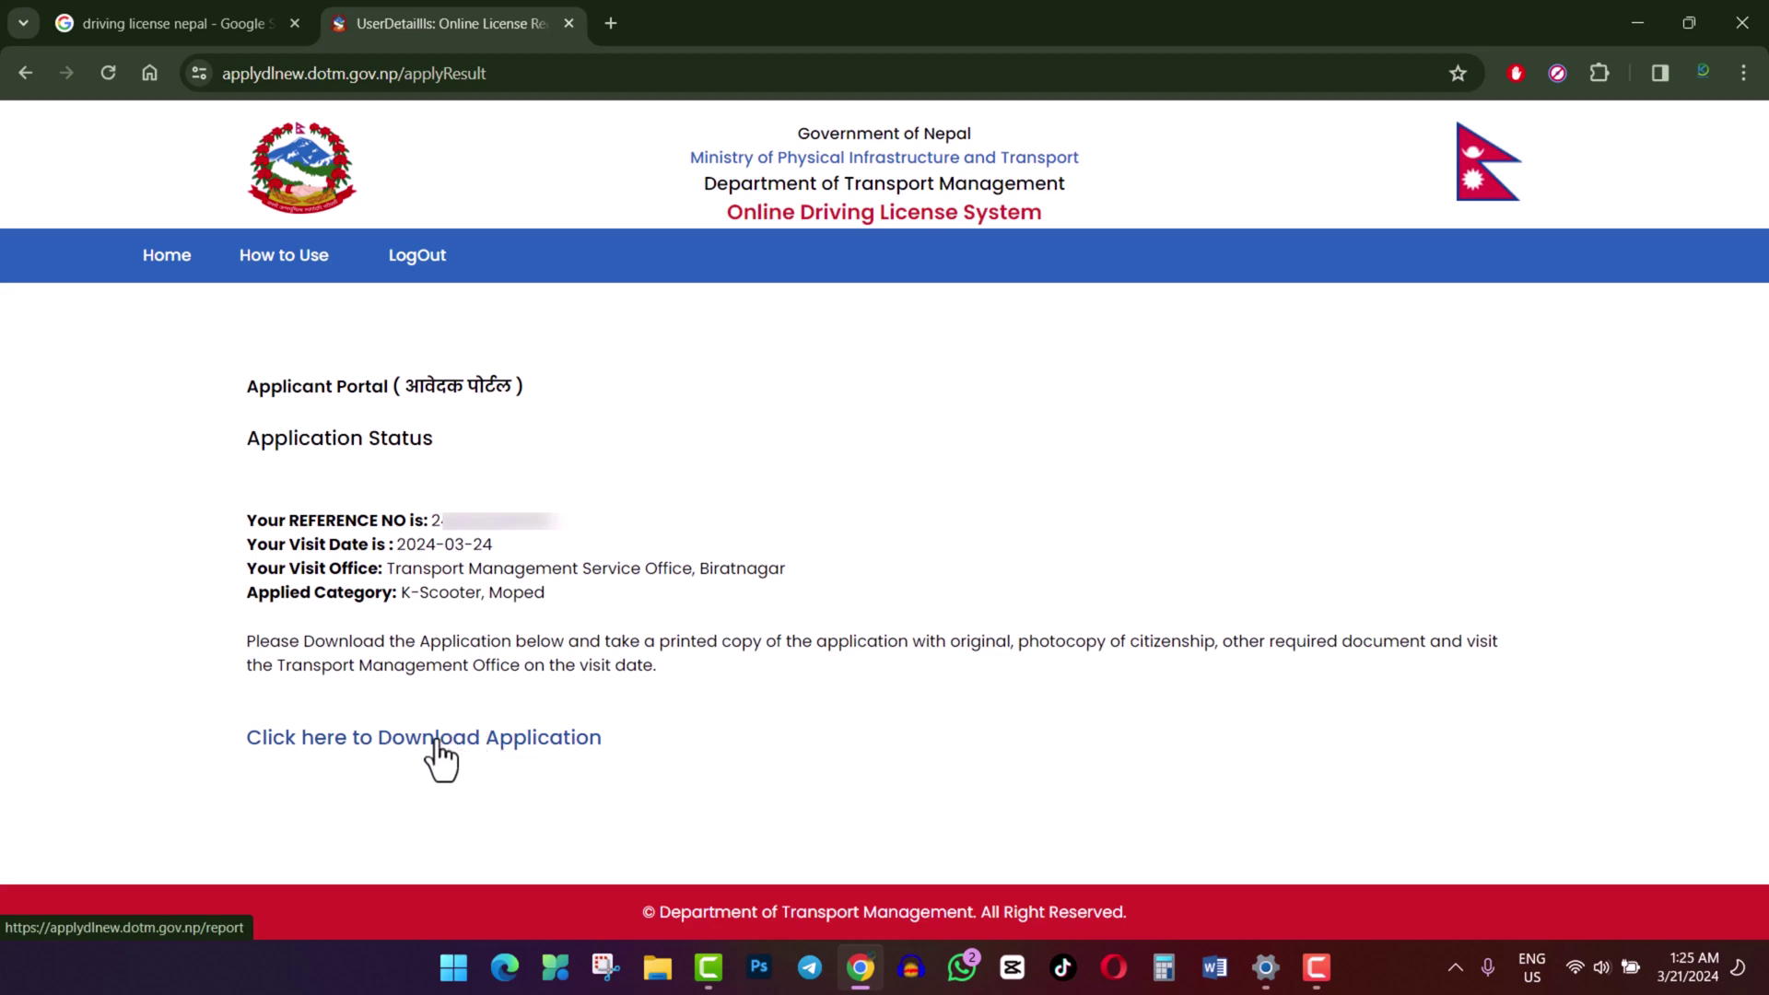
pyautogui.click(366, 749)
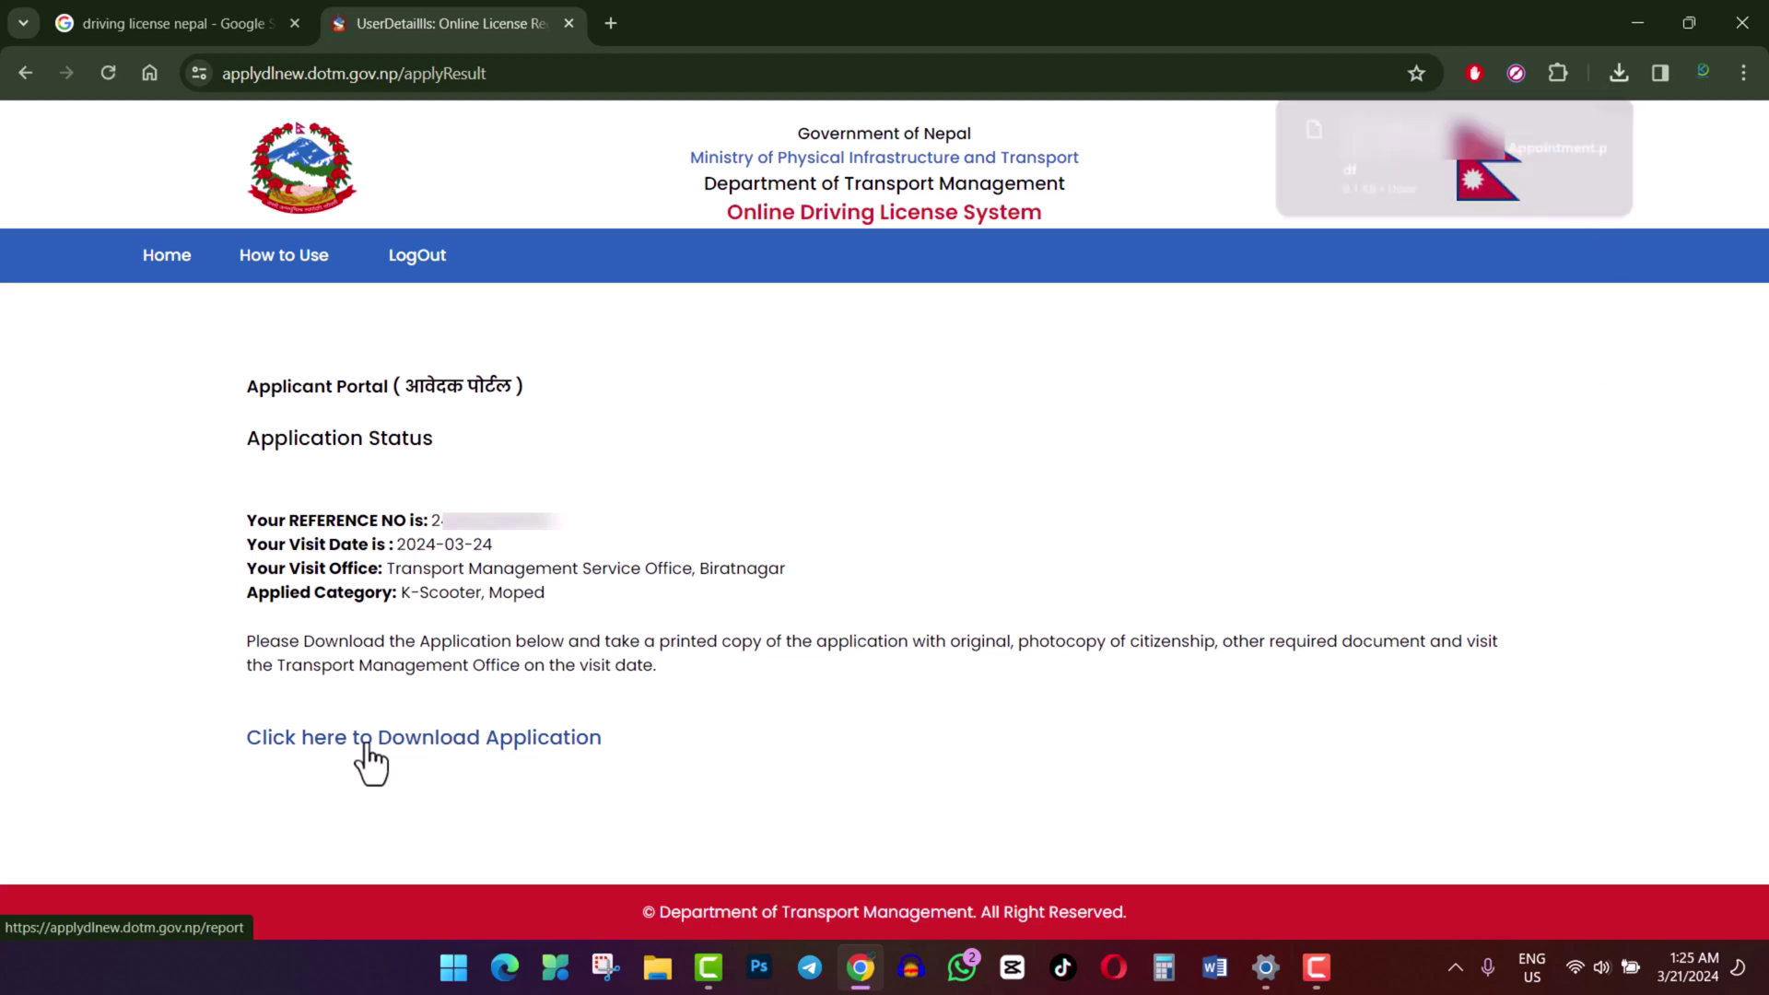
pyautogui.click(1446, 152)
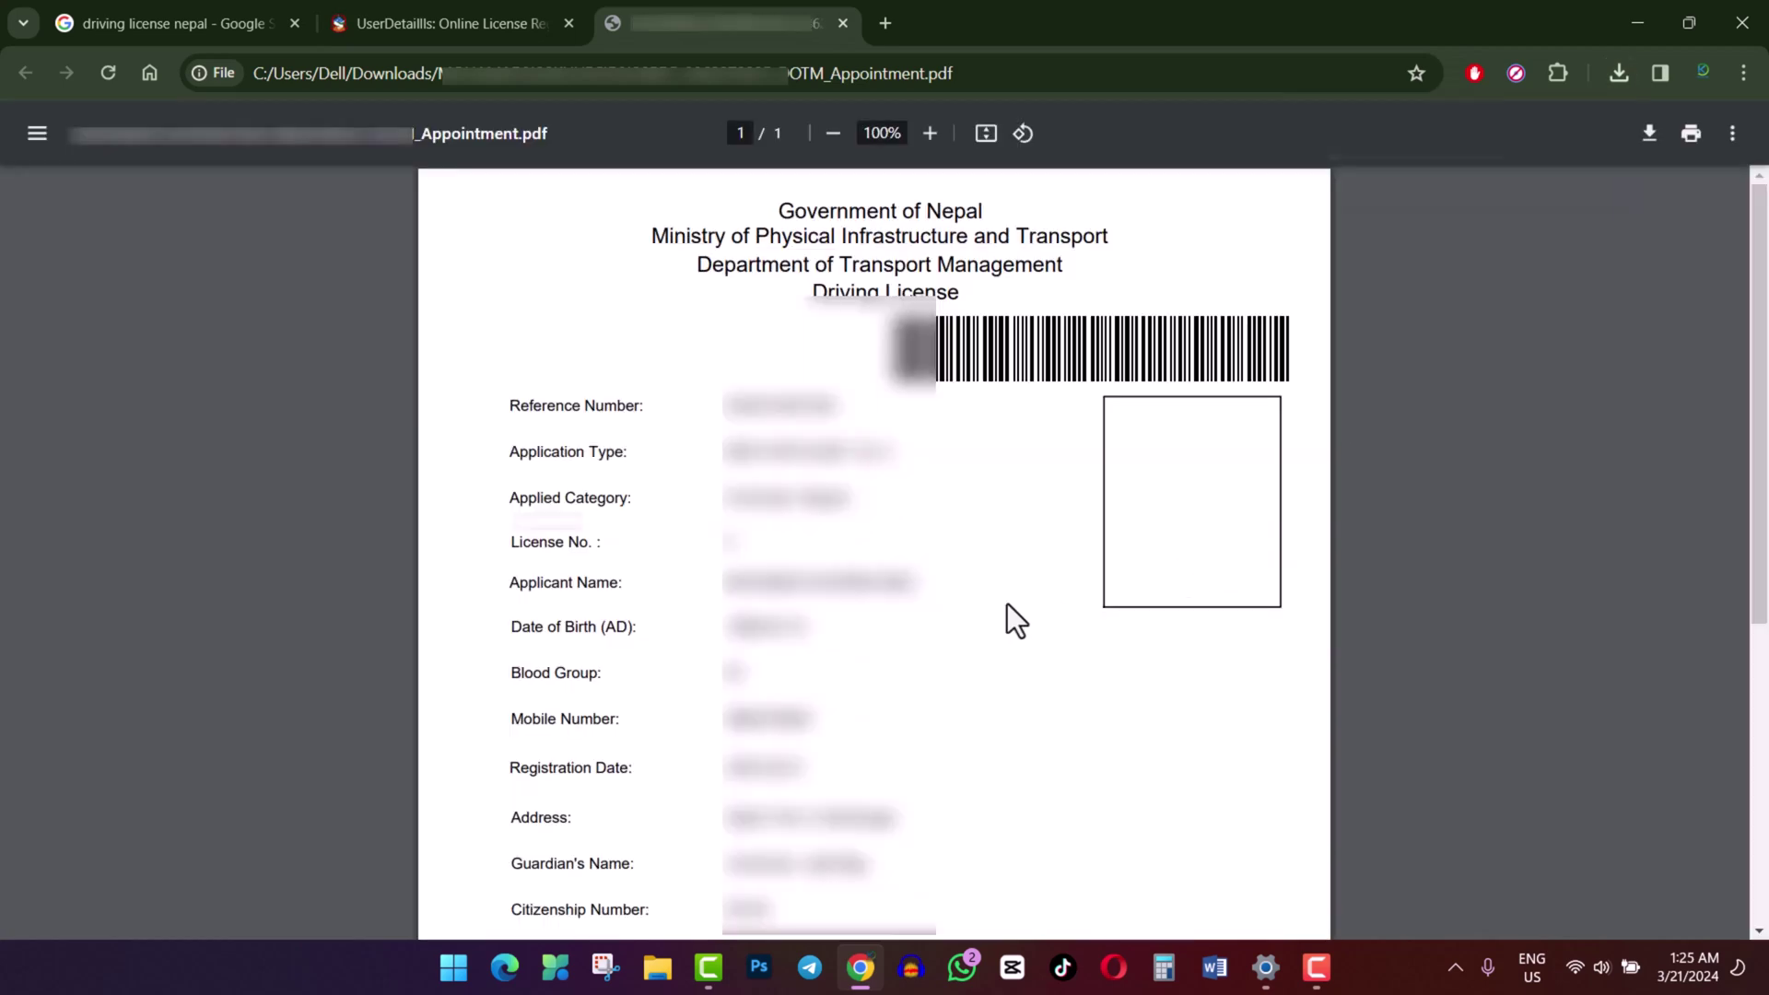
# Step: Examine the appointment PDF's applicant details, photo and signature areas, visit office, visit date and list of documents to carry
pyautogui.scroll(-6, 1008, 605)
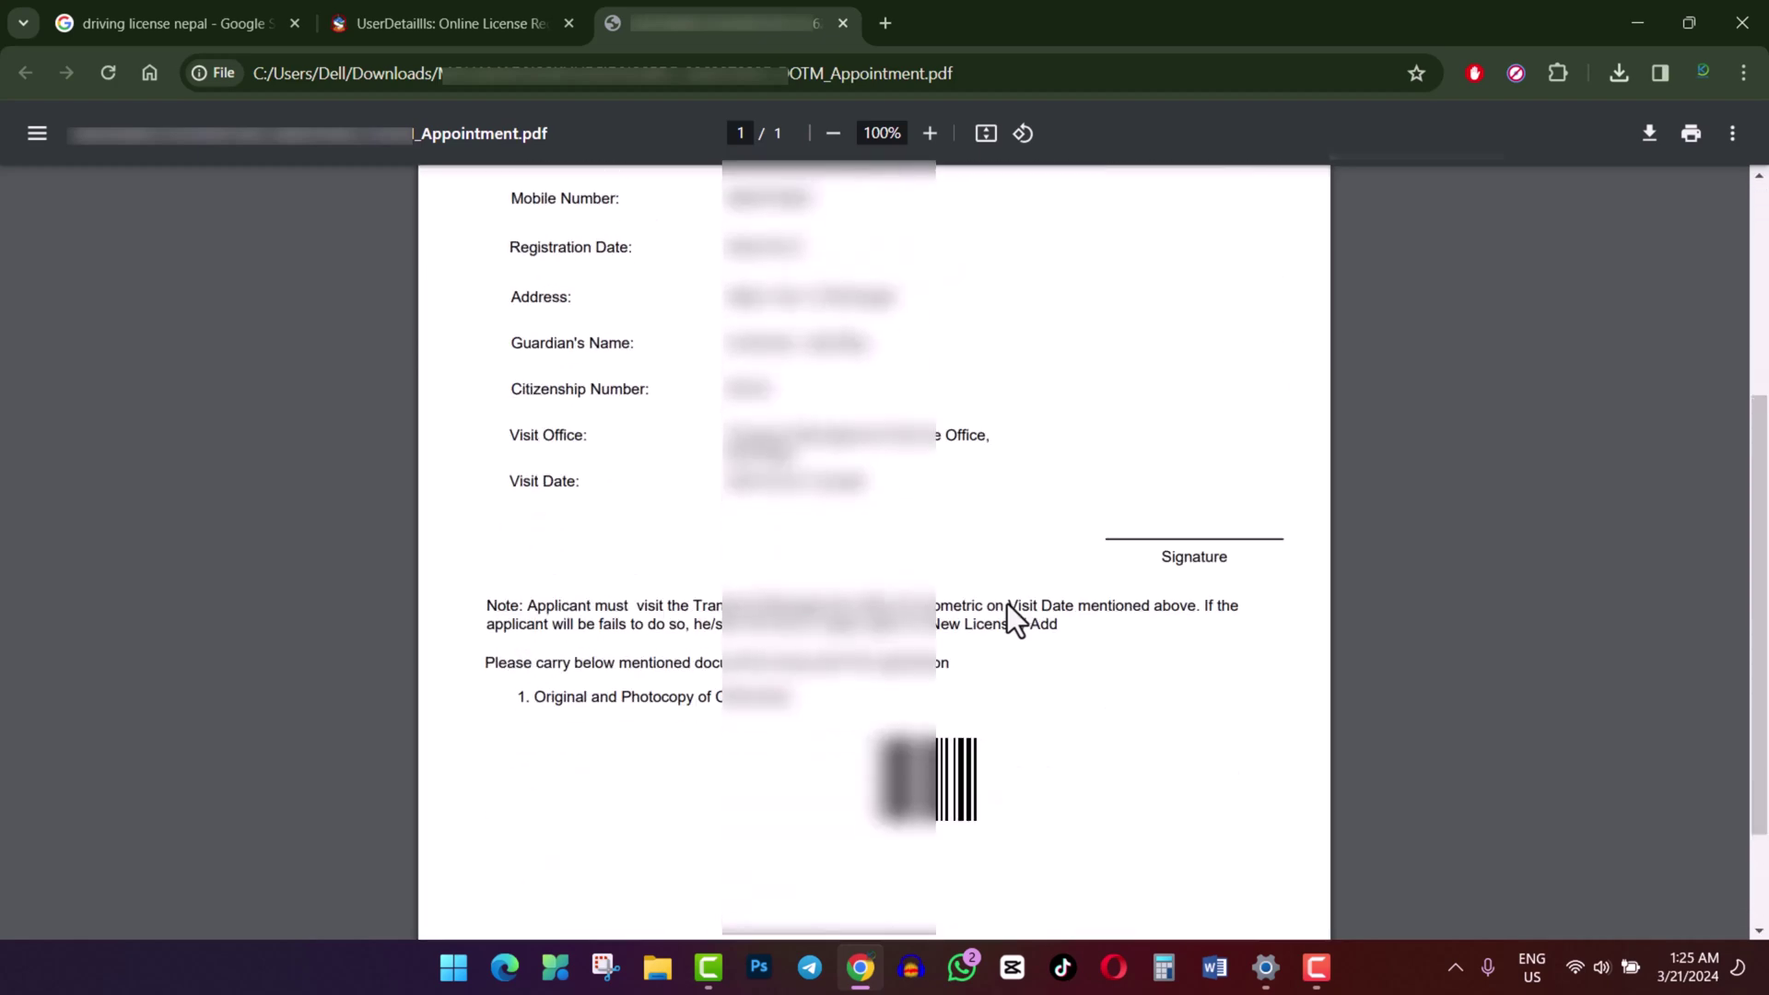
pyautogui.scroll(6, 1008, 604)
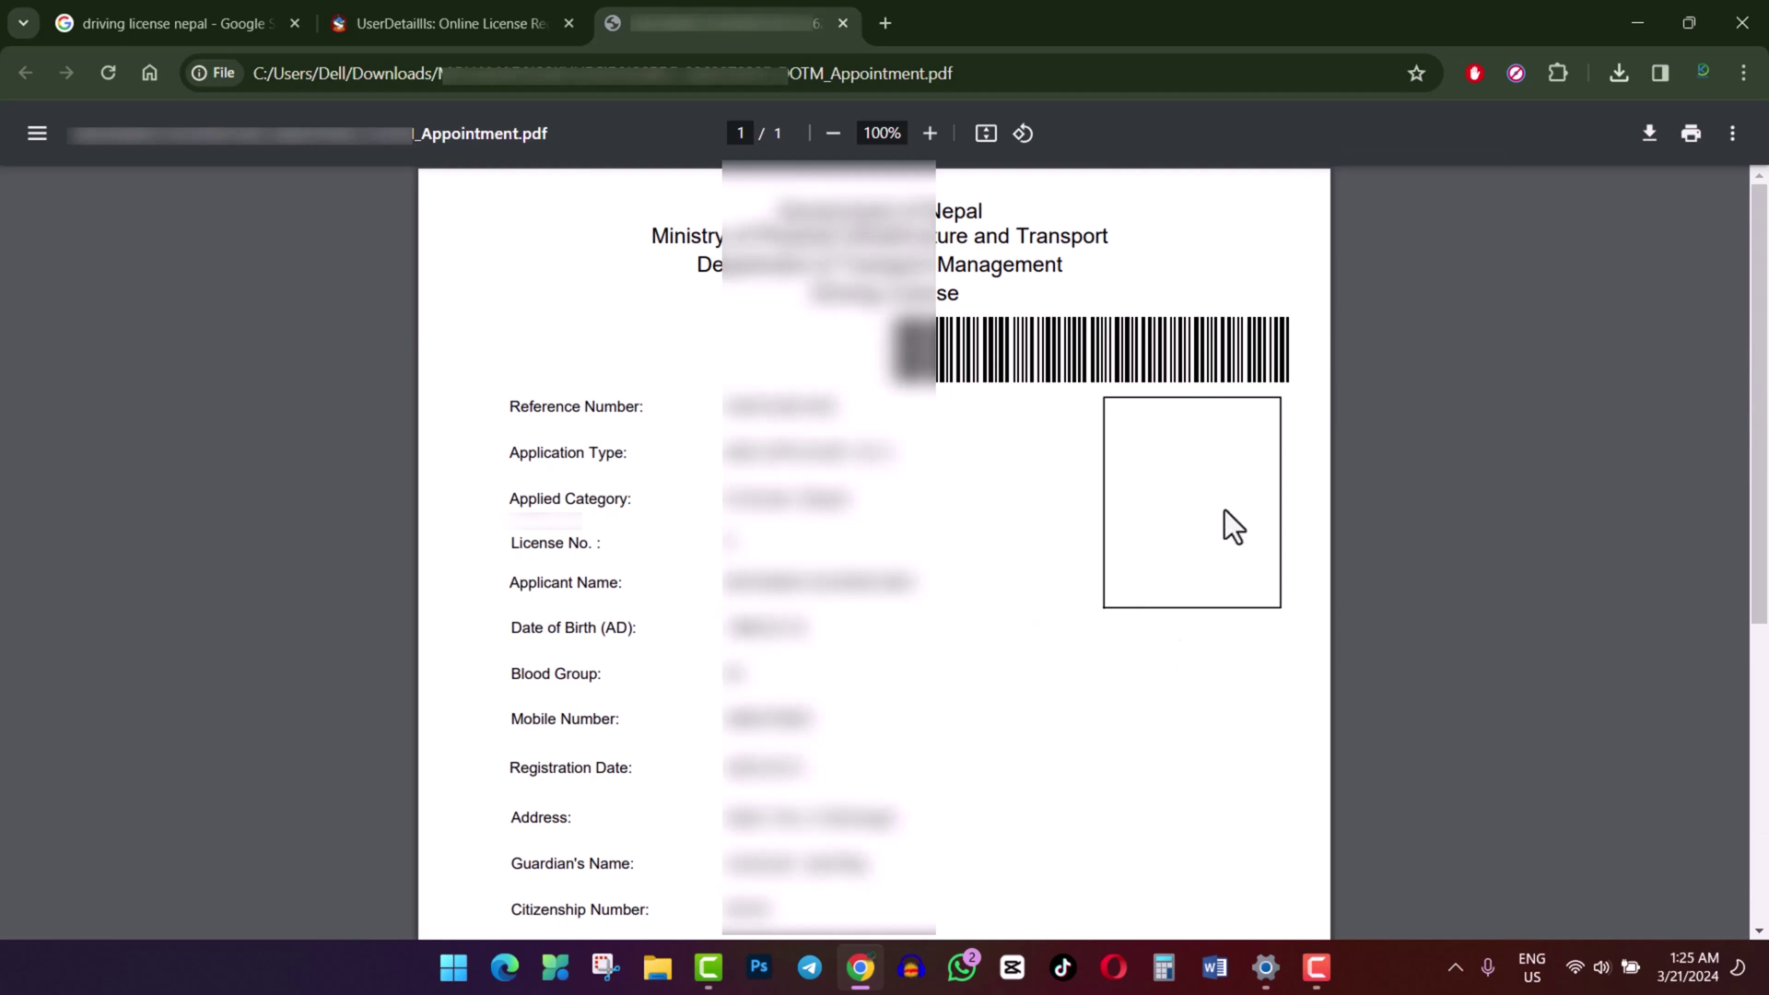
pyautogui.scroll(-6, 1190, 666)
pyautogui.scroll(3, 1137, 672)
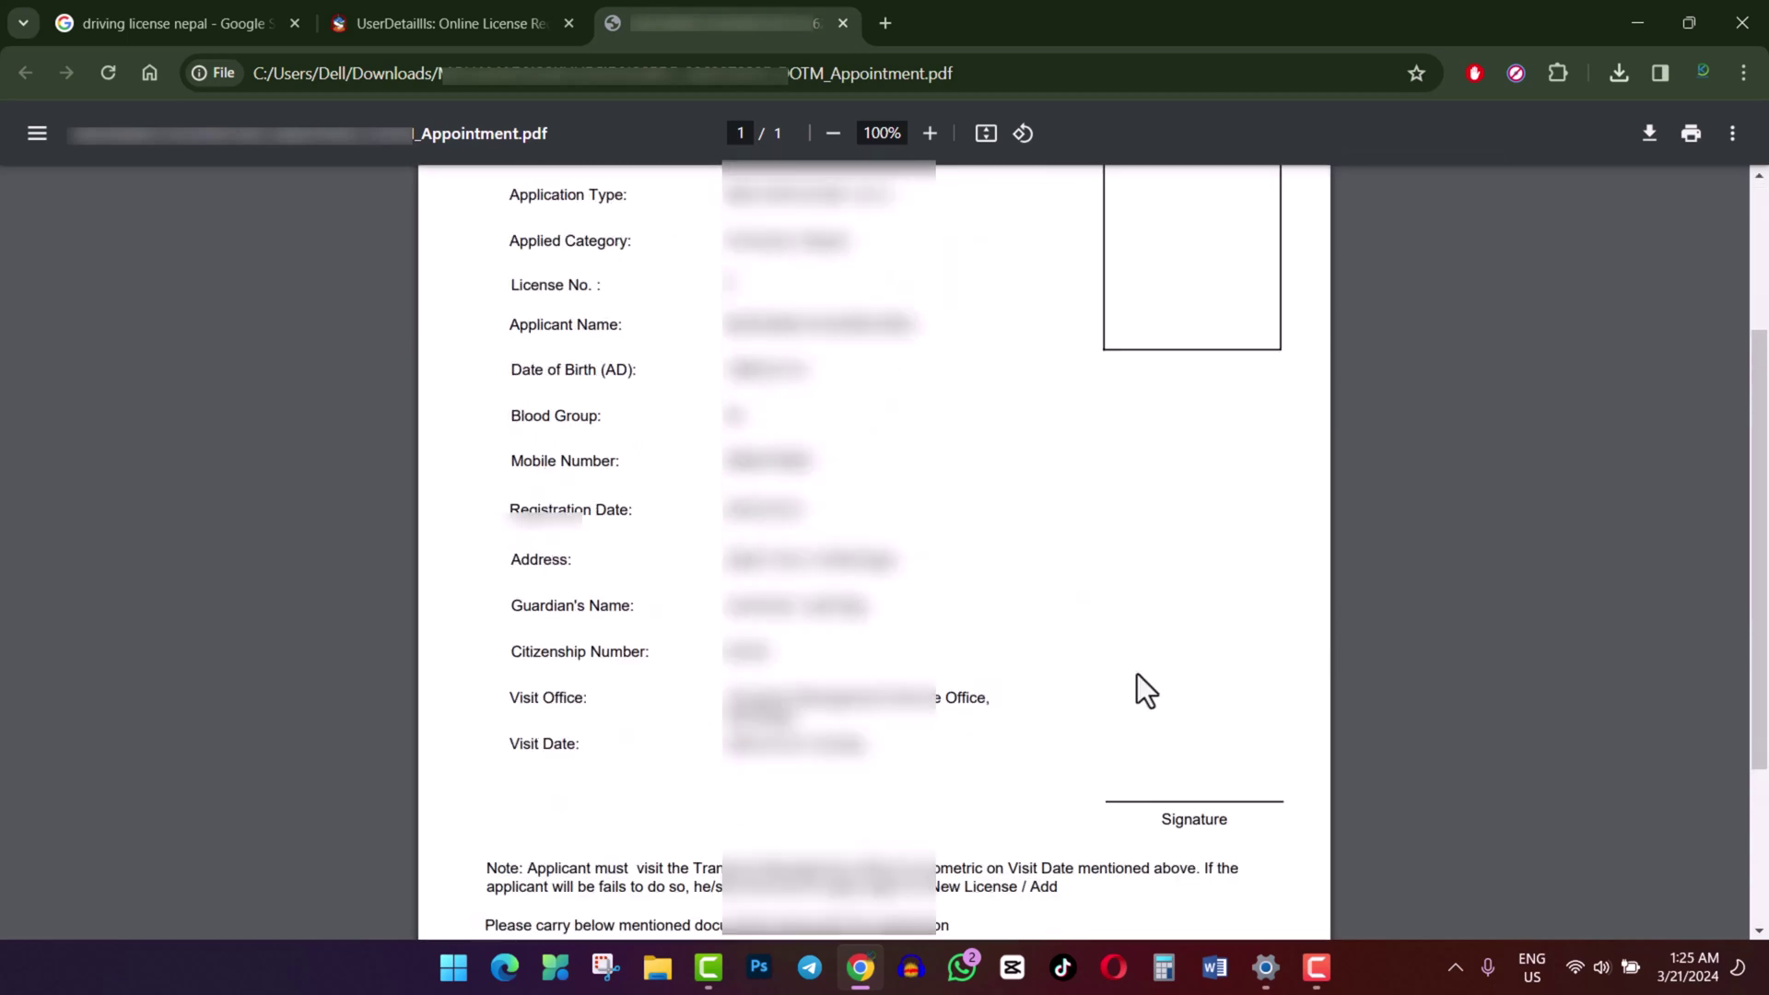
pyautogui.scroll(3, 1136, 673)
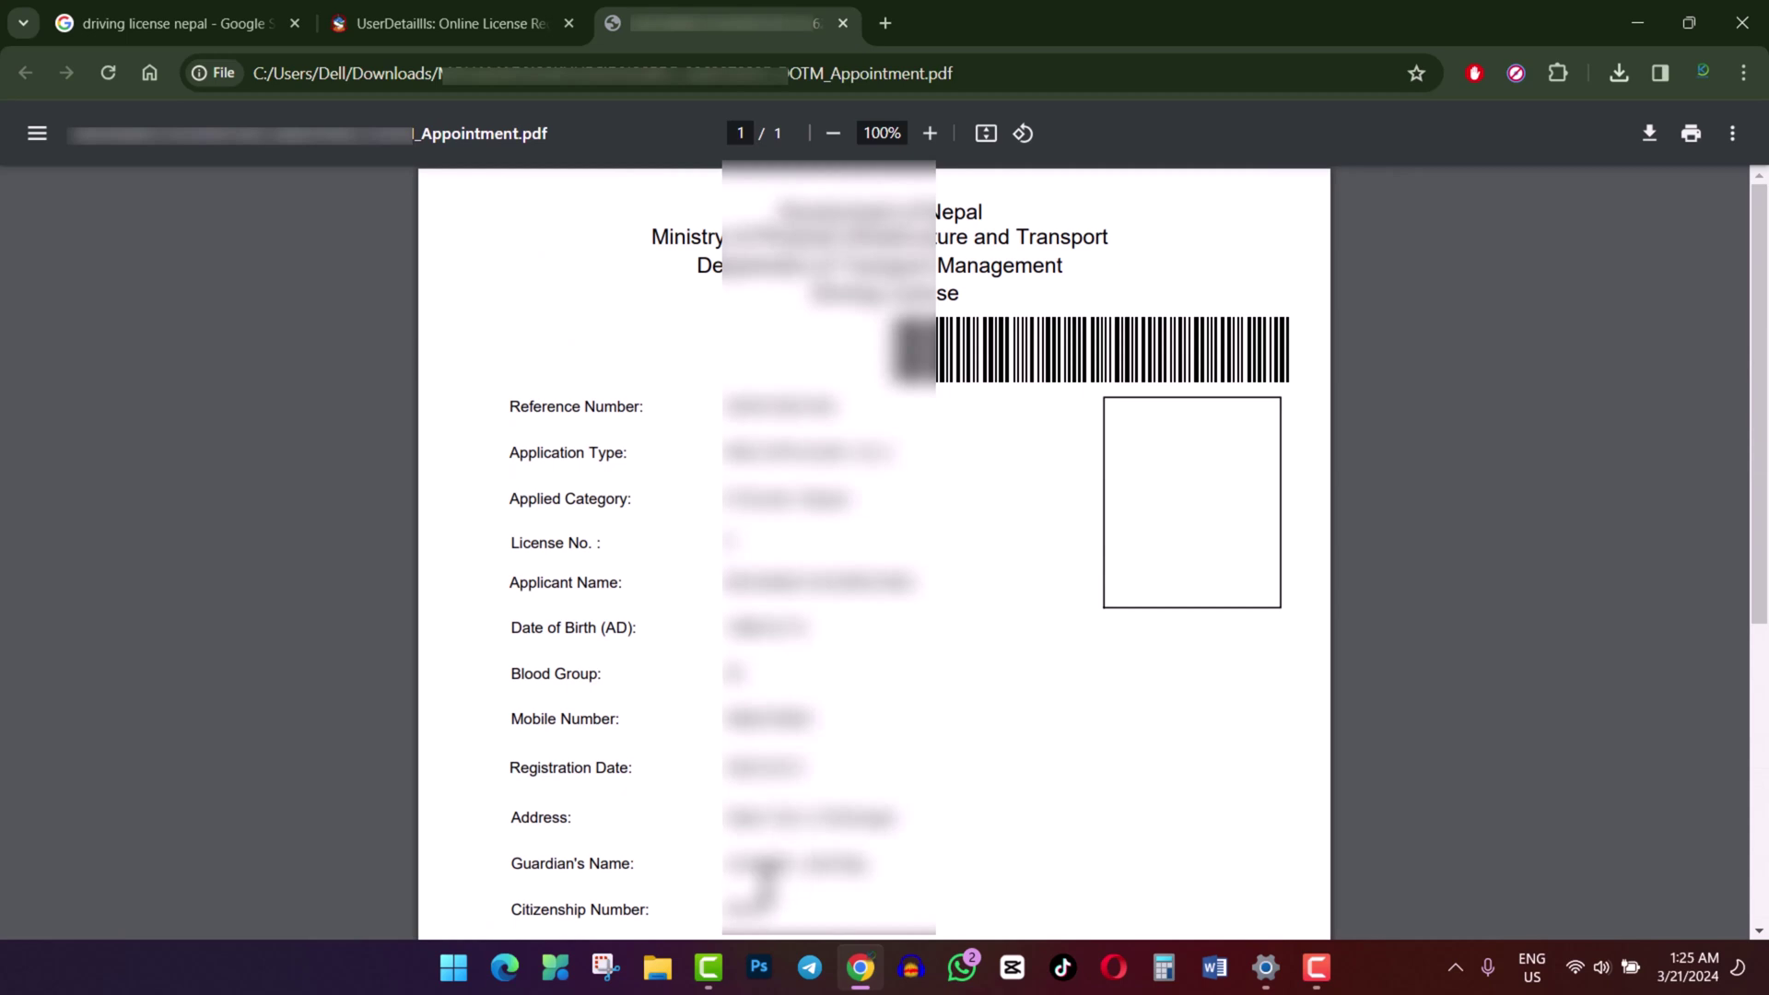
pyautogui.scroll(-3, 772, 861)
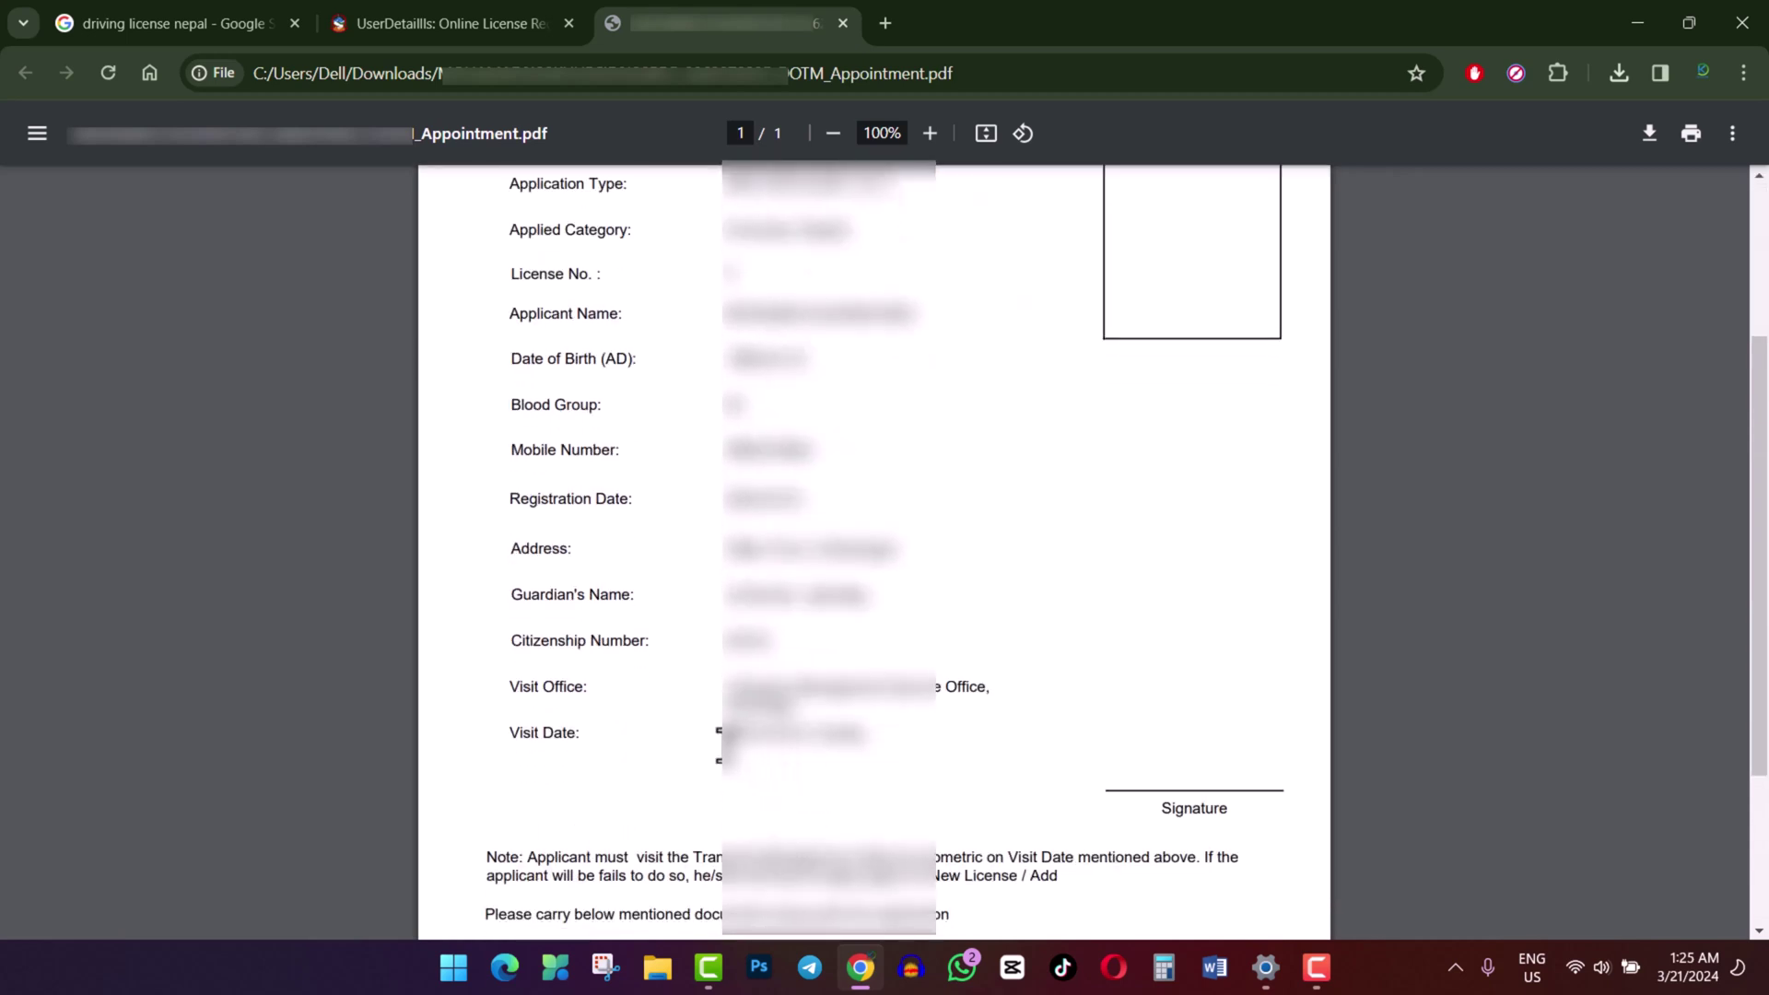
pyautogui.moveTo(718, 745); pyautogui.dragTo(857, 738)
pyautogui.scroll(3, 936, 759)
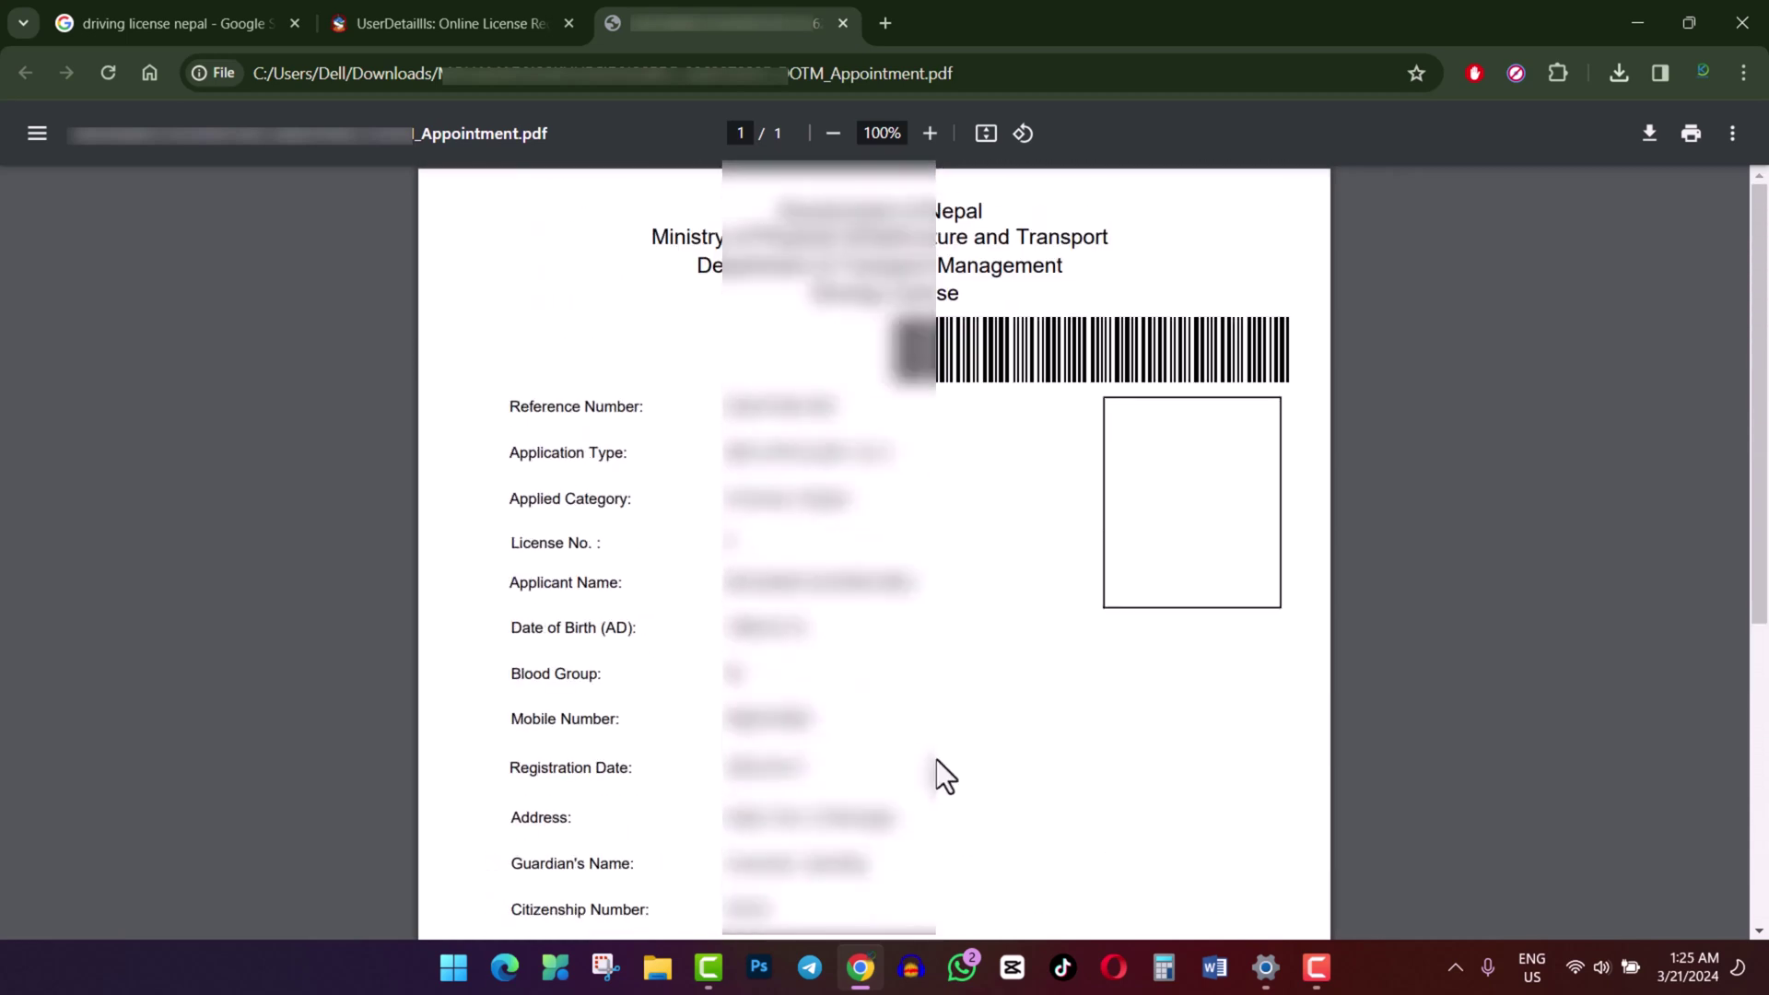